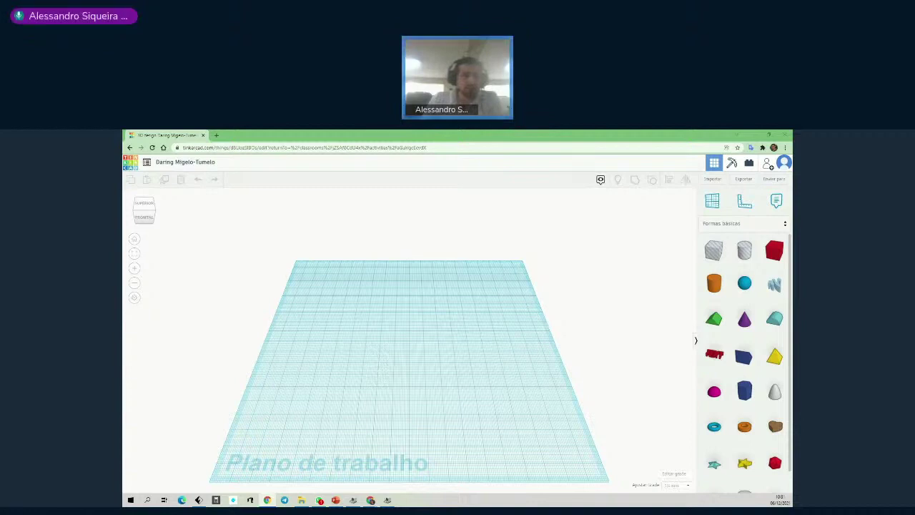
# Leave the open design and return to the overview of all classes.
pyautogui.click(129, 148)
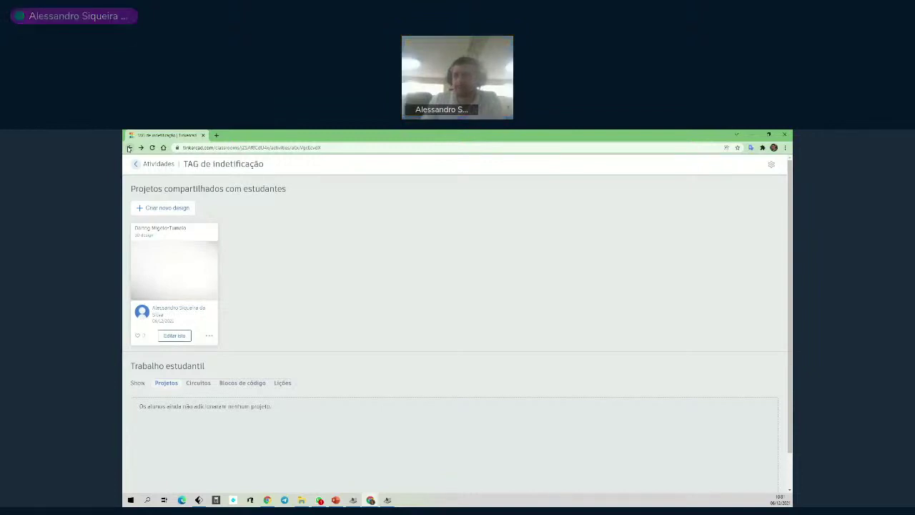
pyautogui.click(129, 148)
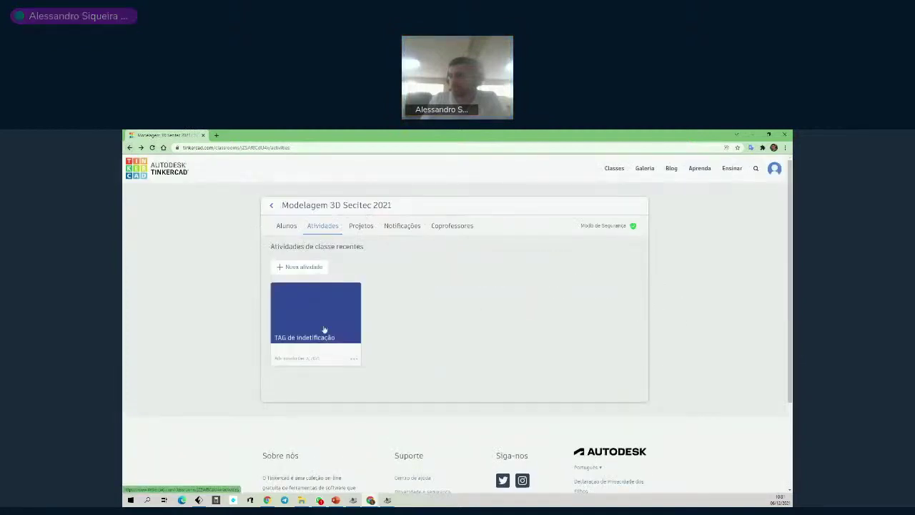
pyautogui.click(129, 148)
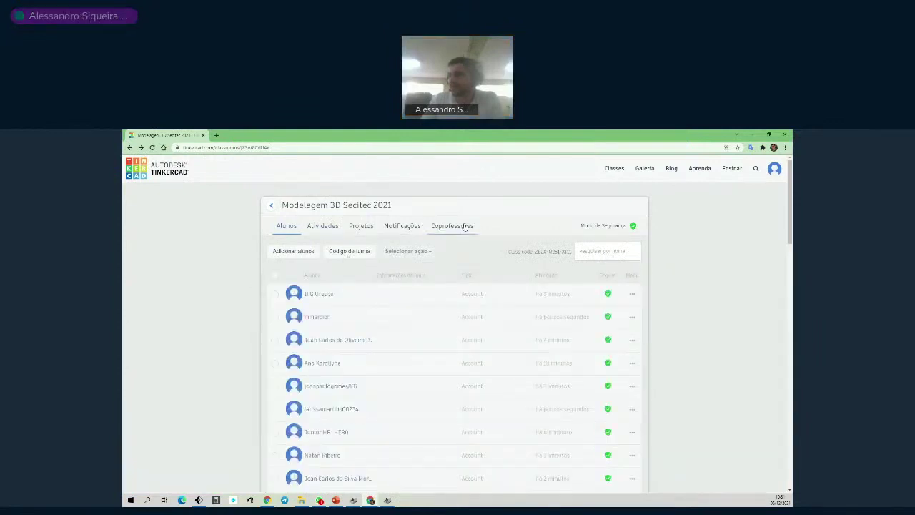
pyautogui.click(613, 171)
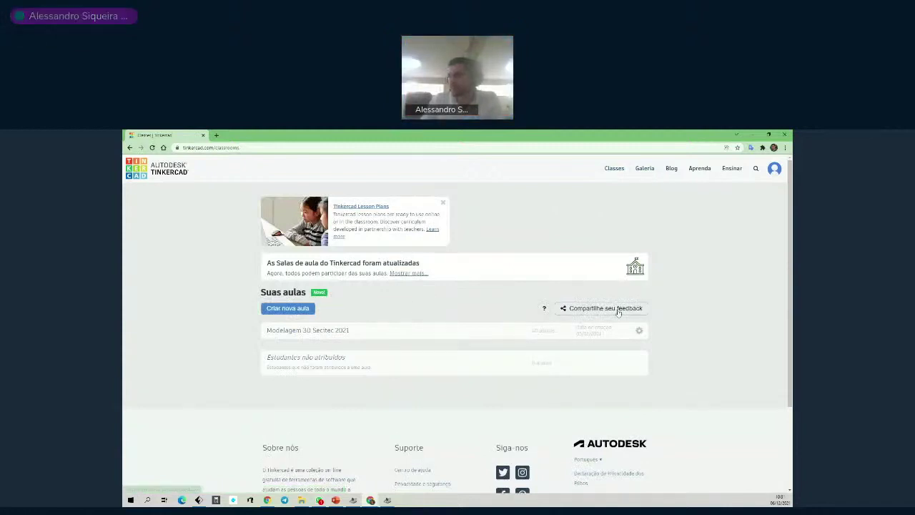
# Review the classroom properties of Modelagem 3D Secitec 2021 and close them without saving.
pyautogui.click(638, 330)
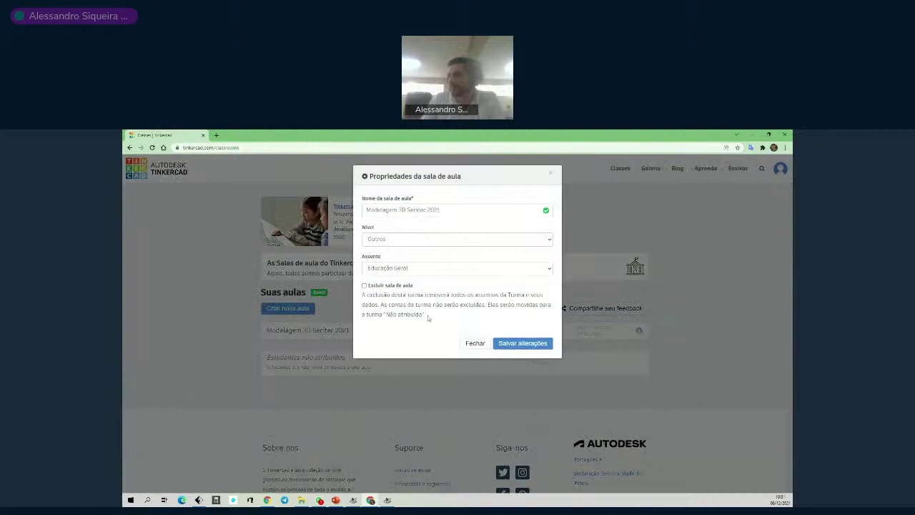
pyautogui.click(475, 344)
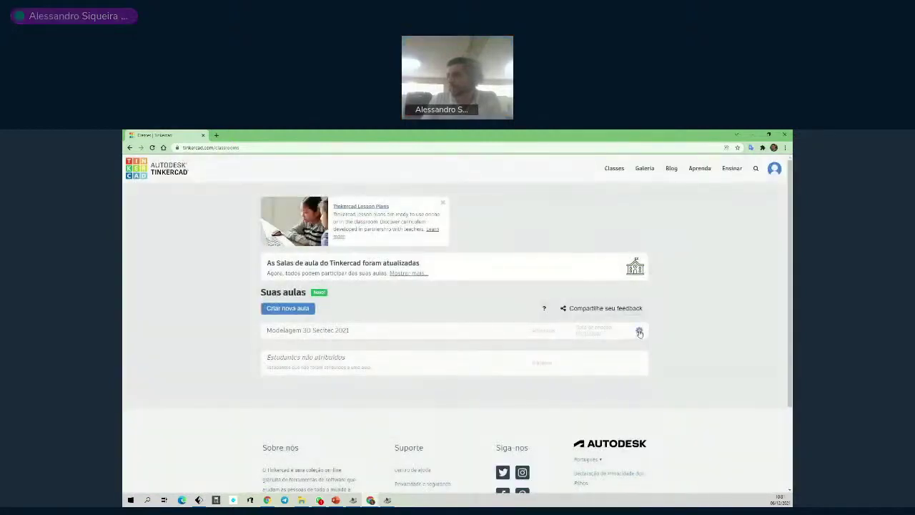
pyautogui.click(639, 332)
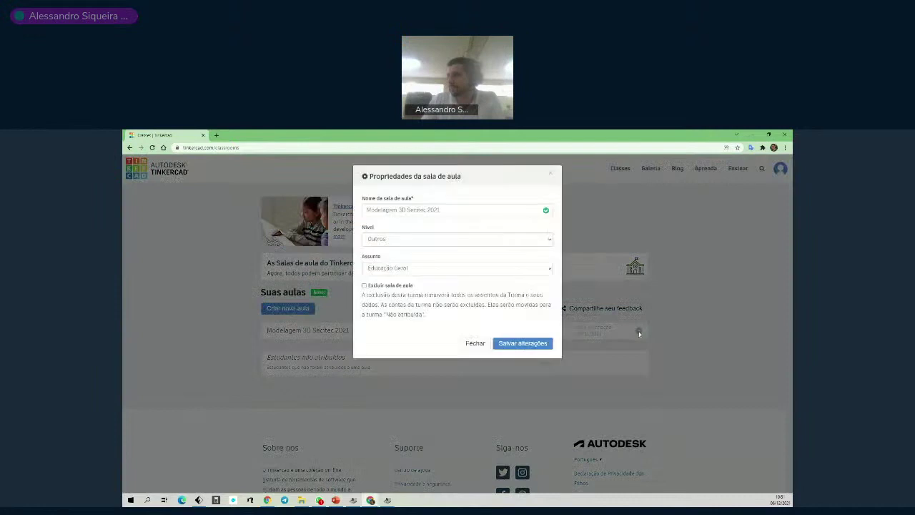
pyautogui.click(549, 174)
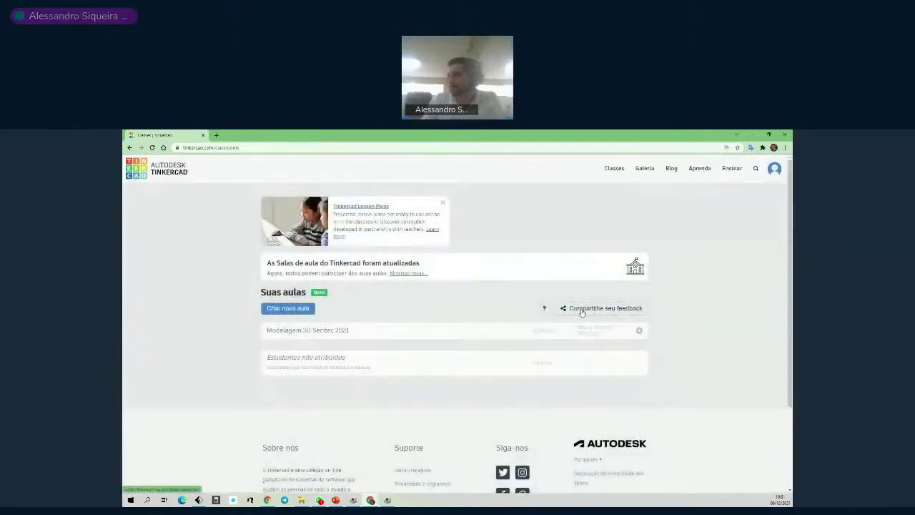
# Open the Modelagem 3D Secitec 2021 class, display its class code and copy the join link for students.
pyautogui.click(323, 332)
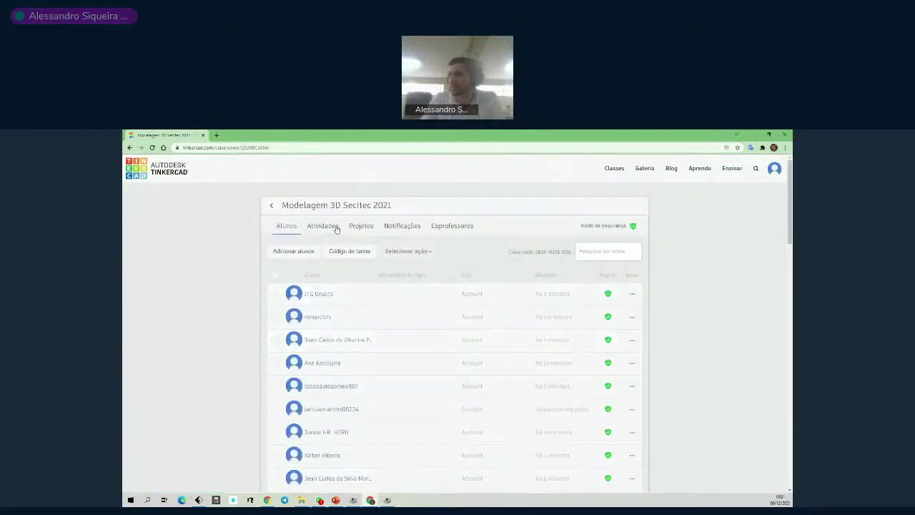
pyautogui.click(343, 253)
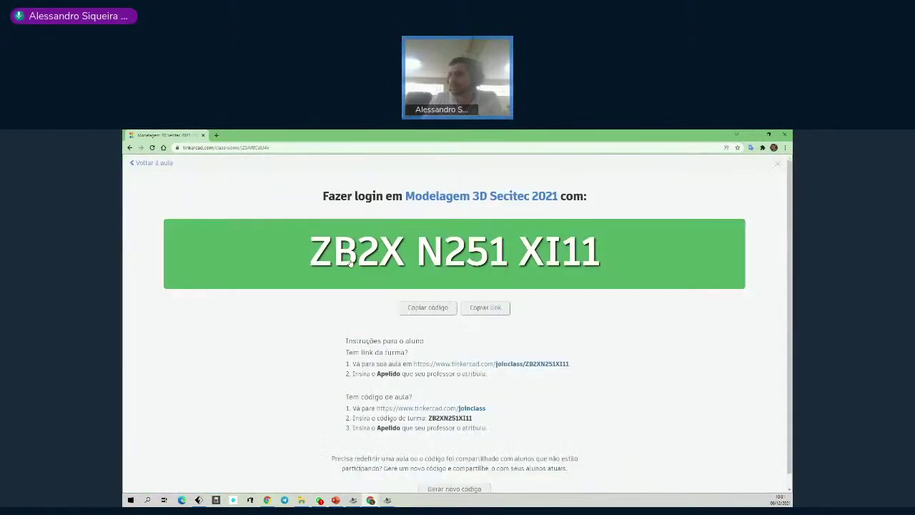
pyautogui.click(494, 310)
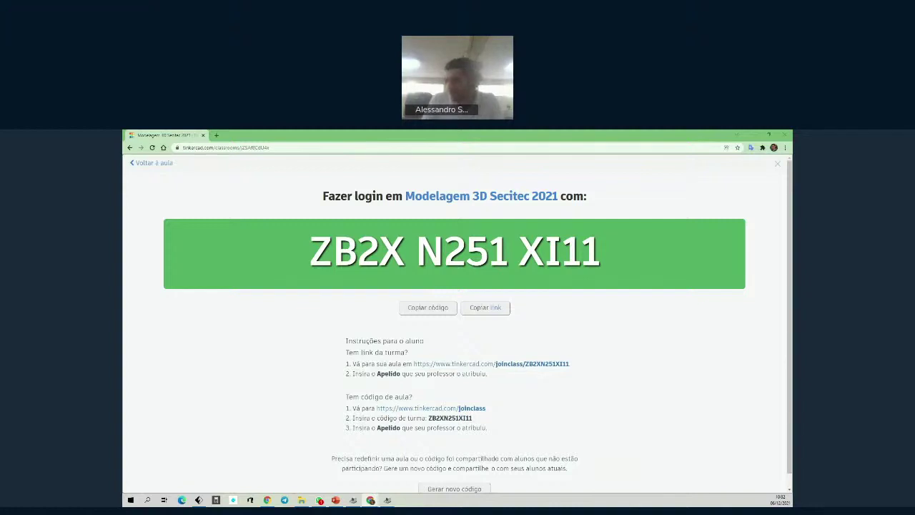
pyautogui.moveTo(493, 429); pyautogui.dragTo(552, 377)
pyautogui.click(585, 395)
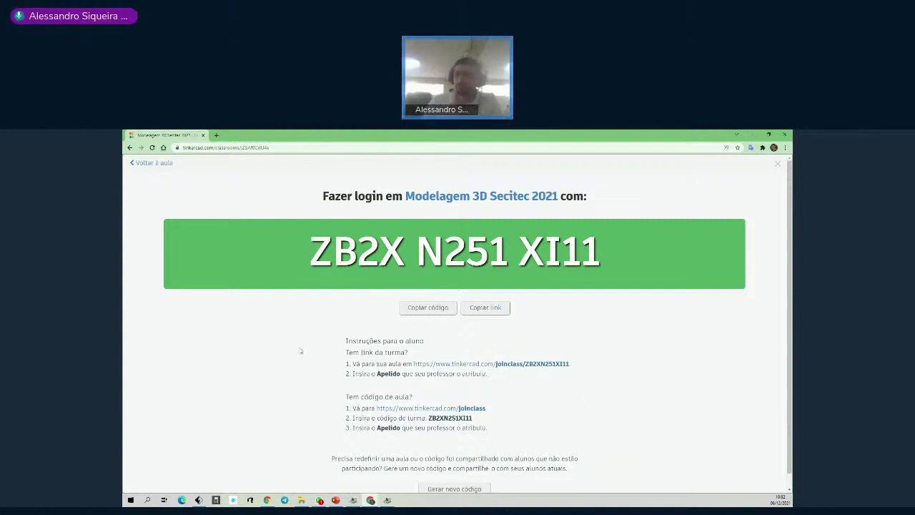
# Go back to the class, open the activity TAG de indetificação and open its shared design for editing.
pyautogui.click(132, 165)
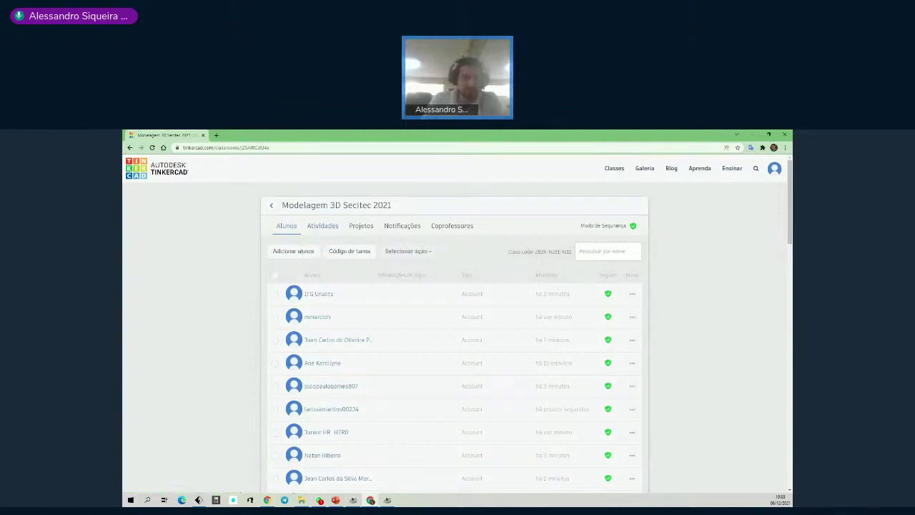
pyautogui.click(324, 227)
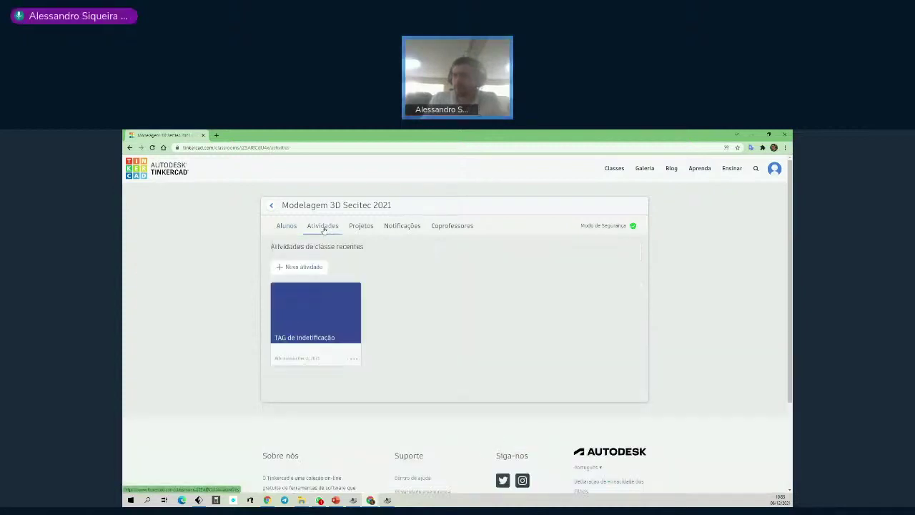
pyautogui.click(312, 323)
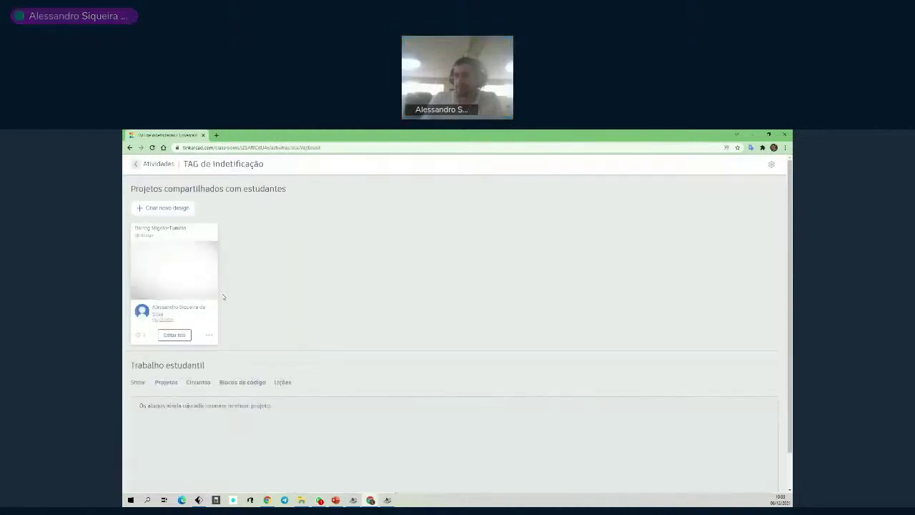
pyautogui.click(175, 337)
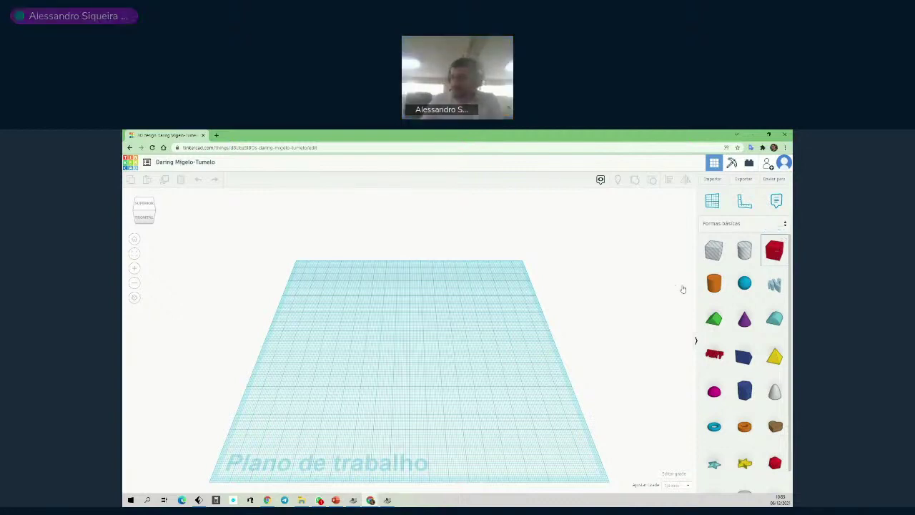
# Place a red solid Box near the centre of the workplane.
pyautogui.click(774, 251)
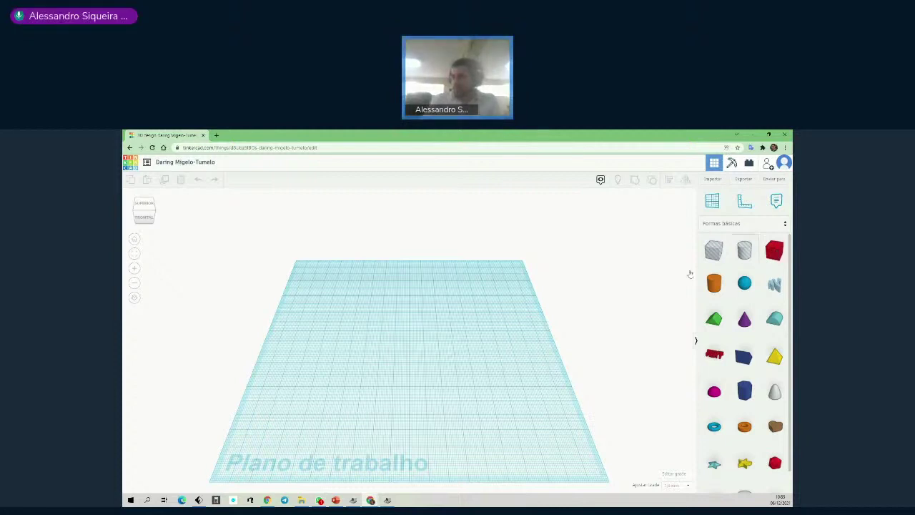
pyautogui.moveTo(763, 258); pyautogui.dragTo(401, 360)
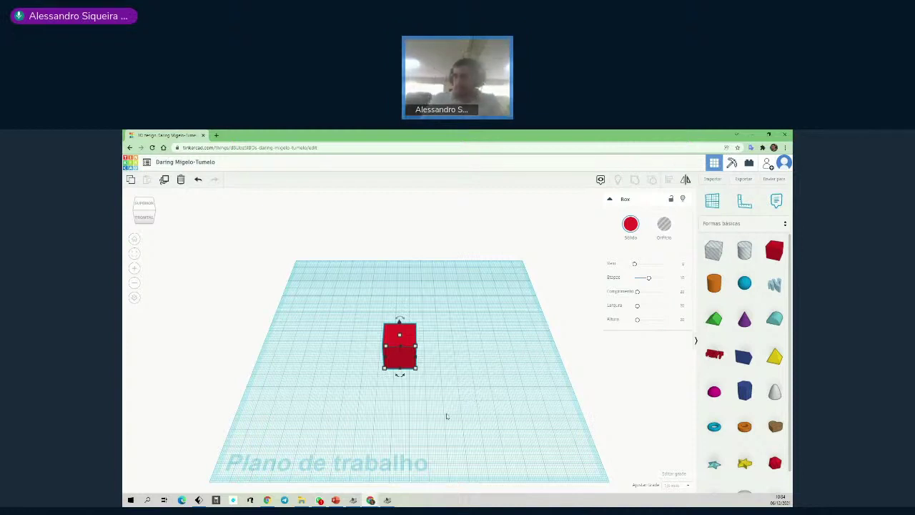
# Place a ruler on the workplane next to the box's front-left corner.
pyautogui.click(147, 218)
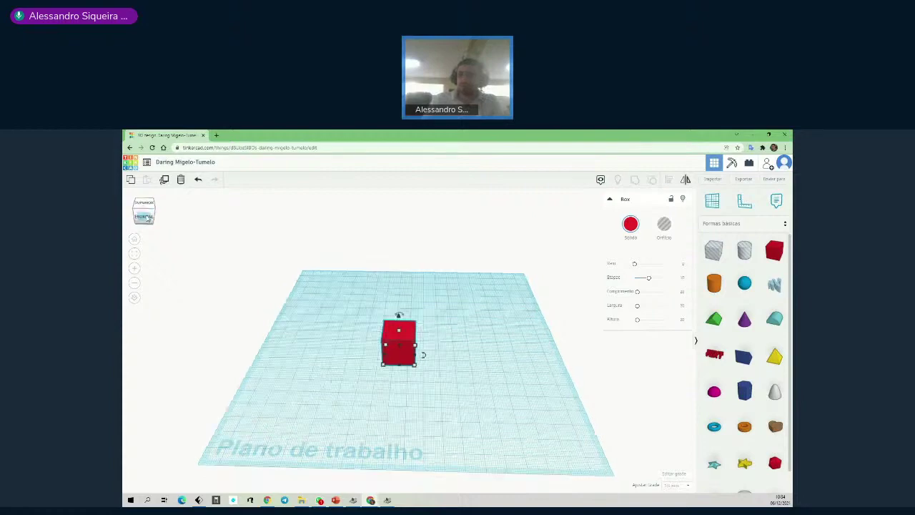
pyautogui.moveTo(147, 218)
pyautogui.mouseDown()
pyautogui.moveTo(186, 213)
pyautogui.moveTo(158, 208)
pyautogui.moveTo(154, 219)
pyautogui.moveTo(143, 216)
pyautogui.moveTo(152, 216)
pyautogui.mouseUp()
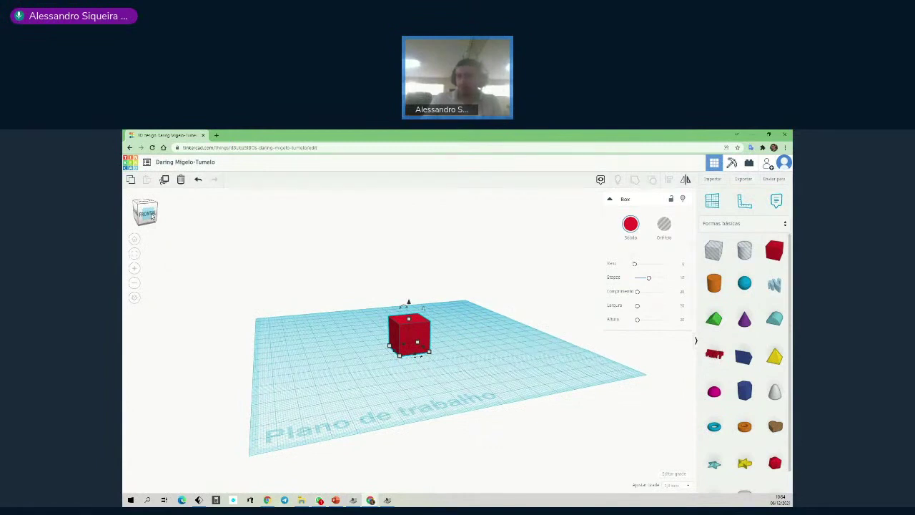
pyautogui.moveTo(151, 216)
pyautogui.mouseDown()
pyautogui.moveTo(183, 216)
pyautogui.moveTo(148, 217)
pyautogui.mouseUp()
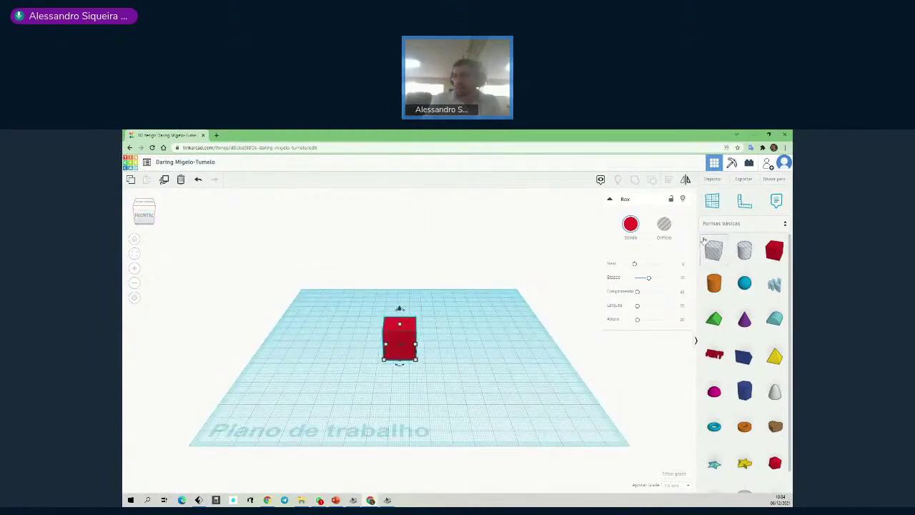
pyautogui.click(745, 203)
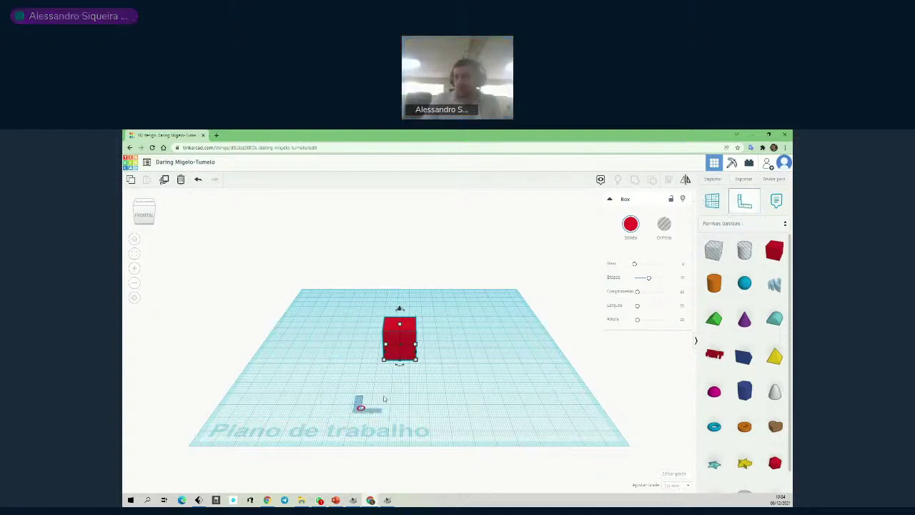
pyautogui.click(375, 366)
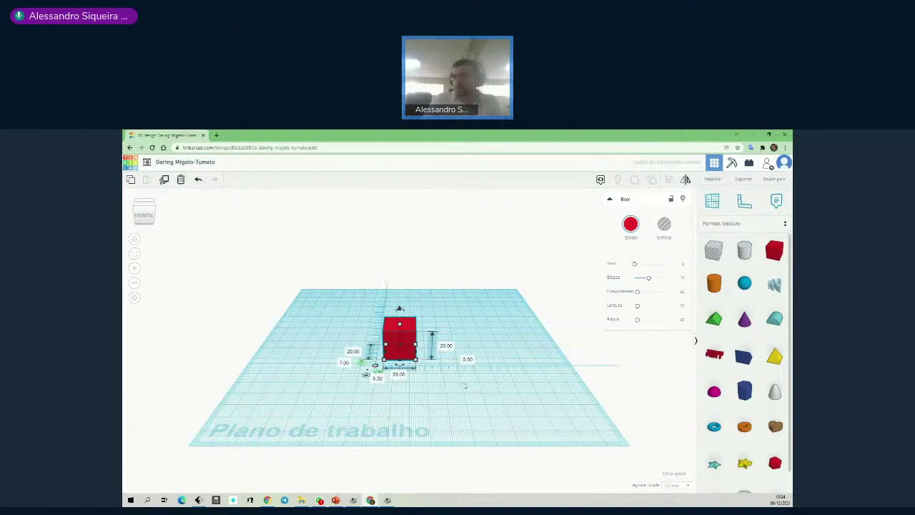
# Raise the box 4 mm above the workplane and lower it back onto the plane.
pyautogui.press('f')
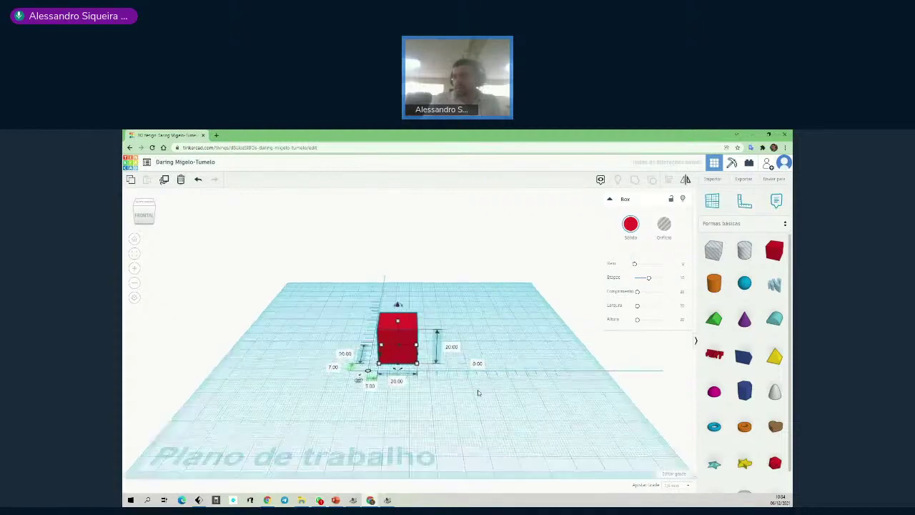
pyautogui.scroll(-3, 467, 424)
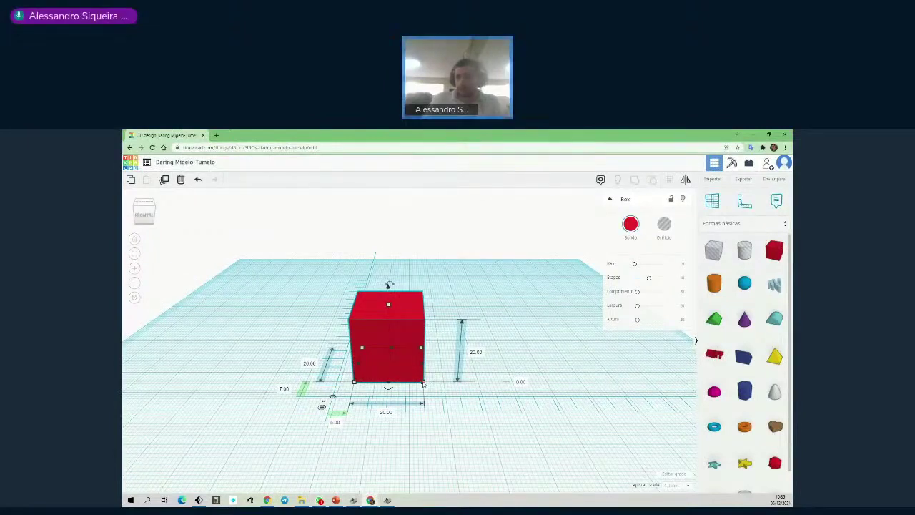
pyautogui.scroll(3, 457, 399)
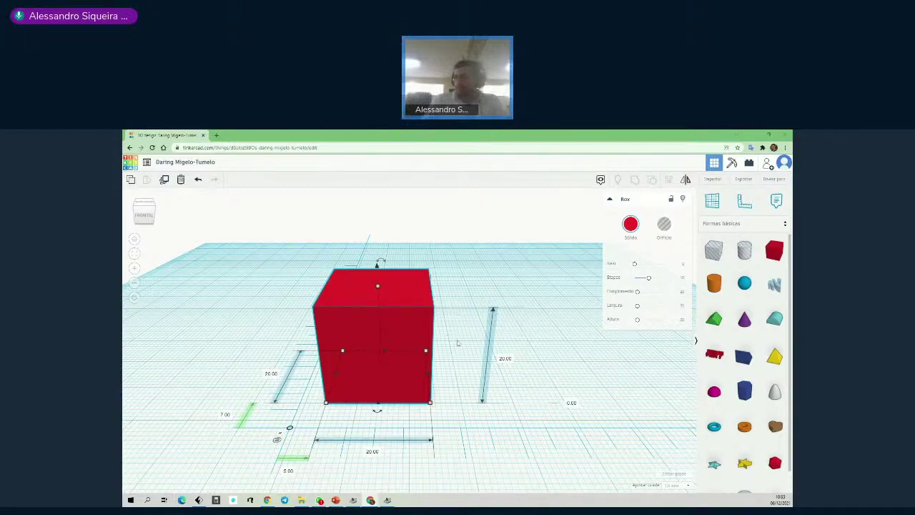
pyautogui.scroll(-3, 457, 343)
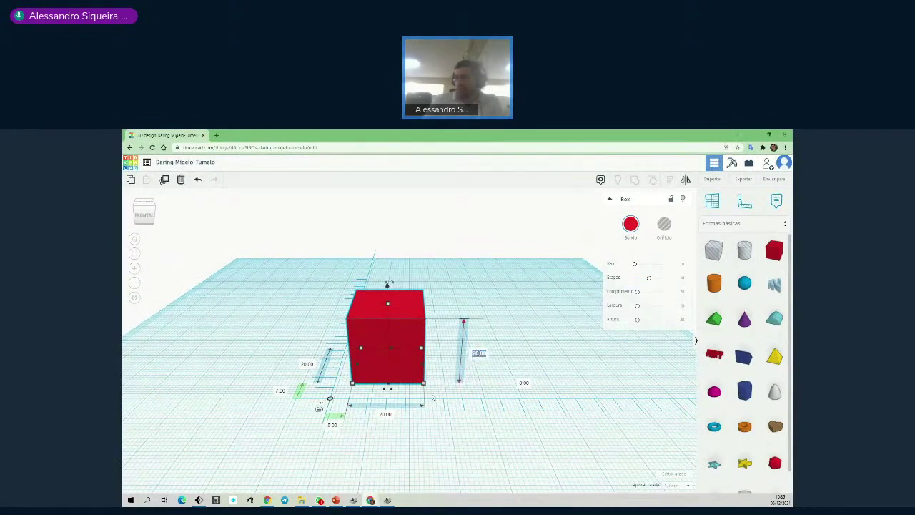
pyautogui.click(386, 414)
pyautogui.click(476, 353)
pyautogui.scroll(3, 494, 320)
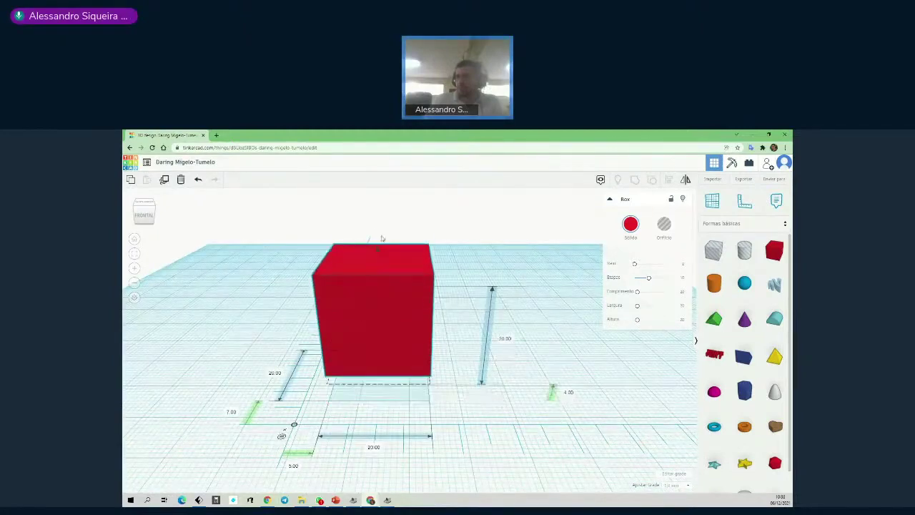
pyautogui.moveTo(381, 243); pyautogui.dragTo(379, 271)
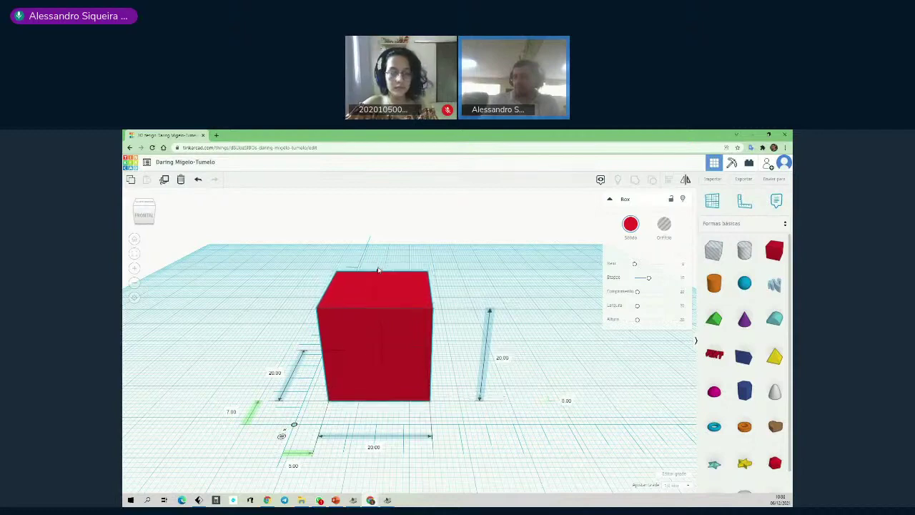
# Deselect the box and examine it with the ruler from several angles and distances.
pyautogui.click(482, 444)
pyautogui.moveTo(483, 445); pyautogui.dragTo(513, 423, button='right')
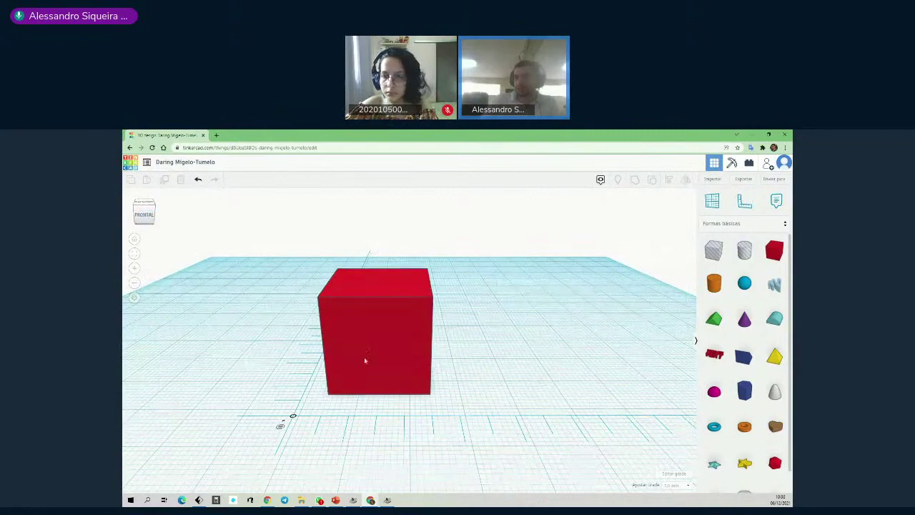
pyautogui.moveTo(492, 441)
pyautogui.mouseDown(button='right')
pyautogui.moveTo(467, 439)
pyautogui.moveTo(528, 436)
pyautogui.moveTo(486, 435)
pyautogui.moveTo(489, 428)
pyautogui.mouseUp(button='right')
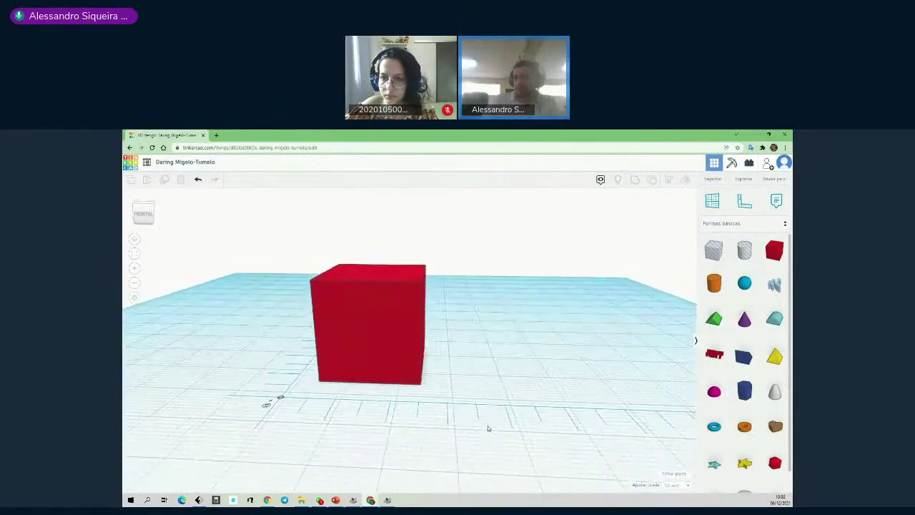
pyautogui.scroll(-4, 488, 429)
pyautogui.scroll(2, 457, 420)
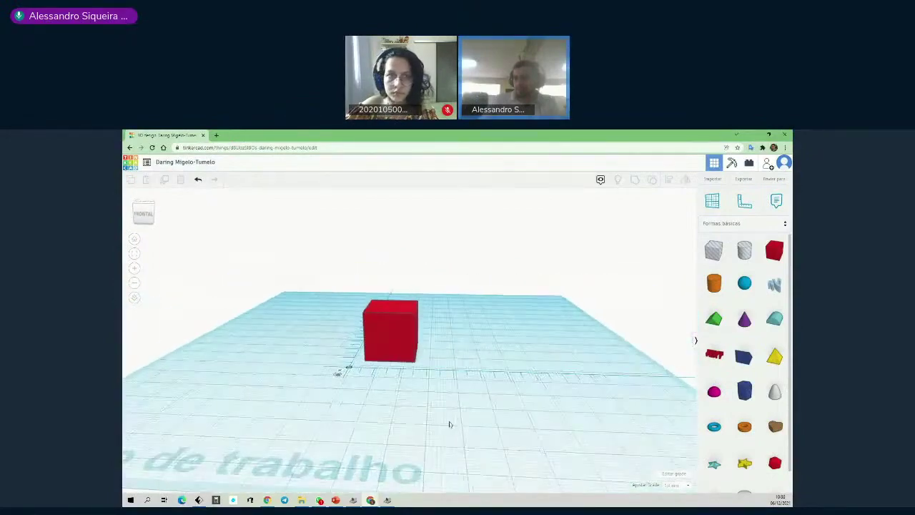
pyautogui.moveTo(431, 421)
pyautogui.mouseDown(button='right')
pyautogui.moveTo(453, 427)
pyautogui.moveTo(412, 431)
pyautogui.moveTo(439, 426)
pyautogui.moveTo(417, 426)
pyautogui.moveTo(427, 429)
pyautogui.mouseUp(button='right')
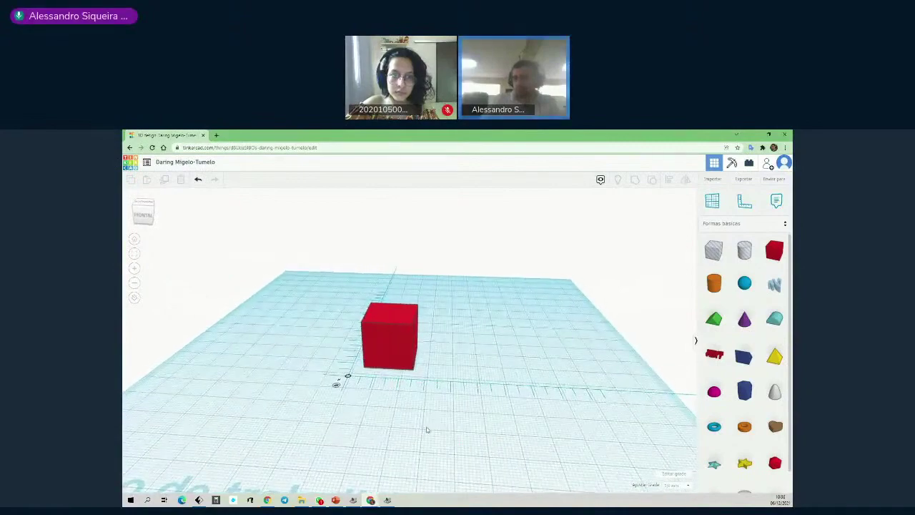
pyautogui.scroll(-3, 426, 430)
pyautogui.scroll(6, 432, 431)
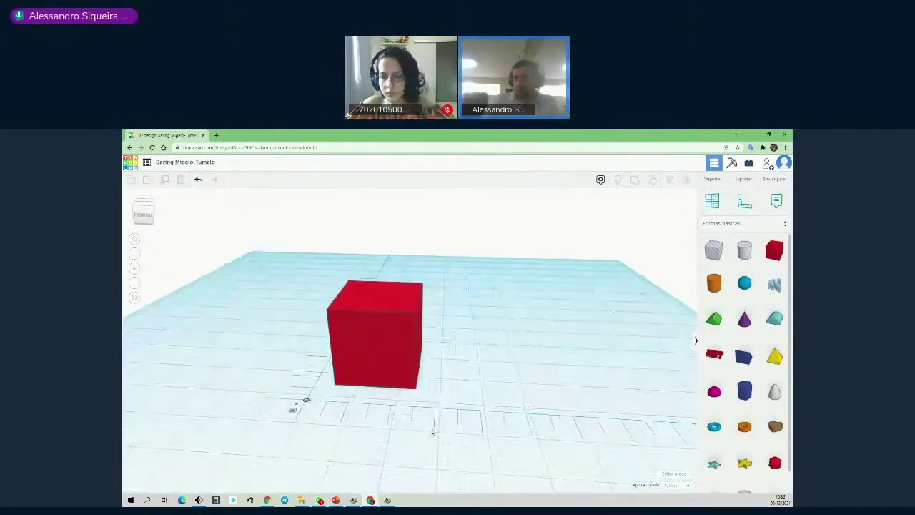
pyautogui.scroll(1, 433, 432)
pyautogui.scroll(-2, 433, 432)
pyautogui.scroll(2, 433, 433)
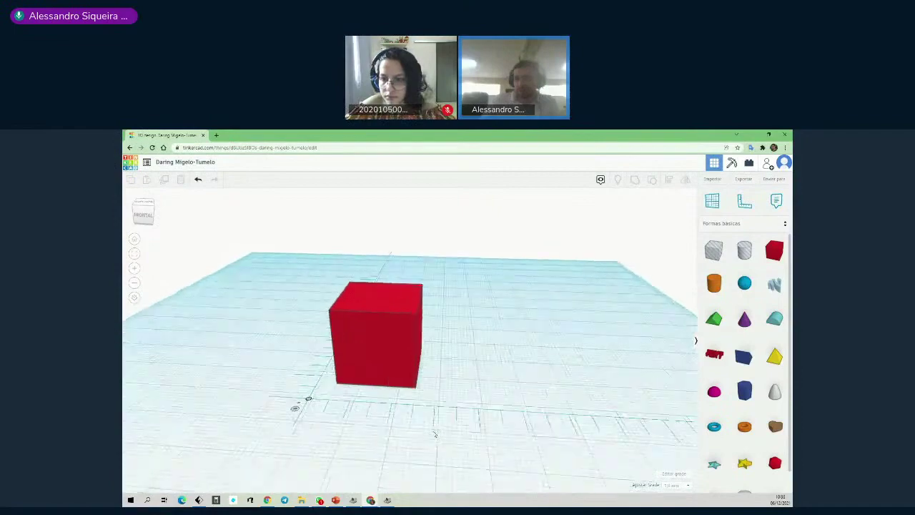
# Move the box closer to the ruler's origin, leaving offsets of 2 mm along its width and 3 mm along its depth.
pyautogui.scroll(2, 435, 433)
pyautogui.scroll(-4, 436, 434)
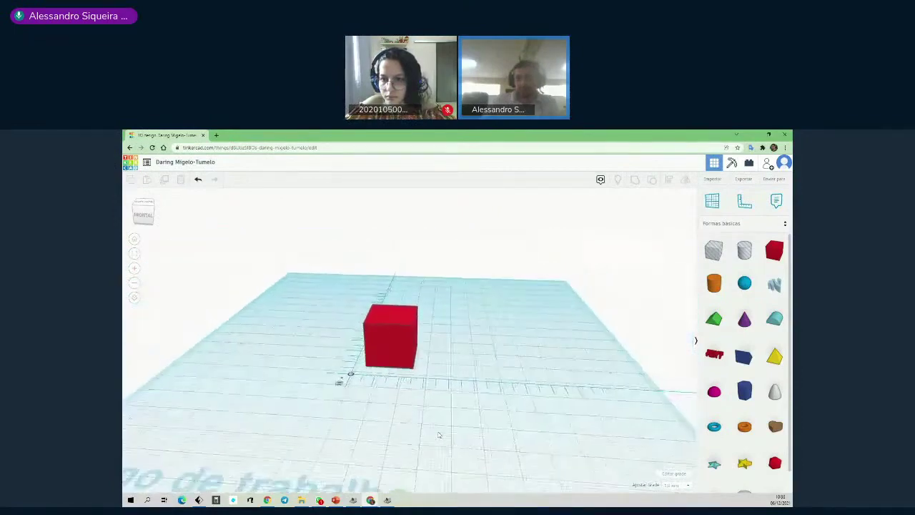
pyautogui.scroll(3, 439, 434)
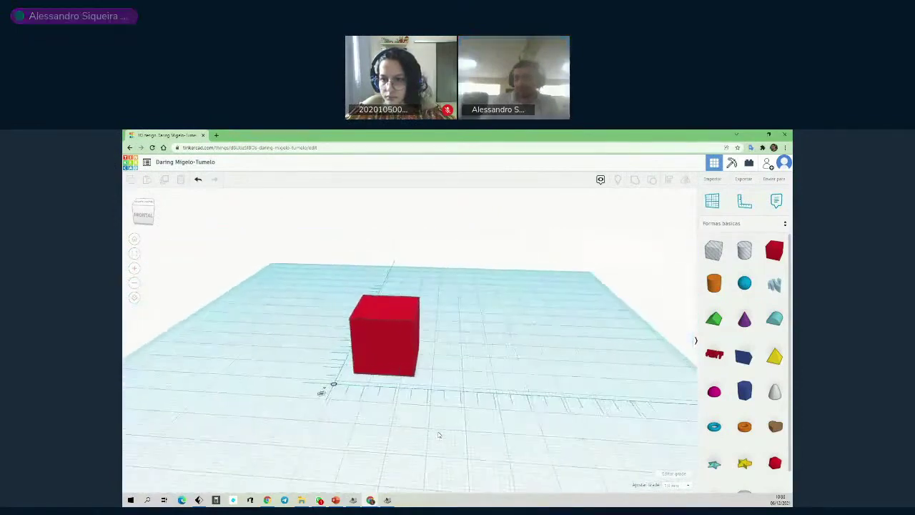
pyautogui.click(400, 337)
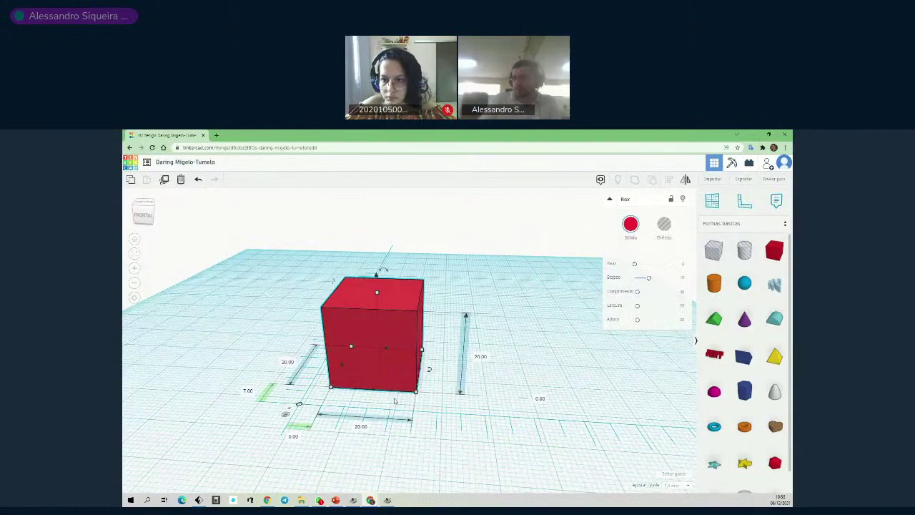
pyautogui.scroll(-2, 458, 444)
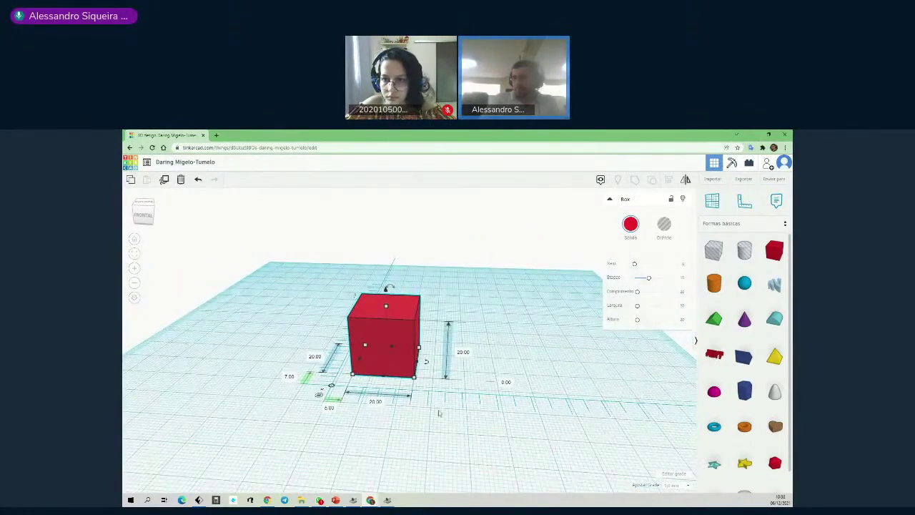
pyautogui.click(411, 434)
pyautogui.click(391, 344)
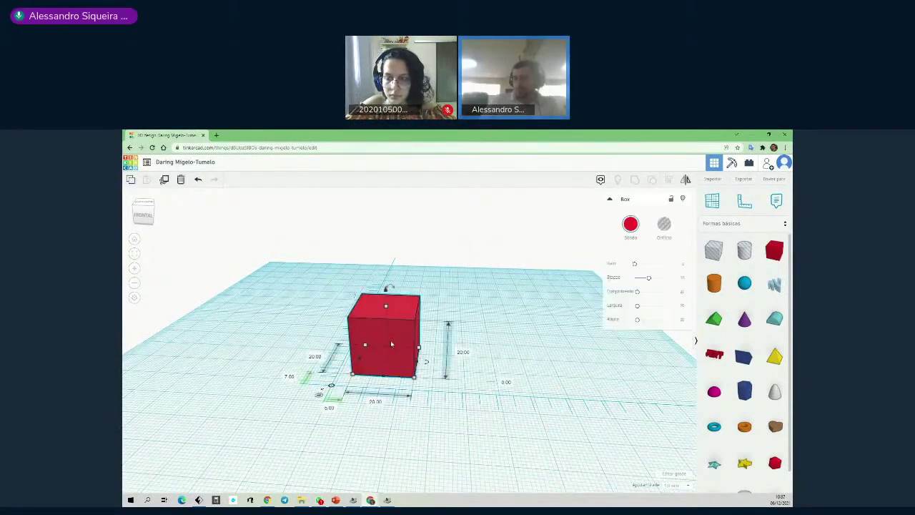
pyautogui.moveTo(462, 431)
pyautogui.mouseDown(button='right')
pyautogui.moveTo(511, 422)
pyautogui.moveTo(456, 424)
pyautogui.mouseUp(button='right')
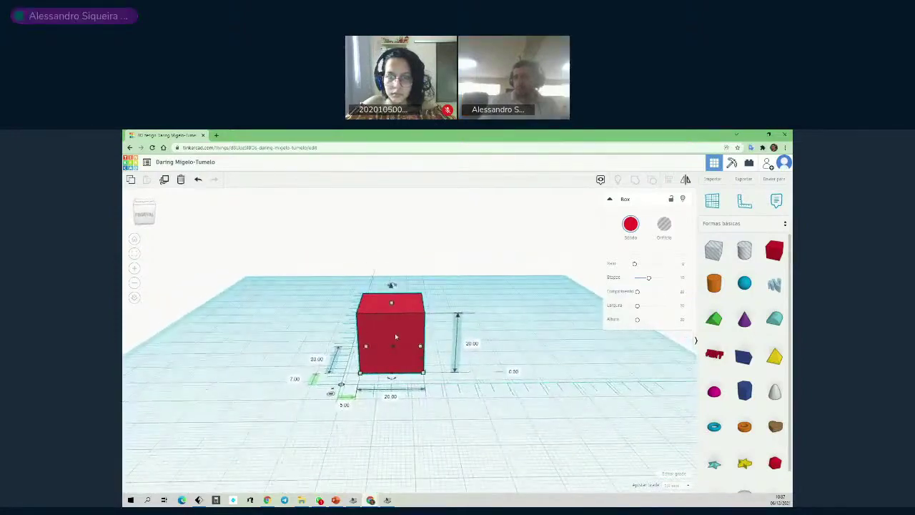
pyautogui.moveTo(400, 334)
pyautogui.mouseDown()
pyautogui.moveTo(459, 336)
pyautogui.moveTo(386, 339)
pyautogui.mouseUp()
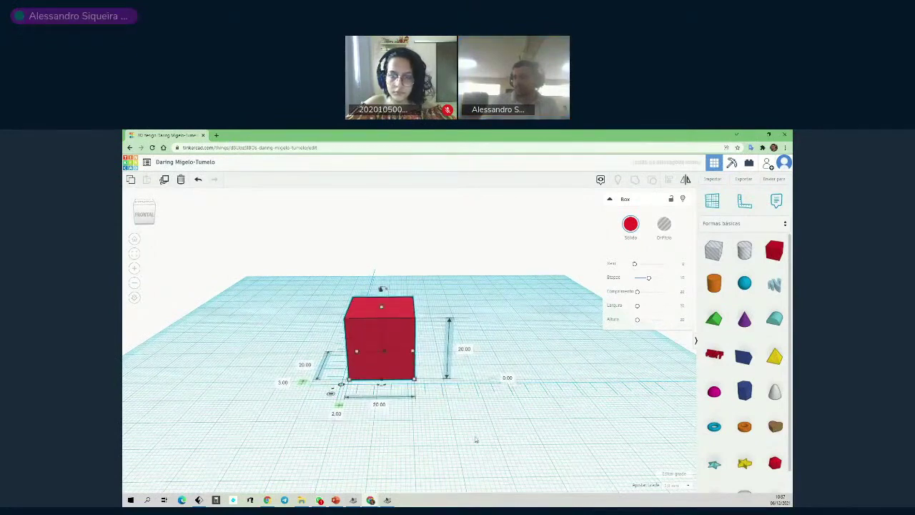
# Set the box's dimension along its front edge to 100 mm.
pyautogui.click(476, 435)
pyautogui.click(395, 359)
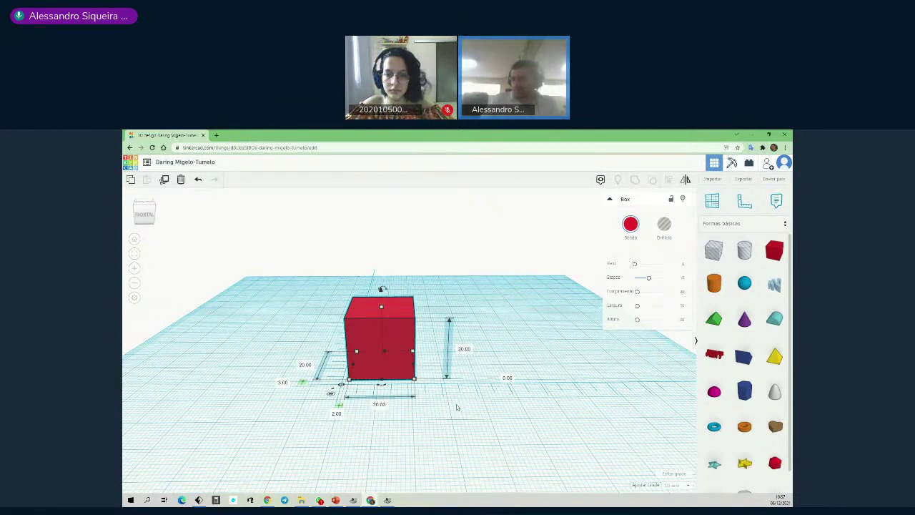
pyautogui.click(379, 405)
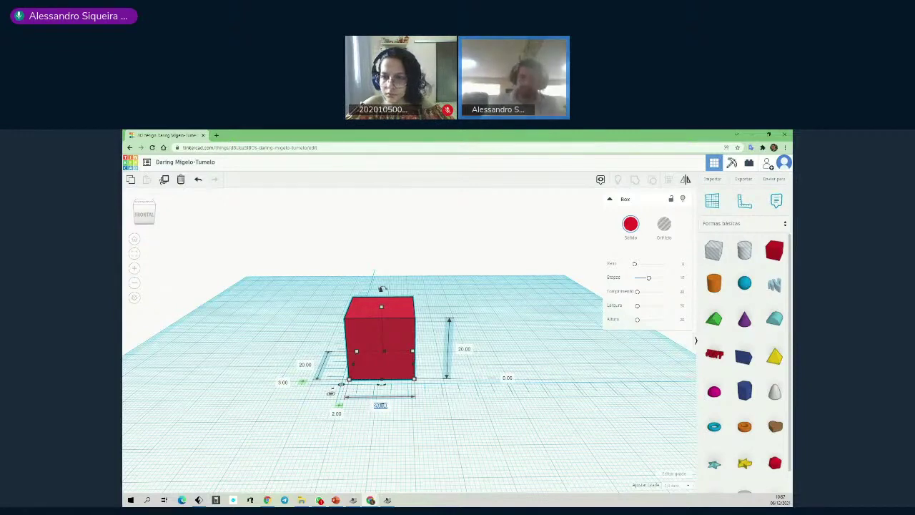
pyautogui.write('10')
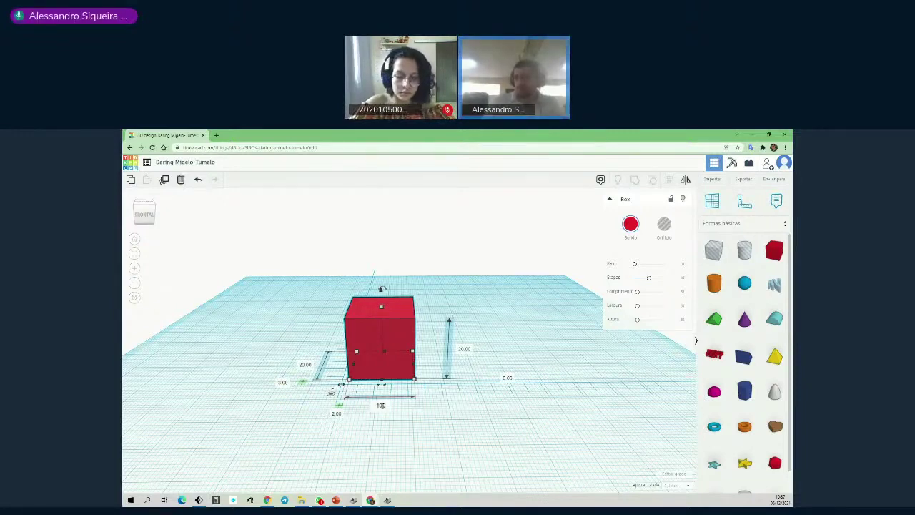
pyautogui.write('0')
pyautogui.press('Return')
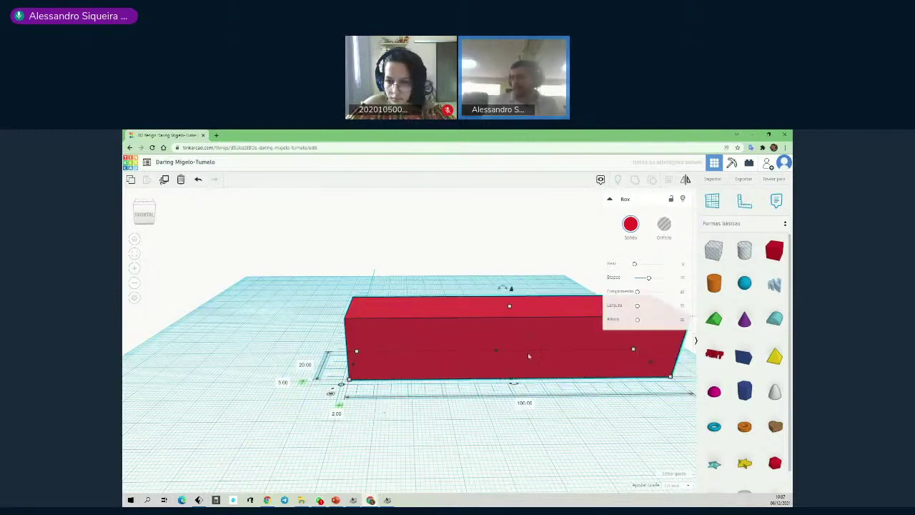
# Move the elongated box forward and across the ruler's origin to offsets of -25 mm and -14 mm.
pyautogui.moveTo(533, 343)
pyautogui.mouseDown()
pyautogui.moveTo(479, 345)
pyautogui.moveTo(527, 346)
pyautogui.mouseUp()
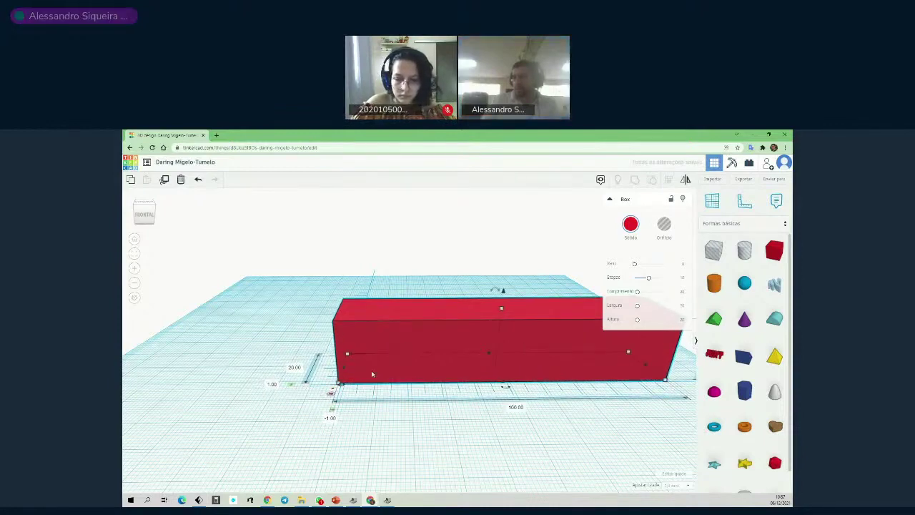
pyautogui.moveTo(445, 343); pyautogui.dragTo(356, 356)
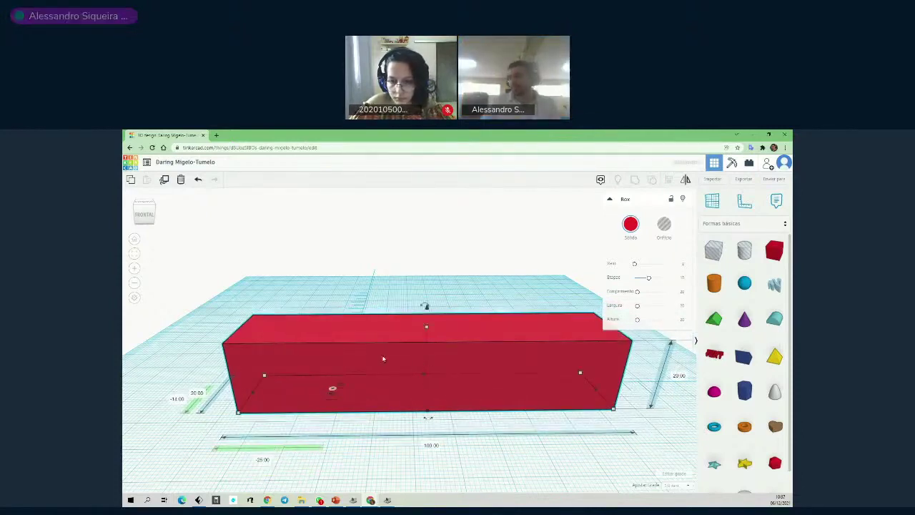
pyautogui.scroll(-2, 427, 365)
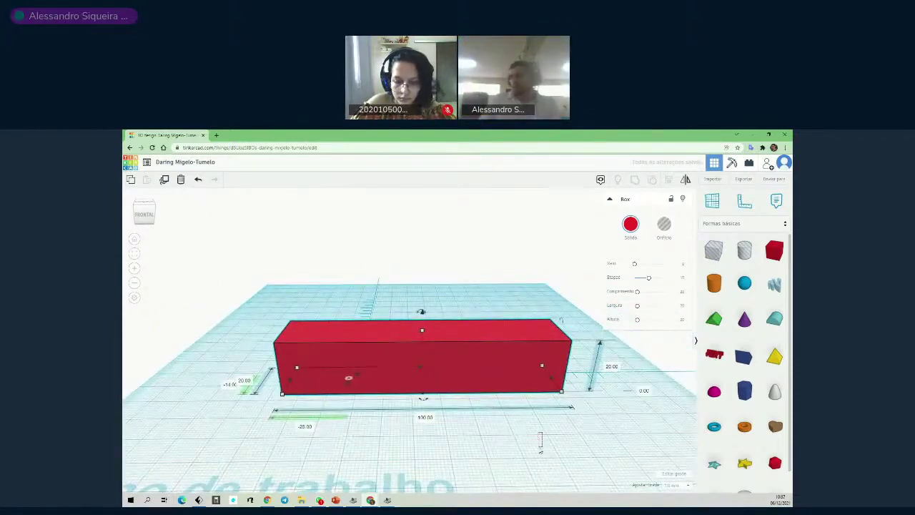
pyautogui.click(533, 438)
pyautogui.click(456, 362)
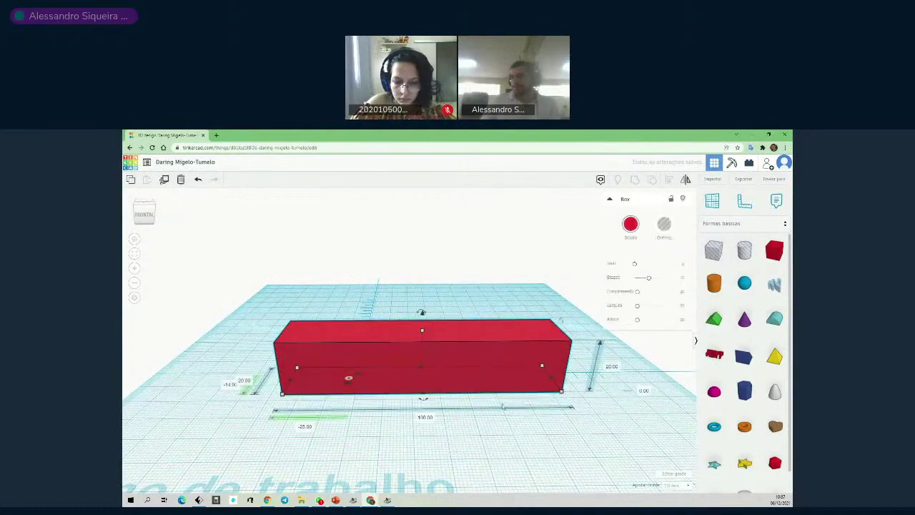
# Set the box's height to 1 mm so it forms a thin plate.
pyautogui.moveTo(503, 437)
pyautogui.mouseDown(button='right')
pyautogui.moveTo(503, 477)
pyautogui.moveTo(503, 436)
pyautogui.mouseUp(button='right')
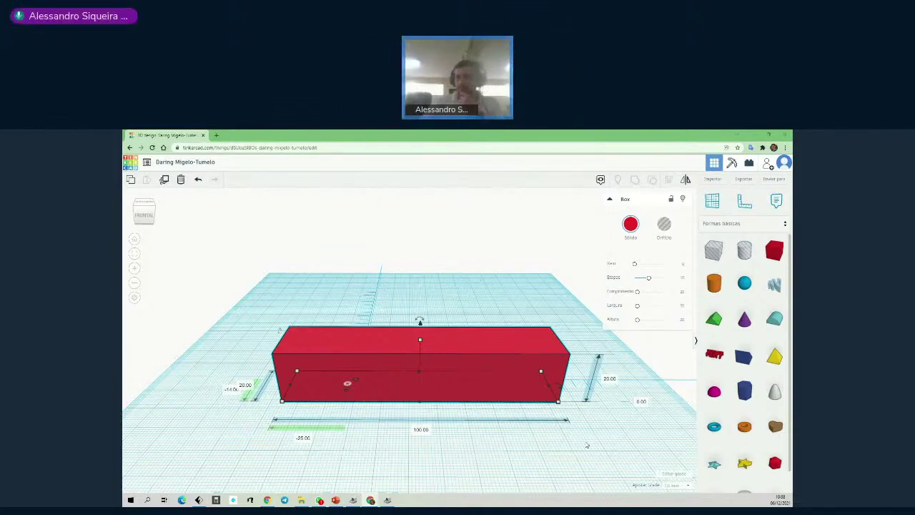
pyautogui.click(586, 443)
pyautogui.moveTo(586, 443); pyautogui.dragTo(586, 426, button='right')
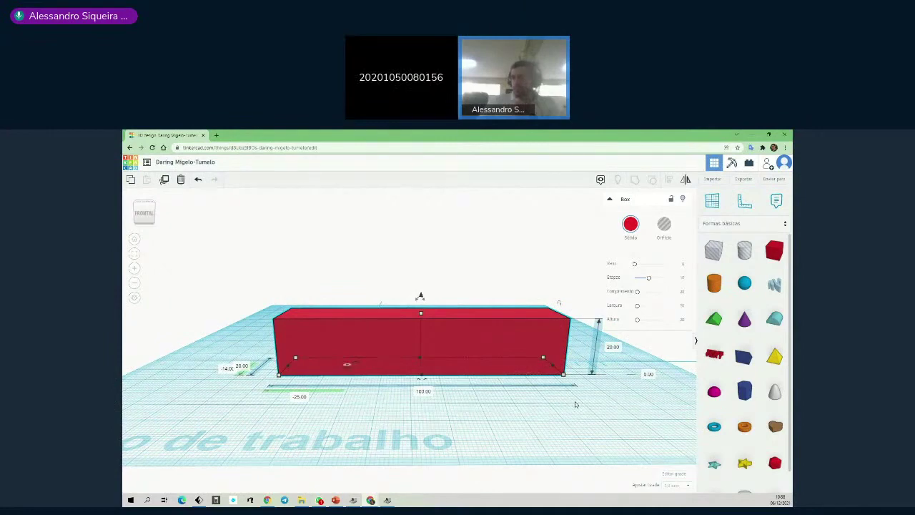
pyautogui.click(614, 348)
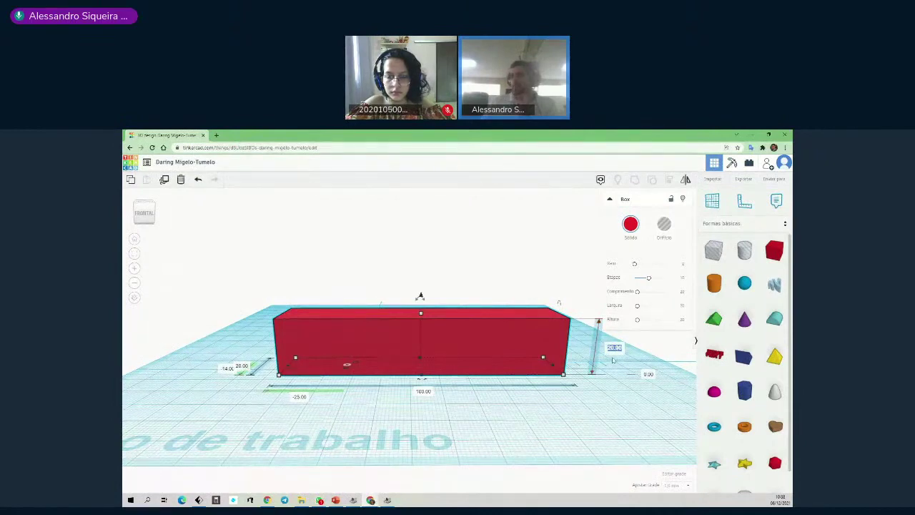
pyautogui.write('1')
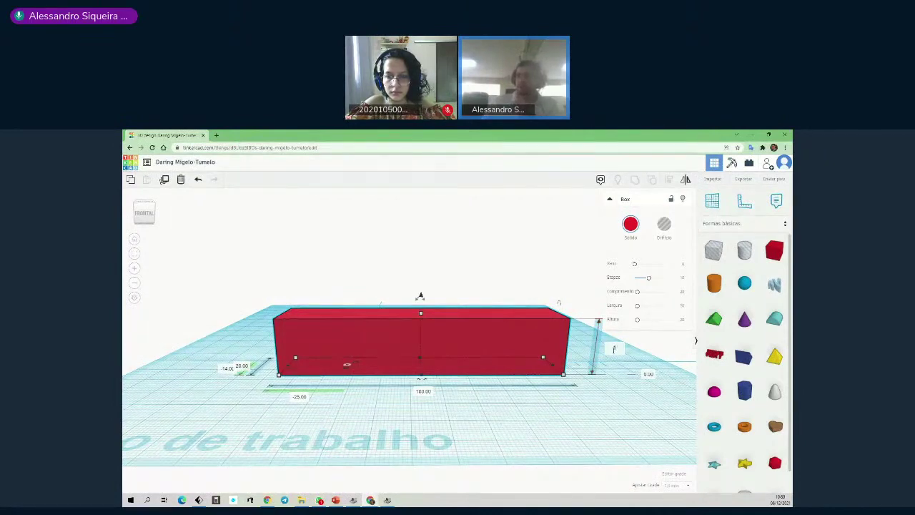
pyautogui.press('Return')
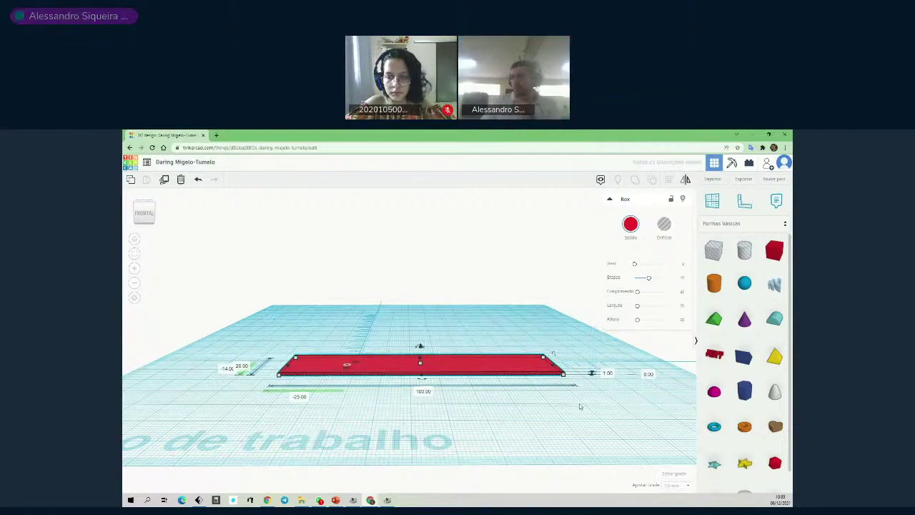
# Set the thin plate's front-to-back depth to 25 mm and deselect it.
pyautogui.moveTo(581, 407); pyautogui.dragTo(579, 452, button='right')
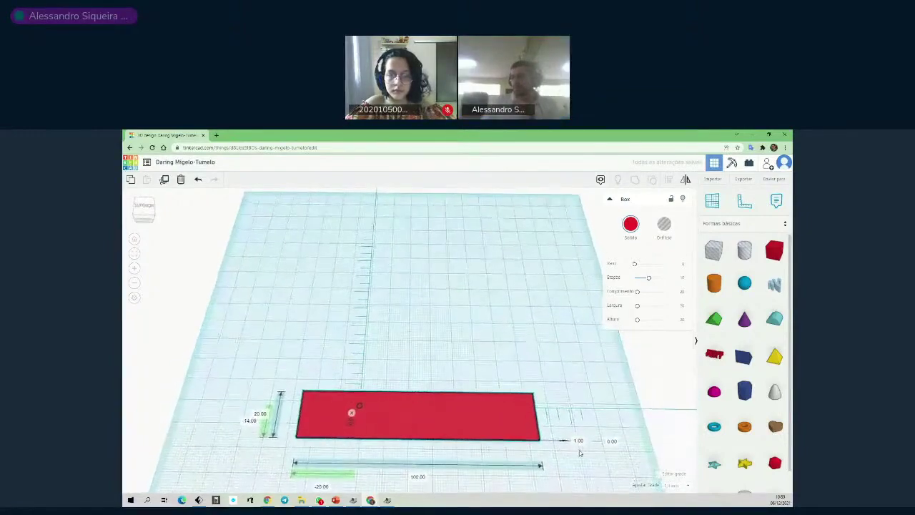
pyautogui.moveTo(576, 466); pyautogui.dragTo(569, 441, button='middle')
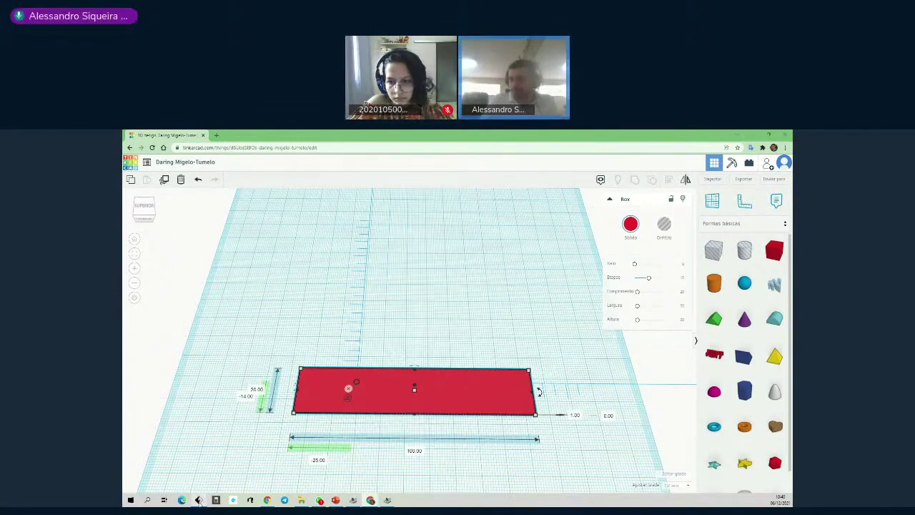
pyautogui.moveTo(199, 501)
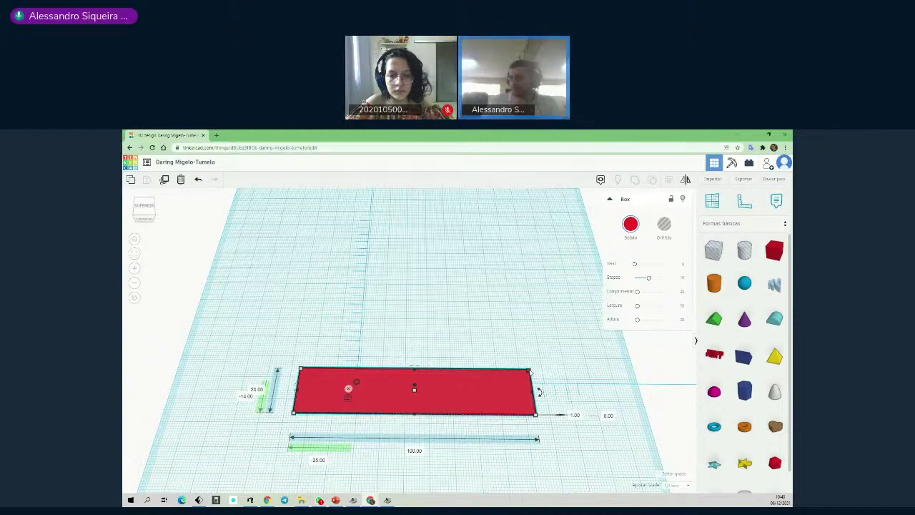
pyautogui.moveTo(583, 463)
pyautogui.mouseDown(button='right')
pyautogui.moveTo(568, 436)
pyautogui.moveTo(582, 478)
pyautogui.mouseUp(button='right')
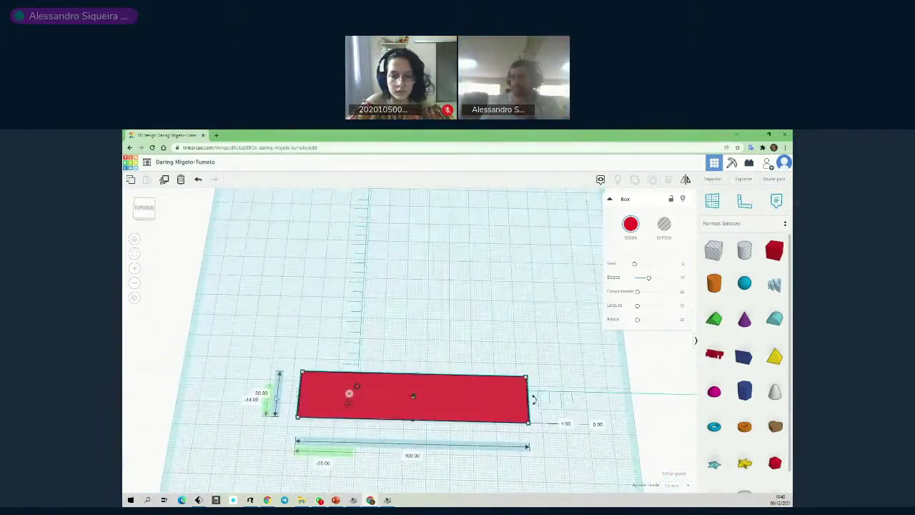
pyautogui.click(262, 393)
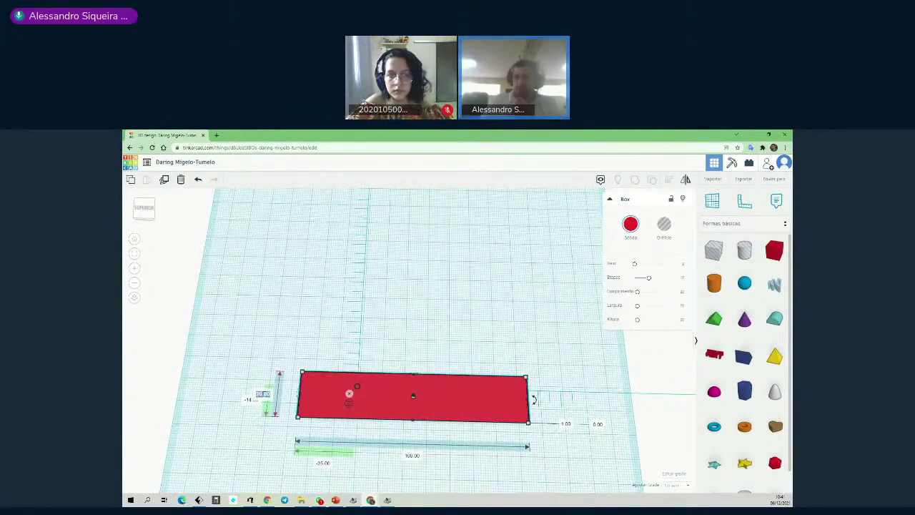
pyautogui.write('25')
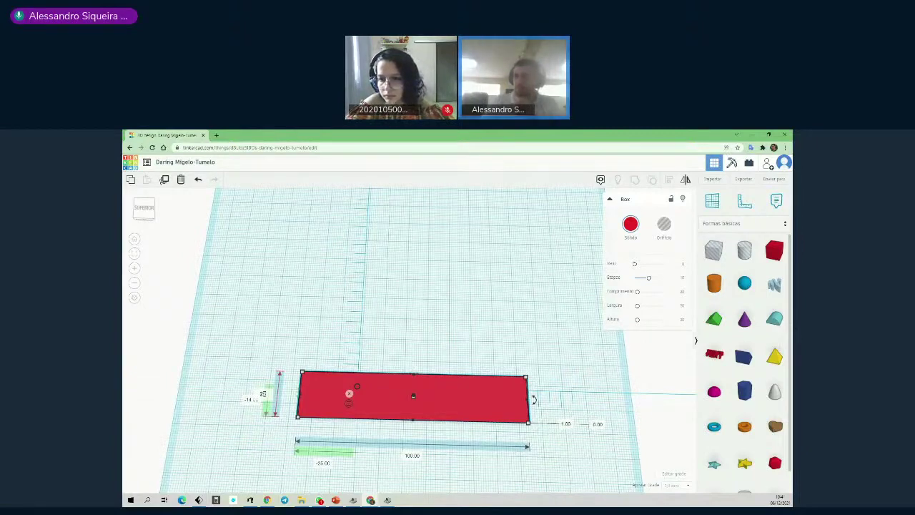
pyautogui.press('Return')
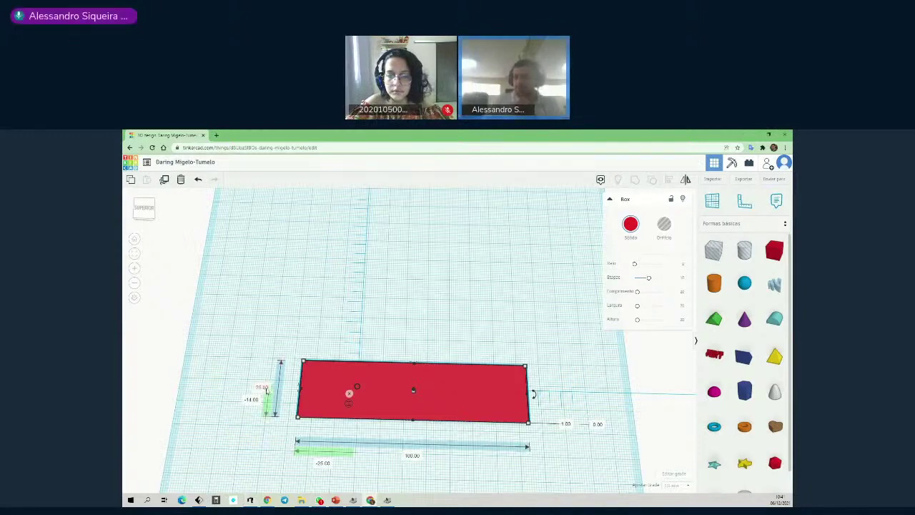
pyautogui.click(511, 317)
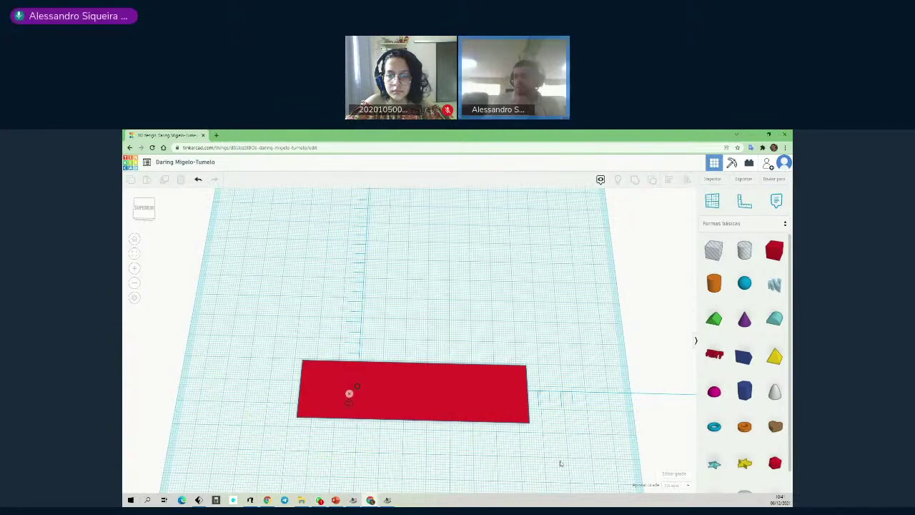
# Place a Round Roof shape just beyond the plate's left end, at ruler offsets of about -48 mm and -11 mm.
pyautogui.moveTo(560, 463); pyautogui.dragTo(561, 400, button='right')
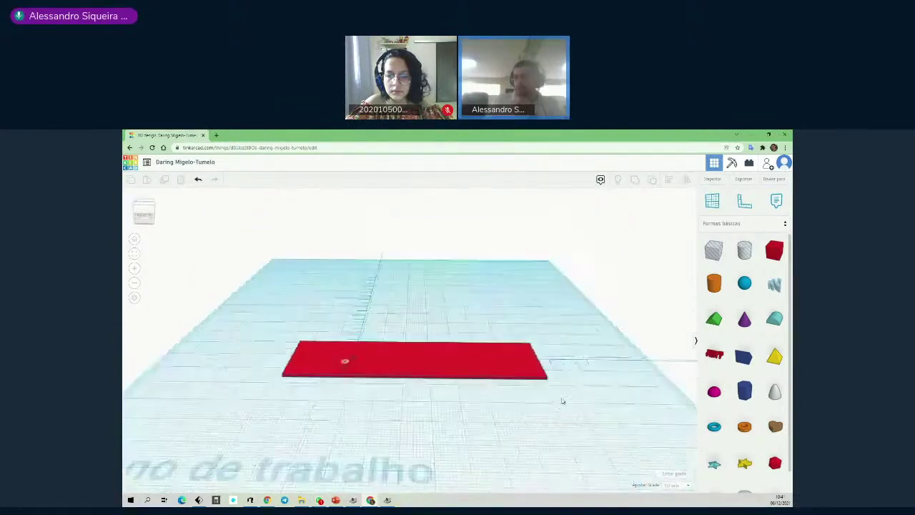
pyautogui.click(452, 356)
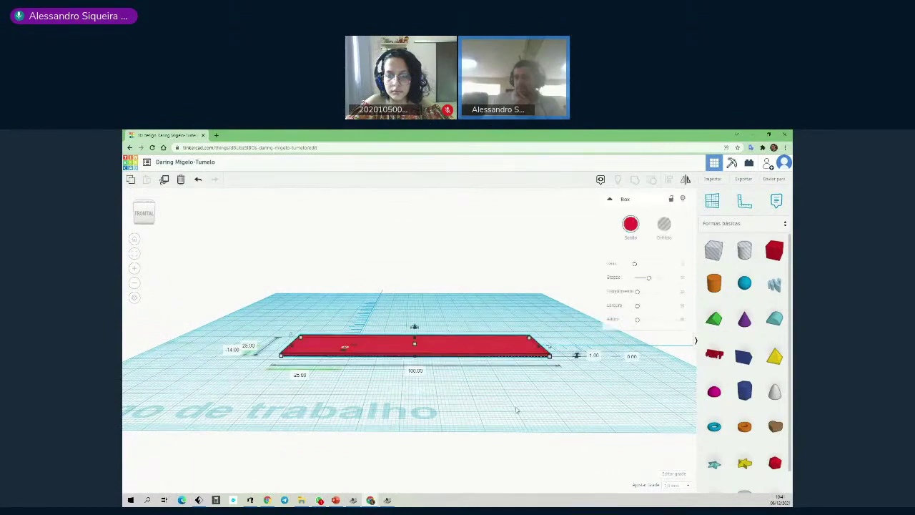
pyautogui.moveTo(515, 408); pyautogui.dragTo(510, 447, button='right')
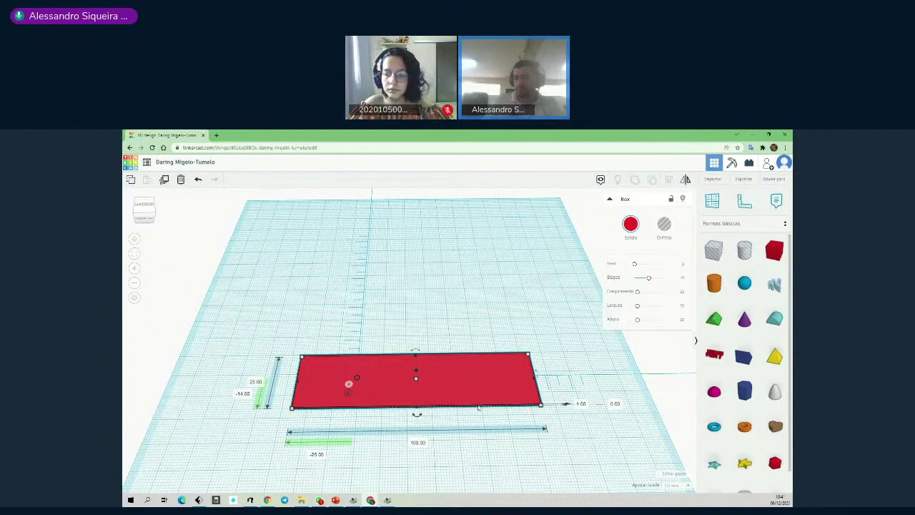
pyautogui.moveTo(556, 460)
pyautogui.mouseDown(button='right')
pyautogui.moveTo(549, 424)
pyautogui.moveTo(557, 448)
pyautogui.mouseUp(button='right')
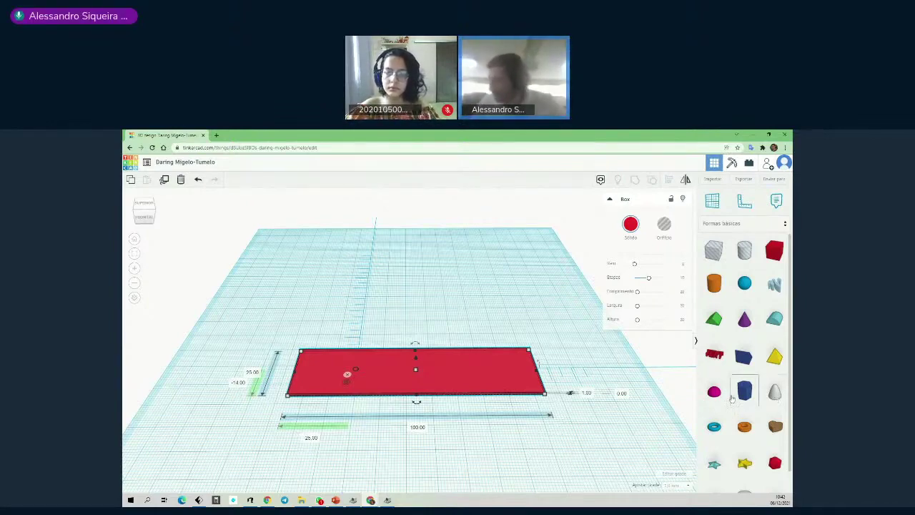
pyautogui.scroll(-1, 724, 400)
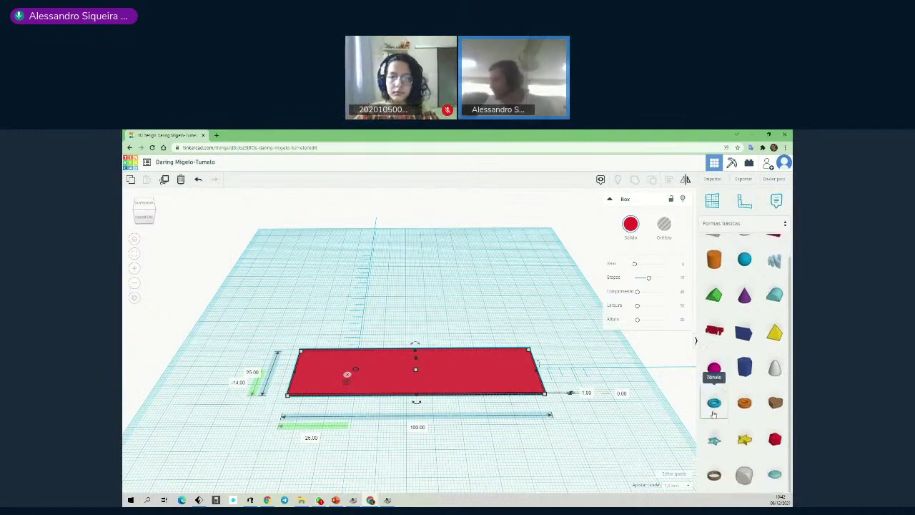
pyautogui.scroll(1, 713, 413)
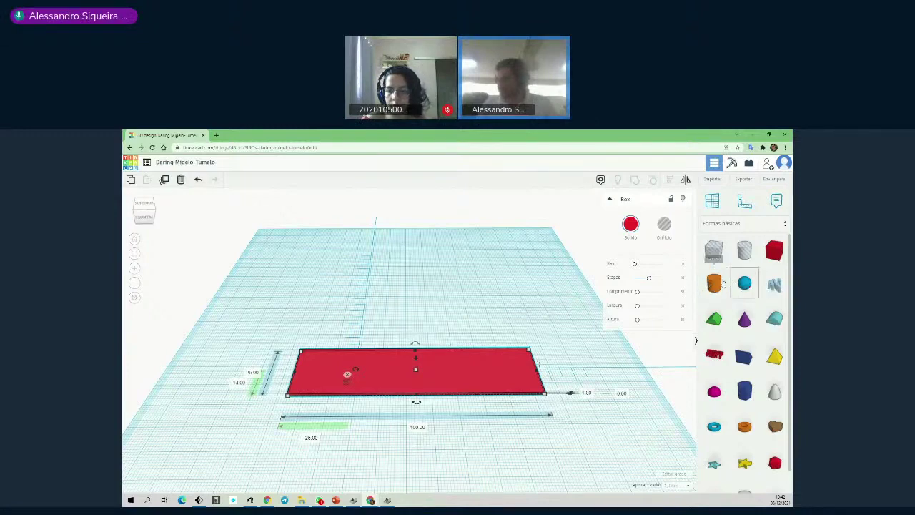
pyautogui.click(772, 320)
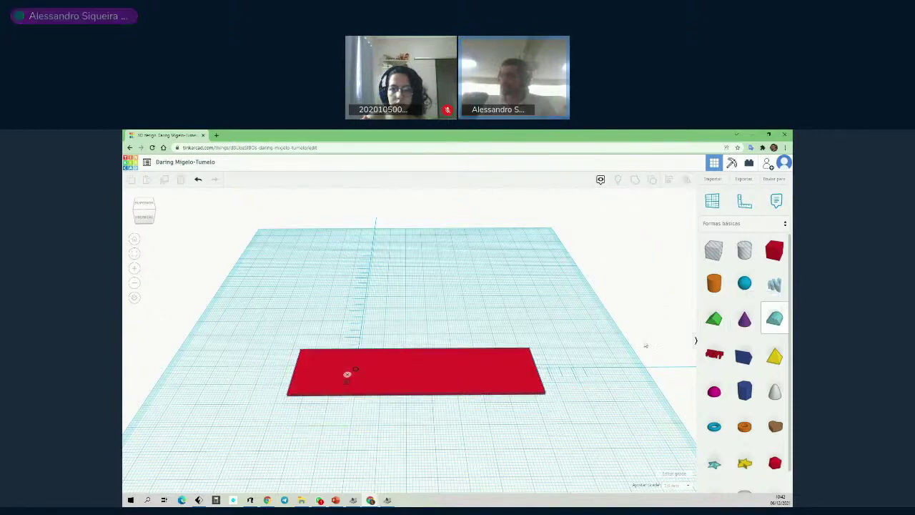
pyautogui.moveTo(645, 346); pyautogui.dragTo(265, 374)
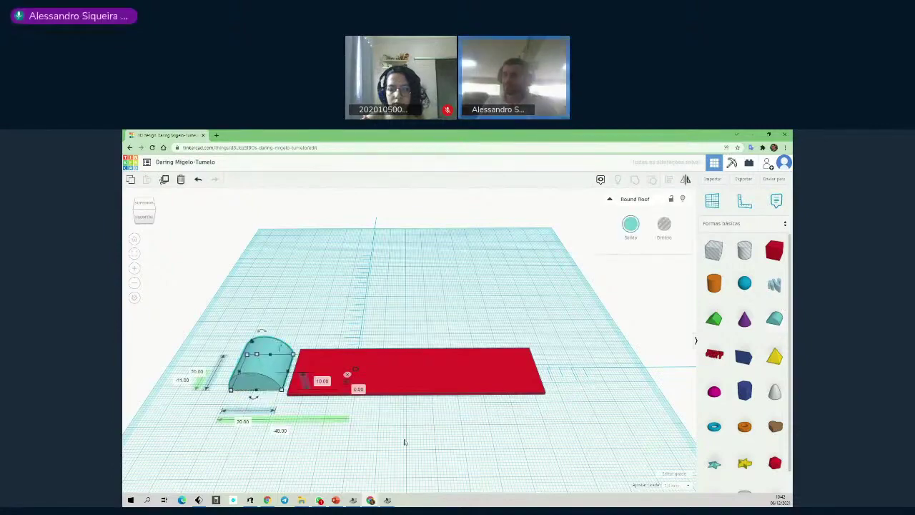
# Rotate the Round Roof 90° on the workplane so its flat end faces the plate, and deselect it.
pyautogui.moveTo(396, 457)
pyautogui.mouseDown(button='right')
pyautogui.moveTo(414, 449)
pyautogui.moveTo(397, 455)
pyautogui.mouseUp(button='right')
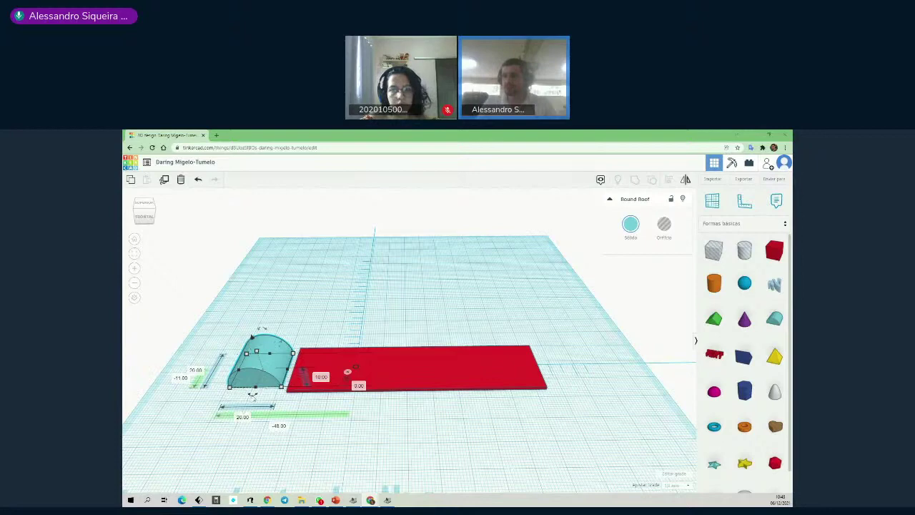
pyautogui.moveTo(252, 397); pyautogui.dragTo(306, 372)
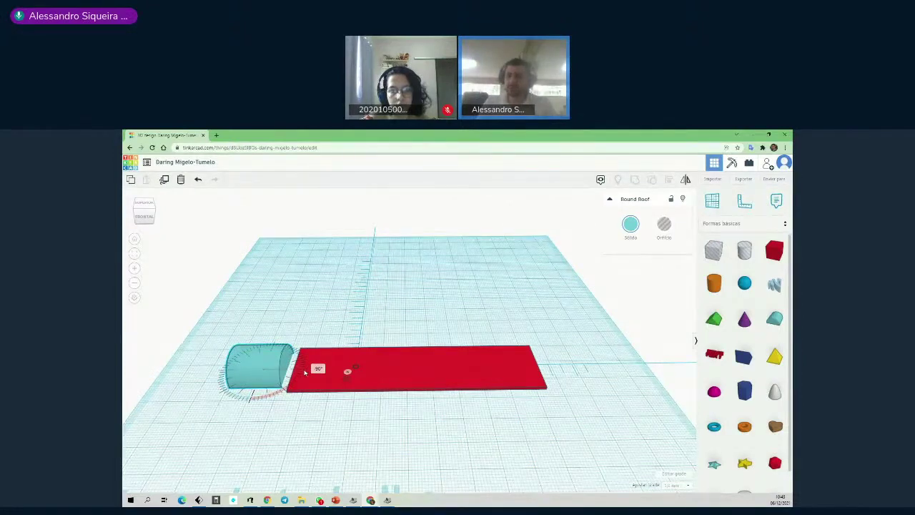
pyautogui.moveTo(304, 371); pyautogui.dragTo(303, 372)
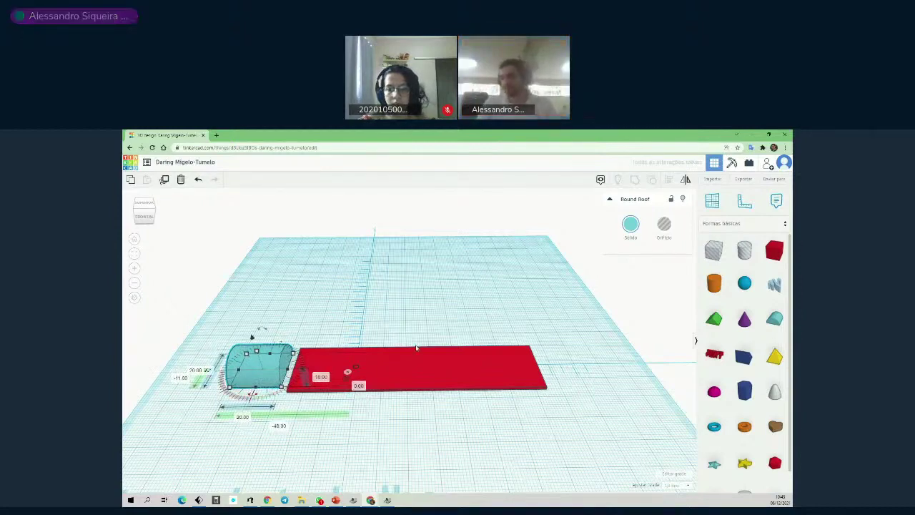
pyautogui.click(417, 428)
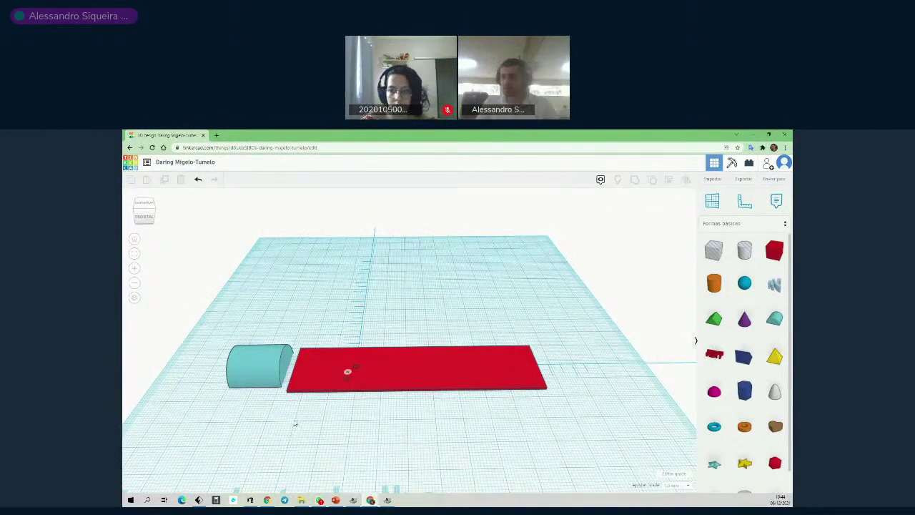
# Tip the Round Roof 90° so it stands upright with its curved side facing away from the plate.
pyautogui.click(258, 367)
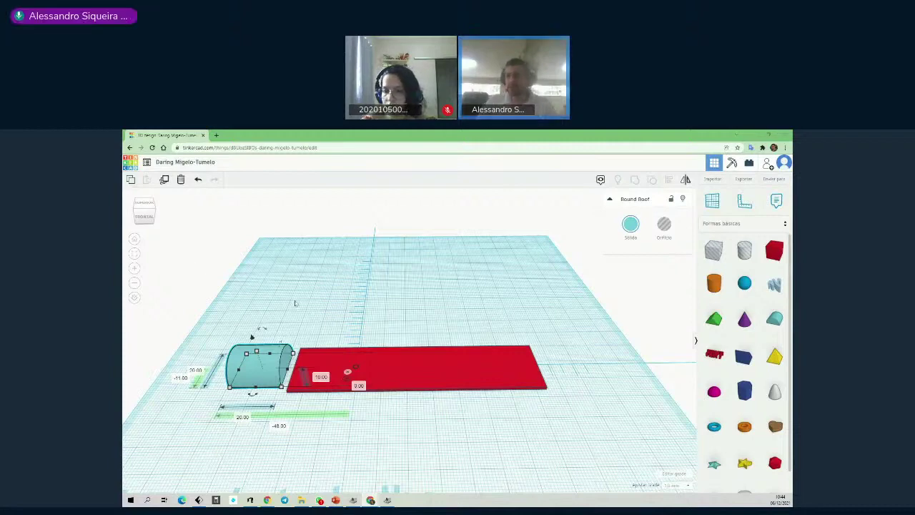
pyautogui.moveTo(264, 330)
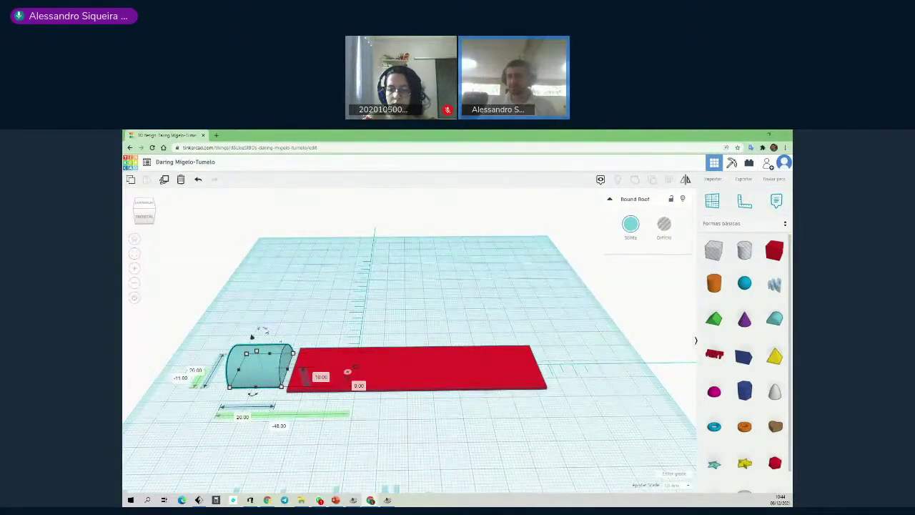
pyautogui.moveTo(264, 329); pyautogui.dragTo(223, 345)
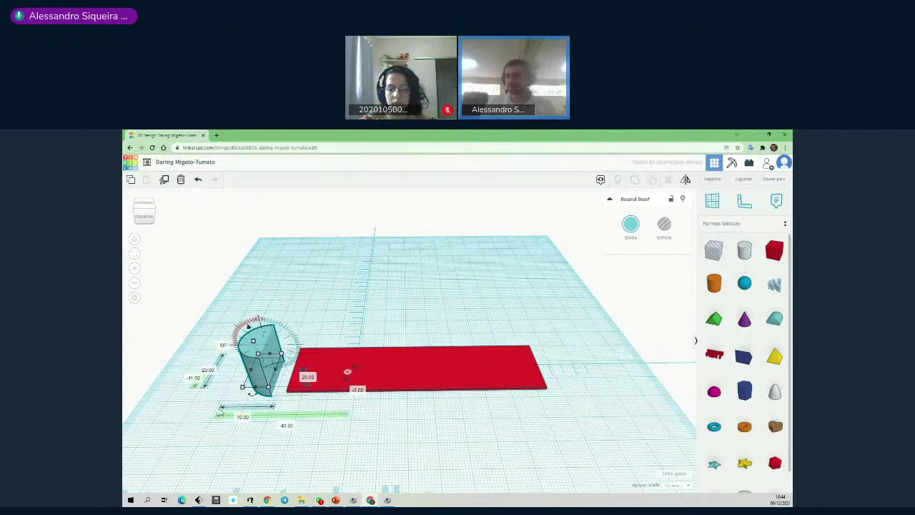
pyautogui.click(465, 415)
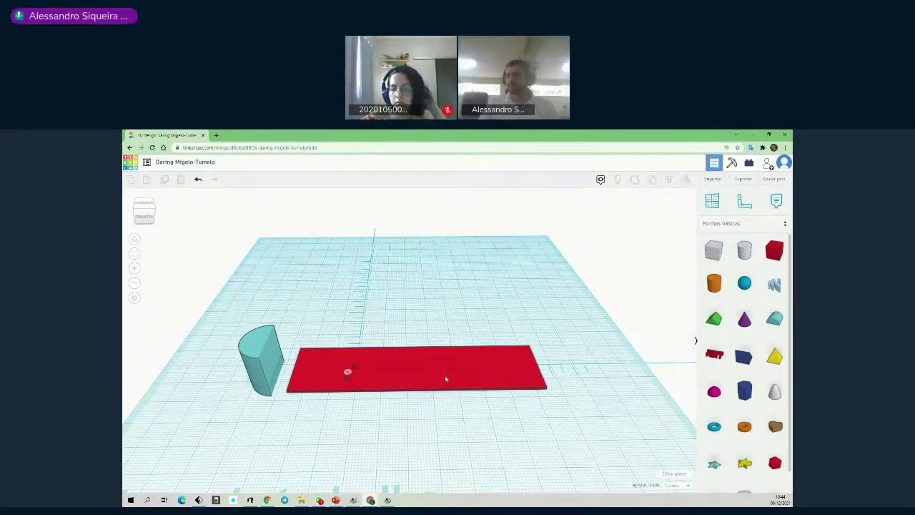
# Set the upright Round Roof's height to 1 mm, making it a thin half-disc.
pyautogui.click(266, 354)
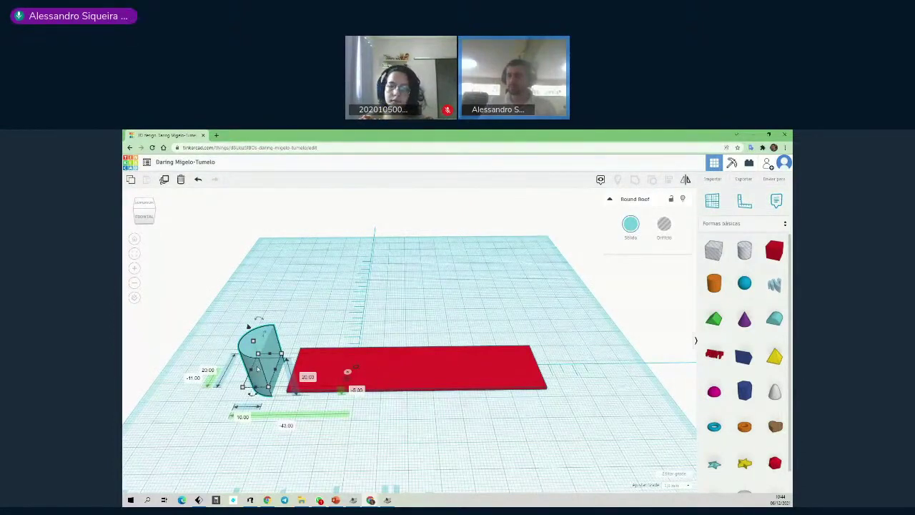
pyautogui.moveTo(259, 369); pyautogui.dragTo(259, 369)
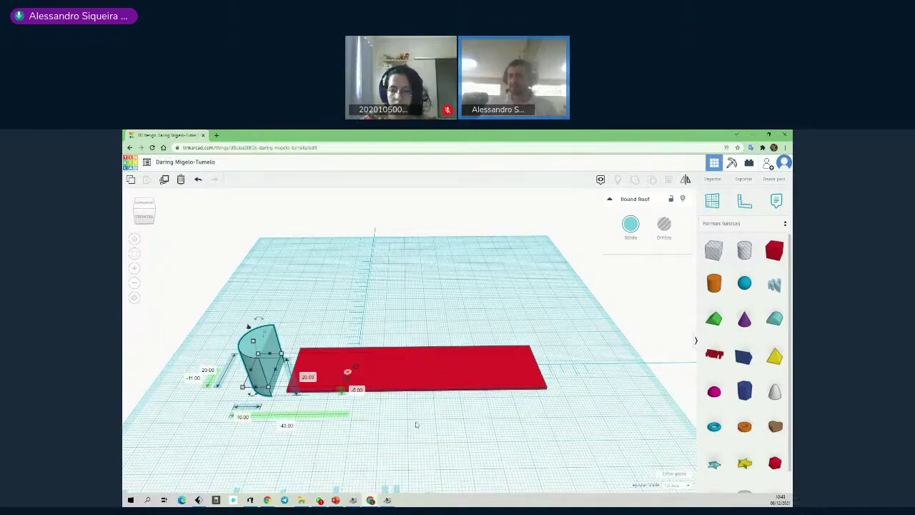
pyautogui.moveTo(417, 422); pyautogui.dragTo(421, 368, button='right')
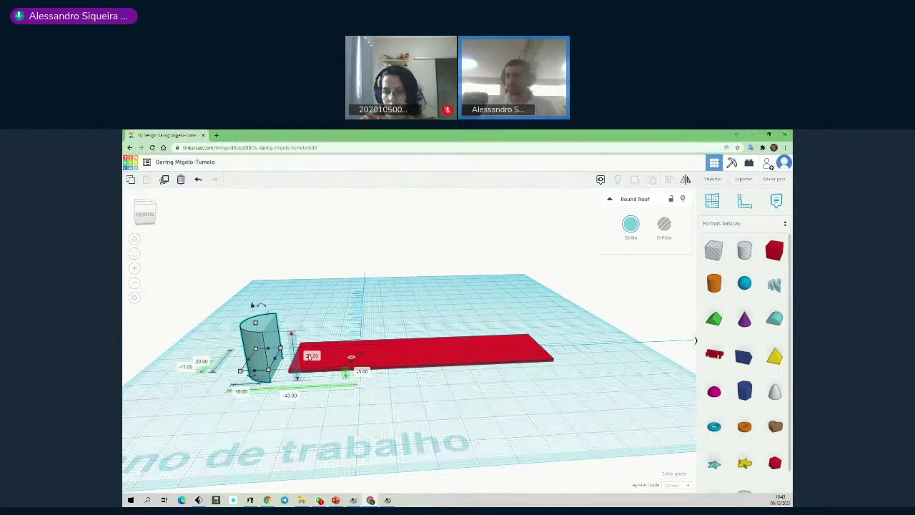
pyautogui.click(312, 356)
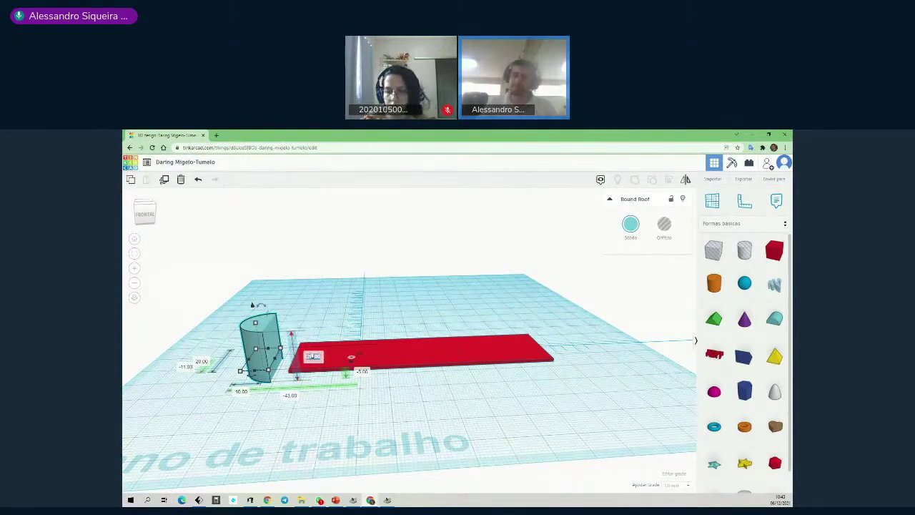
pyautogui.write('1')
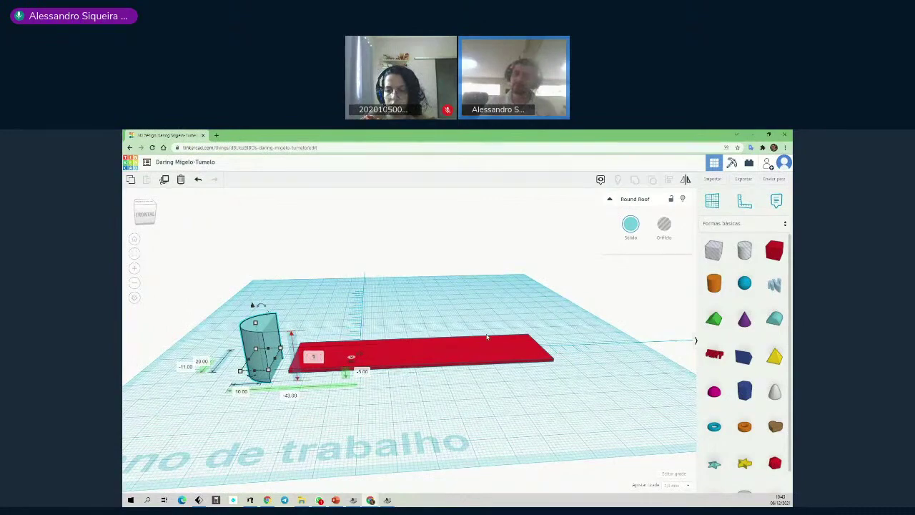
pyautogui.press('Return')
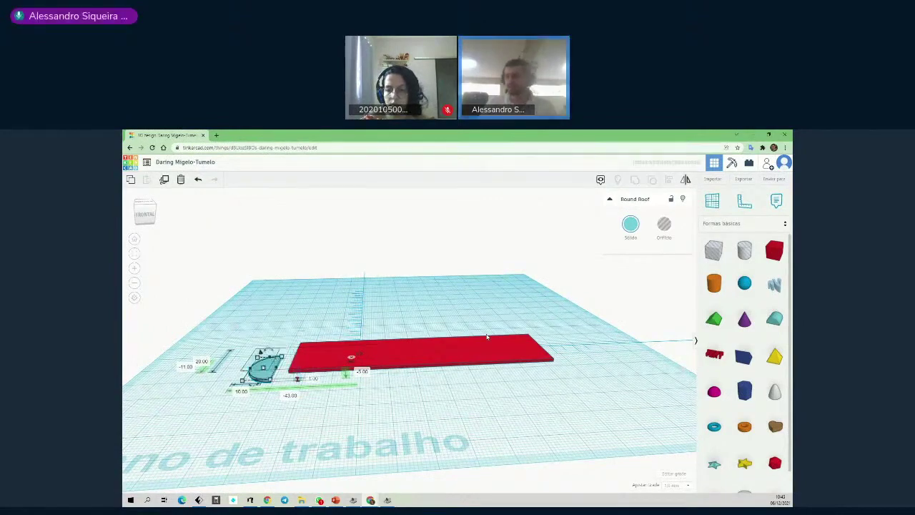
# Raise the thin half-disc from below the workplane and settle it at an elevation of 0 mm.
pyautogui.moveTo(490, 409); pyautogui.dragTo(470, 402, button='right')
pyautogui.click(442, 446)
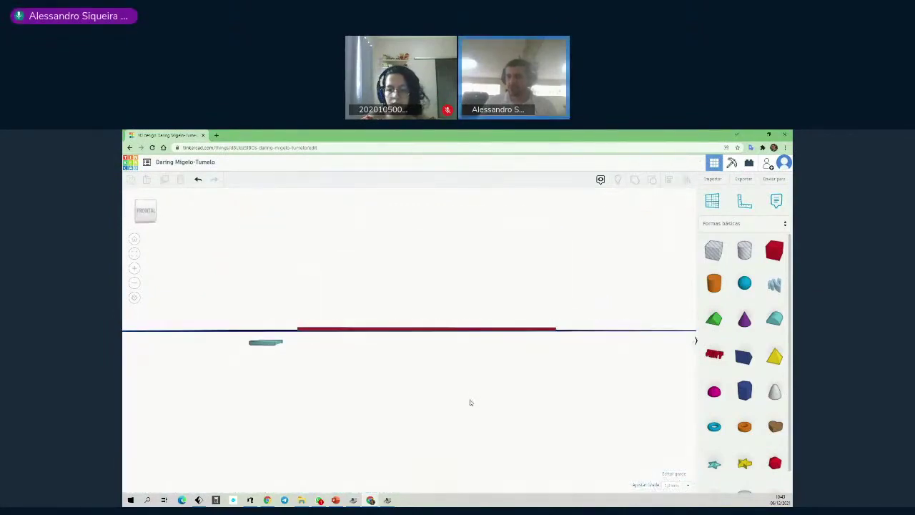
pyautogui.click(268, 345)
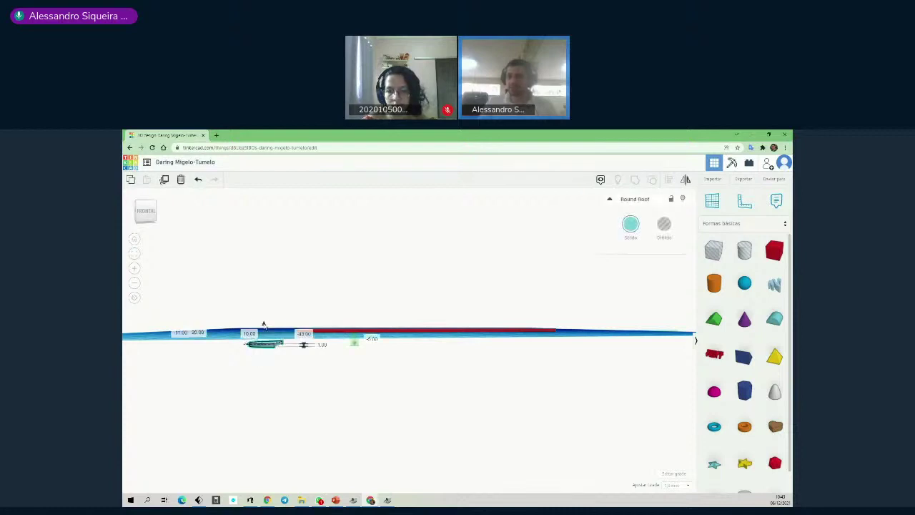
pyautogui.moveTo(263, 325); pyautogui.dragTo(265, 303)
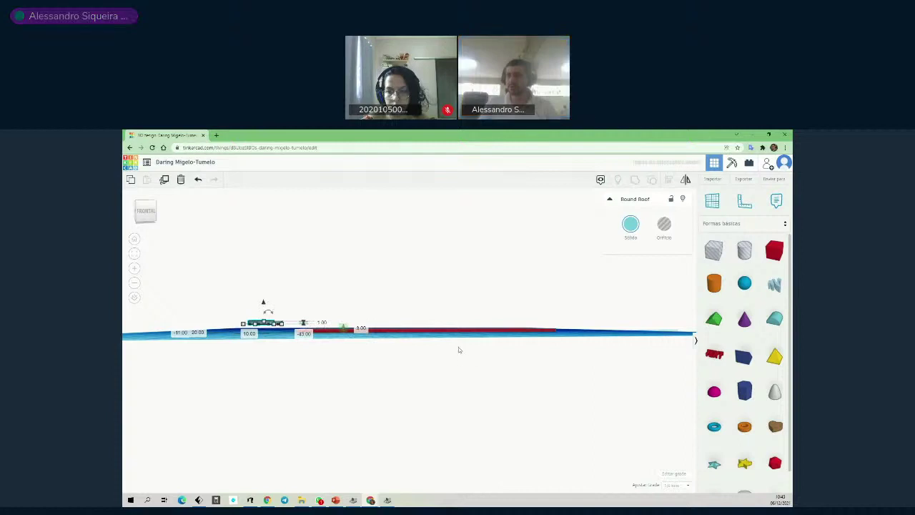
pyautogui.moveTo(457, 347); pyautogui.dragTo(429, 407, button='right')
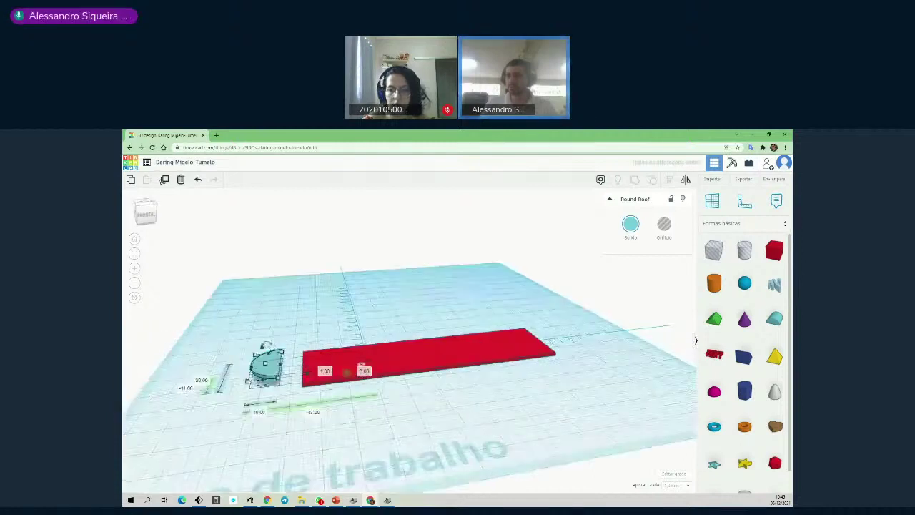
pyautogui.moveTo(261, 346); pyautogui.dragTo(263, 355)
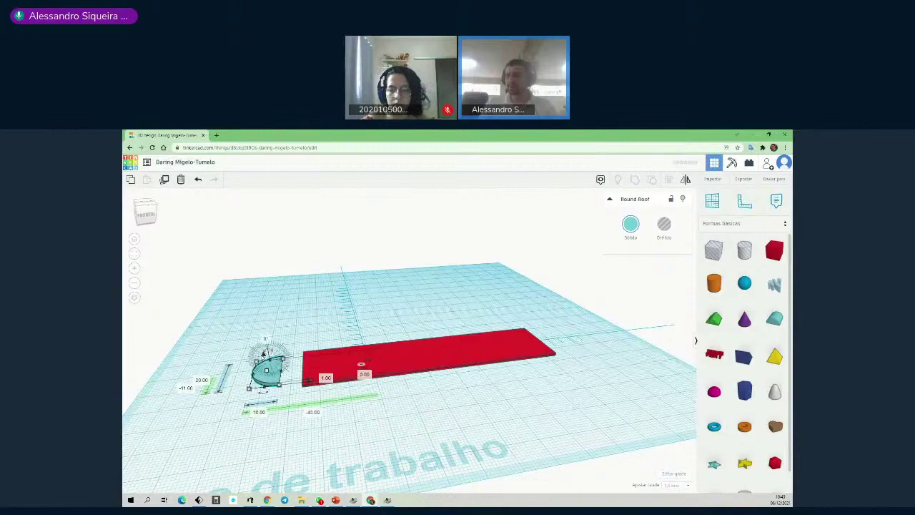
# Set the half-disc's front-to-back size to 25 mm to match the plate's depth.
pyautogui.moveTo(517, 416); pyautogui.dragTo(497, 382, button='right')
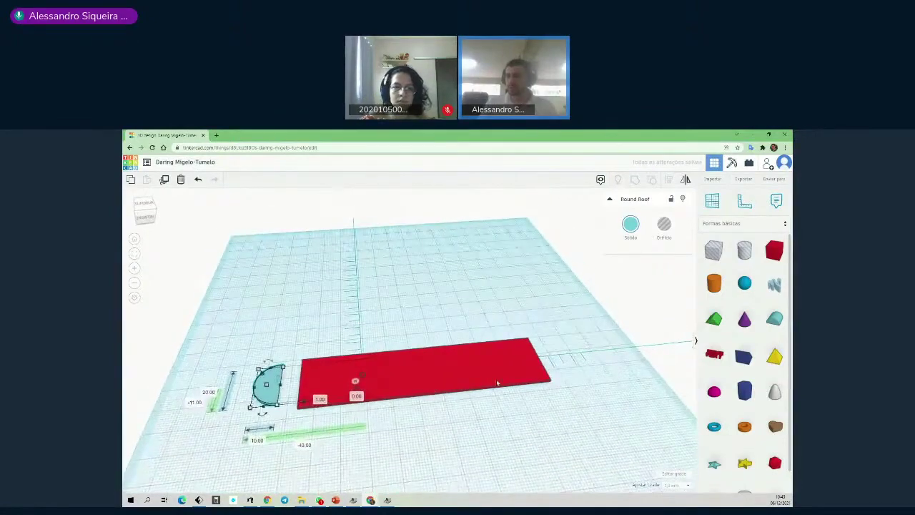
pyautogui.click(534, 377)
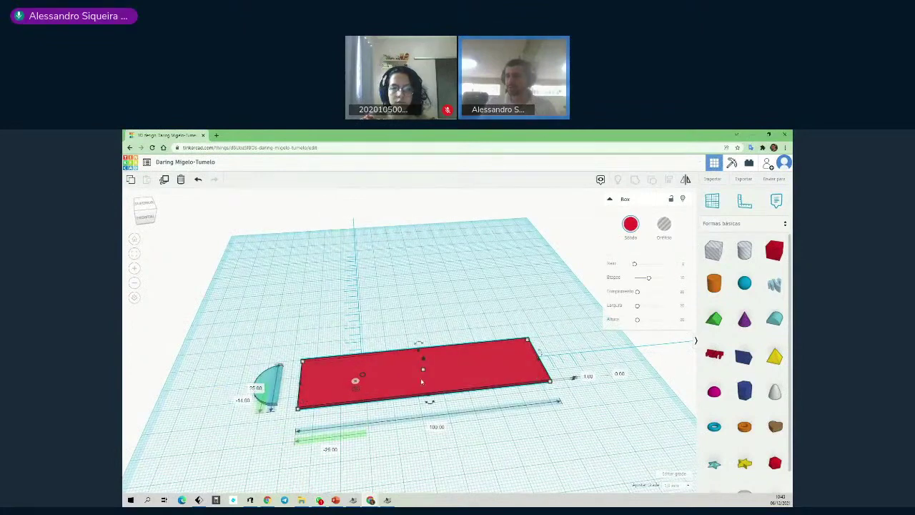
pyautogui.click(267, 383)
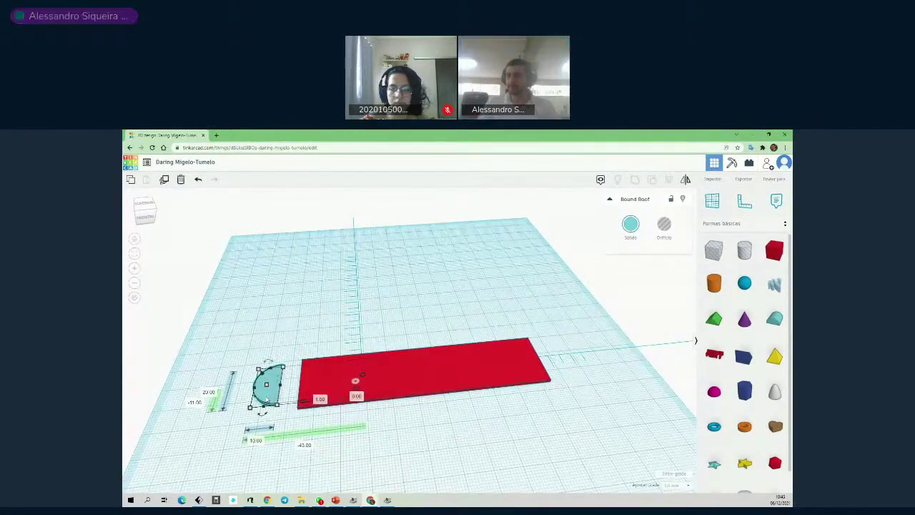
pyautogui.click(209, 392)
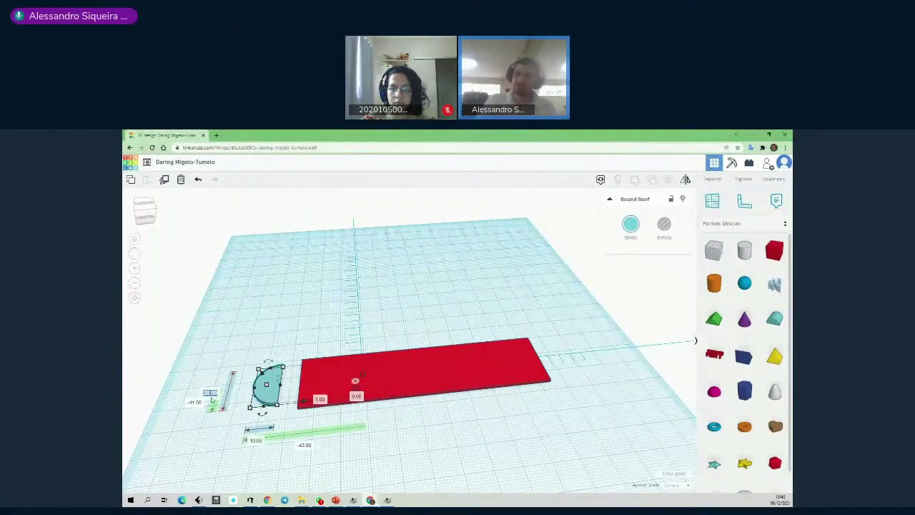
pyautogui.write('25')
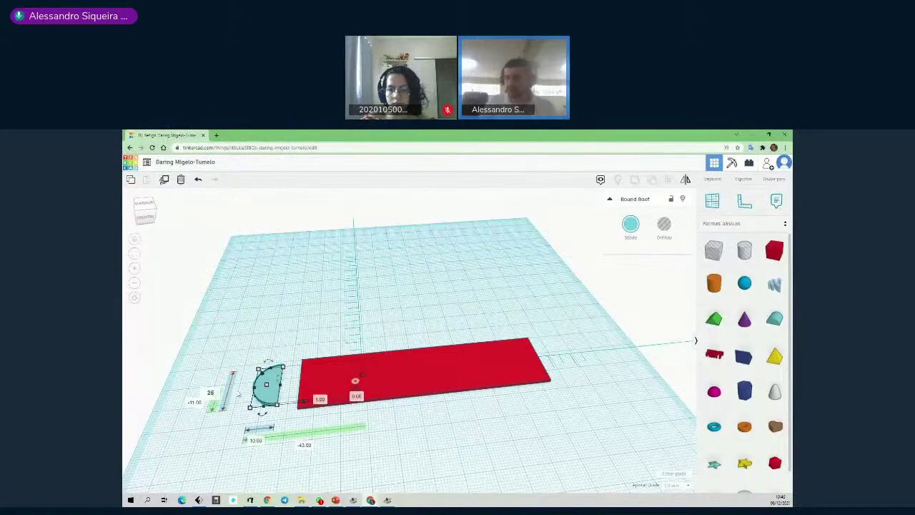
pyautogui.press('Return')
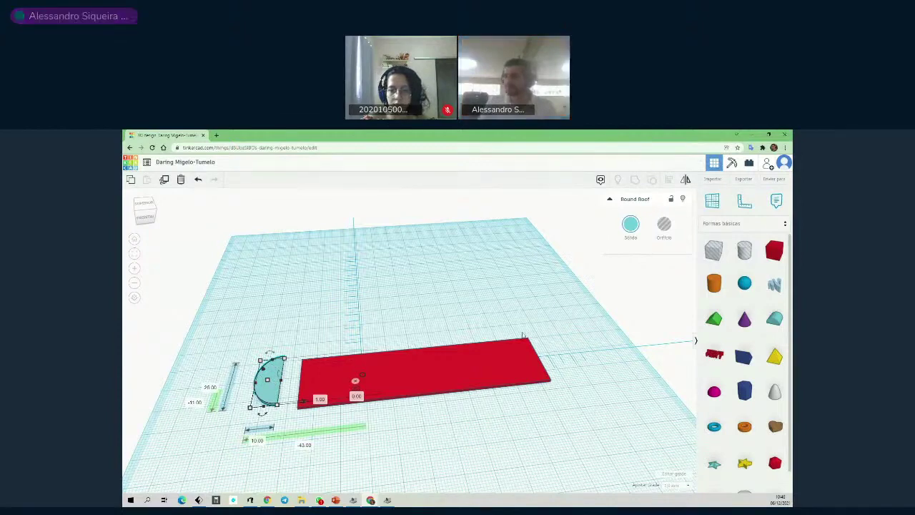
pyautogui.click(479, 421)
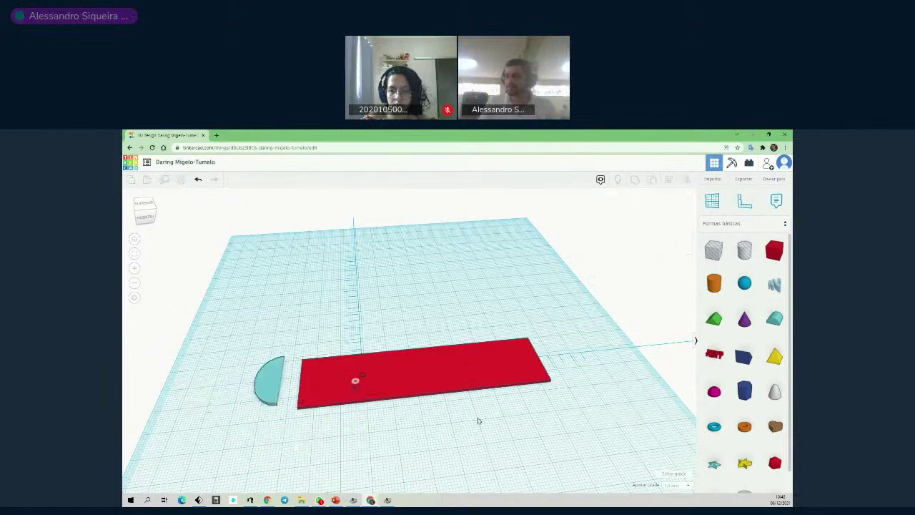
pyautogui.click(275, 387)
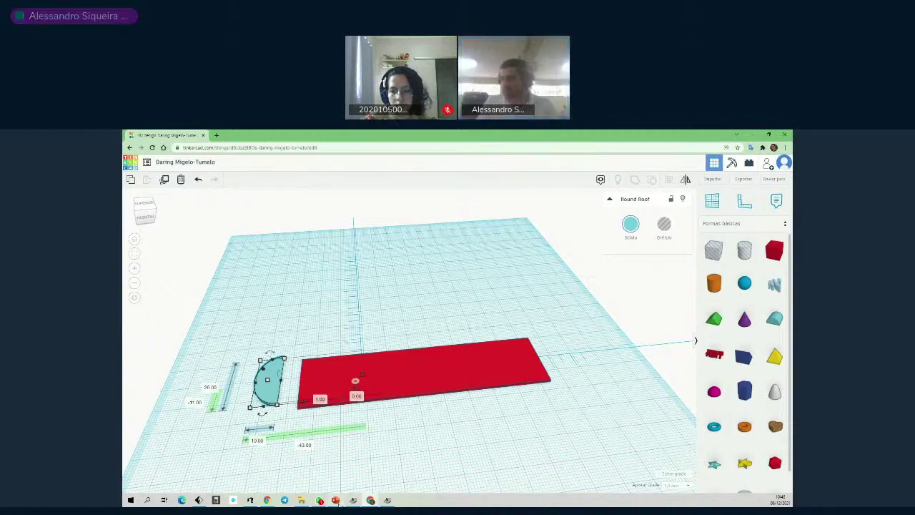
pyautogui.moveTo(336, 499)
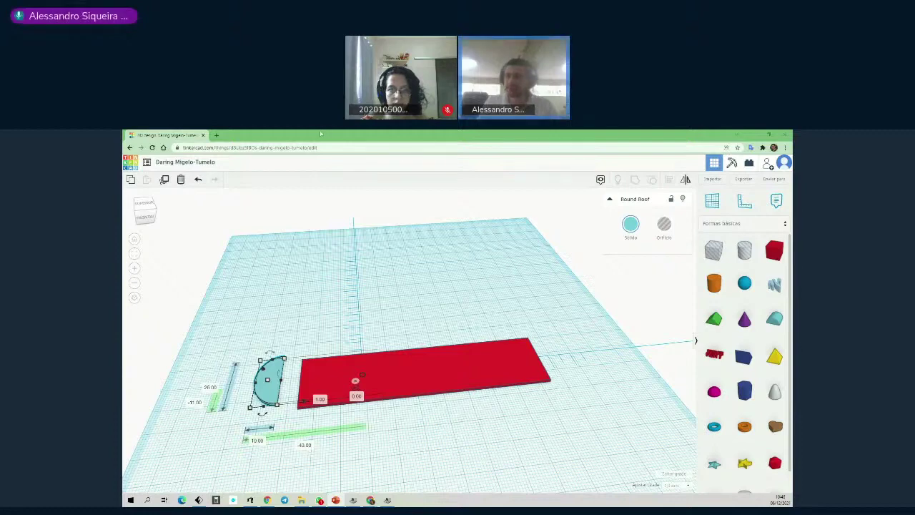
pyautogui.click(215, 135)
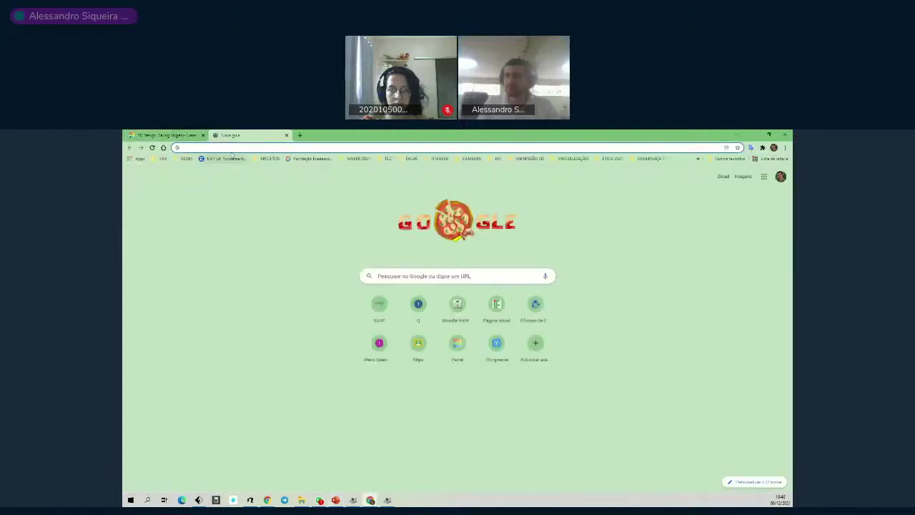
pyautogui.rightClick(233, 148)
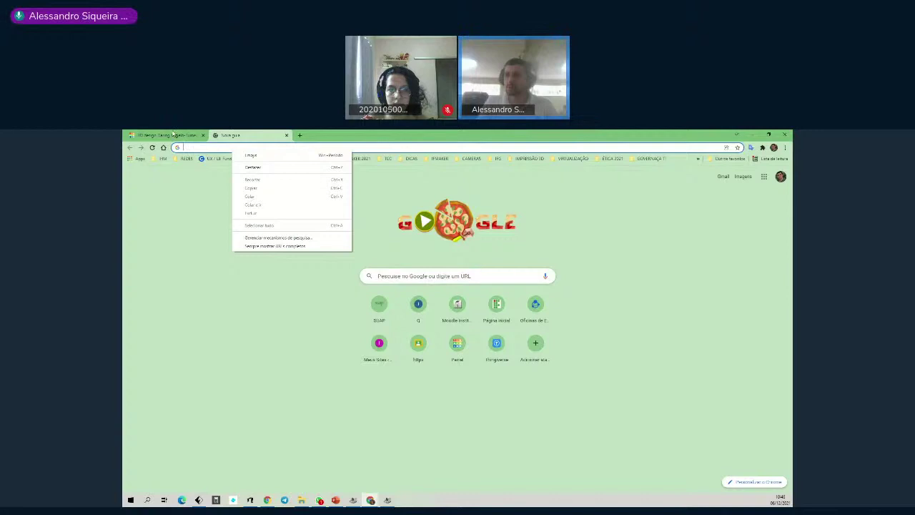
pyautogui.click(286, 134)
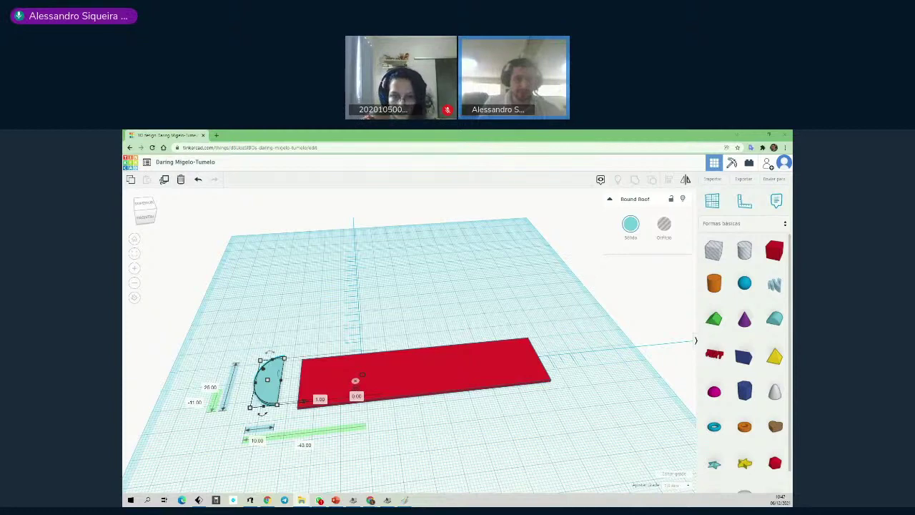
# Open the reference image Sem título.png of the finished tag in a browser tab, enlarge it, close the empty tab and return to the design.
pyautogui.moveTo(261, 313); pyautogui.dragTo(214, 138)
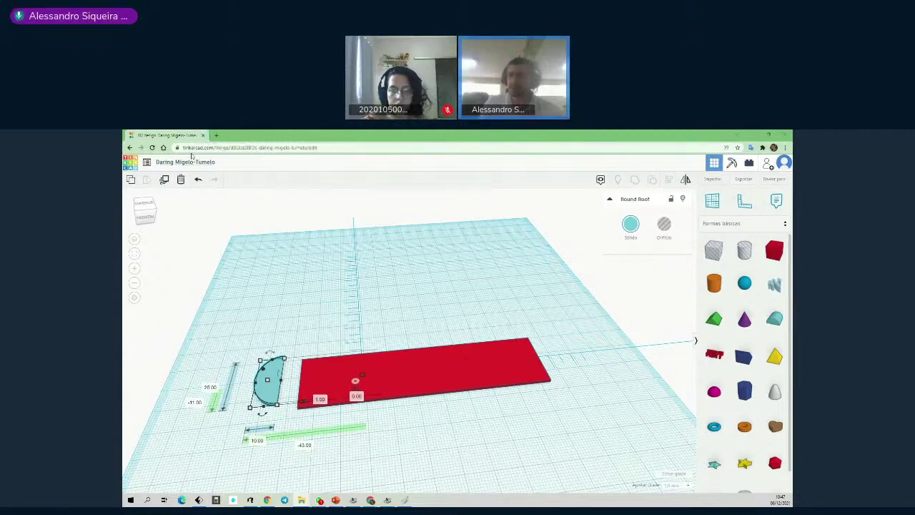
pyautogui.click(216, 134)
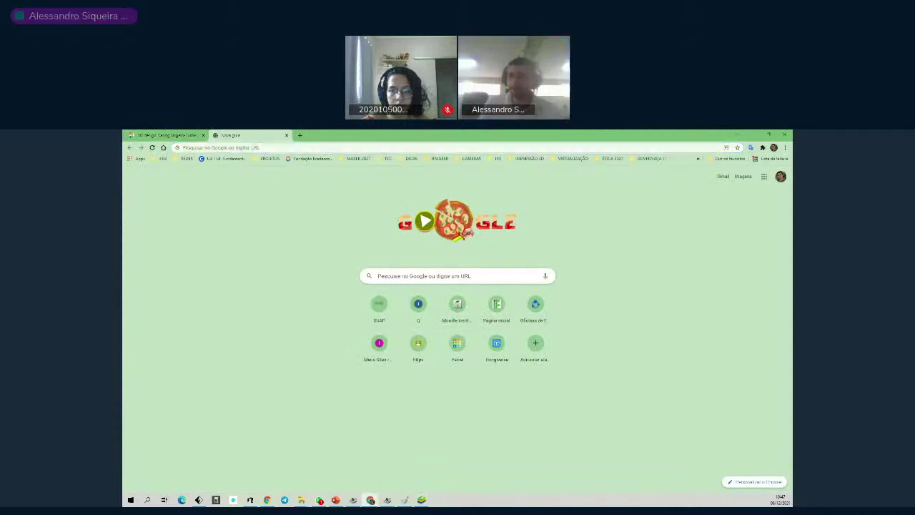
pyautogui.moveTo(436, 154); pyautogui.dragTo(373, 197)
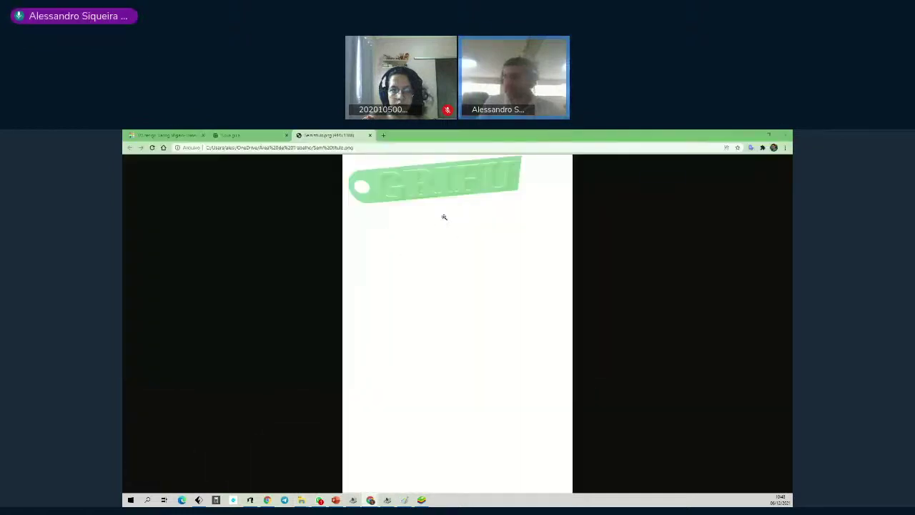
pyautogui.click(432, 197)
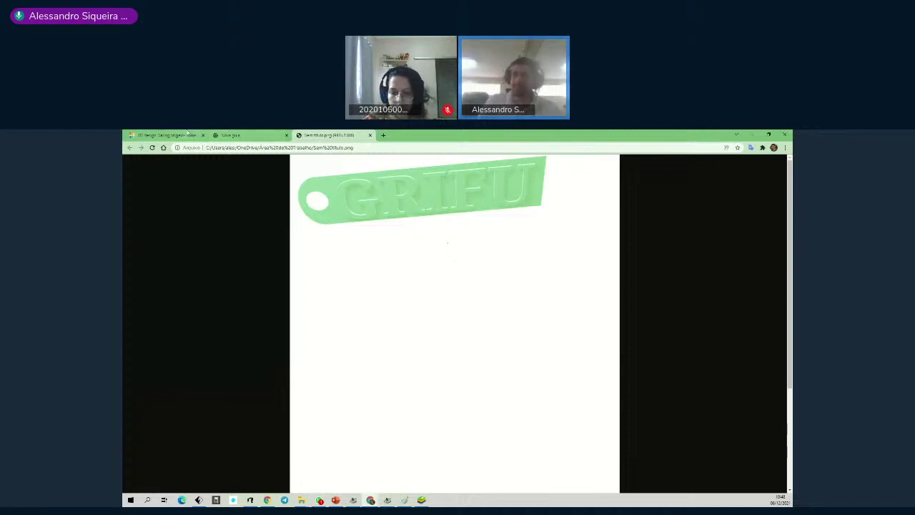
pyautogui.click(286, 135)
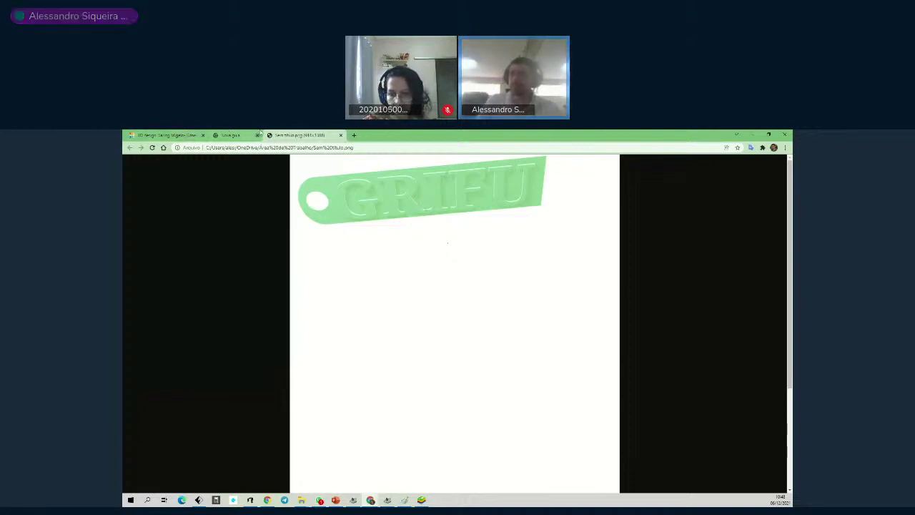
pyautogui.click(175, 134)
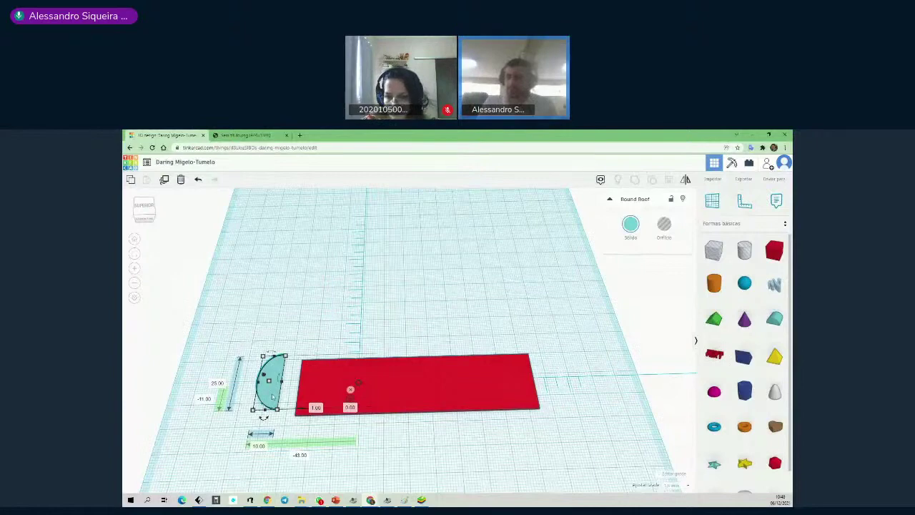
# Move the half-disc flush against the red plate's short end, lining up its edges with the plate, and check the joint from above.
pyautogui.moveTo(271, 391); pyautogui.dragTo(283, 401)
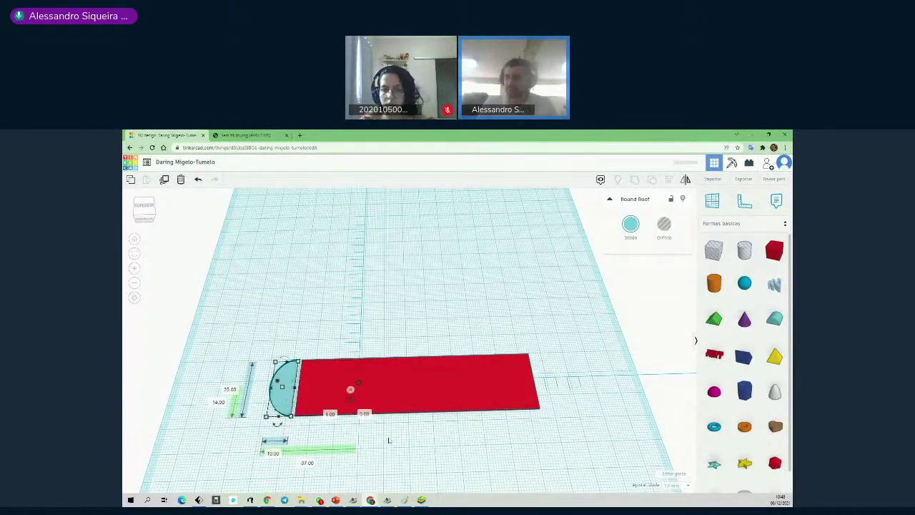
pyautogui.scroll(3, 439, 469)
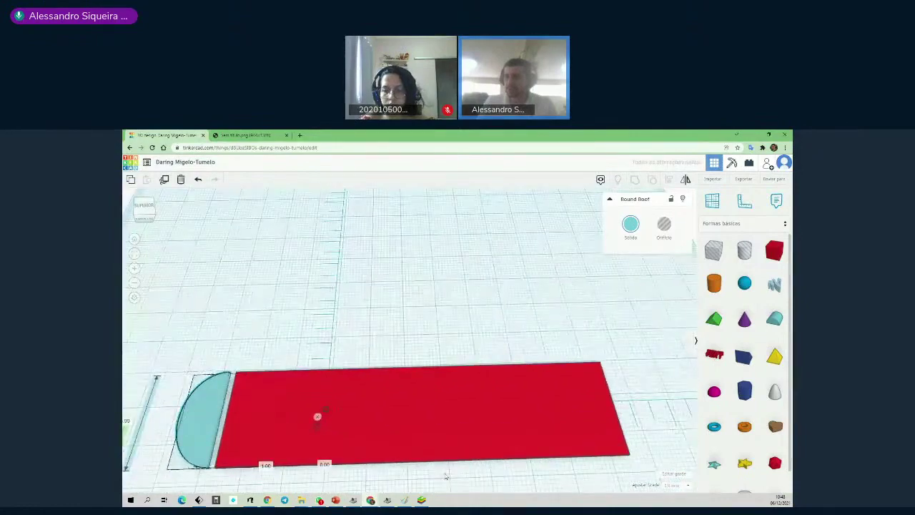
pyautogui.scroll(2, 445, 467)
pyautogui.scroll(-3, 428, 440)
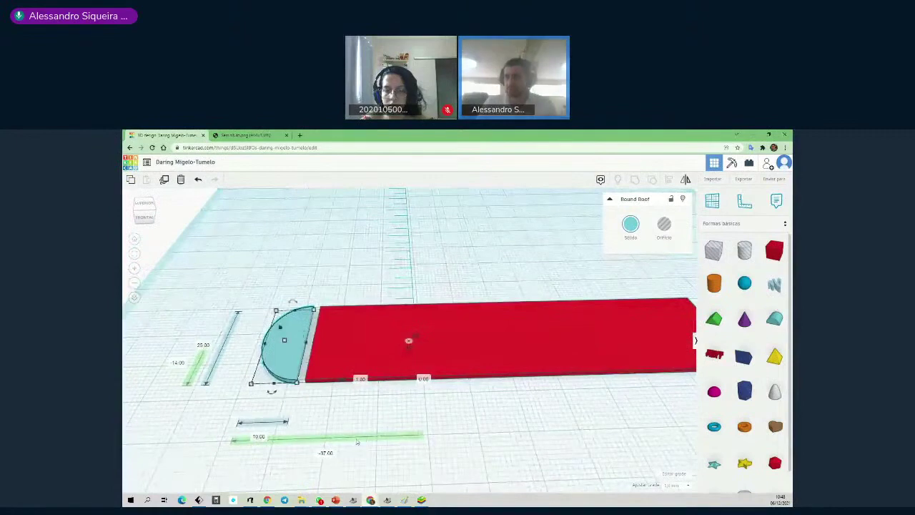
pyautogui.scroll(3, 222, 332)
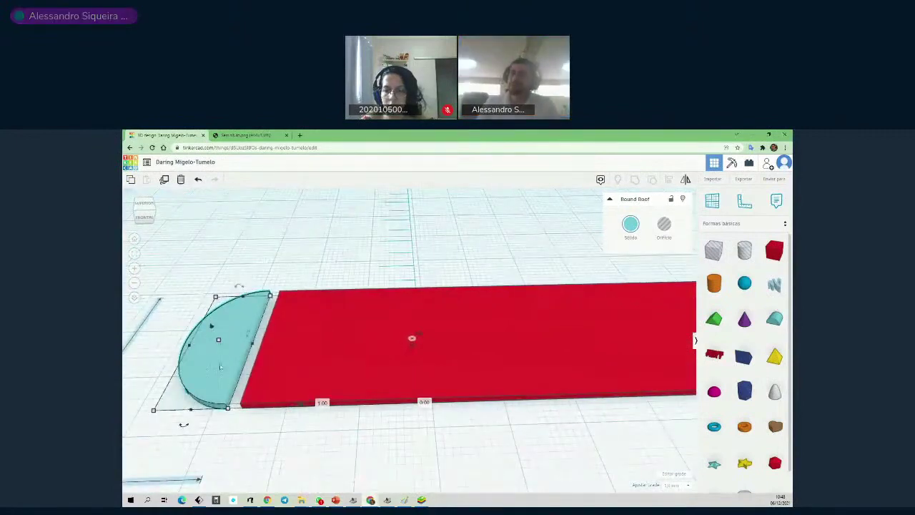
pyautogui.moveTo(220, 366); pyautogui.dragTo(229, 367)
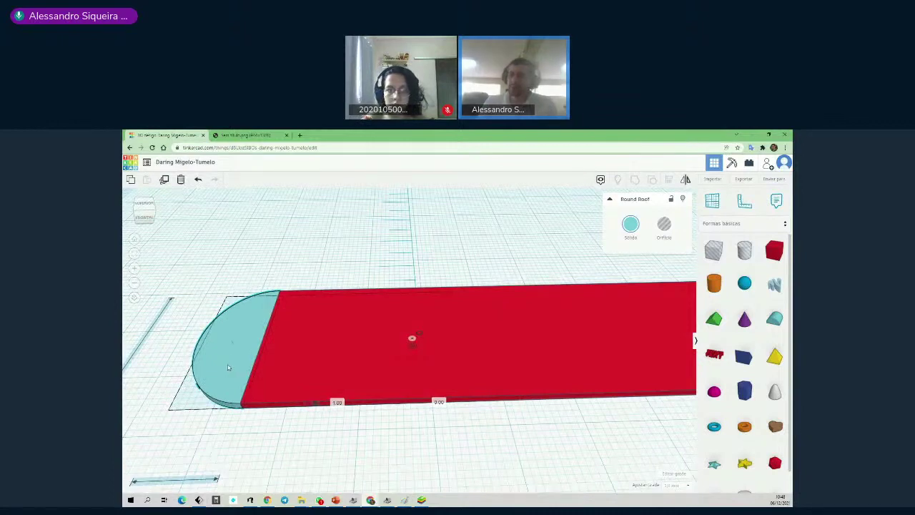
pyautogui.click(231, 366)
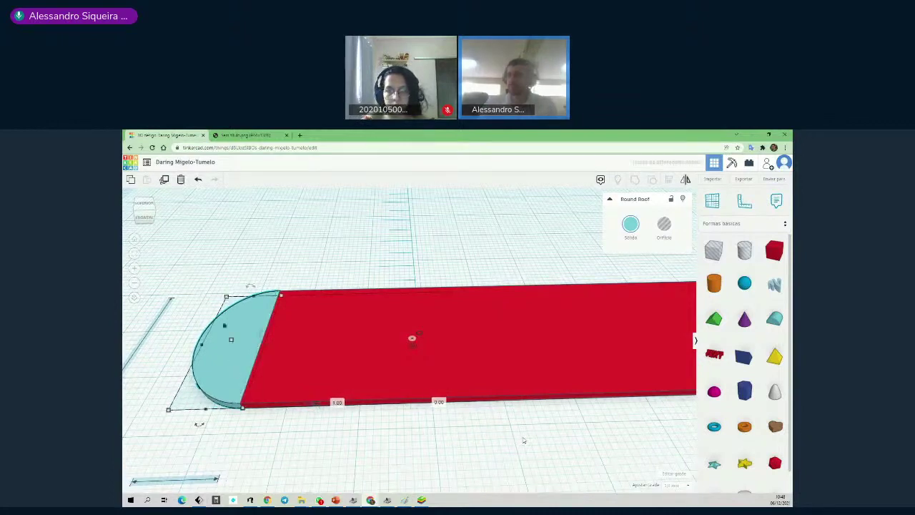
pyautogui.scroll(-2, 501, 440)
pyautogui.scroll(-1, 511, 420)
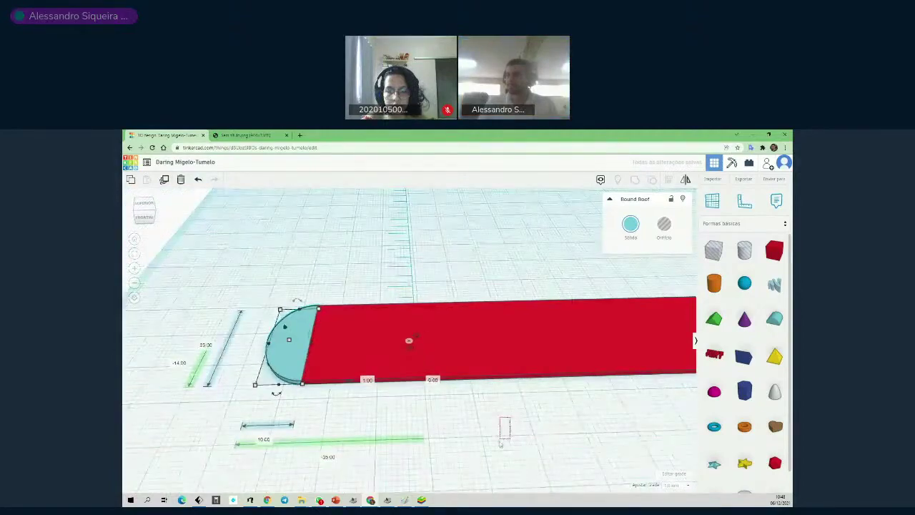
pyautogui.click(501, 444)
pyautogui.moveTo(501, 445); pyautogui.dragTo(511, 461, button='right')
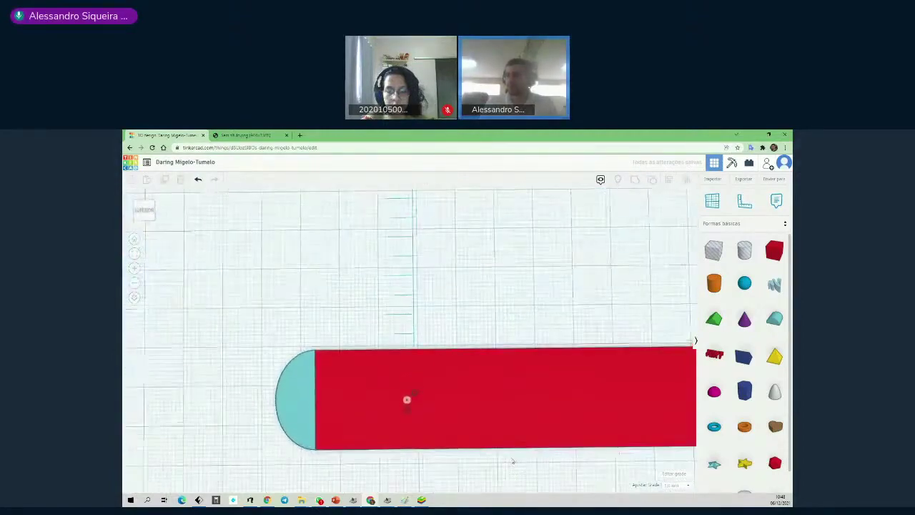
pyautogui.scroll(-3, 515, 465)
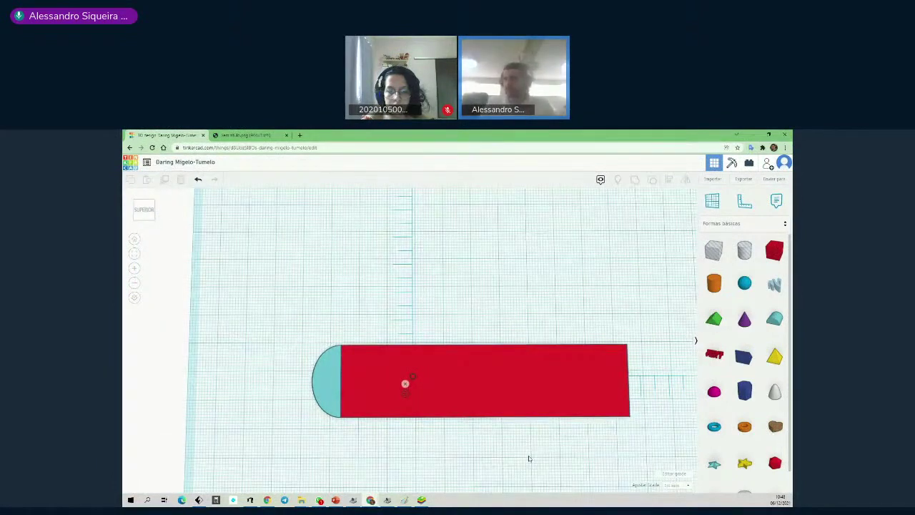
pyautogui.scroll(-2, 569, 445)
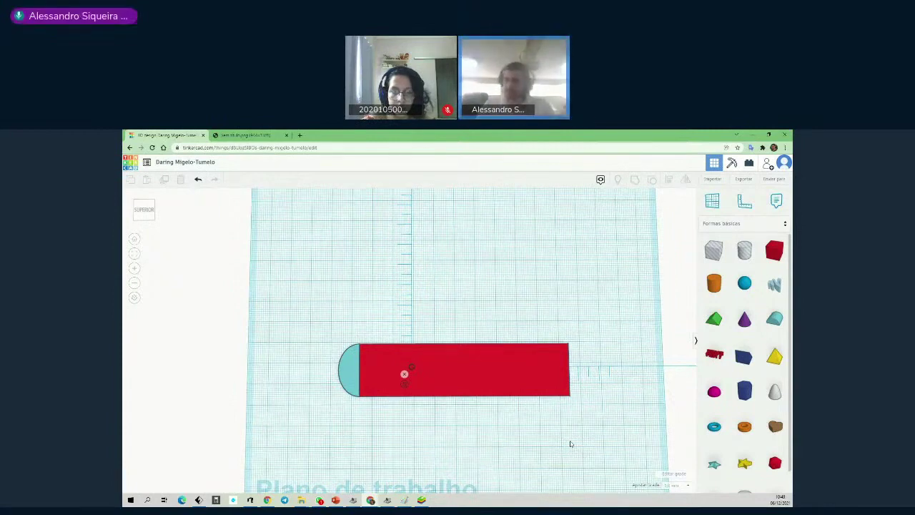
# Select the half-disc and inspect its depth and height dimensions from a low front view.
pyautogui.click(346, 379)
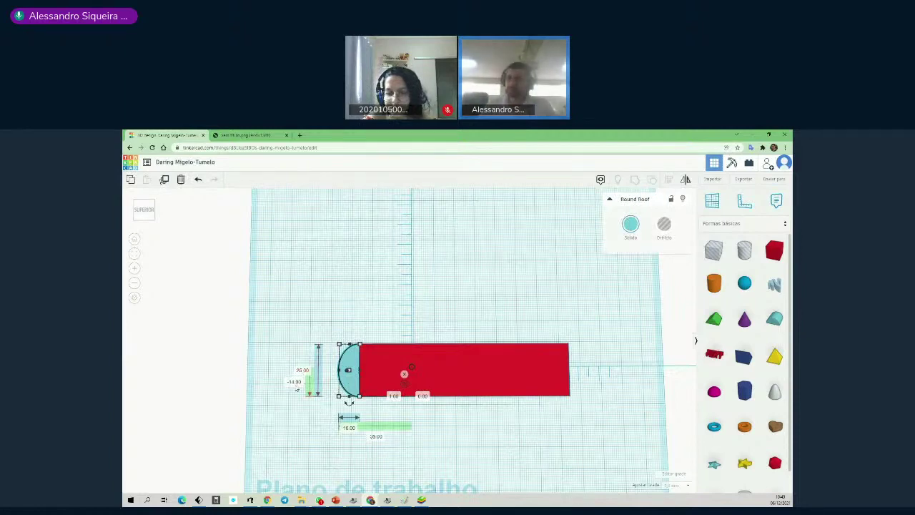
pyautogui.moveTo(484, 448); pyautogui.dragTo(485, 375, button='right')
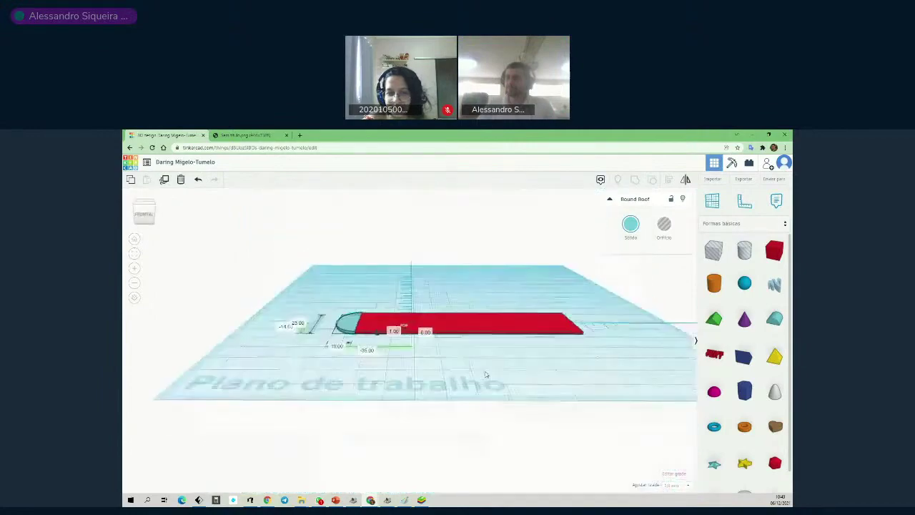
pyautogui.click(299, 324)
pyautogui.click(397, 331)
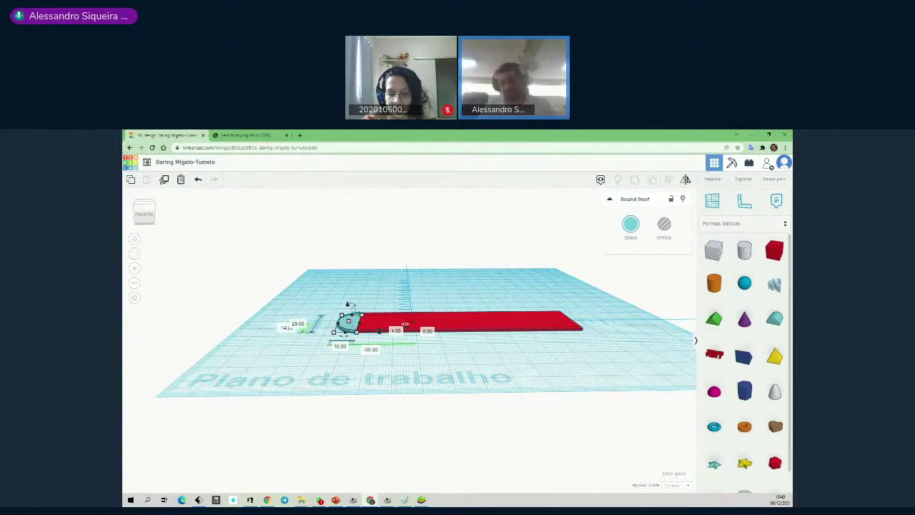
# Examine the half-disc's rotation handle and its angle dial up close without turning the shape.
pyautogui.moveTo(352, 308)
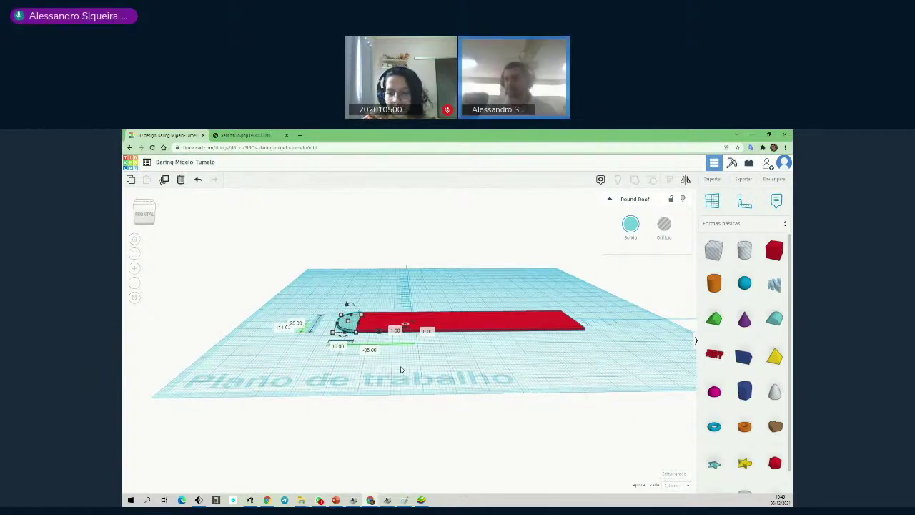
pyautogui.scroll(5, 398, 368)
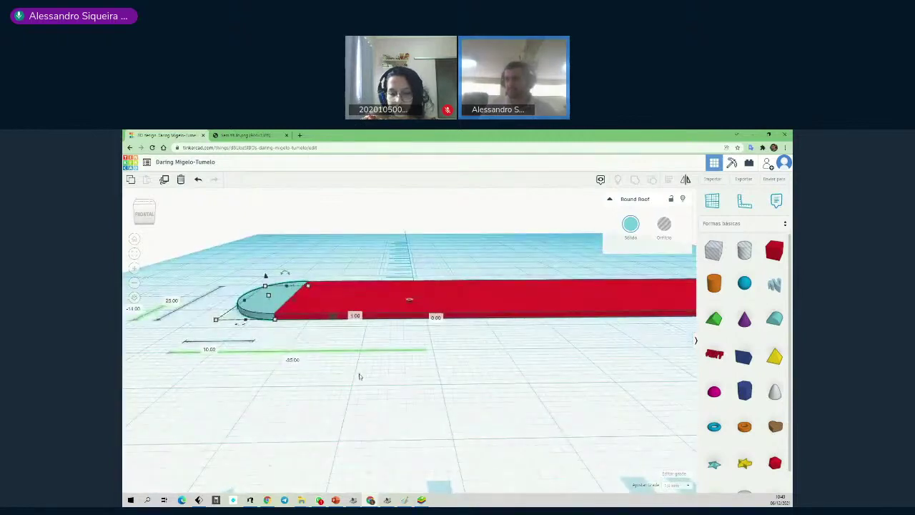
pyautogui.moveTo(359, 375); pyautogui.dragTo(375, 383, button='right')
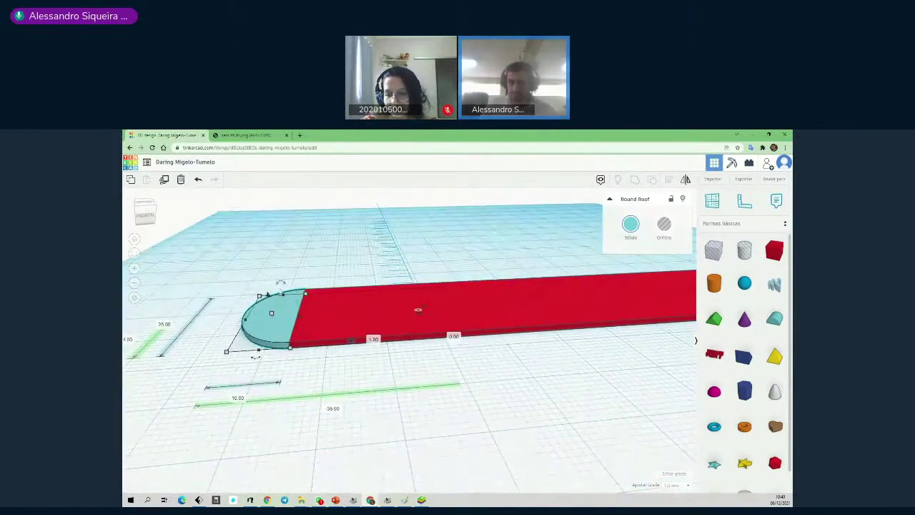
pyautogui.moveTo(280, 284)
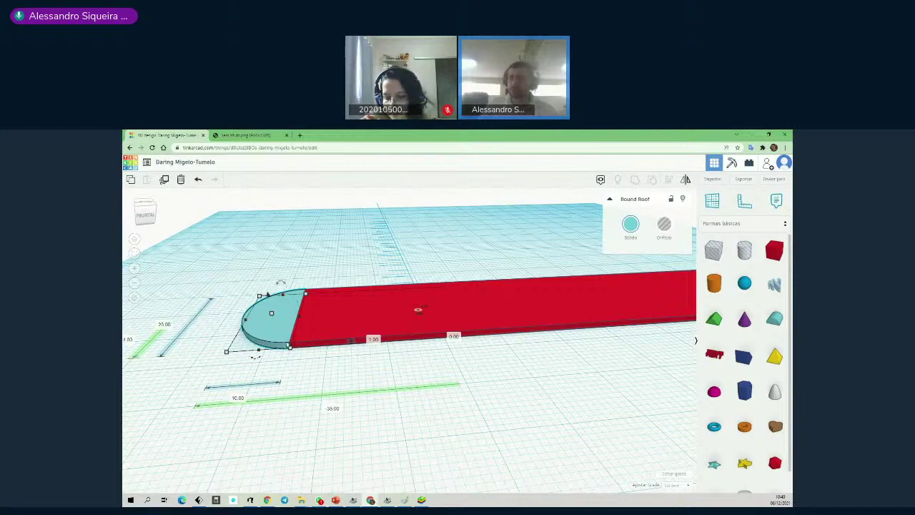
pyautogui.moveTo(280, 285); pyautogui.dragTo(281, 284)
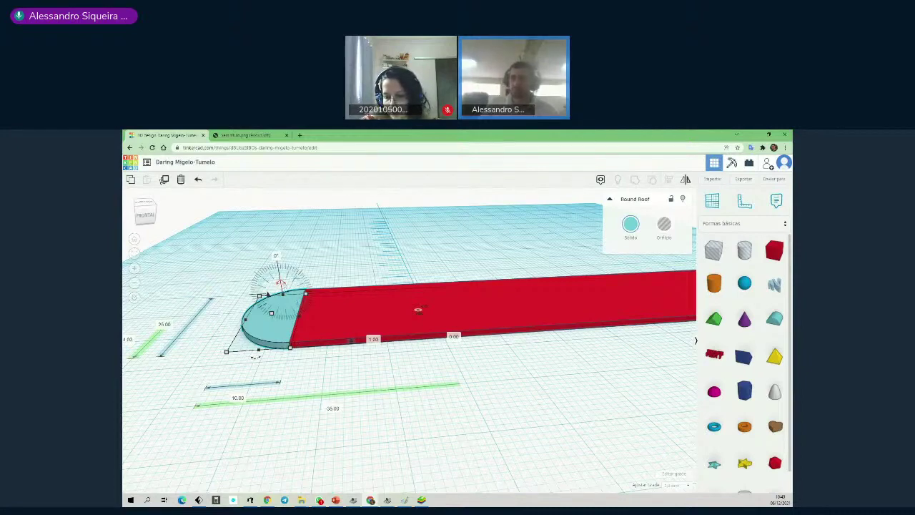
pyautogui.scroll(4, 272, 279)
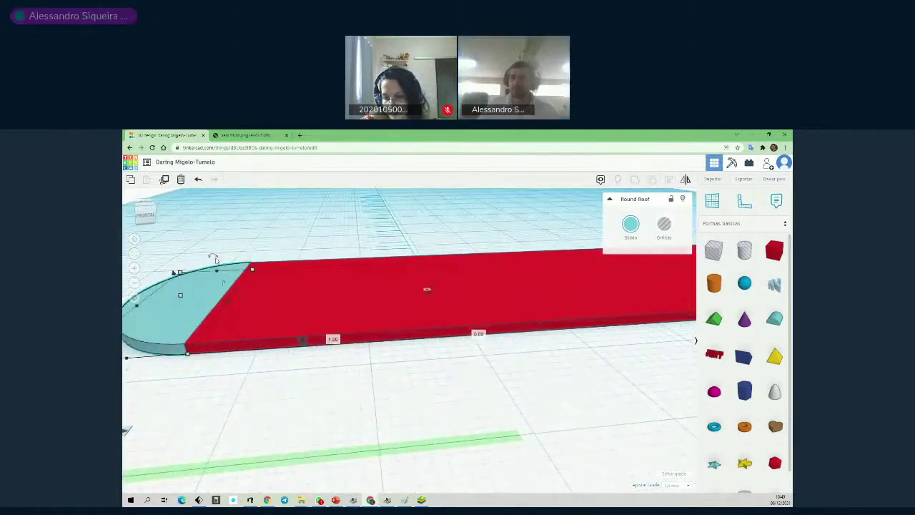
pyautogui.moveTo(213, 256)
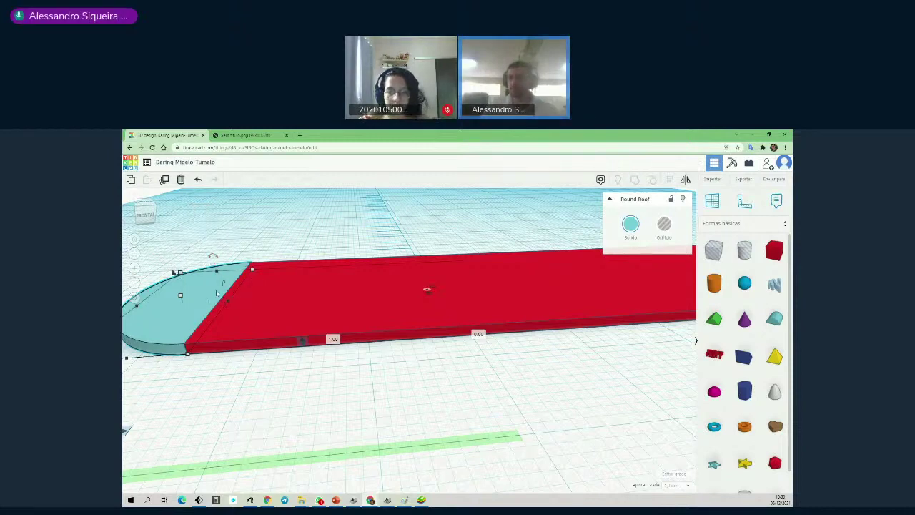
pyautogui.scroll(-3, 223, 337)
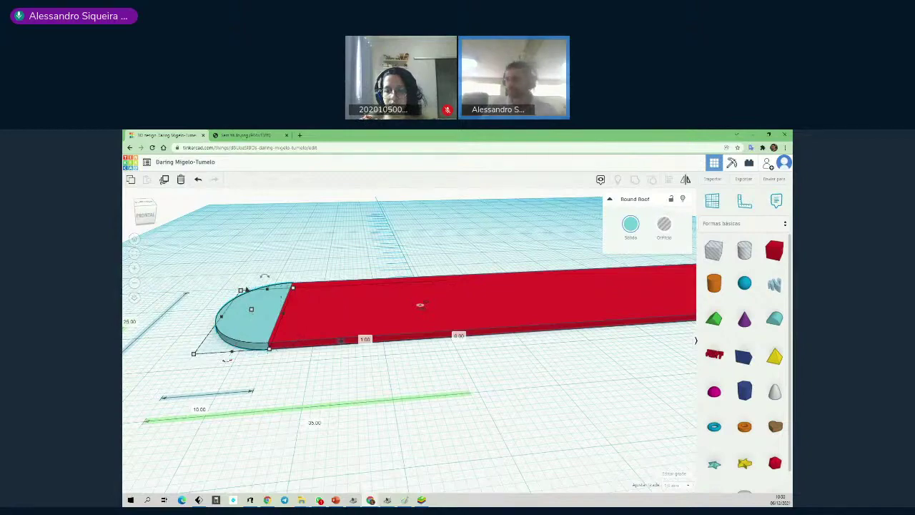
# Deselect the half-disc and look over the whole tag base with its rounded end.
pyautogui.click(572, 401)
pyautogui.scroll(-6, 560, 394)
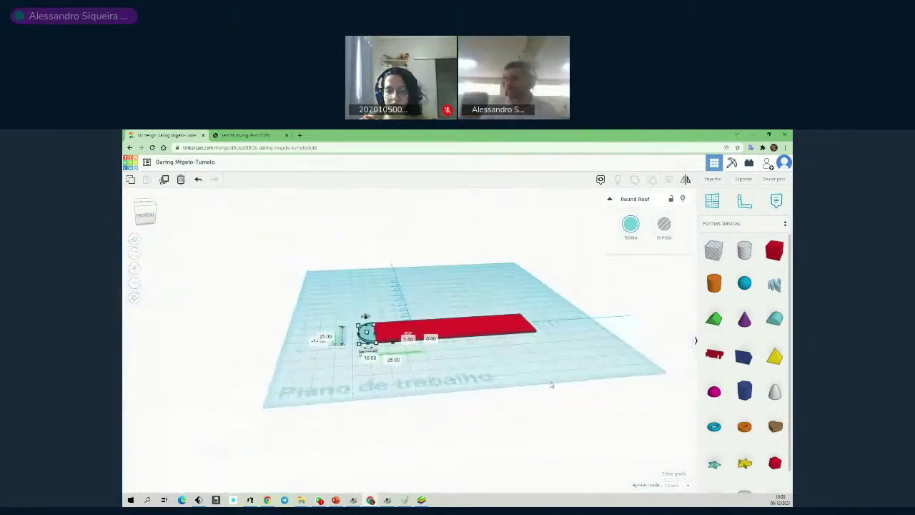
pyautogui.moveTo(511, 374); pyautogui.dragTo(513, 386, button='right')
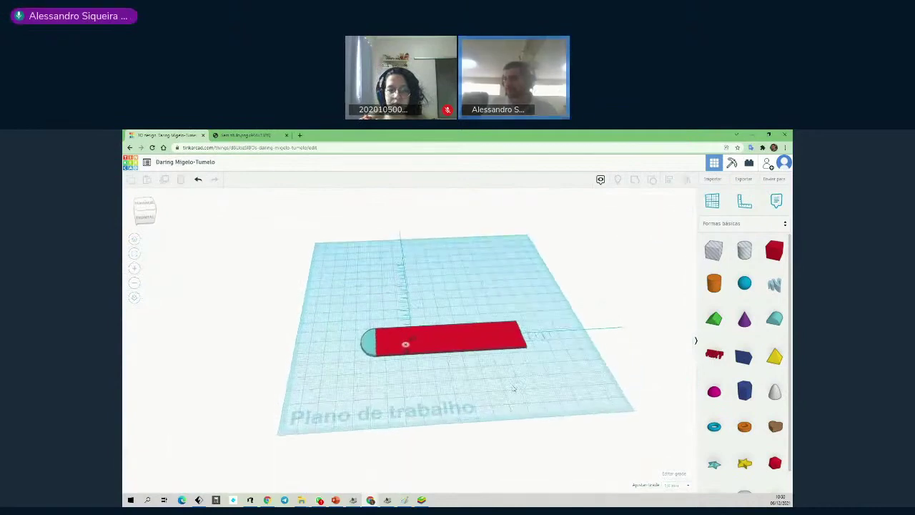
pyautogui.scroll(3, 516, 405)
pyautogui.scroll(5, 516, 405)
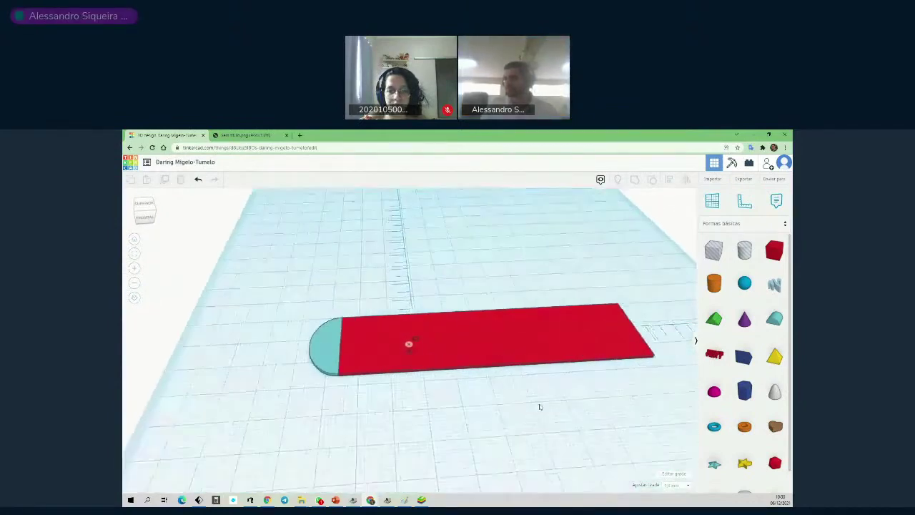
pyautogui.scroll(-4, 489, 414)
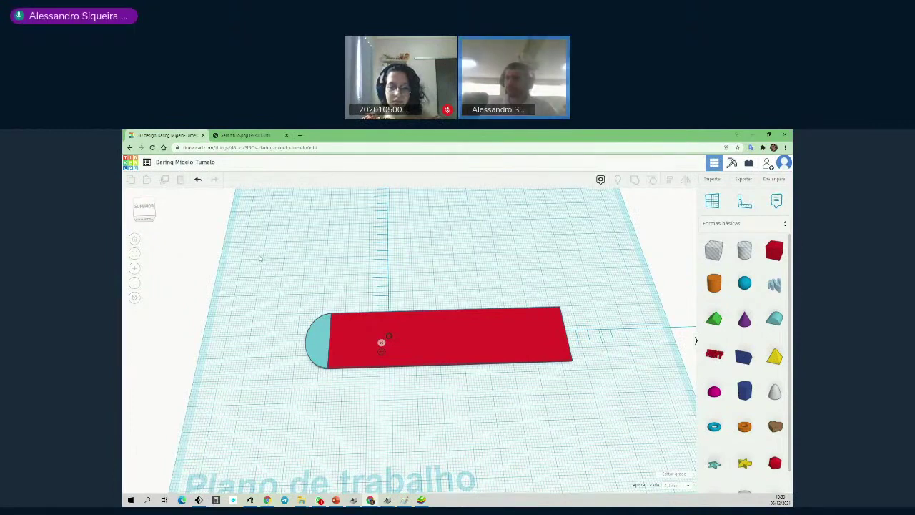
# Select the red plate together with the half-disc, group them into one shape, and deselect the result.
pyautogui.moveTo(260, 256); pyautogui.dragTo(611, 416)
pyautogui.moveTo(611, 417); pyautogui.dragTo(611, 417)
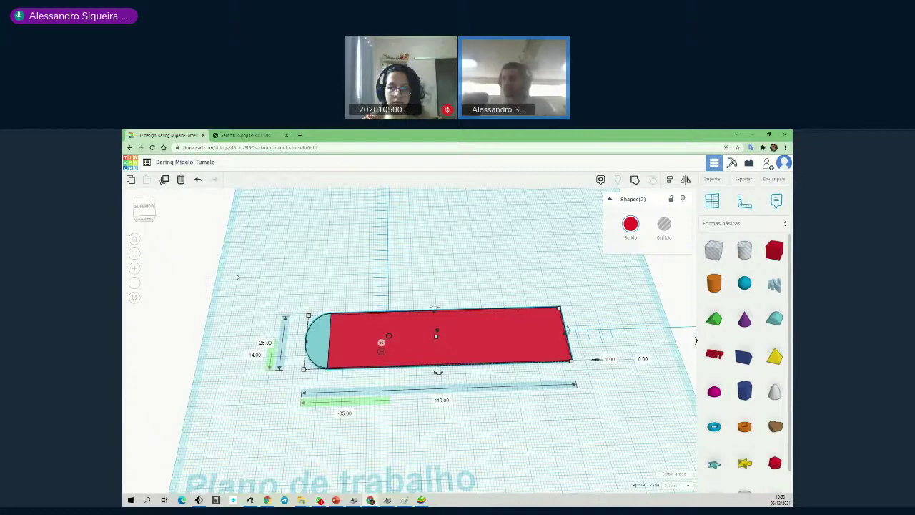
pyautogui.moveTo(252, 266); pyautogui.dragTo(603, 414)
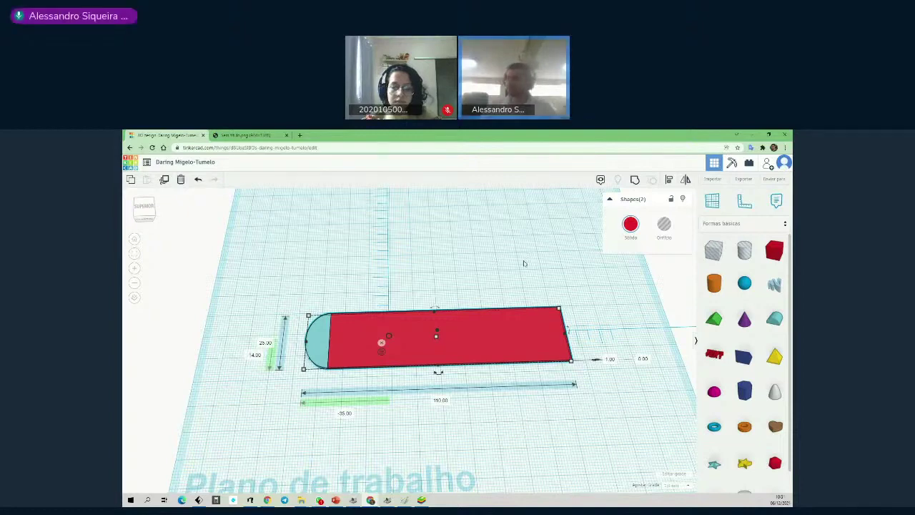
pyautogui.click(636, 183)
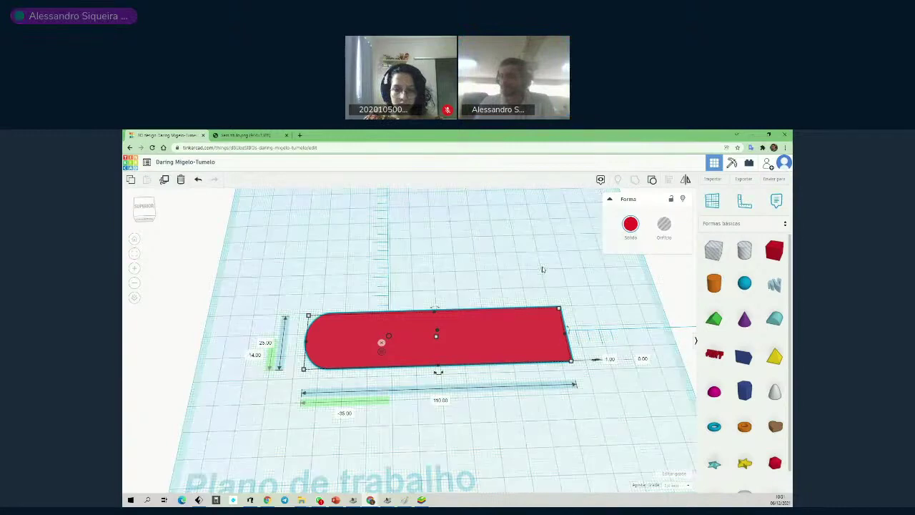
pyautogui.click(577, 421)
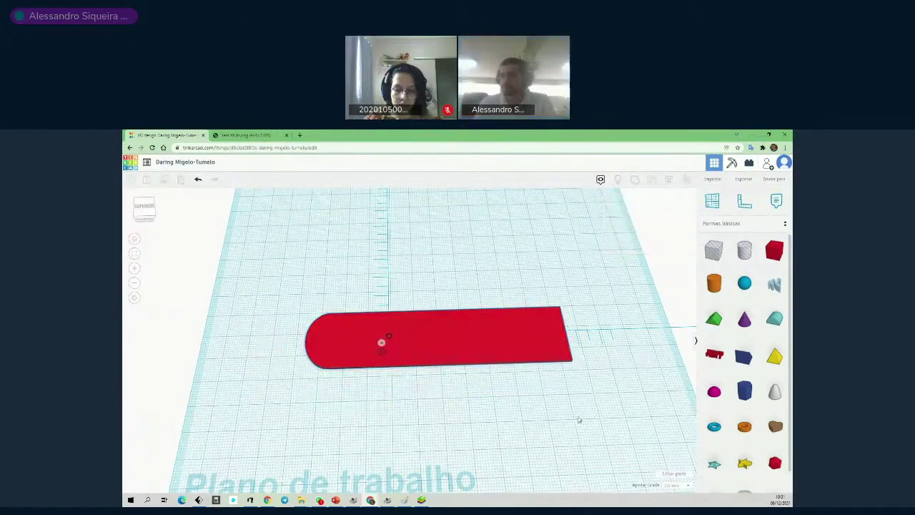
pyautogui.moveTo(551, 411); pyautogui.dragTo(546, 424, button='right')
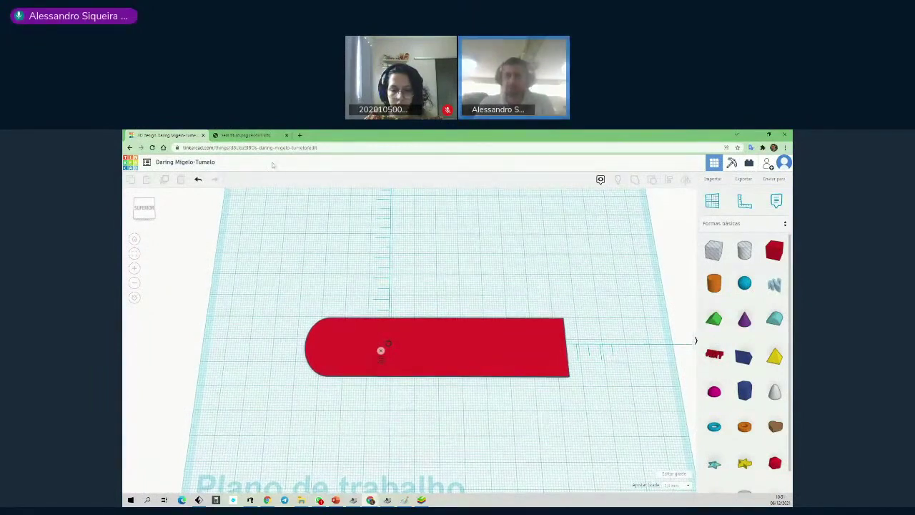
# Check the reference tag image and place a cylindrical hole shape over the rounded end of the red tag base.
pyautogui.click(243, 134)
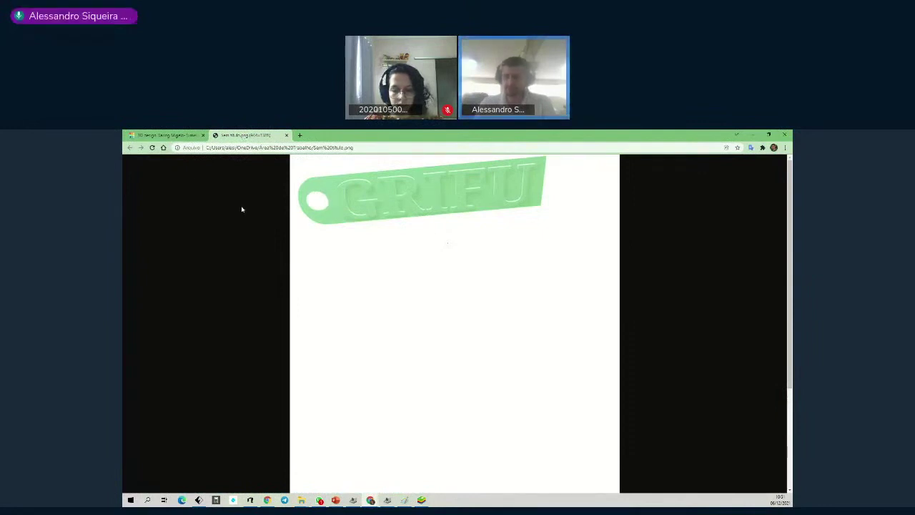
pyautogui.click(163, 134)
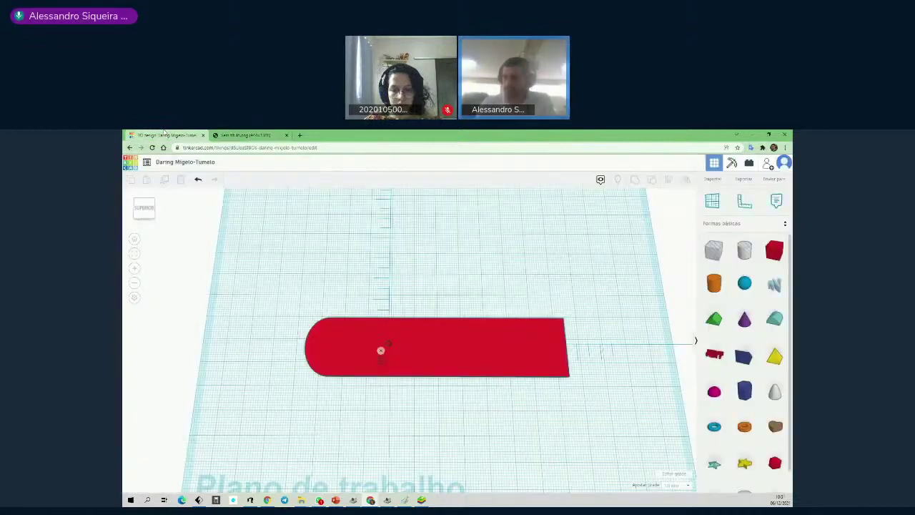
pyautogui.moveTo(371, 501)
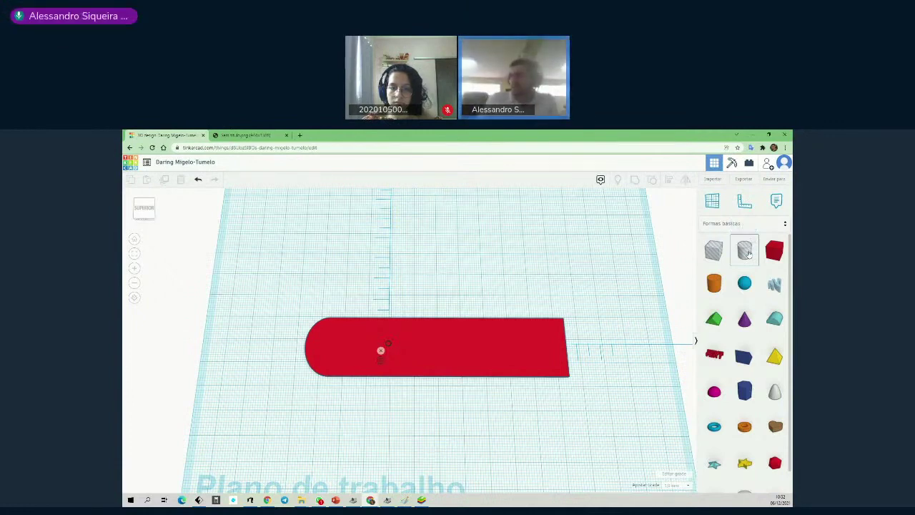
pyautogui.moveTo(745, 251); pyautogui.dragTo(339, 346)
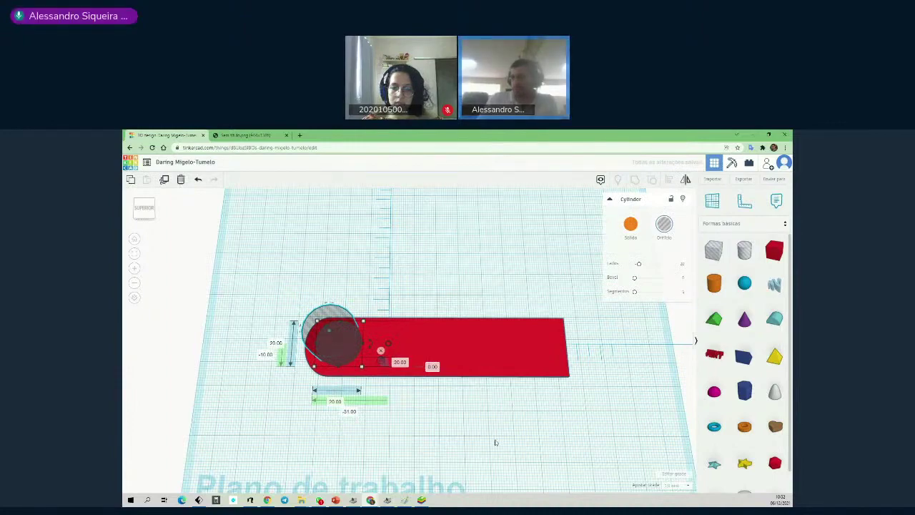
pyautogui.moveTo(500, 443); pyautogui.dragTo(506, 412, button='right')
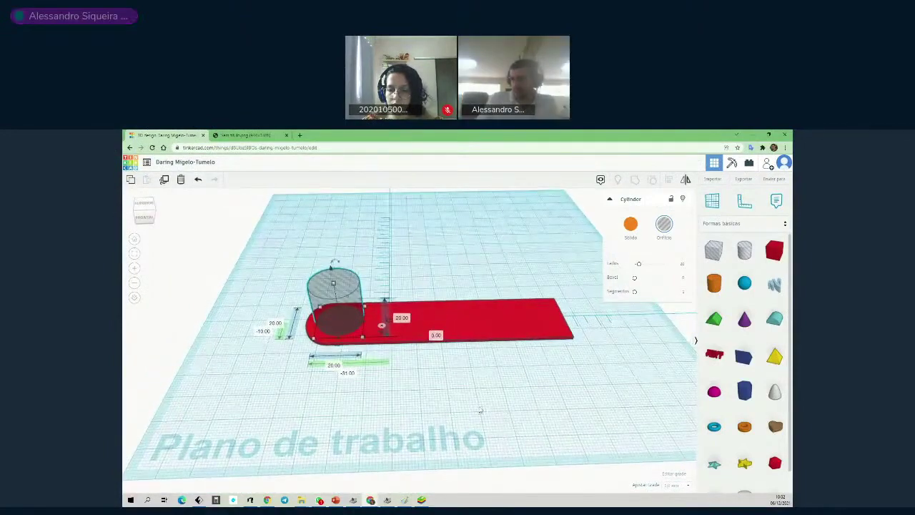
pyautogui.scroll(5, 479, 410)
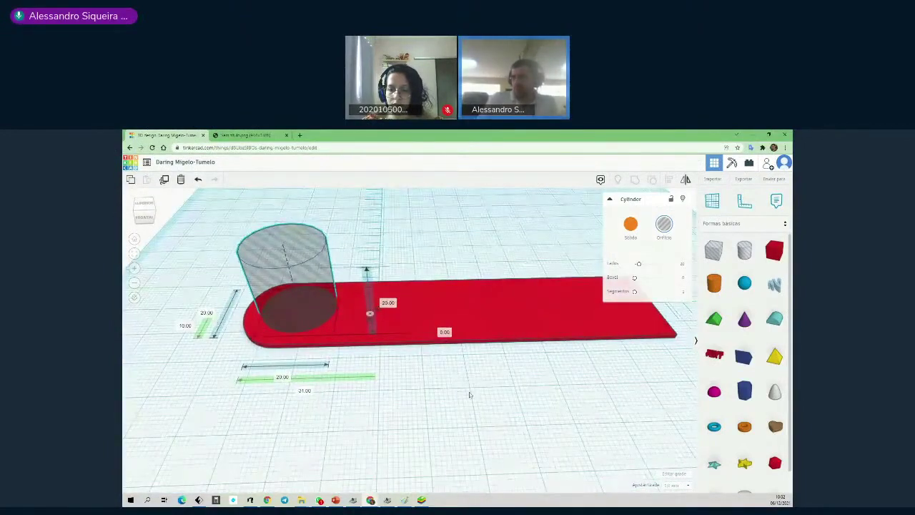
pyautogui.scroll(2, 490, 405)
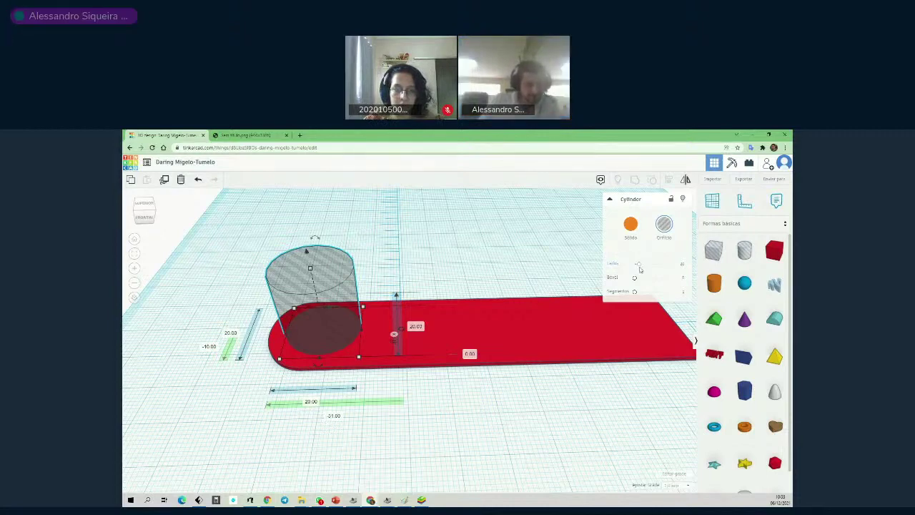
# Delete the cylindrical hole shape from the tag's rounded end.
pyautogui.click(536, 253)
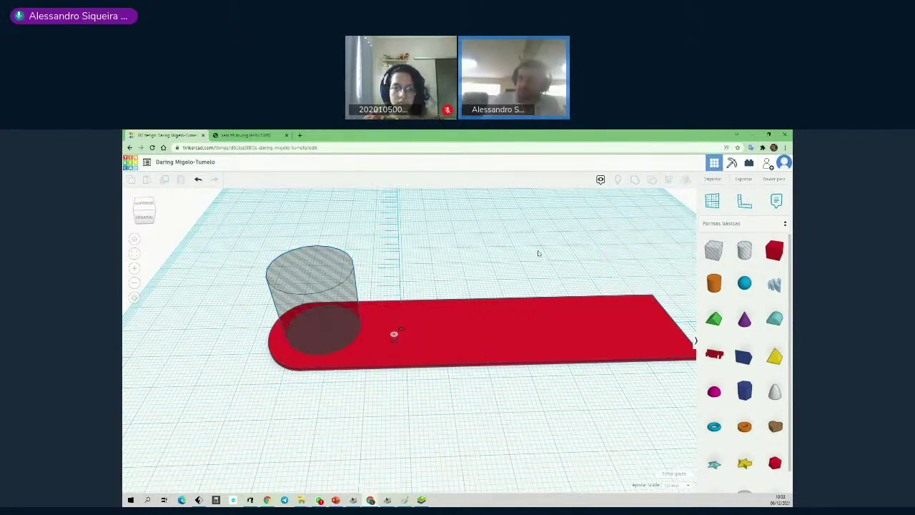
pyautogui.click(335, 305)
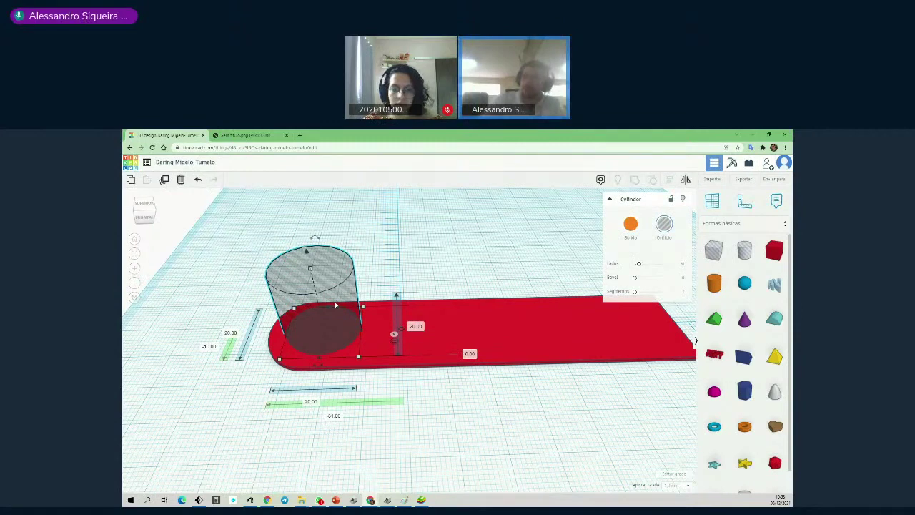
pyautogui.press('Delete')
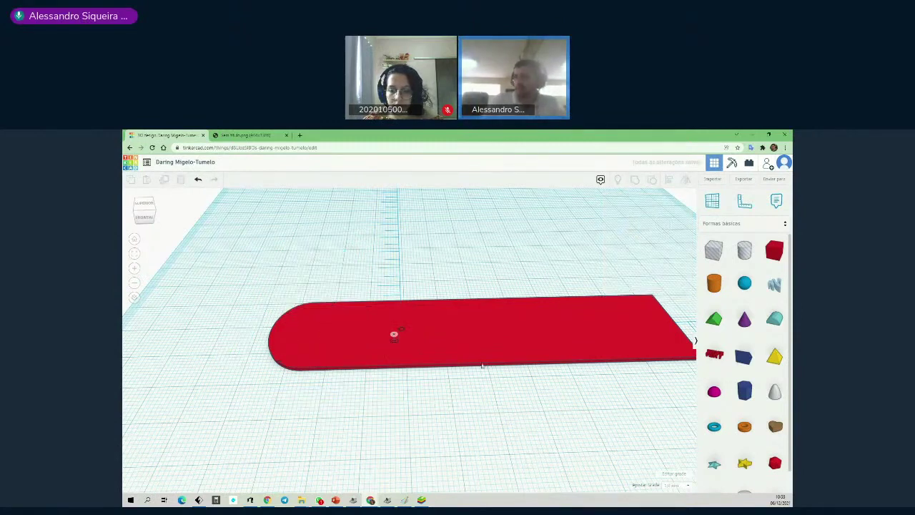
# Undo the recent changes back to the separate red plate and half-disc.
pyautogui.click(482, 354)
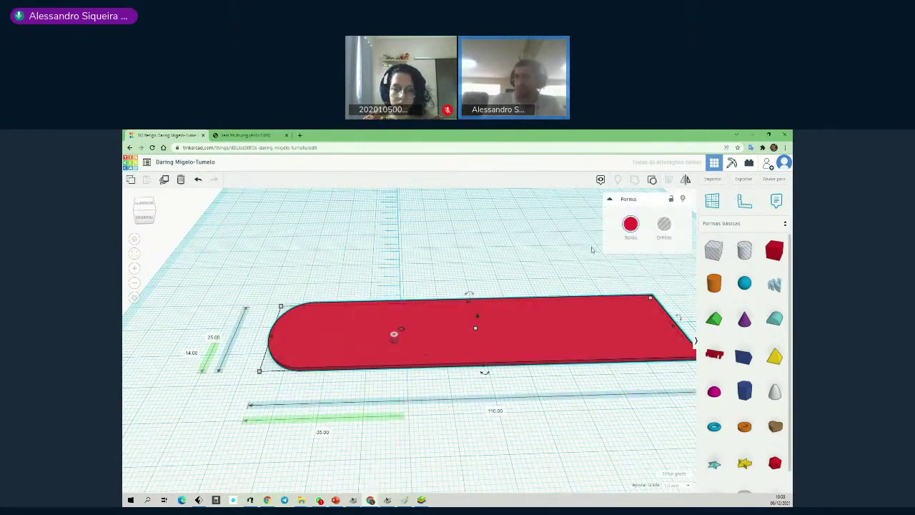
pyautogui.click(198, 181)
pyautogui.click(198, 181)
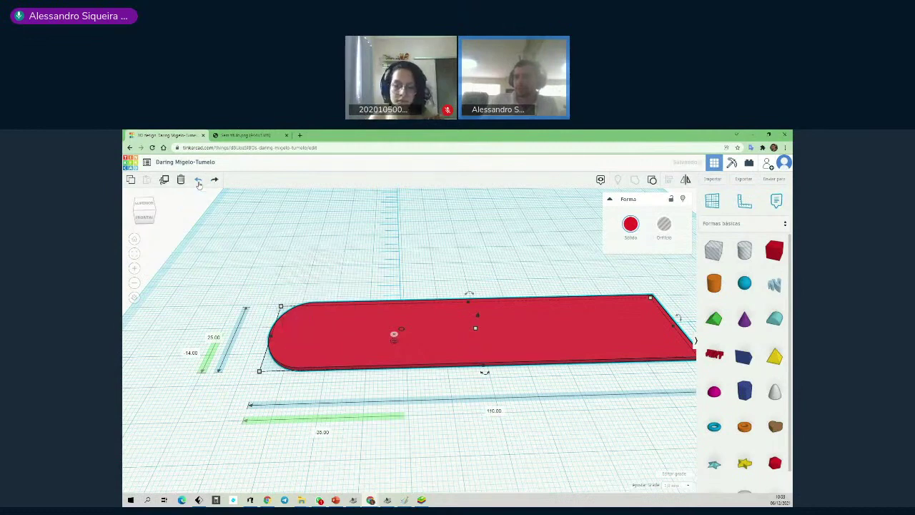
pyautogui.click(199, 181)
pyautogui.click(198, 181)
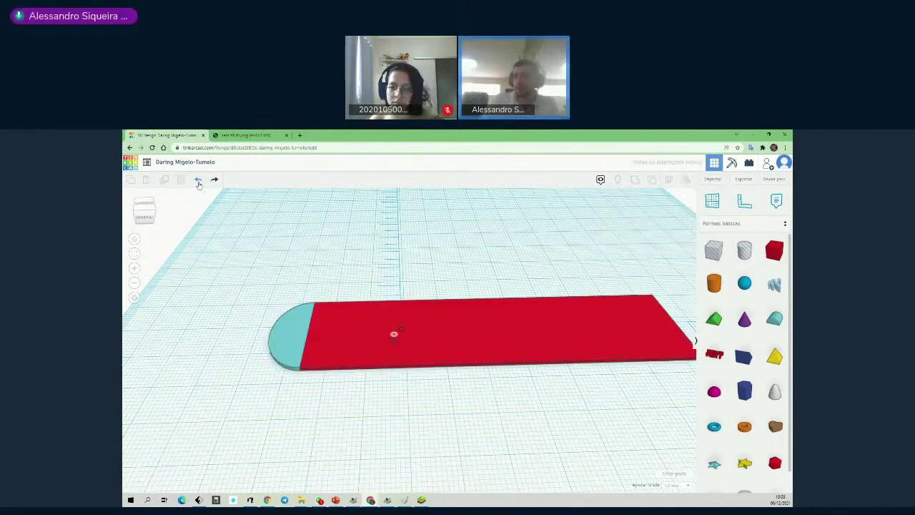
pyautogui.scroll(-3, 389, 286)
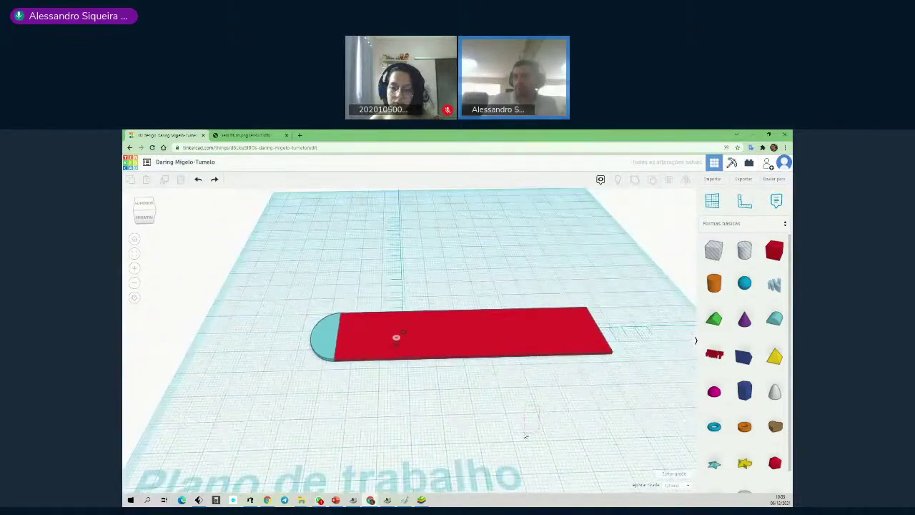
# Select both the red plate and the half-disc and group them into a single shape.
pyautogui.moveTo(269, 264); pyautogui.dragTo(642, 407)
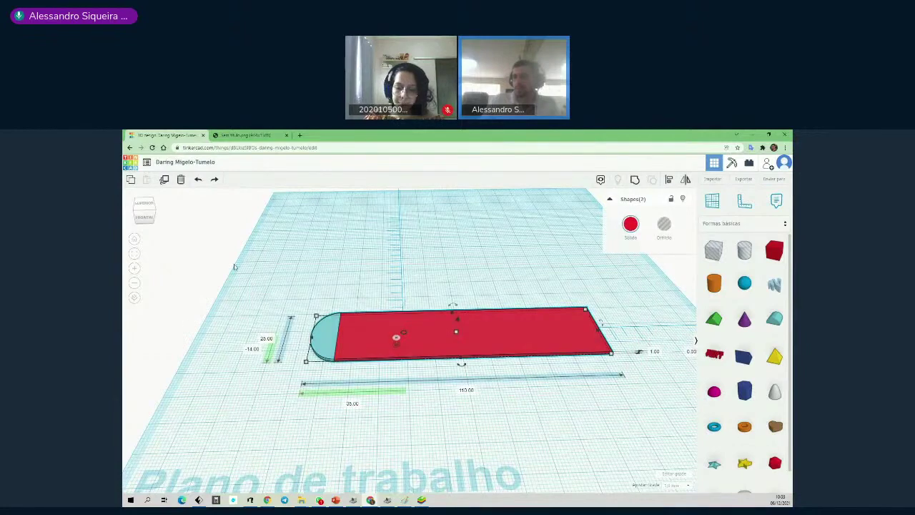
pyautogui.click(269, 268)
pyautogui.moveTo(460, 370); pyautogui.dragTo(673, 419)
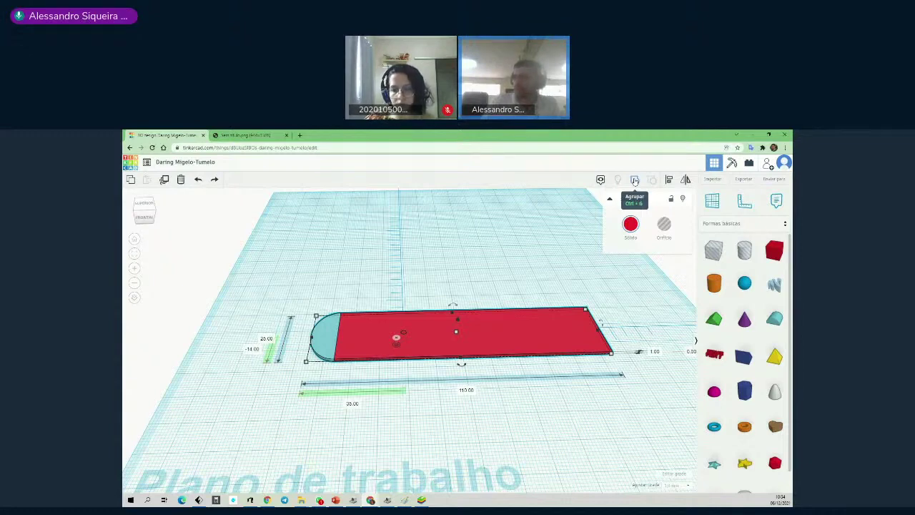
pyautogui.click(634, 180)
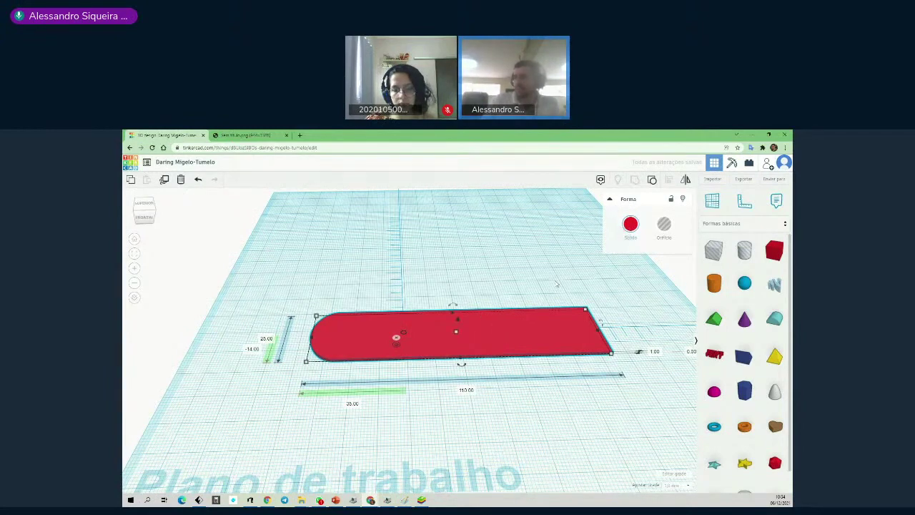
# Try blue on the grouped tag base, change its solid colour to green, and deselect it.
pyautogui.click(631, 225)
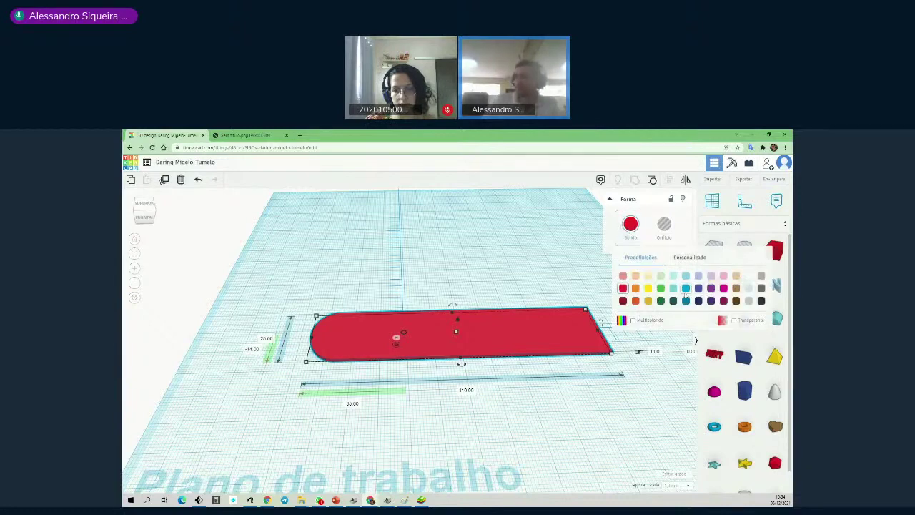
pyautogui.click(686, 288)
pyautogui.click(631, 225)
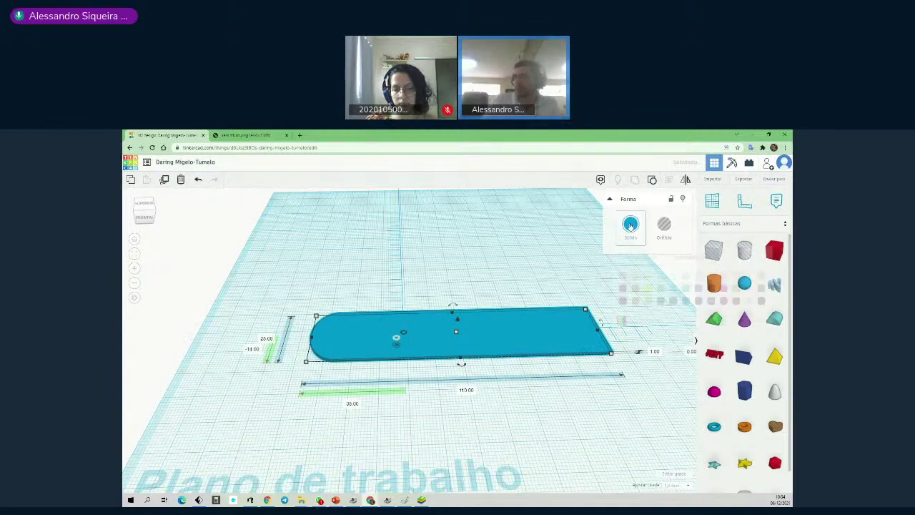
pyautogui.click(660, 288)
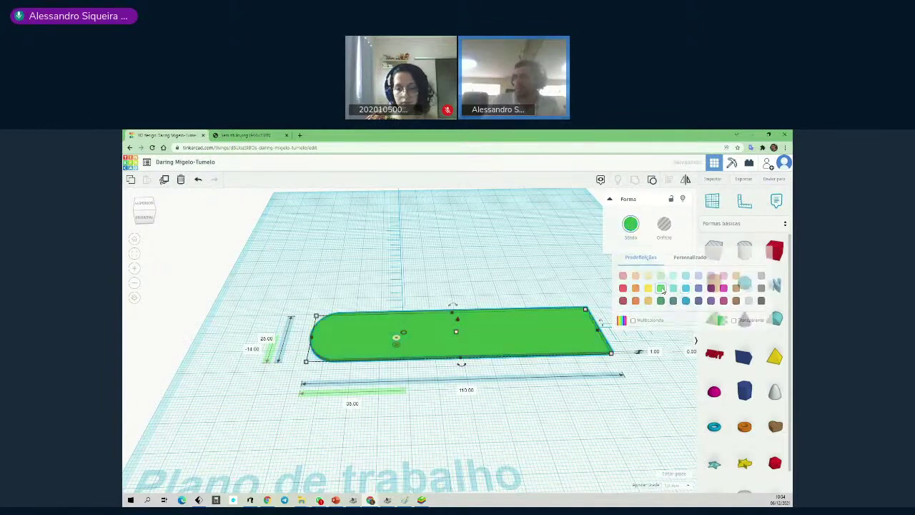
pyautogui.click(554, 274)
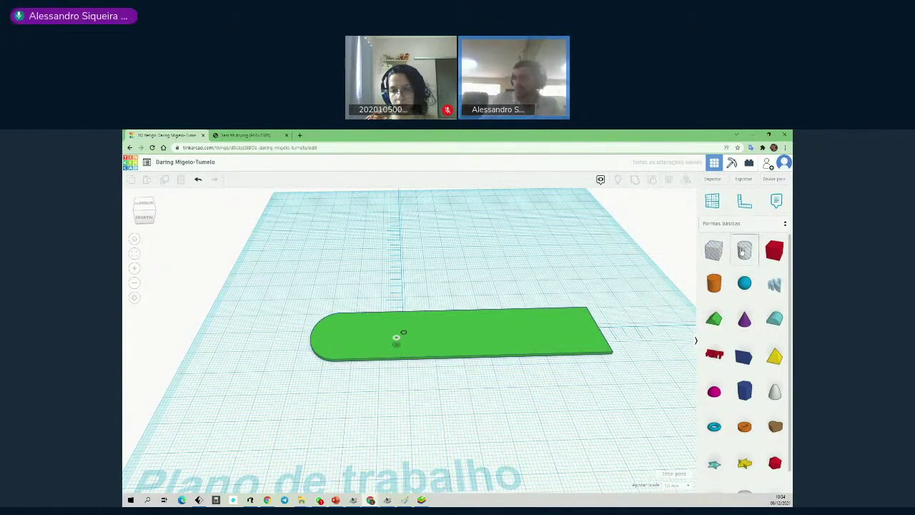
# Place a cylindrical hole shape, 20 mm across and 20 mm high, over the rounded end of the green tag base.
pyautogui.moveTo(734, 246); pyautogui.dragTo(344, 336)
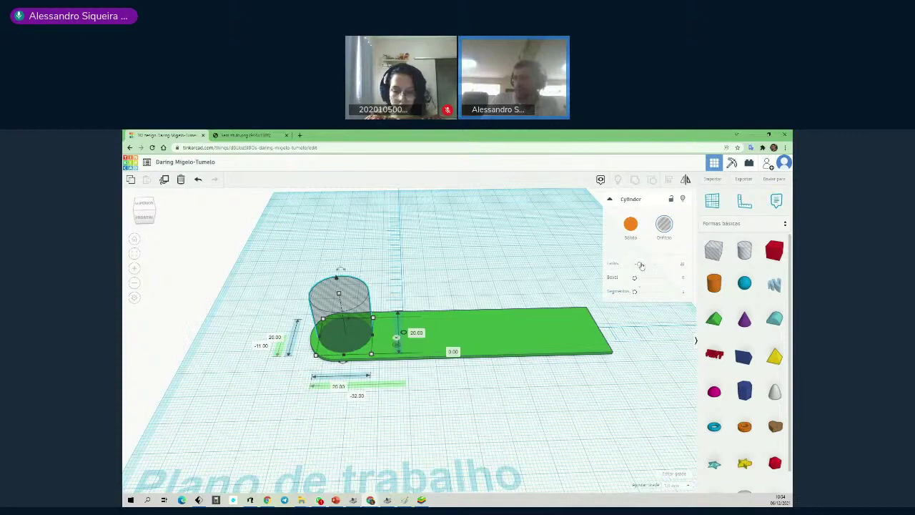
pyautogui.scroll(1, 378, 316)
pyautogui.scroll(4, 378, 316)
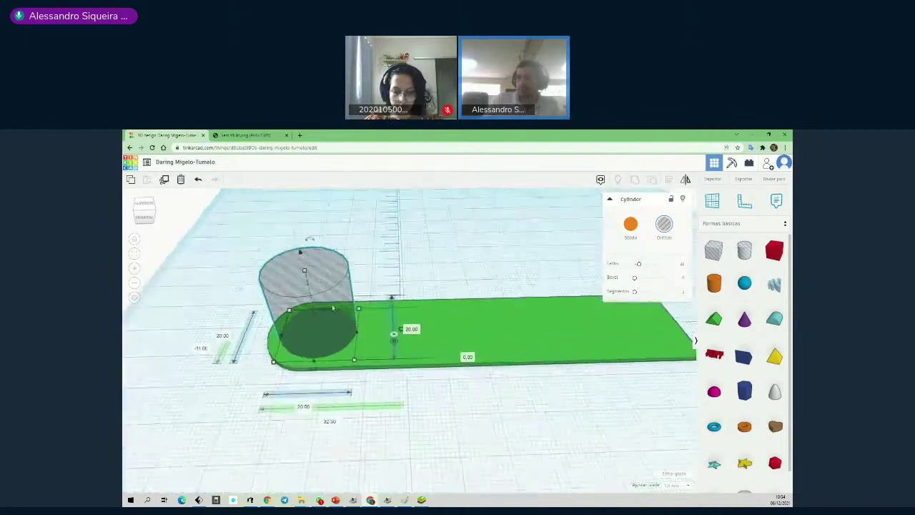
pyautogui.scroll(2, 288, 288)
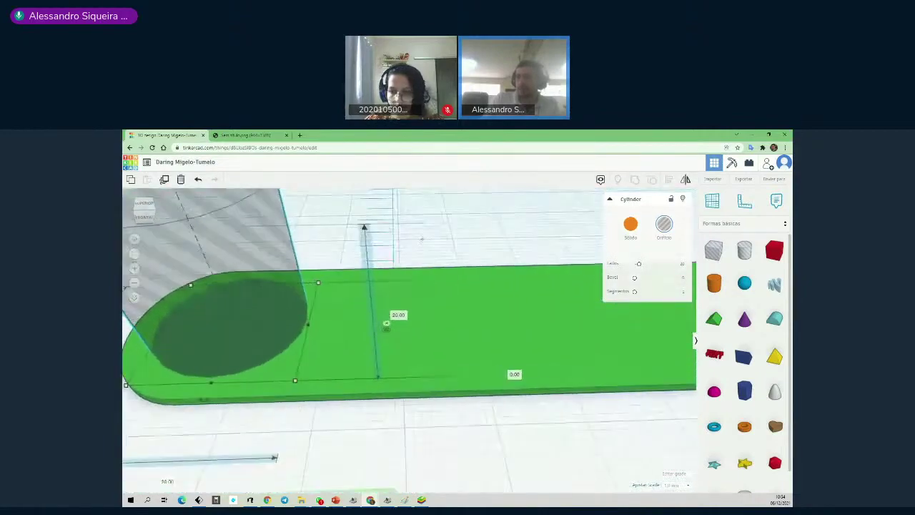
# Raise the hole cylinder's number of sides to the maximum to smooth its round outline.
pyautogui.moveTo(343, 420); pyautogui.dragTo(369, 424, button='right')
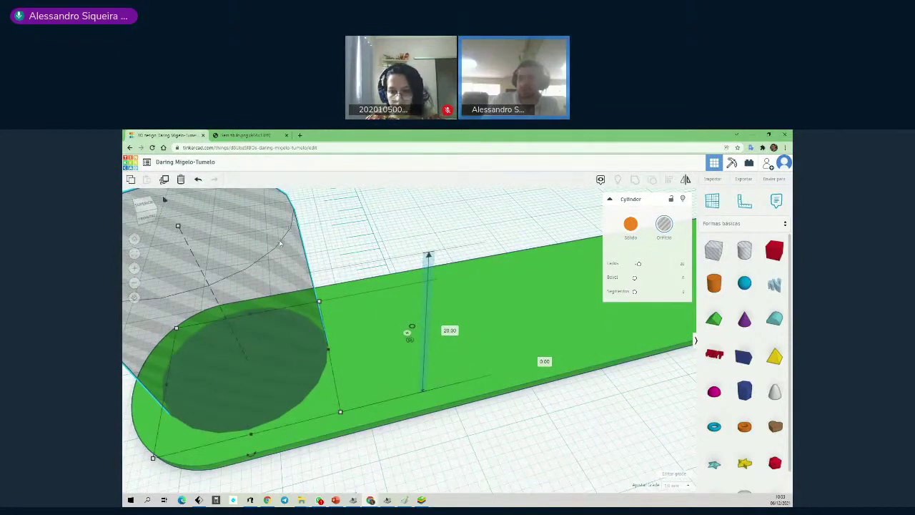
pyautogui.scroll(2, 272, 251)
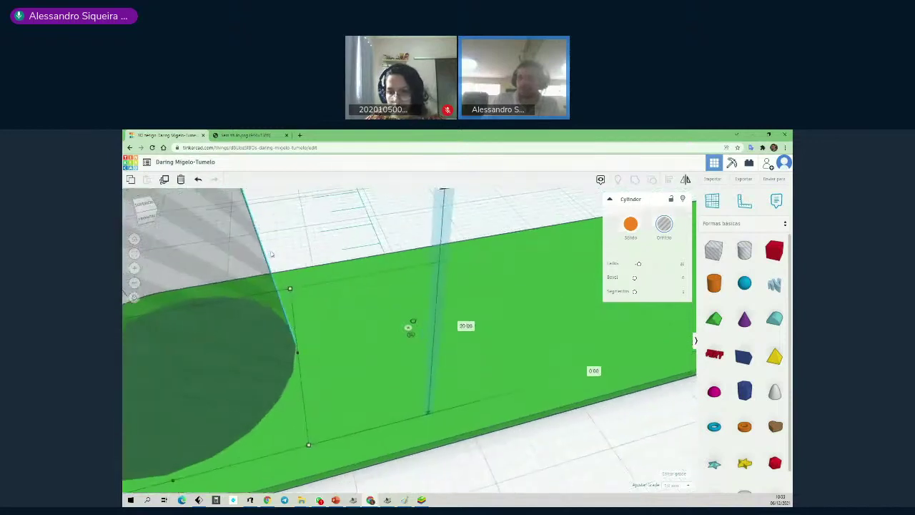
pyautogui.moveTo(515, 448); pyautogui.dragTo(364, 322, button='right')
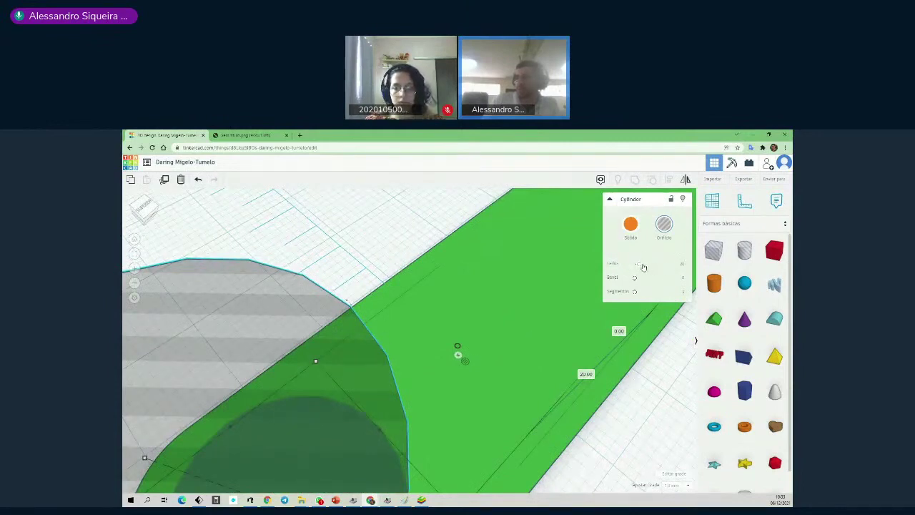
pyautogui.moveTo(642, 266); pyautogui.dragTo(672, 269)
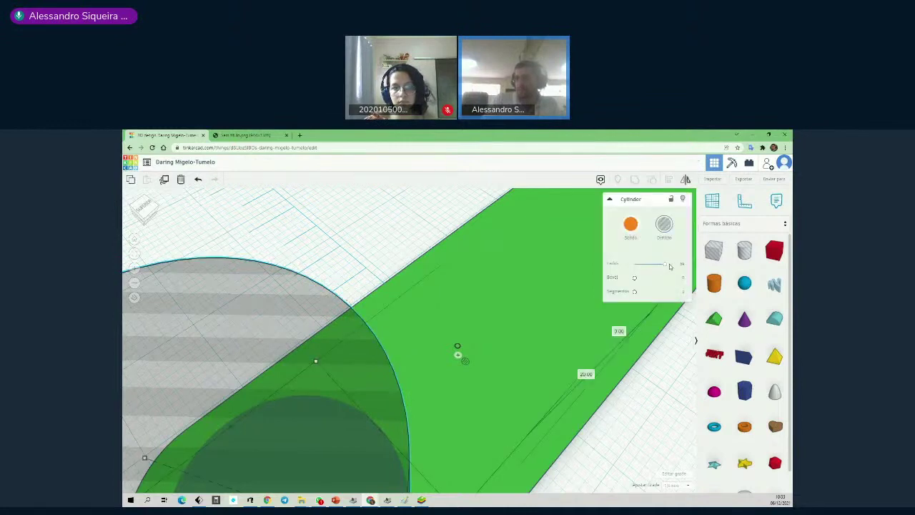
pyautogui.moveTo(360, 326); pyautogui.dragTo(519, 414, button='right')
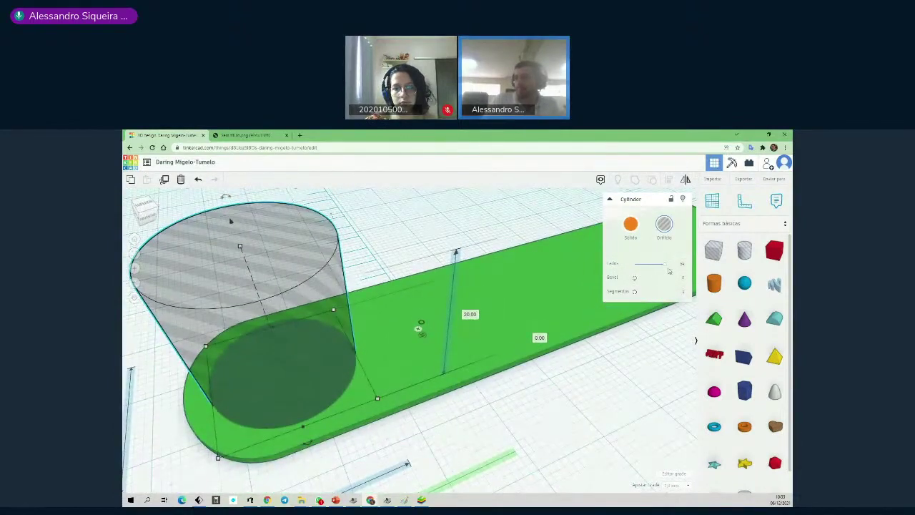
pyautogui.moveTo(634, 277)
pyautogui.mouseDown()
pyautogui.moveTo(652, 283)
pyautogui.moveTo(629, 281)
pyautogui.moveTo(646, 293)
pyautogui.moveTo(666, 296)
pyautogui.moveTo(632, 294)
pyautogui.mouseUp()
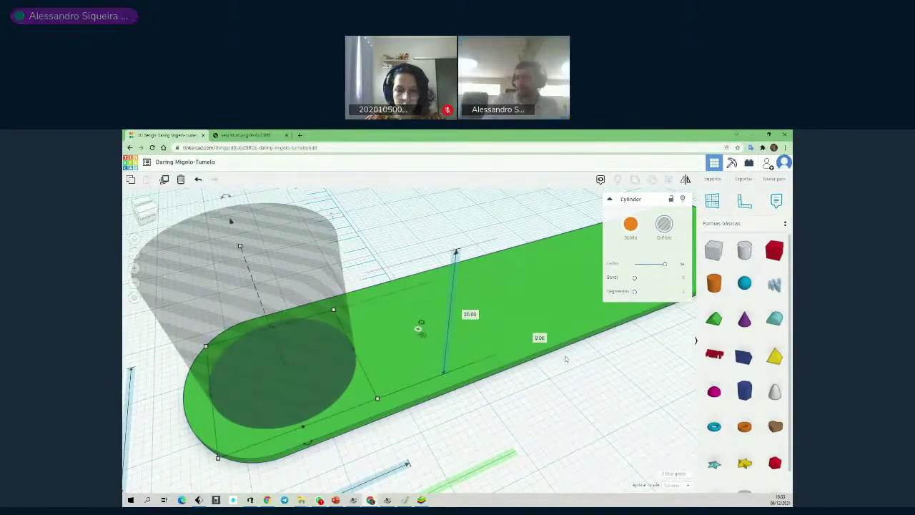
# Resize the base of the hole cylinder to 10 mm by 10 mm, leaving its height as it is.
pyautogui.moveTo(600, 336); pyautogui.dragTo(564, 391, button='right')
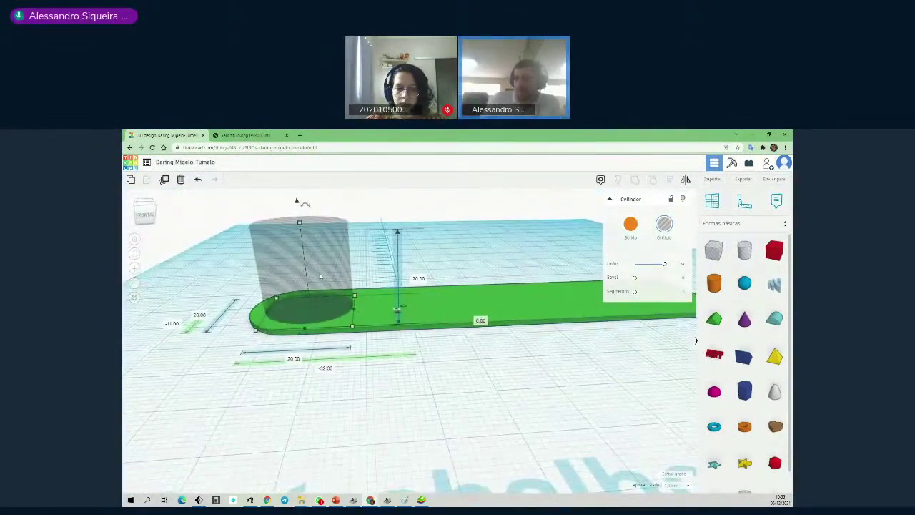
pyautogui.moveTo(493, 380); pyautogui.dragTo(505, 381, button='right')
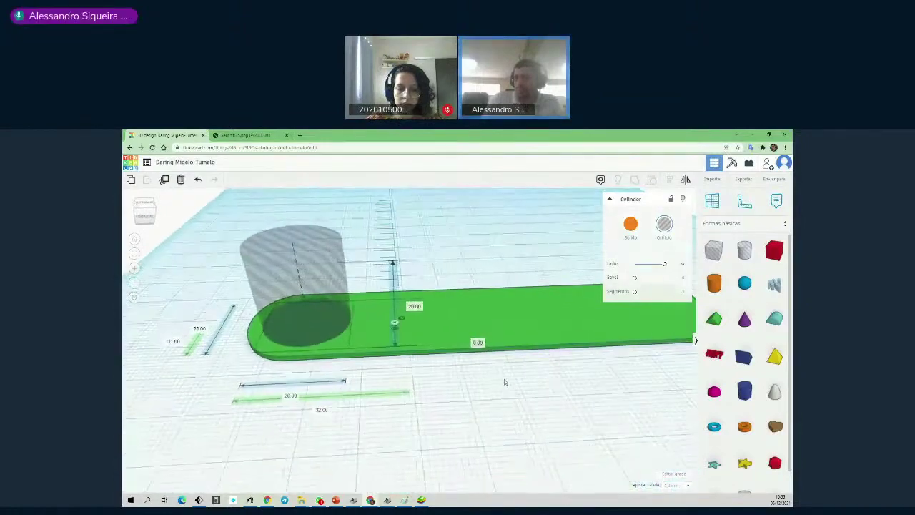
pyautogui.moveTo(509, 383); pyautogui.dragTo(469, 393, button='middle')
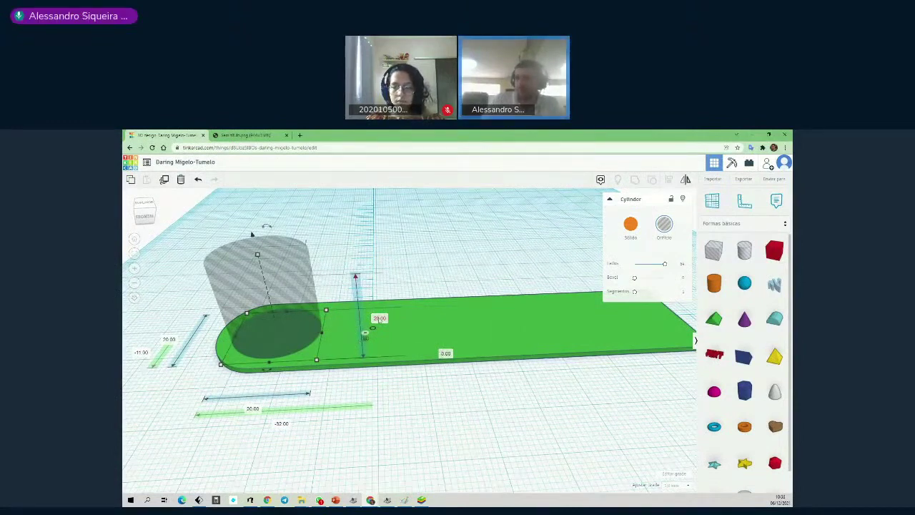
pyautogui.moveTo(459, 431)
pyautogui.mouseDown(button='right')
pyautogui.moveTo(460, 419)
pyautogui.moveTo(455, 435)
pyautogui.mouseUp(button='right')
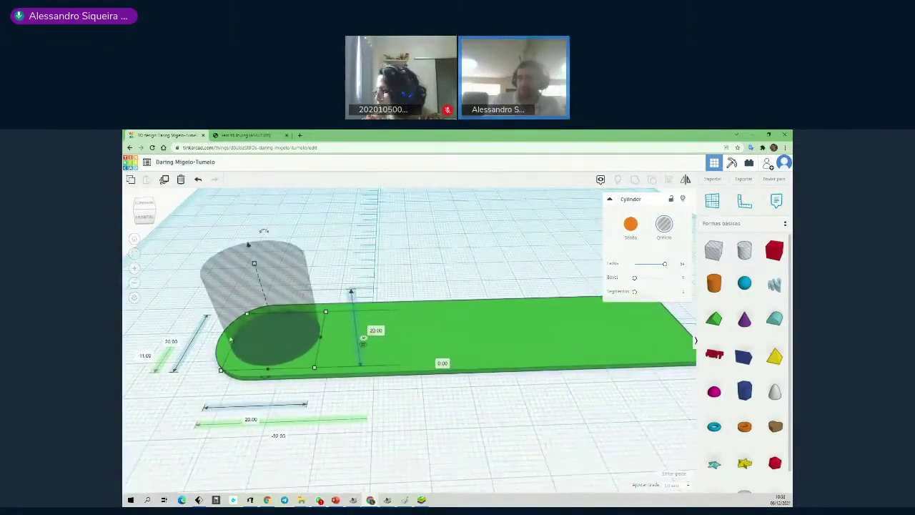
pyautogui.click(250, 420)
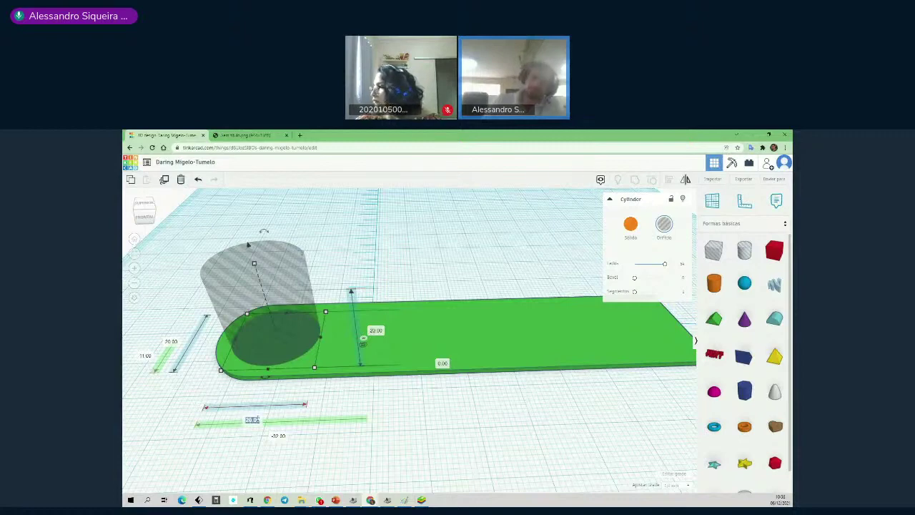
pyautogui.write('18')
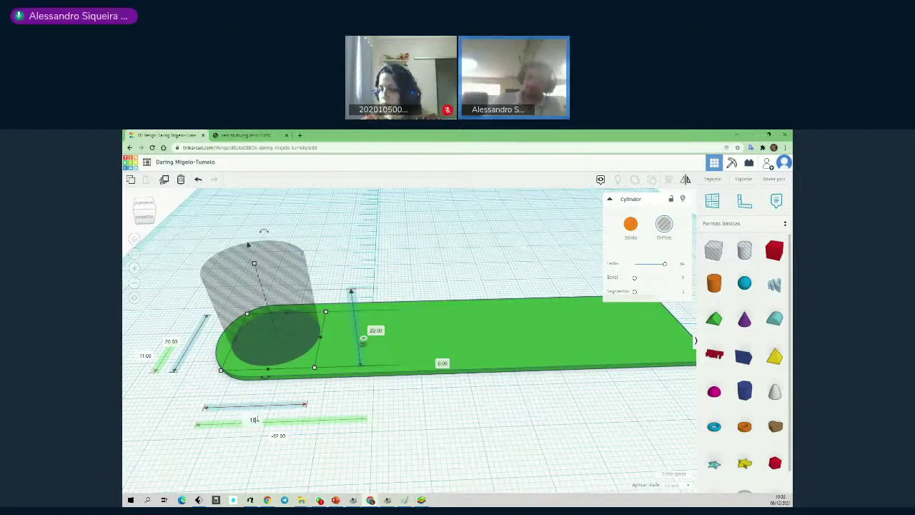
pyautogui.press('Return')
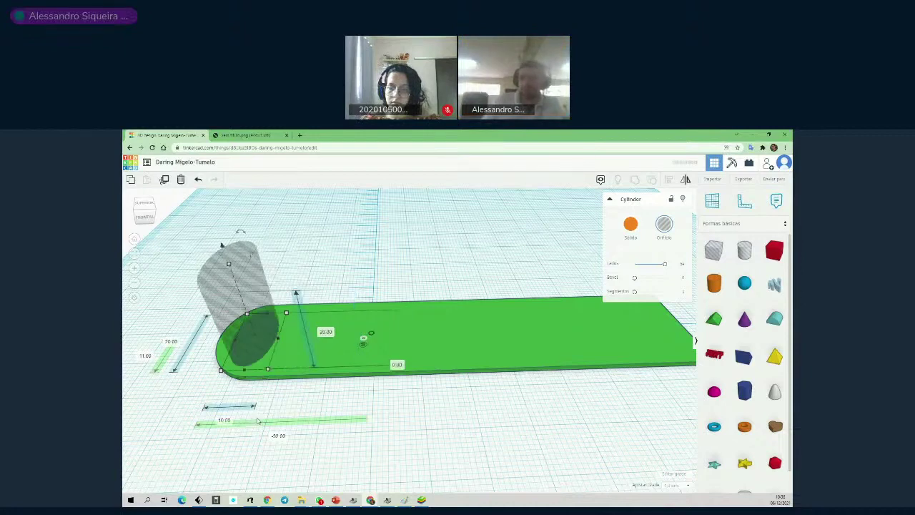
pyautogui.click(171, 342)
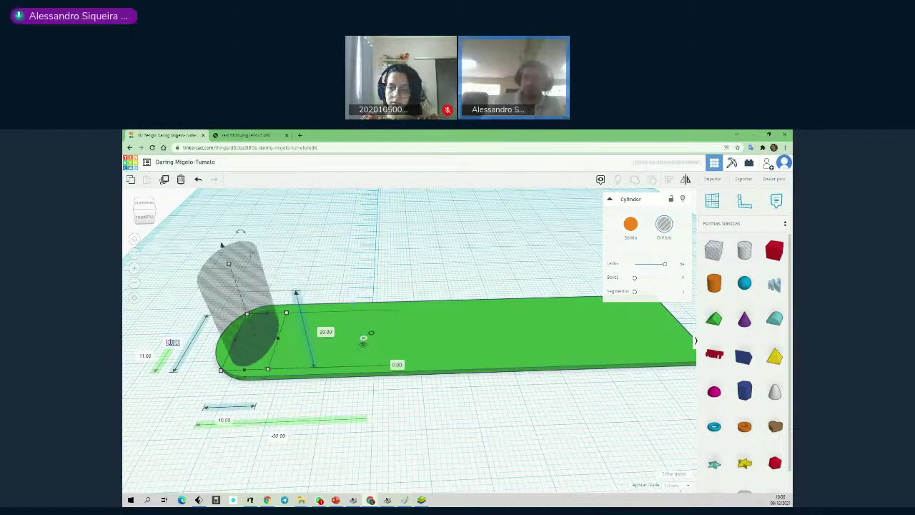
pyautogui.write('10')
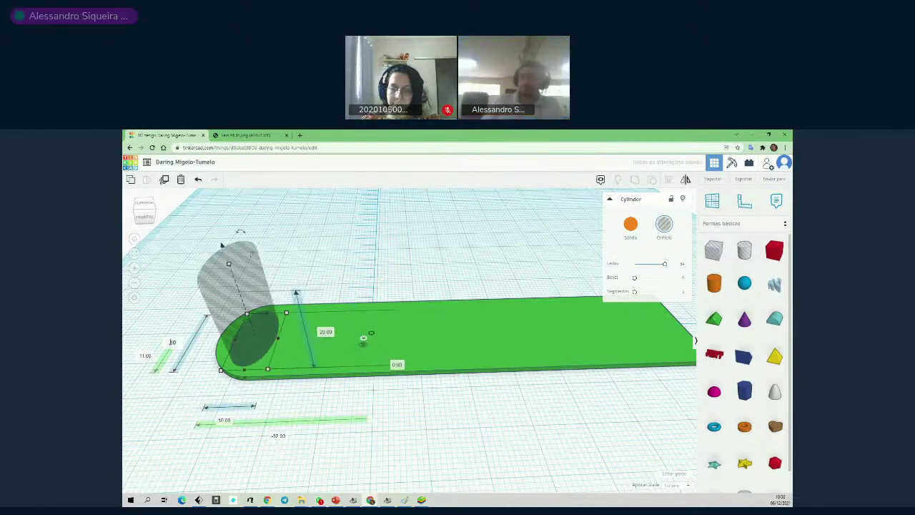
pyautogui.press('Return')
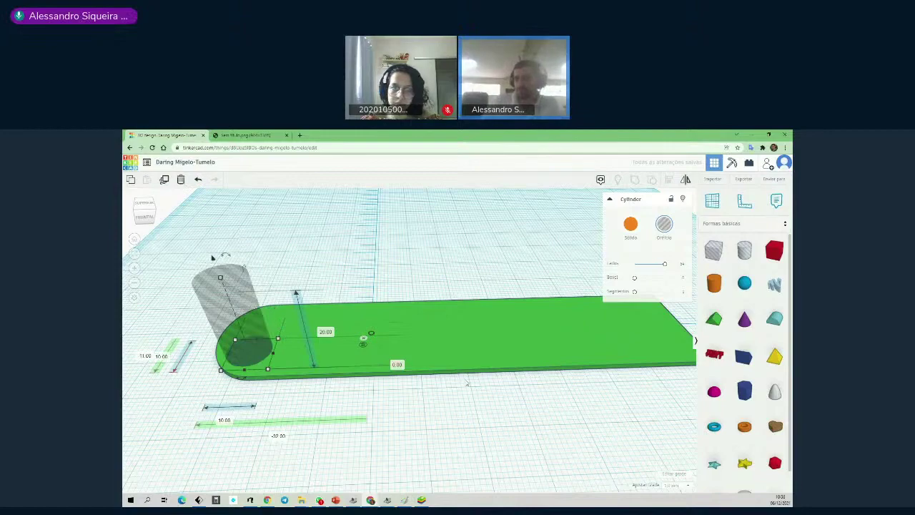
# Move the hole cylinder from the edge to the middle of the green tag's rounded end and deselect it.
pyautogui.scroll(-3, 479, 416)
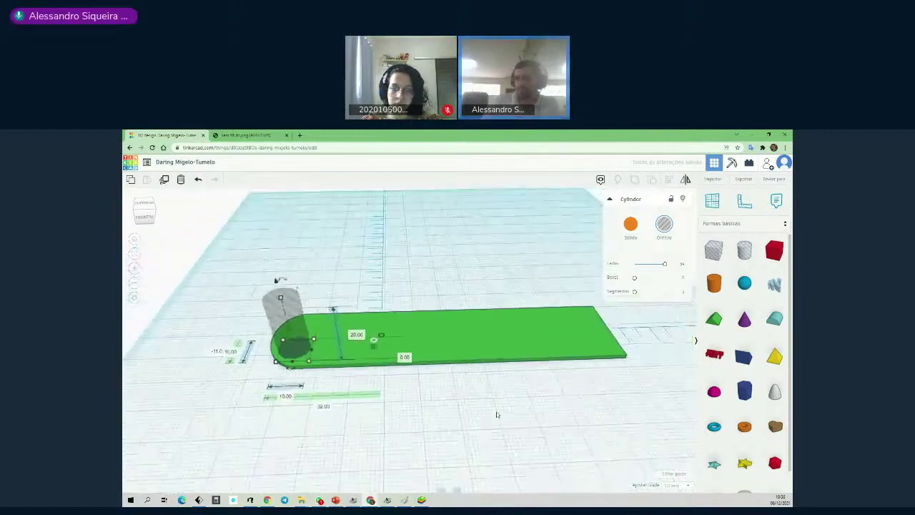
pyautogui.moveTo(478, 416); pyautogui.dragTo(480, 429, button='right')
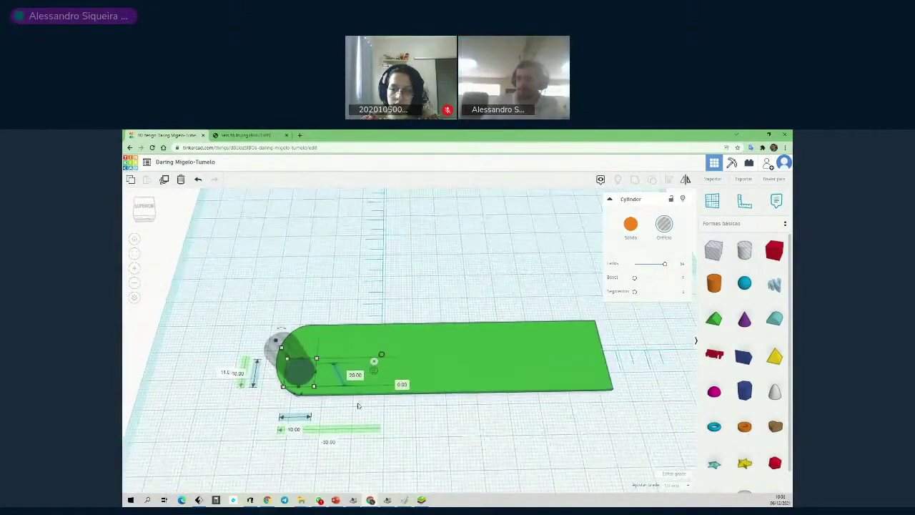
pyautogui.moveTo(301, 373)
pyautogui.mouseDown()
pyautogui.moveTo(308, 355)
pyautogui.moveTo(328, 357)
pyautogui.moveTo(303, 358)
pyautogui.mouseUp()
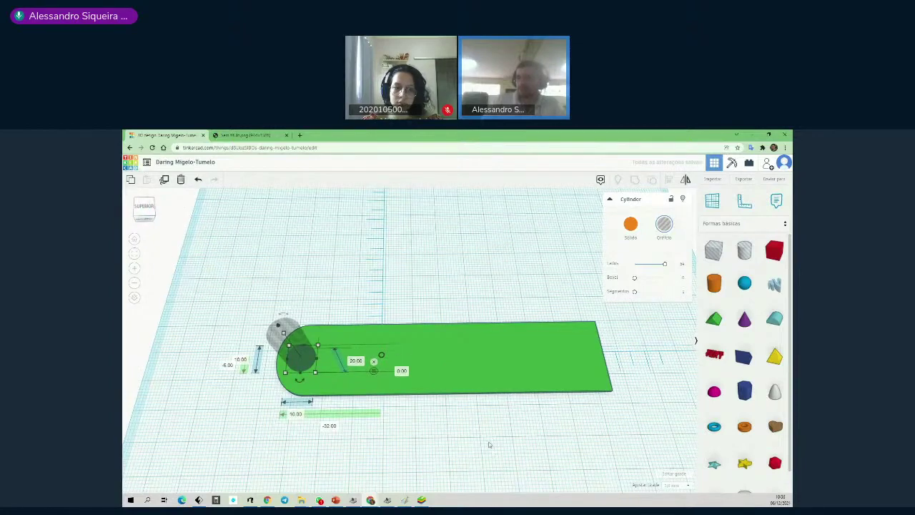
pyautogui.moveTo(521, 438); pyautogui.dragTo(523, 464, button='right')
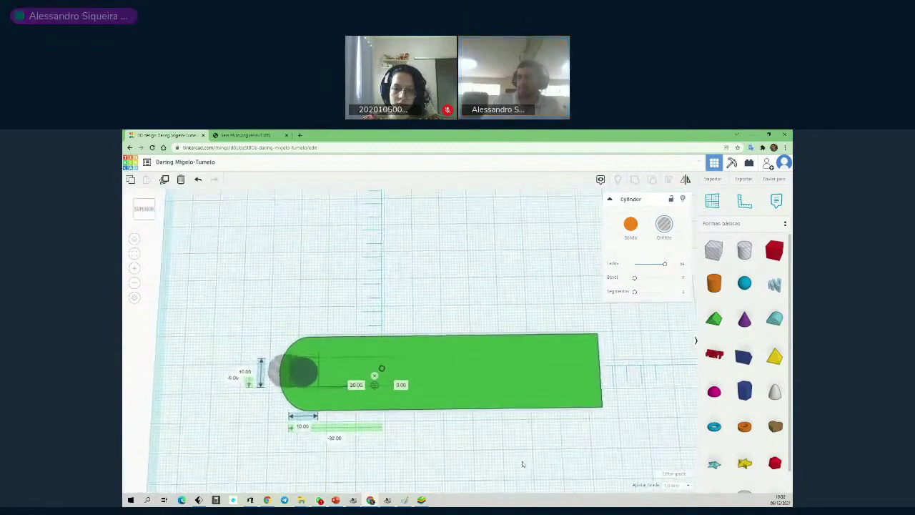
pyautogui.click(142, 211)
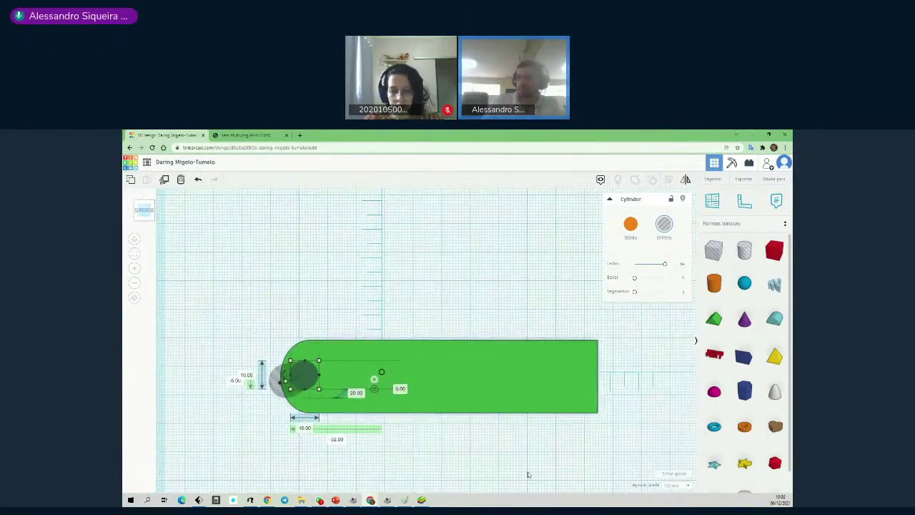
pyautogui.moveTo(516, 463)
pyautogui.mouseDown(button='right')
pyautogui.moveTo(531, 460)
pyautogui.moveTo(515, 466)
pyautogui.mouseUp(button='right')
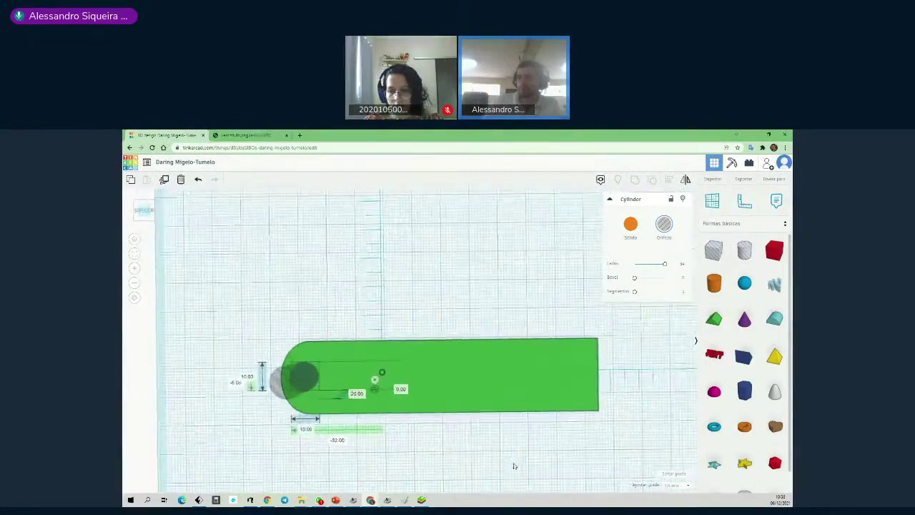
pyautogui.moveTo(501, 467); pyautogui.dragTo(548, 462, button='middle')
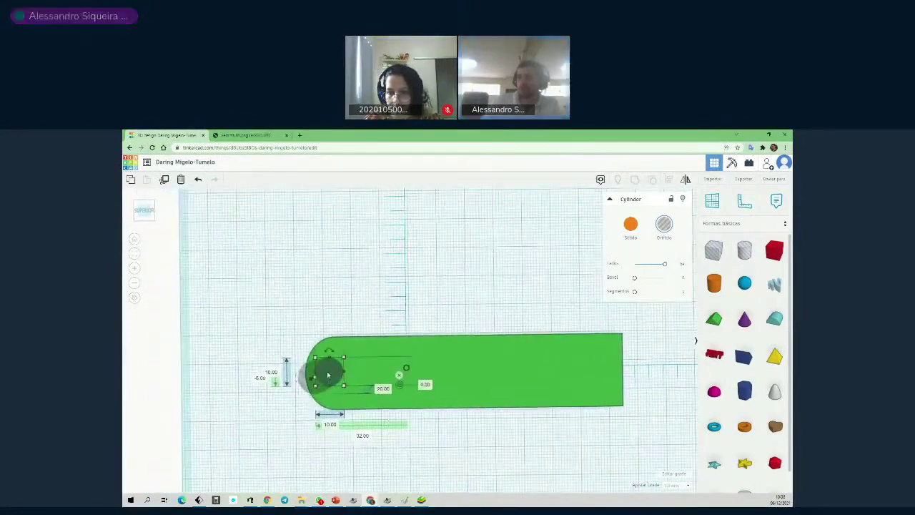
pyautogui.moveTo(334, 371); pyautogui.dragTo(337, 373)
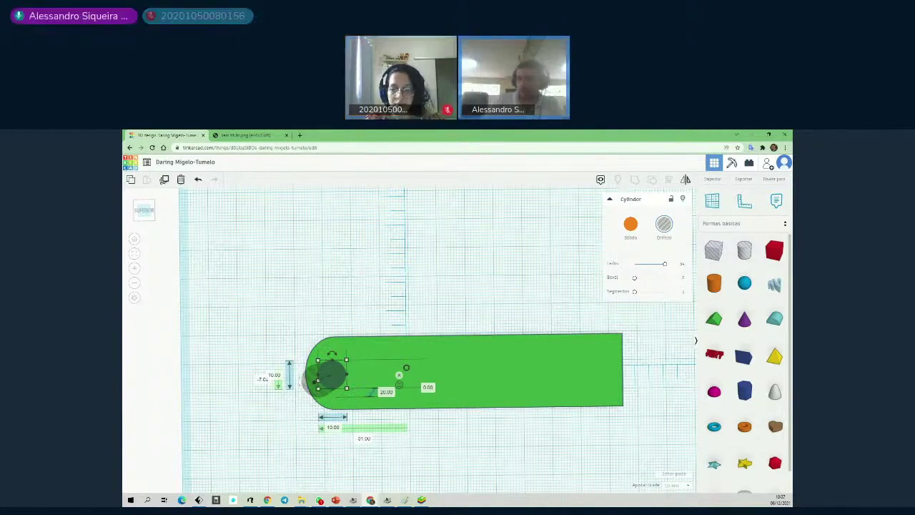
pyautogui.click(506, 457)
# Place a round roof, 20 mm wide and 10 mm high, in front of the green tag base and bring its underside to elevation 0.
pyautogui.moveTo(541, 461); pyautogui.dragTo(537, 402, button='right')
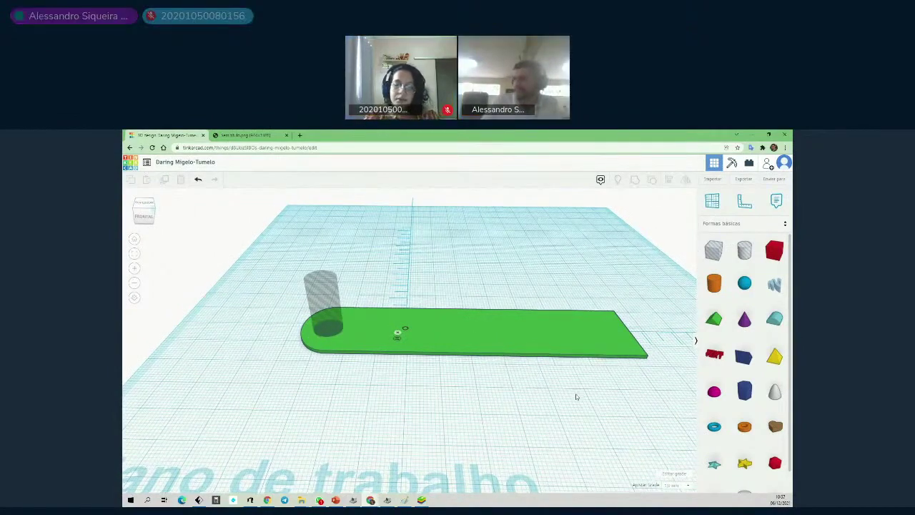
pyautogui.scroll(-4, 558, 391)
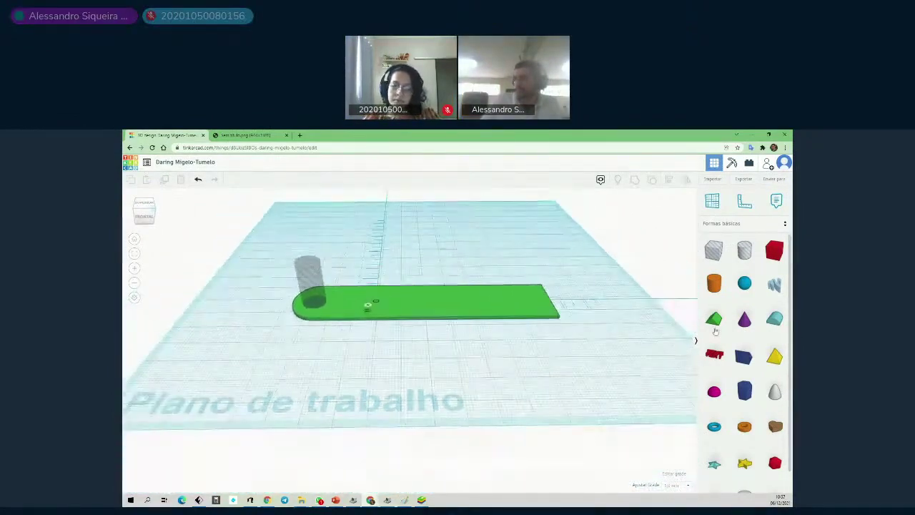
pyautogui.moveTo(774, 319); pyautogui.dragTo(384, 360)
pyautogui.moveTo(550, 368); pyautogui.dragTo(394, 335, button='right')
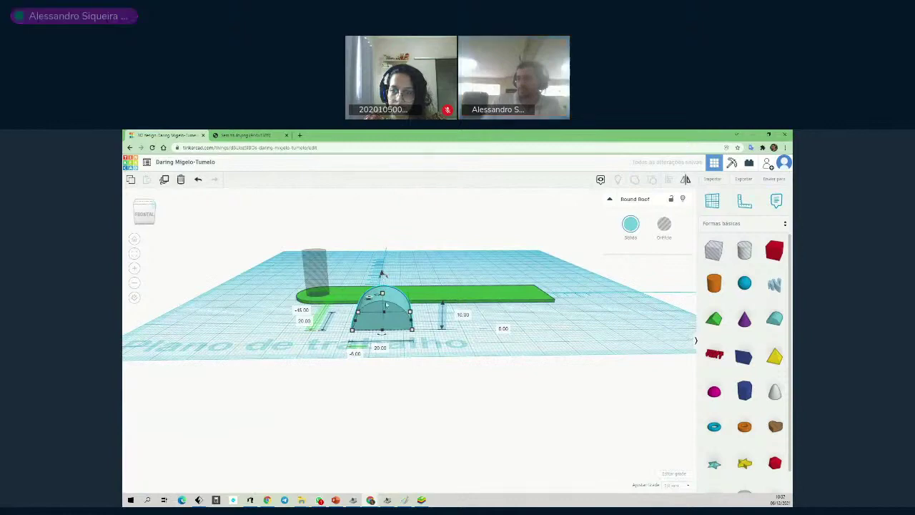
pyautogui.moveTo(423, 306); pyautogui.dragTo(466, 374, button='right')
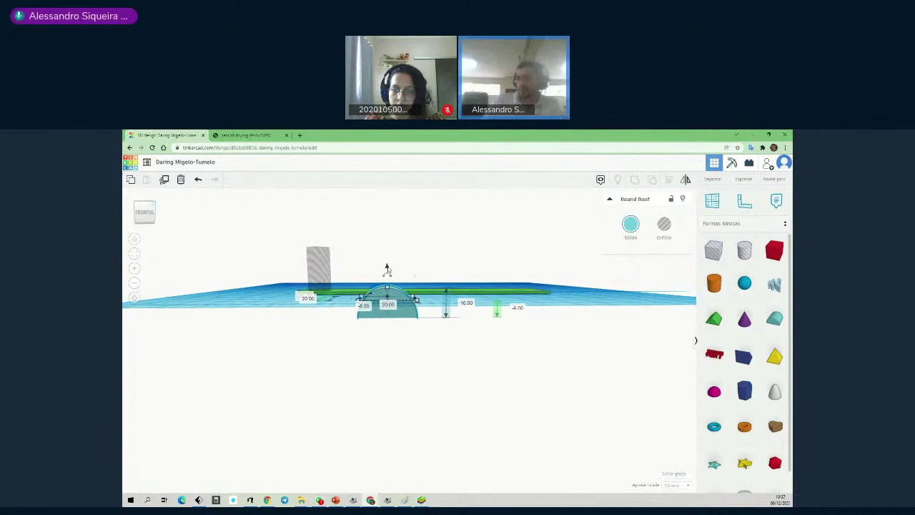
pyautogui.moveTo(387, 268); pyautogui.dragTo(388, 249)
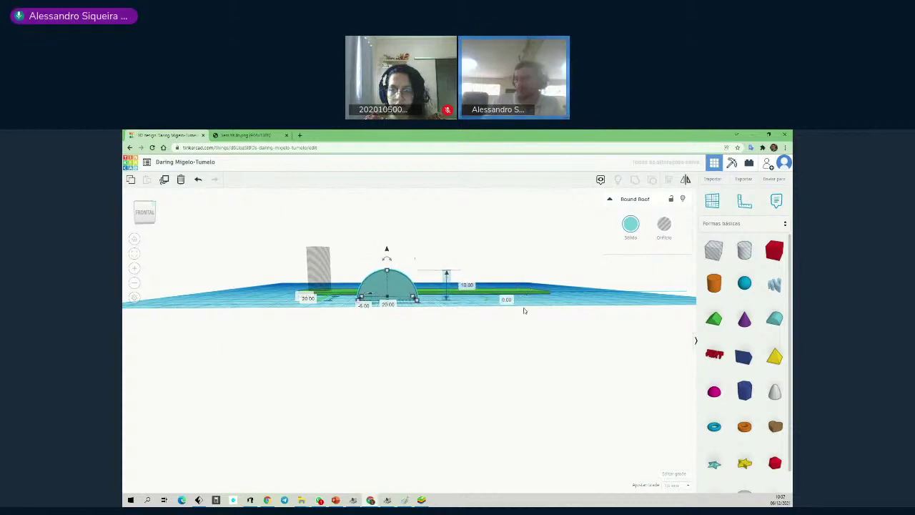
# Set the round roof's elevation to -100 mm, below the workplane.
pyautogui.moveTo(573, 310); pyautogui.dragTo(521, 341, button='right')
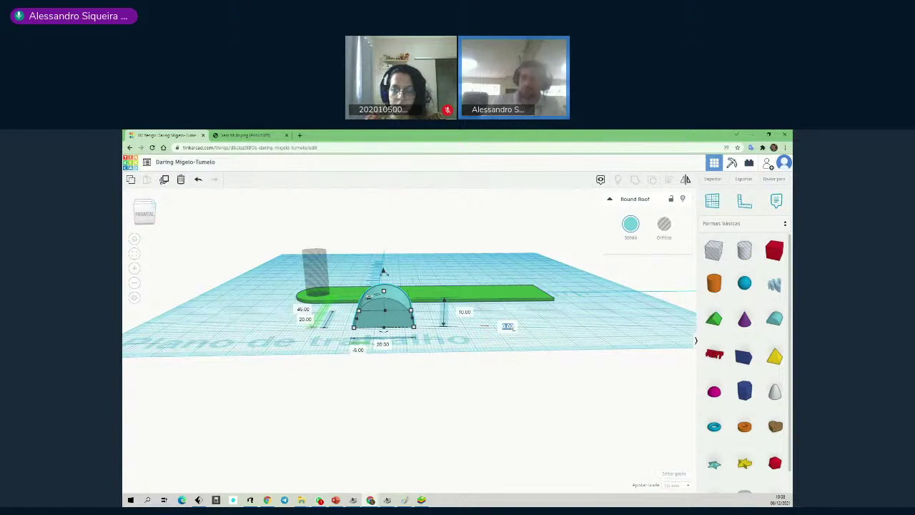
pyautogui.click(509, 328)
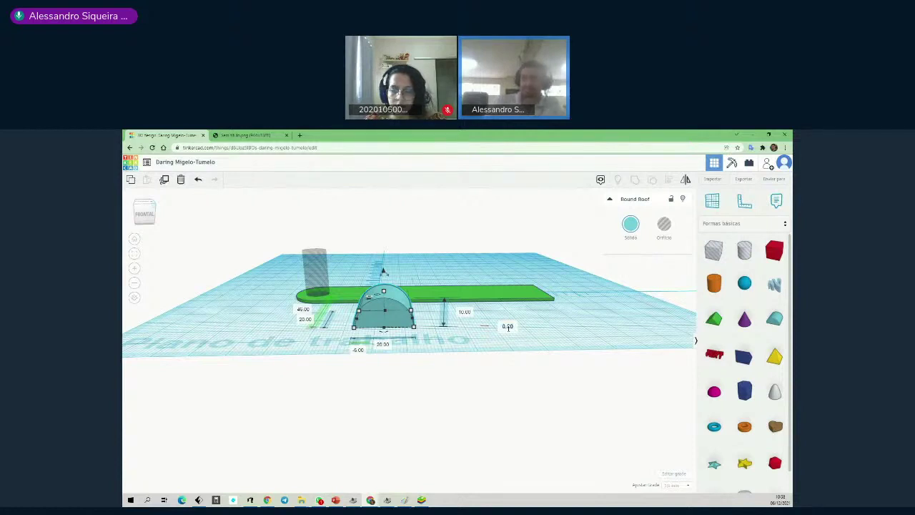
pyautogui.write('10')
pyautogui.press('BackSpace')
pyautogui.press('BackSpace')
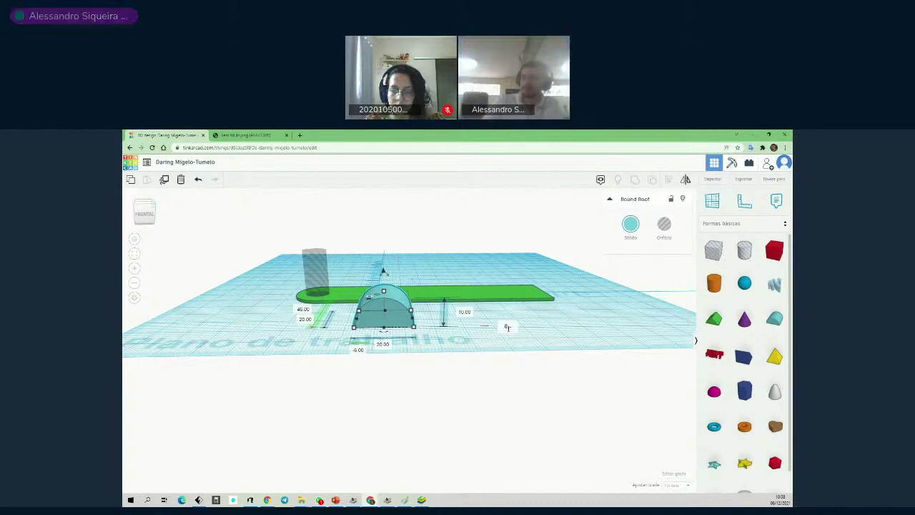
pyautogui.write('-1')
pyautogui.press('Return')
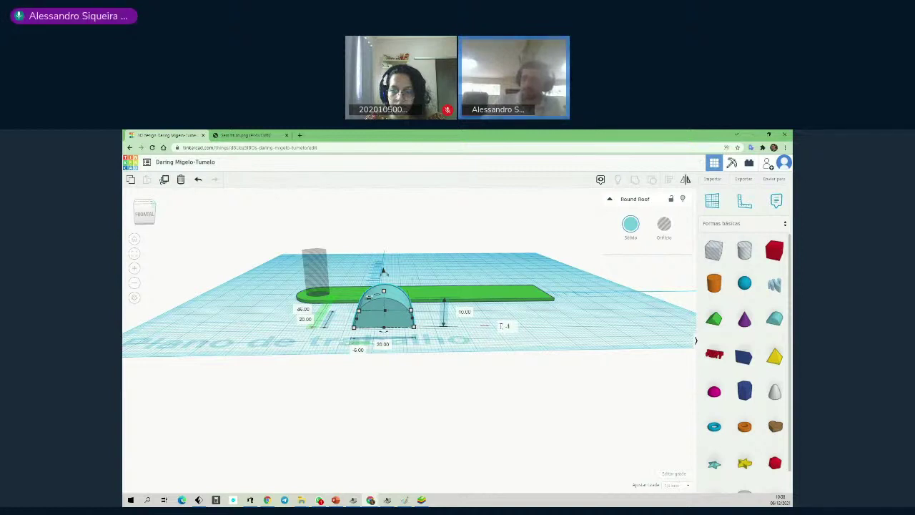
pyautogui.write('100')
pyautogui.press('Return')
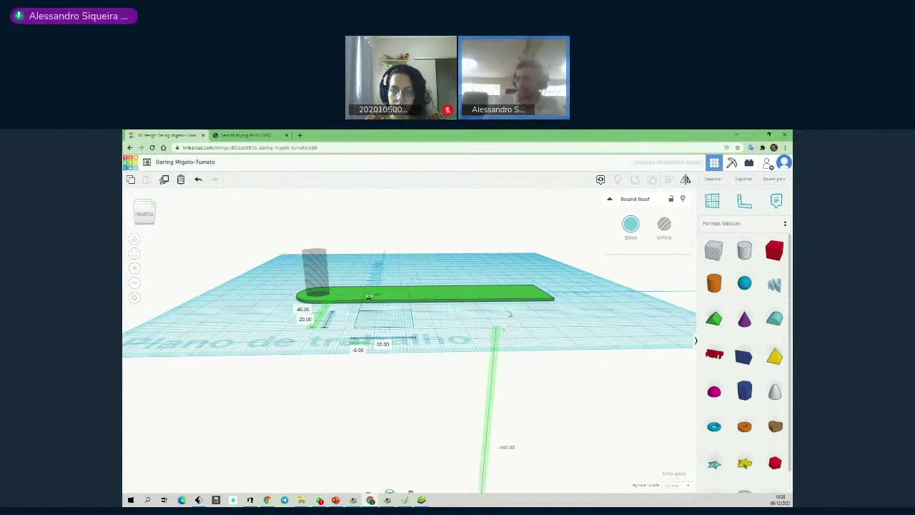
# Return the round roof to the workplane by setting its elevation to 0.
pyautogui.scroll(-3, 521, 376)
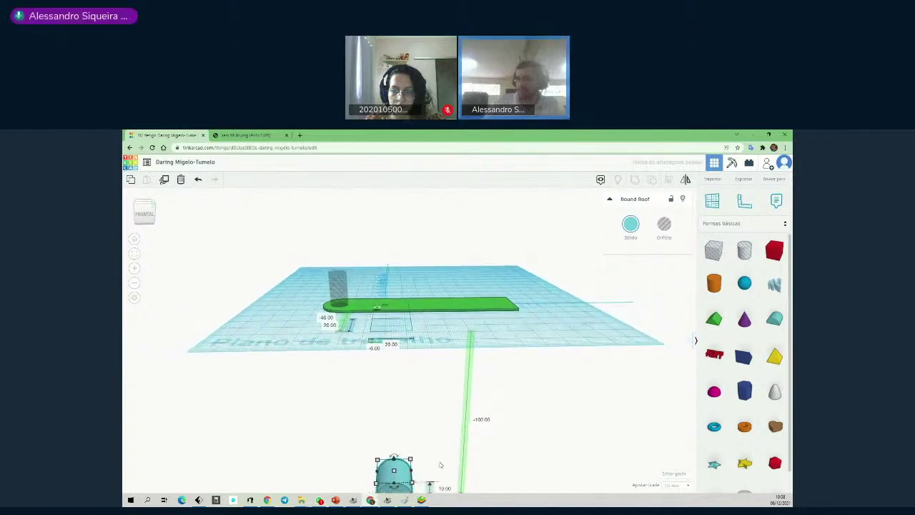
pyautogui.scroll(-2, 435, 461)
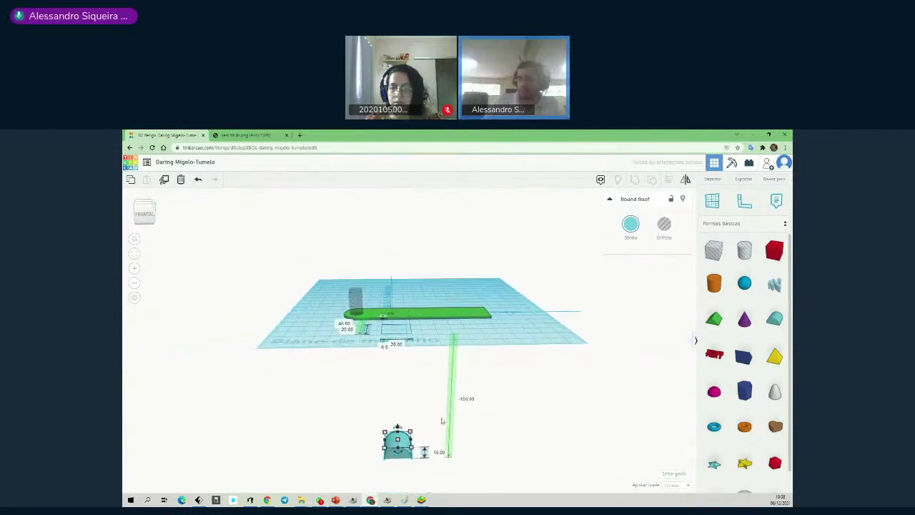
pyautogui.click(466, 398)
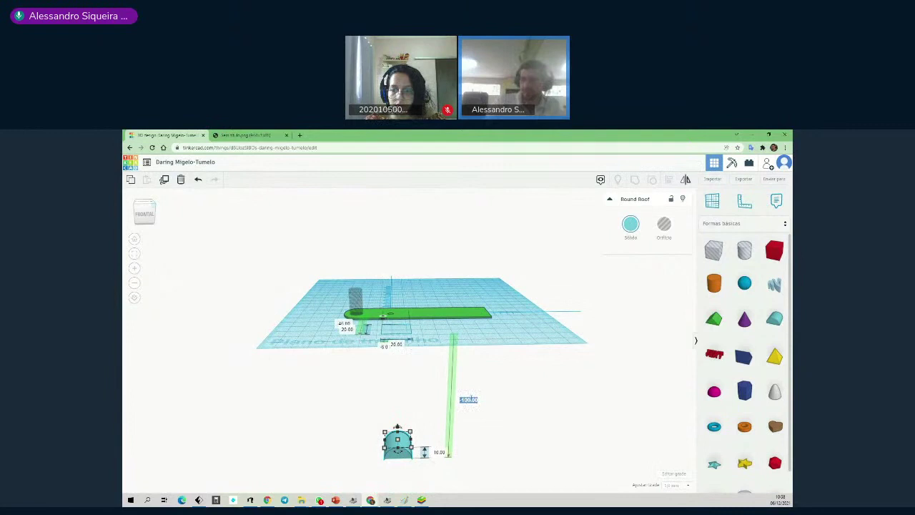
pyautogui.write('0')
pyautogui.press('Return')
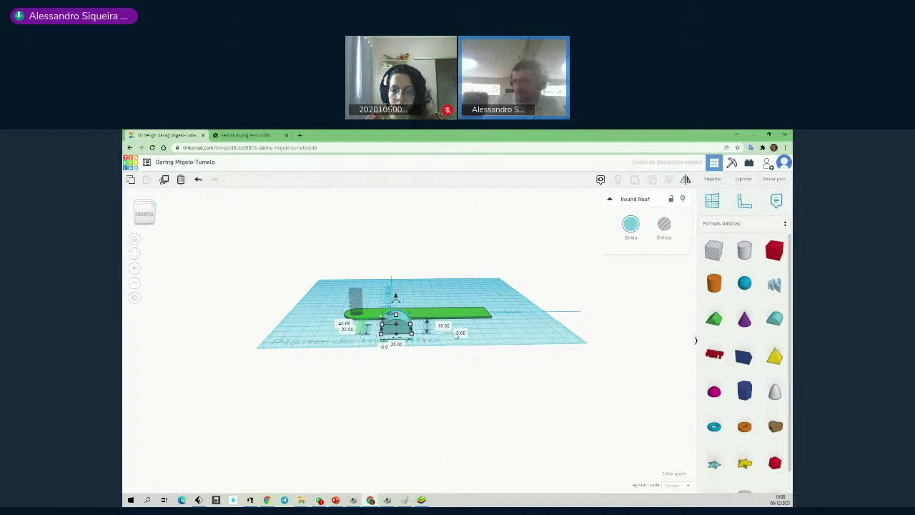
# Select the green tag base and the round roof in turn to view their dimensions and ruler offsets.
pyautogui.scroll(5, 461, 348)
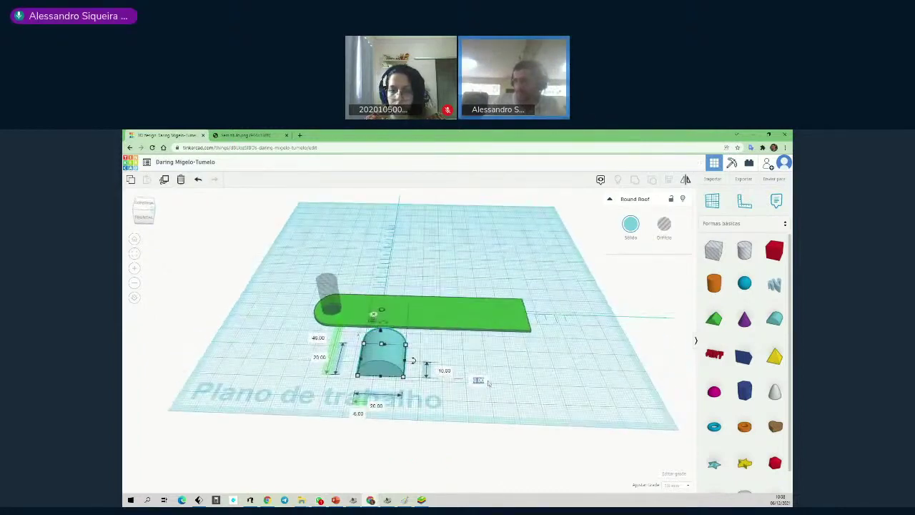
pyautogui.click(486, 326)
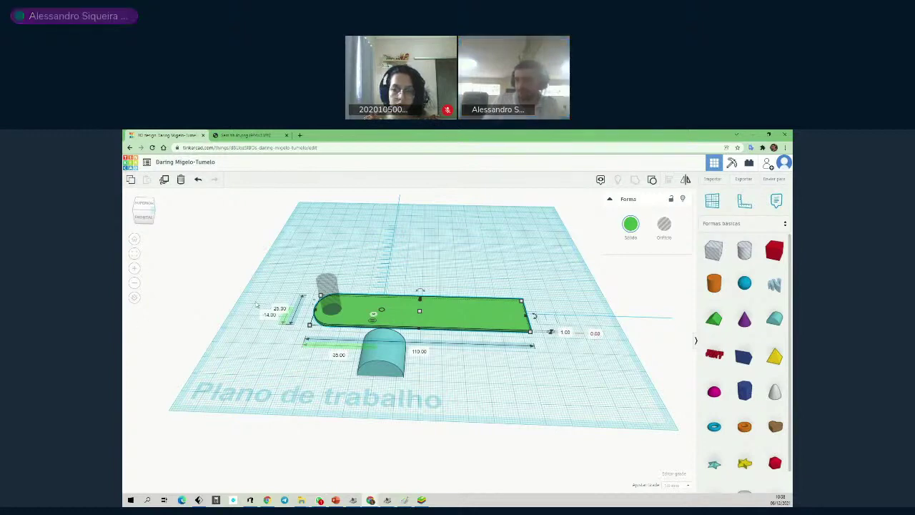
pyautogui.click(381, 357)
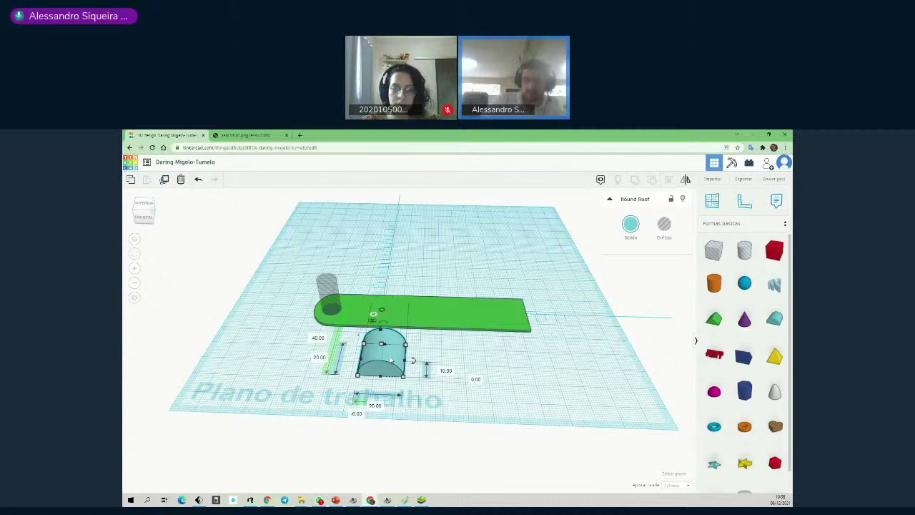
# Delete the round roof in front of the green tag base.
pyautogui.press('Delete')
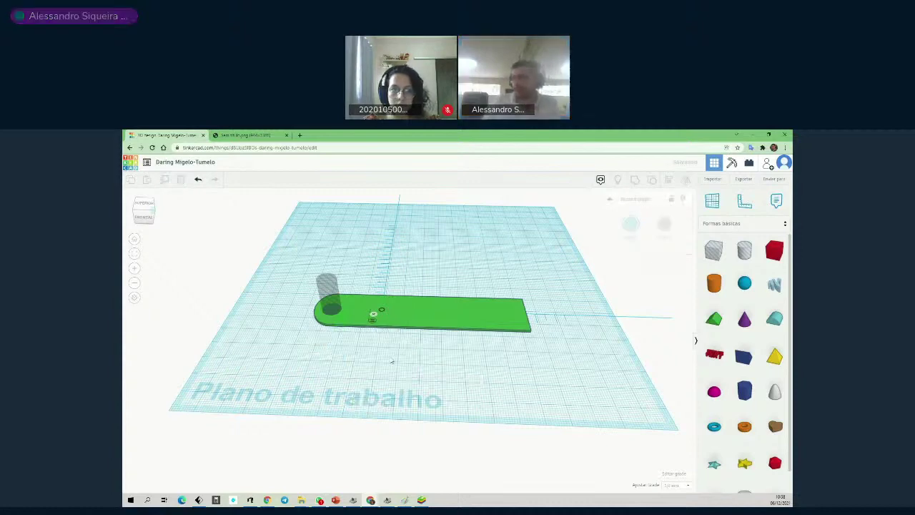
pyautogui.scroll(5, 404, 386)
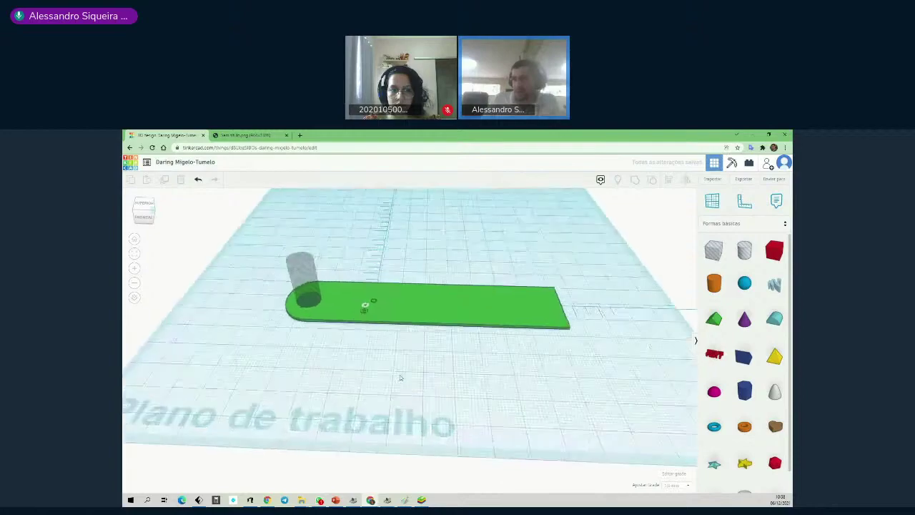
pyautogui.moveTo(334, 355); pyautogui.dragTo(327, 355, button='right')
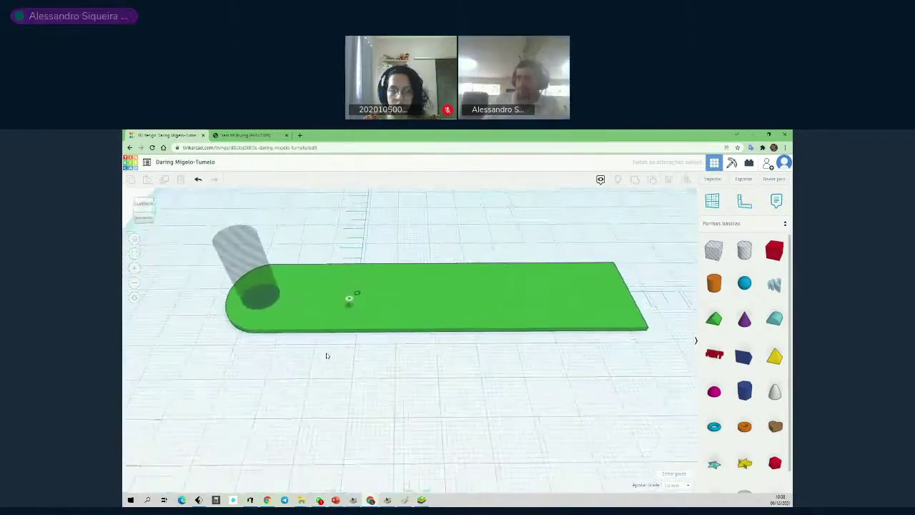
# Lower the hole cylinder at the tag's rounded end to elevation -7 mm so it passes through the green base.
pyautogui.moveTo(345, 370); pyautogui.dragTo(379, 388, button='middle')
pyautogui.scroll(-1, 385, 390)
pyautogui.moveTo(385, 389); pyautogui.dragTo(455, 435, button='right')
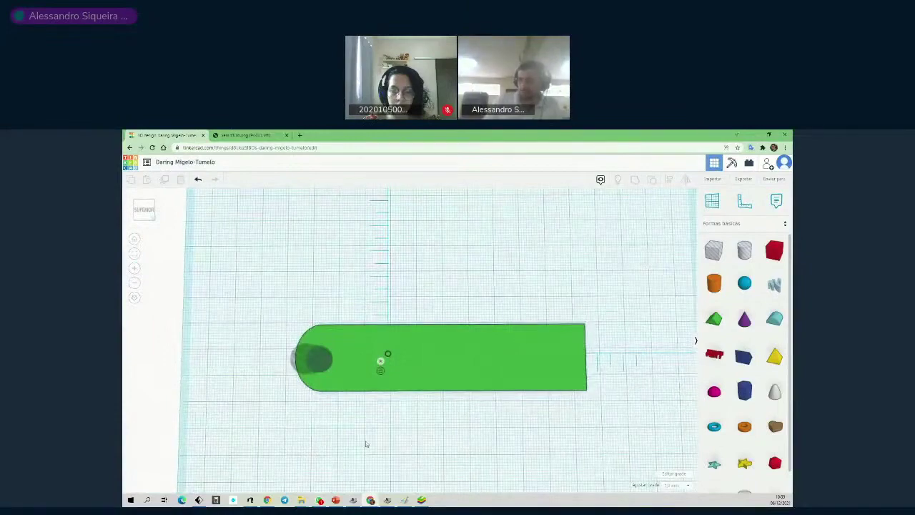
pyautogui.moveTo(363, 444); pyautogui.dragTo(443, 437, button='middle')
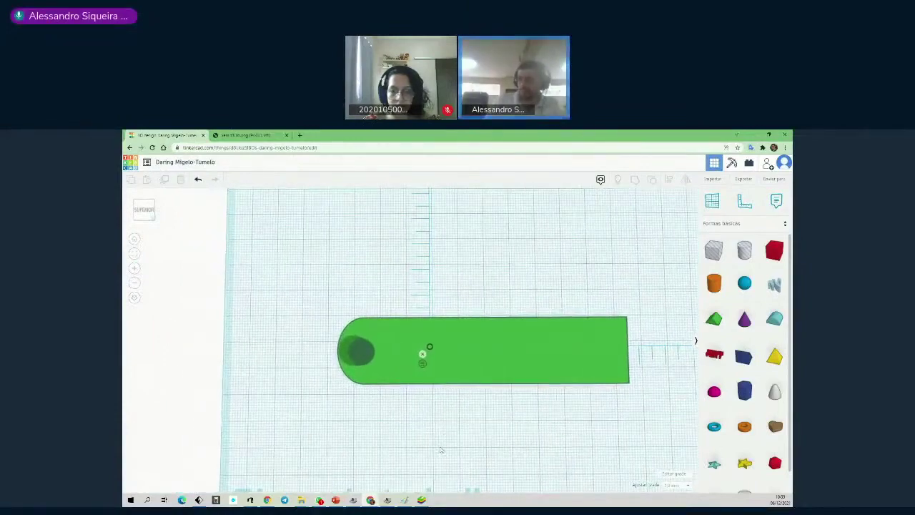
pyautogui.moveTo(441, 449); pyautogui.dragTo(449, 367, button='right')
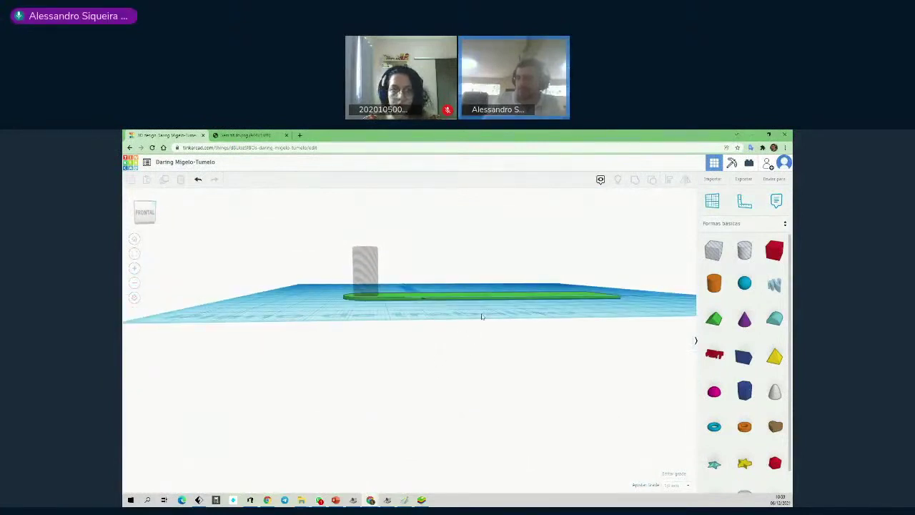
pyautogui.moveTo(482, 314); pyautogui.dragTo(410, 323, button='right')
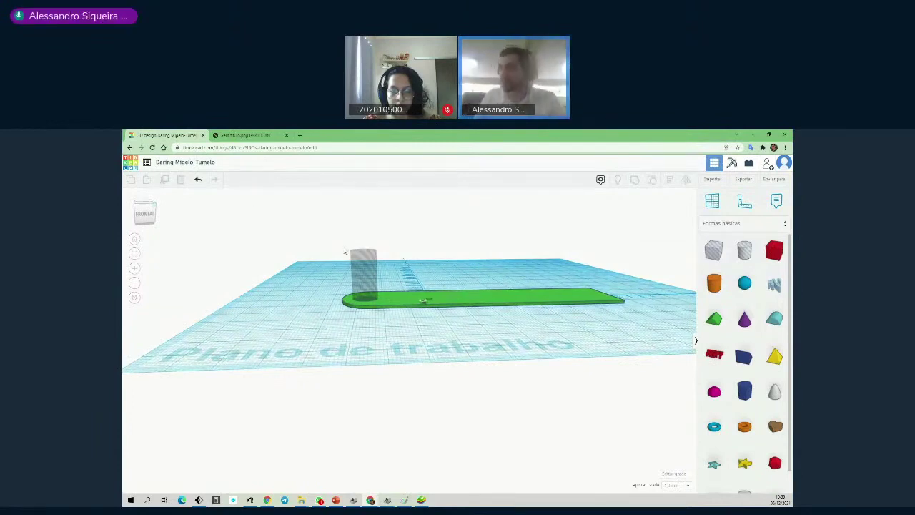
pyautogui.click(358, 268)
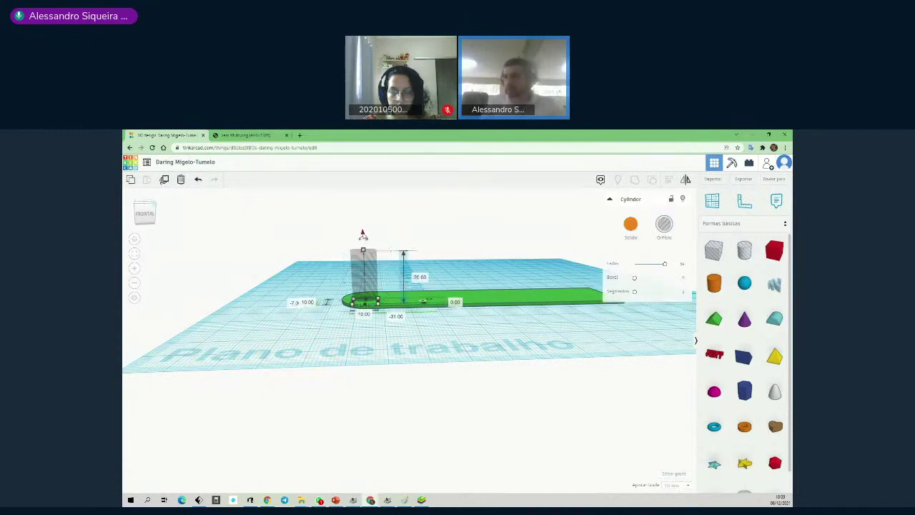
pyautogui.moveTo(363, 231); pyautogui.dragTo(367, 256)
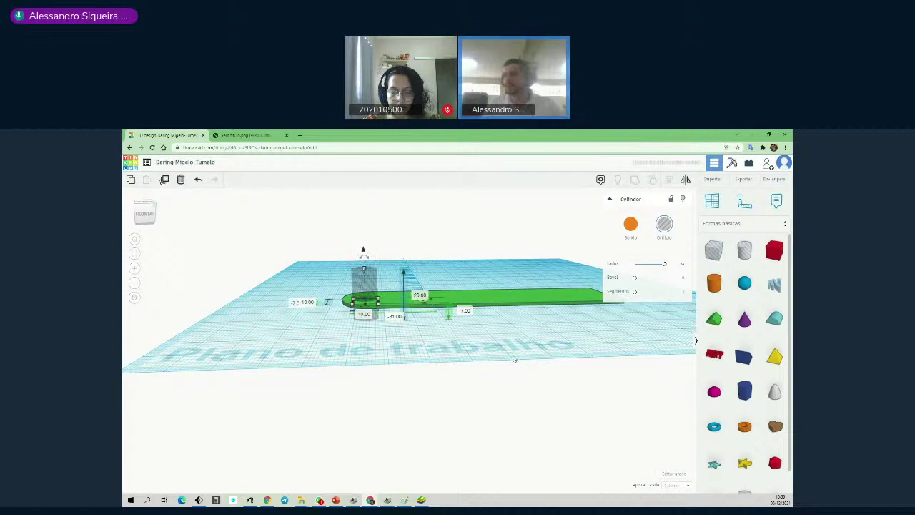
pyautogui.moveTo(514, 358); pyautogui.dragTo(544, 416, button='right')
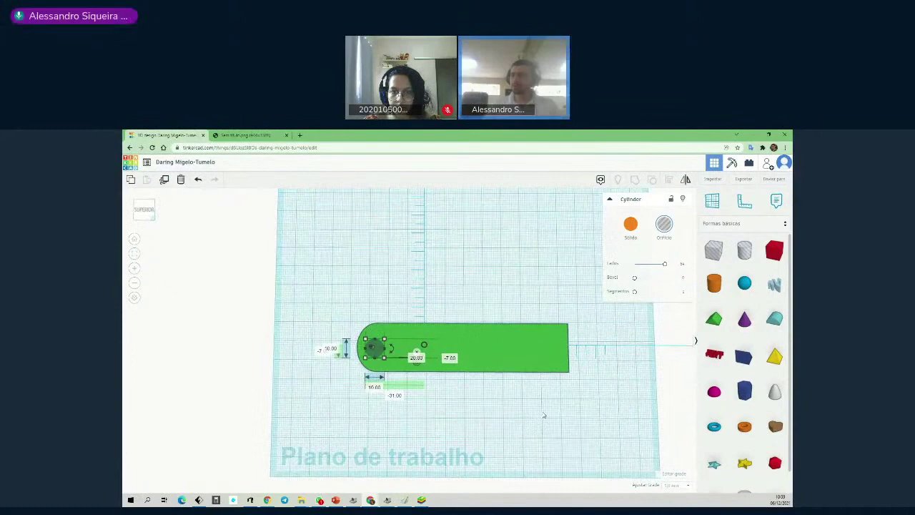
pyautogui.click(524, 355)
pyautogui.click(524, 441)
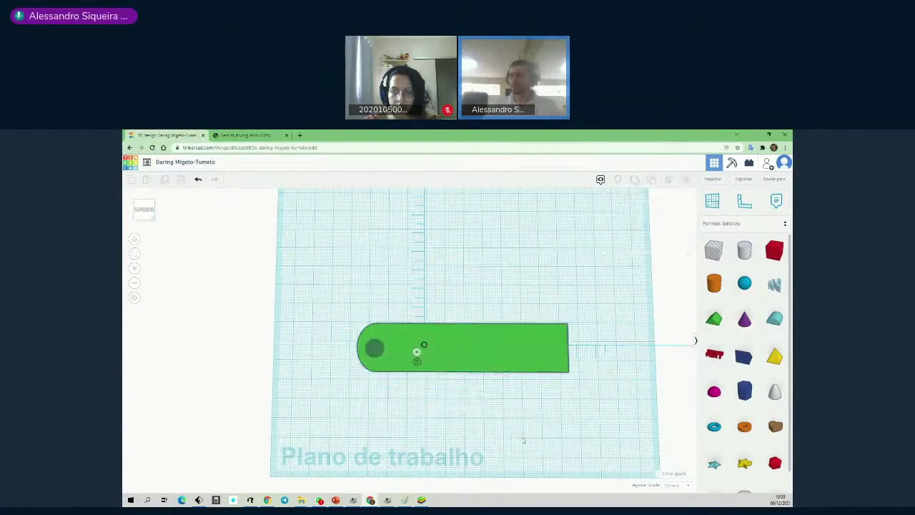
# Group the green tag base with the hole cylinder to cut the round hole through the rounded end.
pyautogui.moveTo(524, 441)
pyautogui.mouseDown(button='right')
pyautogui.moveTo(533, 351)
pyautogui.moveTo(524, 423)
pyautogui.mouseUp(button='right')
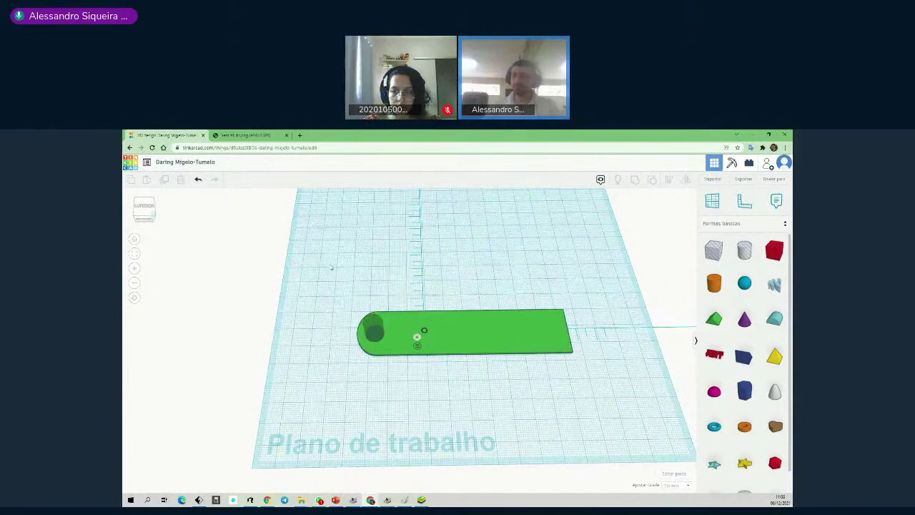
pyautogui.moveTo(325, 250); pyautogui.dragTo(619, 423)
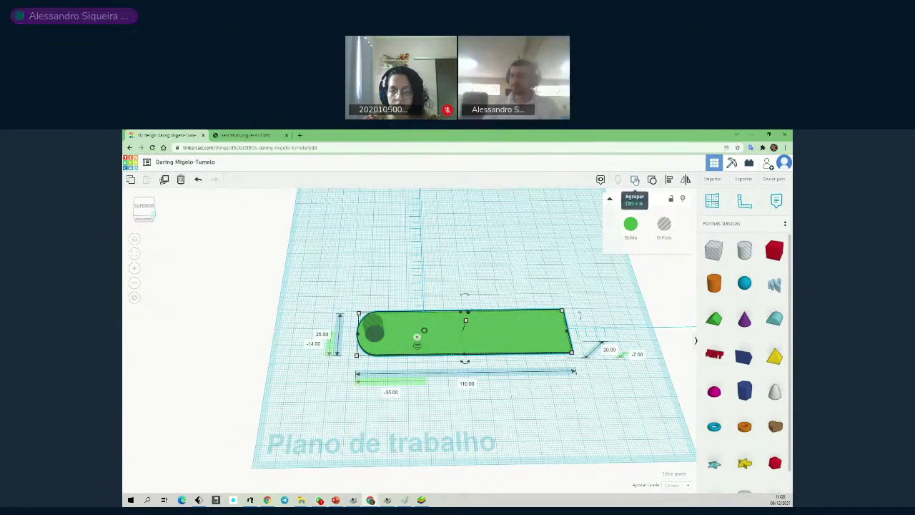
pyautogui.click(635, 180)
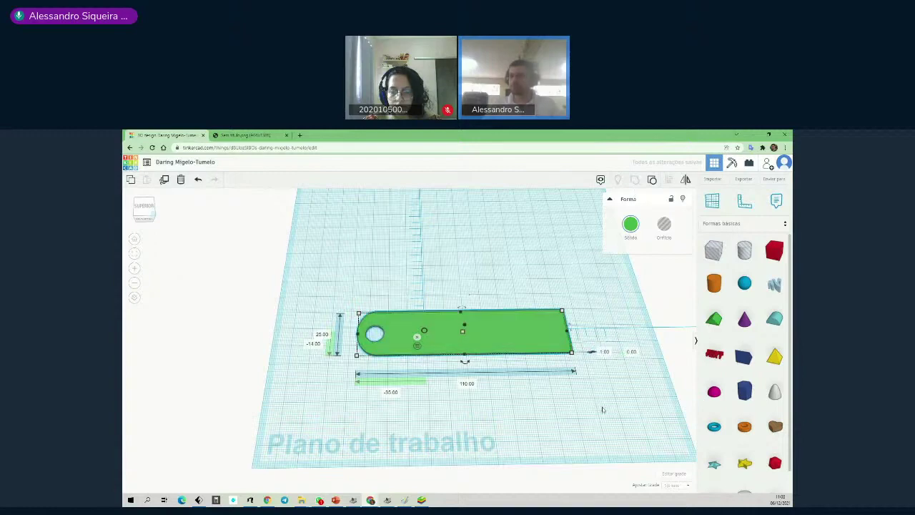
pyautogui.moveTo(605, 402); pyautogui.dragTo(587, 421, button='right')
pyautogui.click(568, 414)
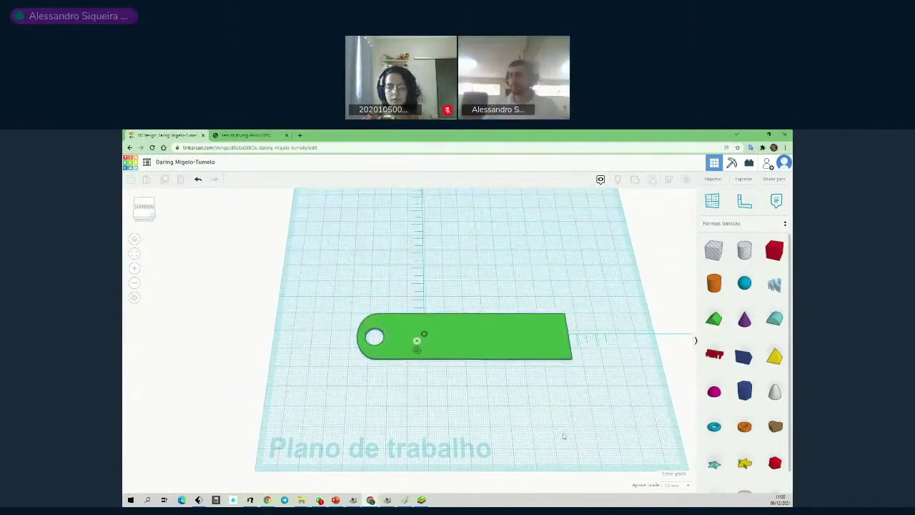
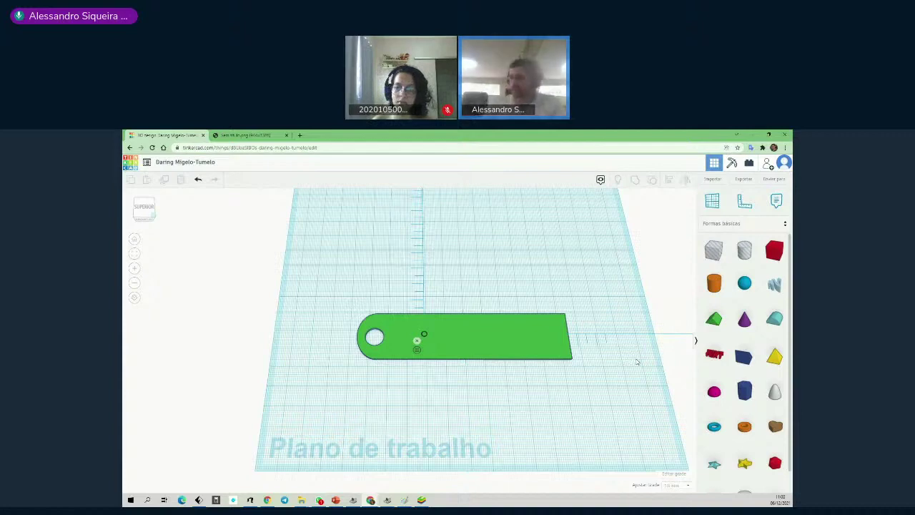
# Check the reference image of the finished tag and place a text shape on the green base.
pyautogui.click(253, 135)
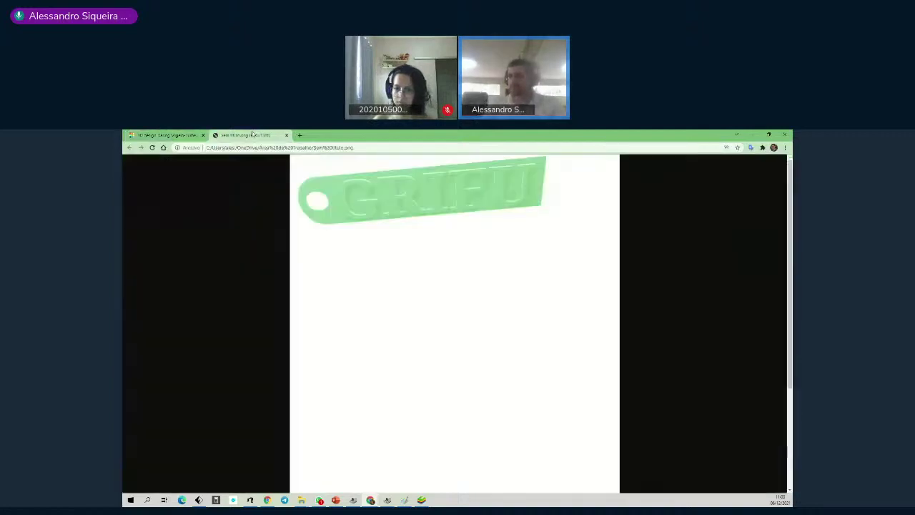
pyautogui.click(166, 134)
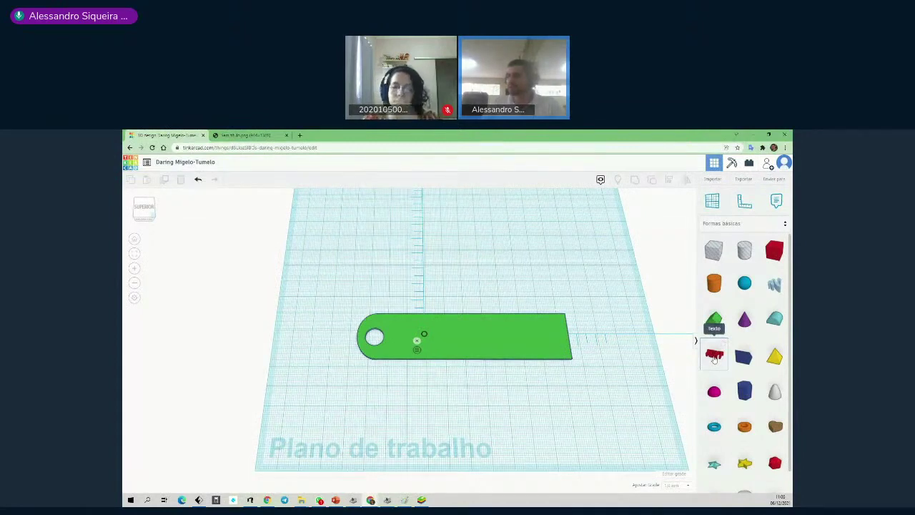
pyautogui.moveTo(713, 357); pyautogui.dragTo(470, 340)
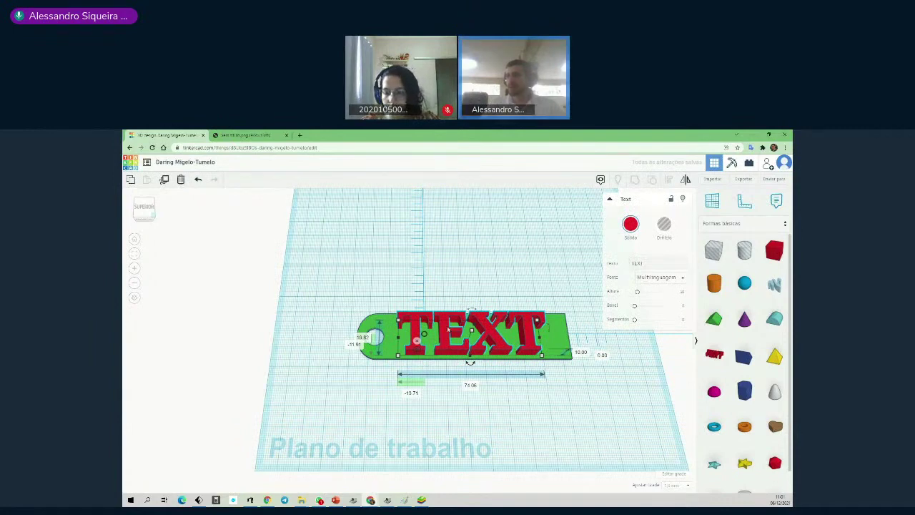
# Change the wording of the text shape on the tag to GRIFU.
pyautogui.click(650, 263)
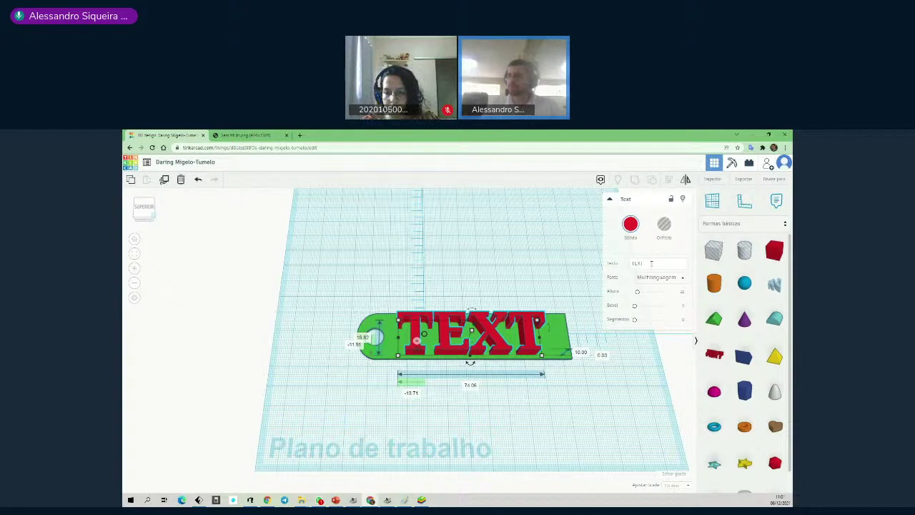
pyautogui.doubleClick(650, 263)
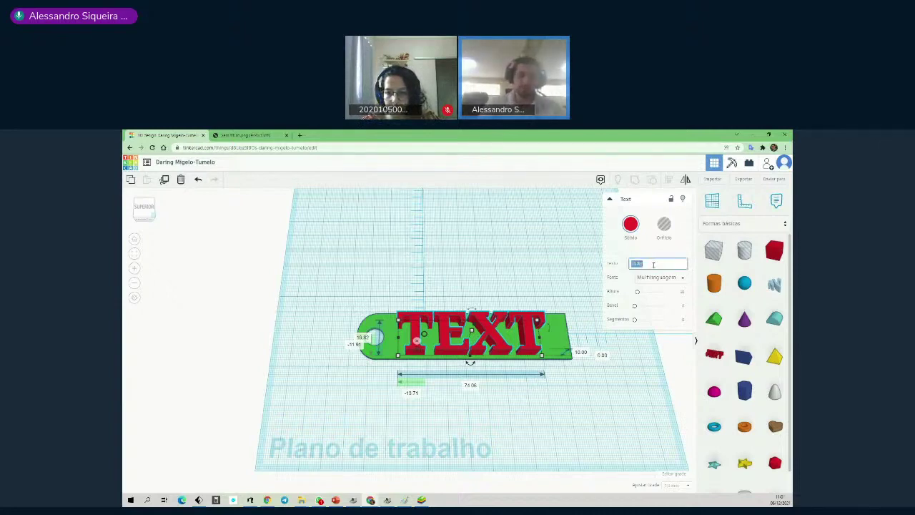
pyautogui.write('G')
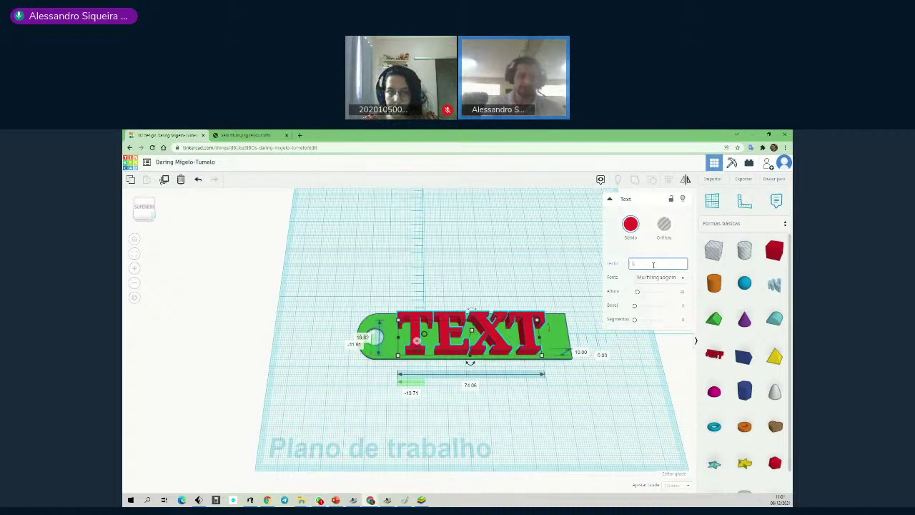
pyautogui.write('RIFU')
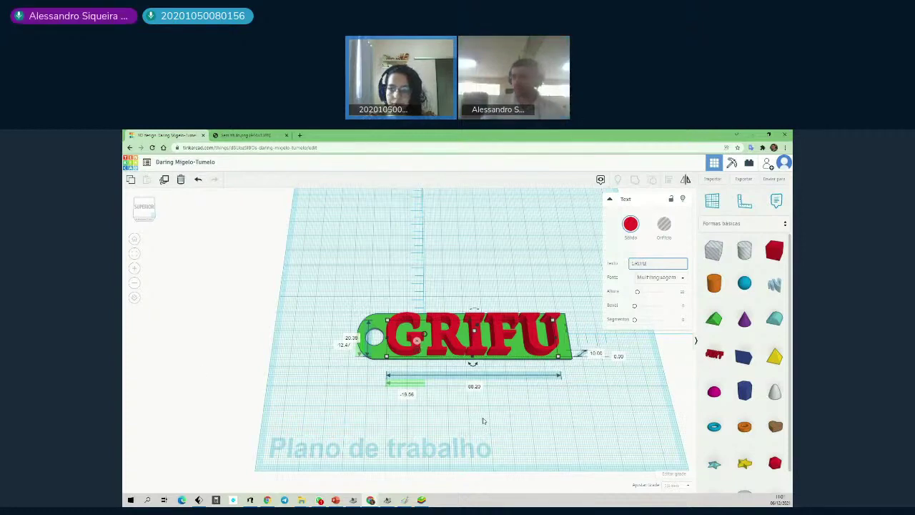
pyautogui.click(548, 413)
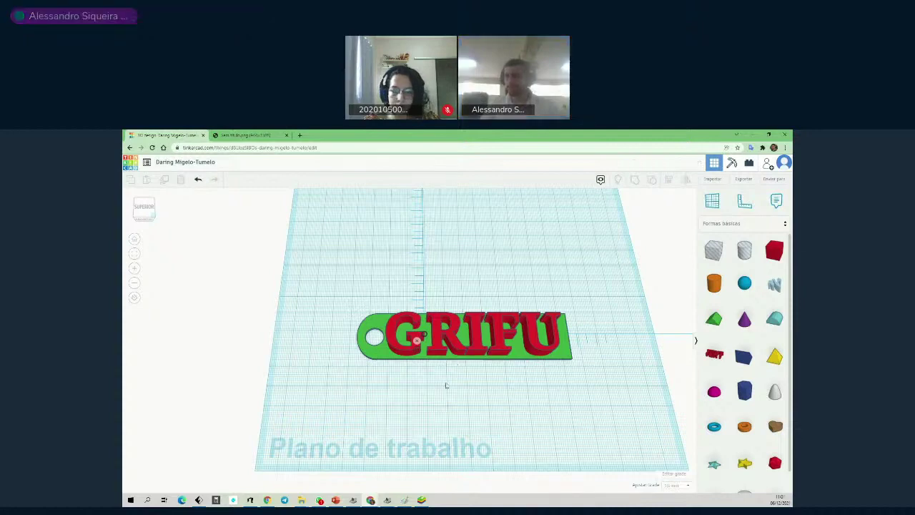
# Undo the text shape on the tag and the grouping of the base with the hole cylinder.
pyautogui.click(198, 179)
pyautogui.click(198, 180)
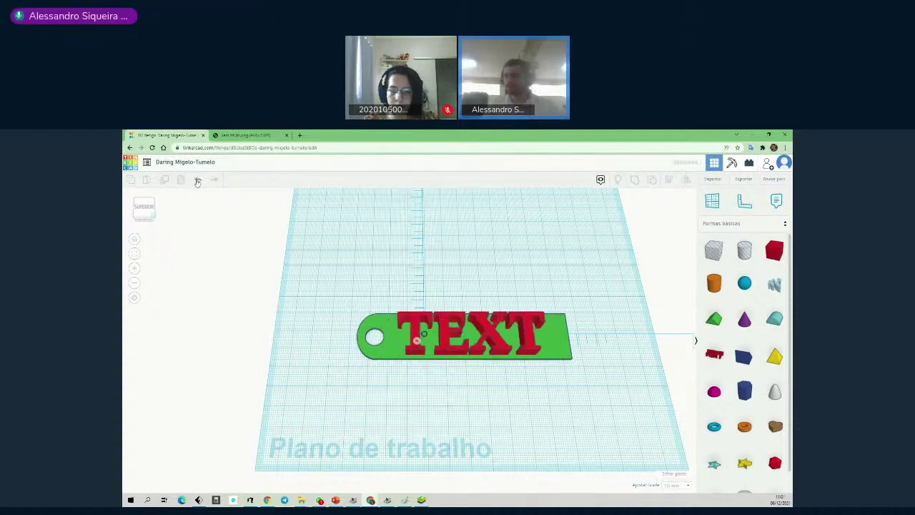
pyautogui.click(198, 179)
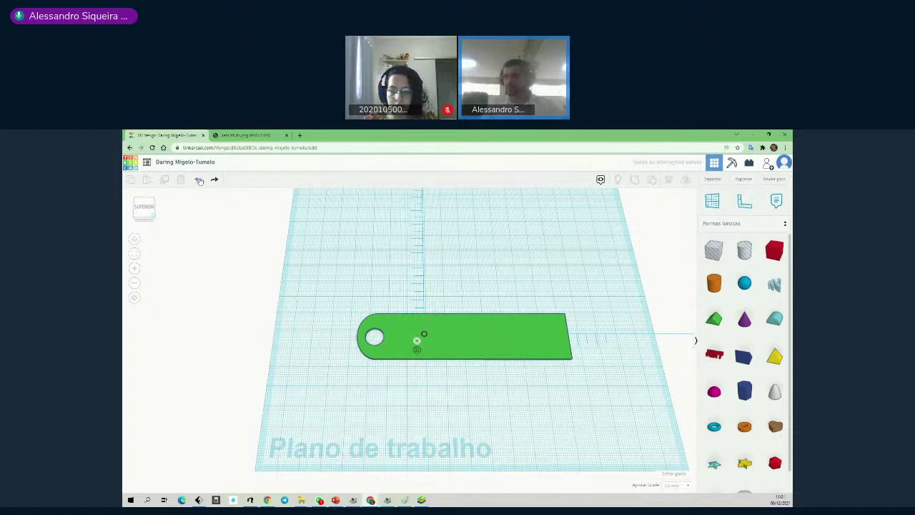
pyautogui.click(198, 180)
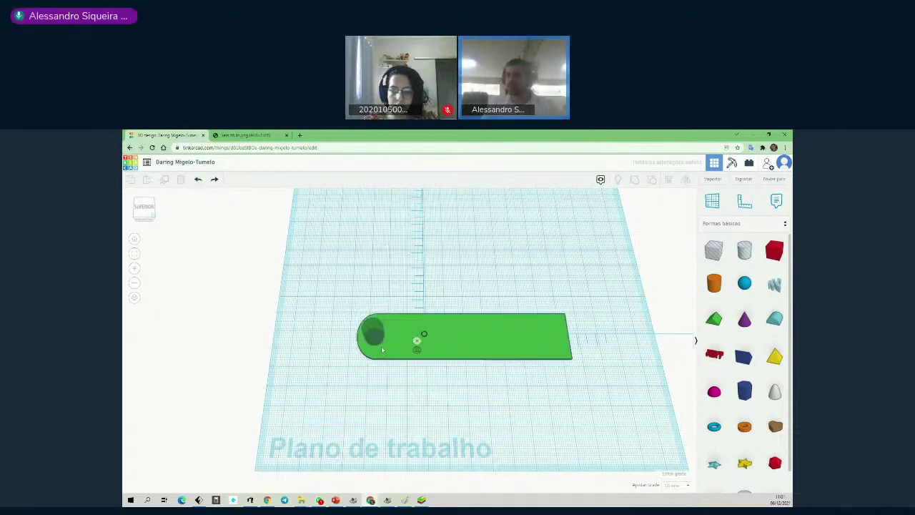
# Select the hole cylinder in the tag's rounded end and open its width and depth values in turn.
pyautogui.click(372, 332)
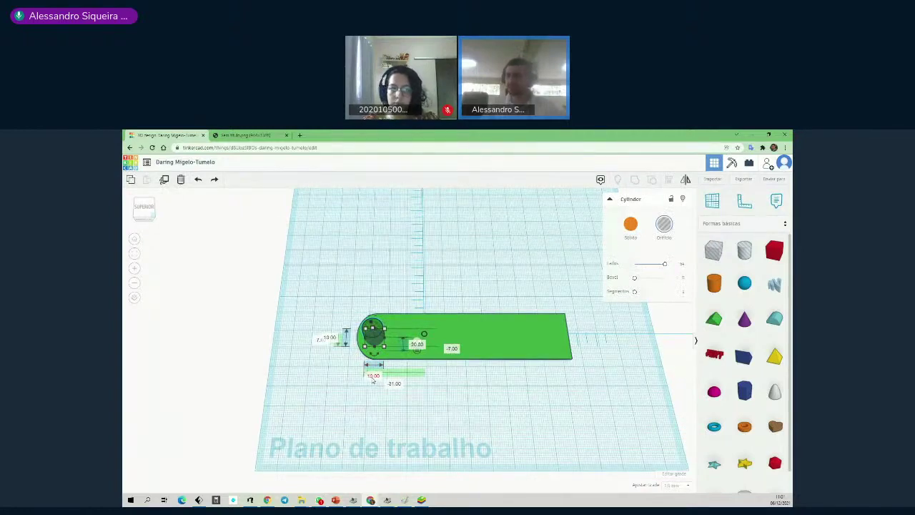
pyautogui.moveTo(415, 409); pyautogui.dragTo(476, 388, button='right')
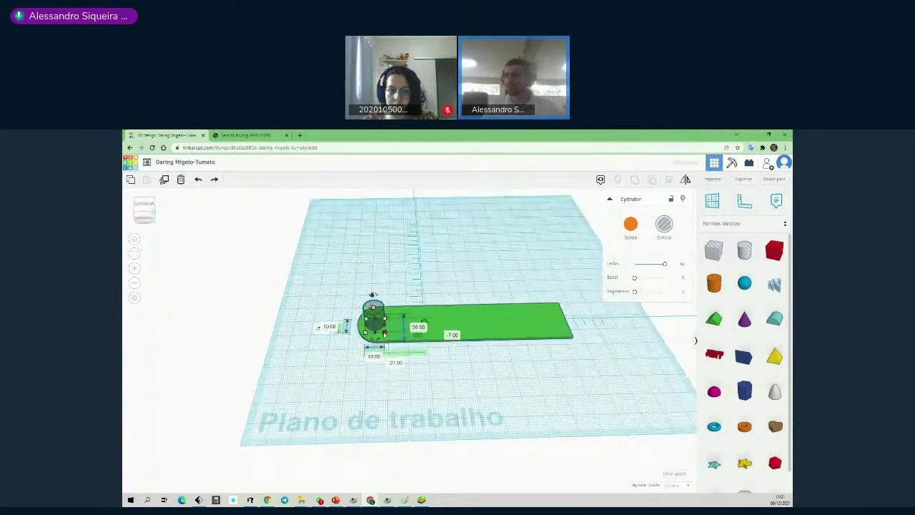
pyautogui.click(374, 355)
pyautogui.press('Return')
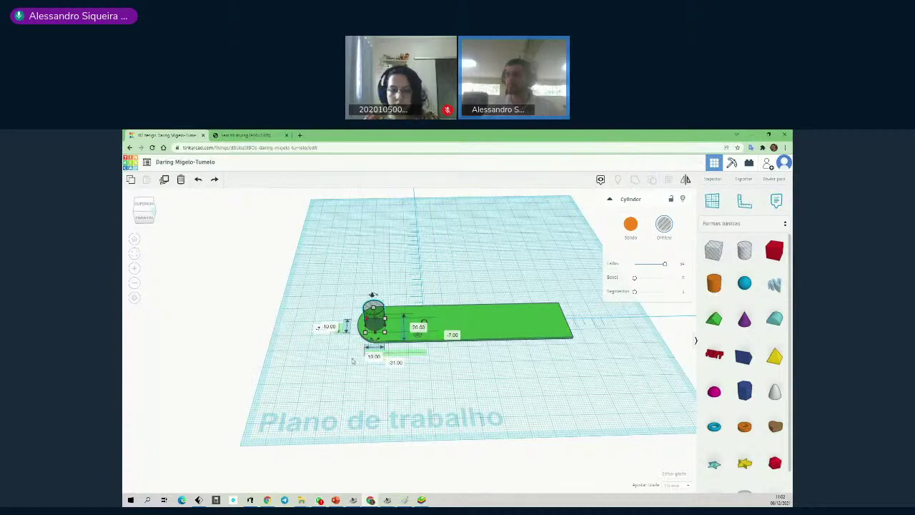
pyautogui.click(328, 328)
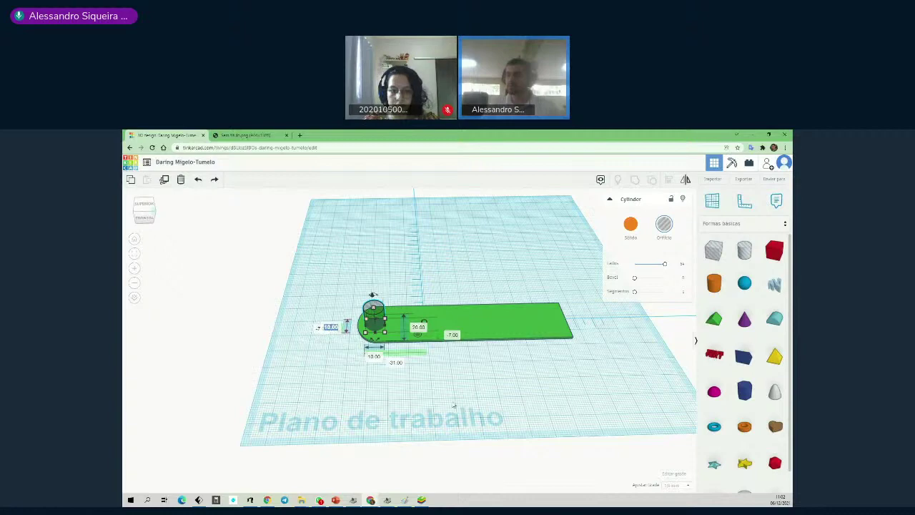
pyautogui.press('Return')
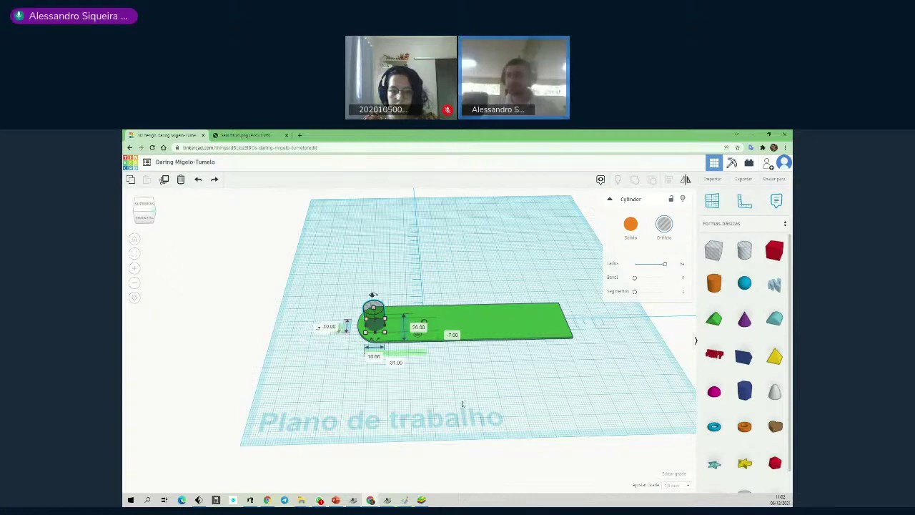
# Adjust the hole cylinder's height relative to the workplane to an elevation of -6 mm, seen from the front.
pyautogui.moveTo(491, 388); pyautogui.dragTo(404, 348, button='right')
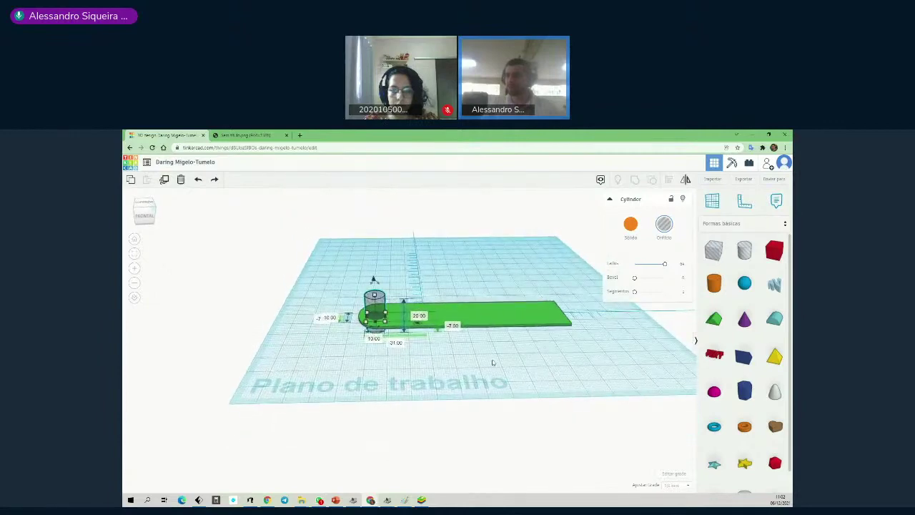
pyautogui.moveTo(492, 362); pyautogui.dragTo(337, 315, button='right')
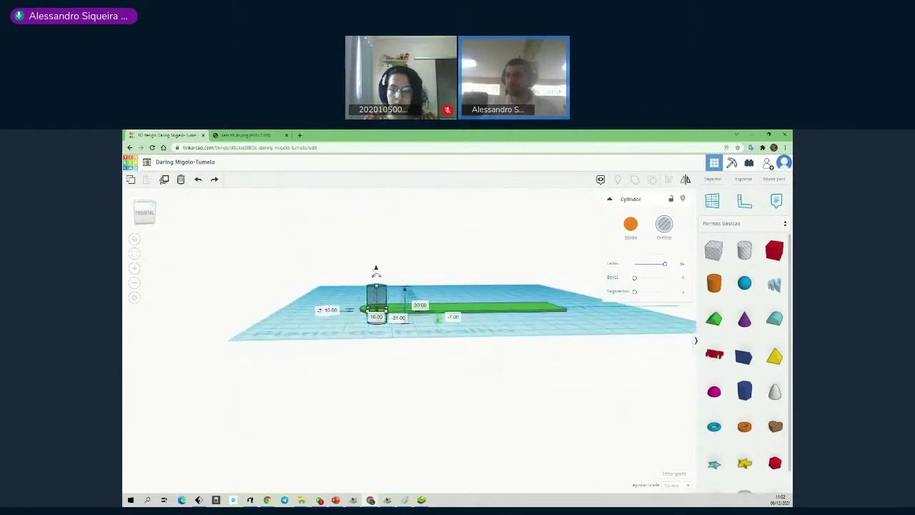
pyautogui.moveTo(376, 272)
pyautogui.mouseDown()
pyautogui.moveTo(378, 219)
pyautogui.moveTo(378, 275)
pyautogui.mouseUp()
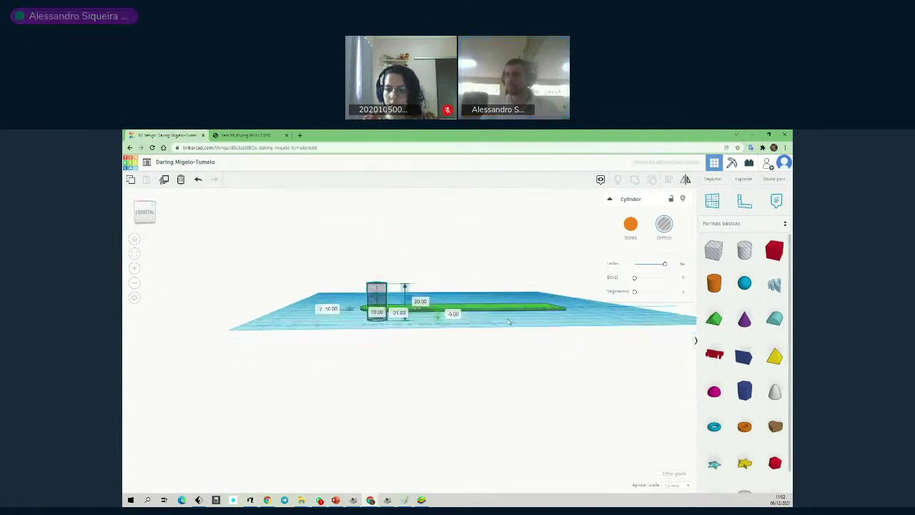
# Lower the hole cylinder to an elevation of -7 mm and group it with the green base to cut the round hole.
pyautogui.moveTo(509, 321); pyautogui.dragTo(510, 320, button='right')
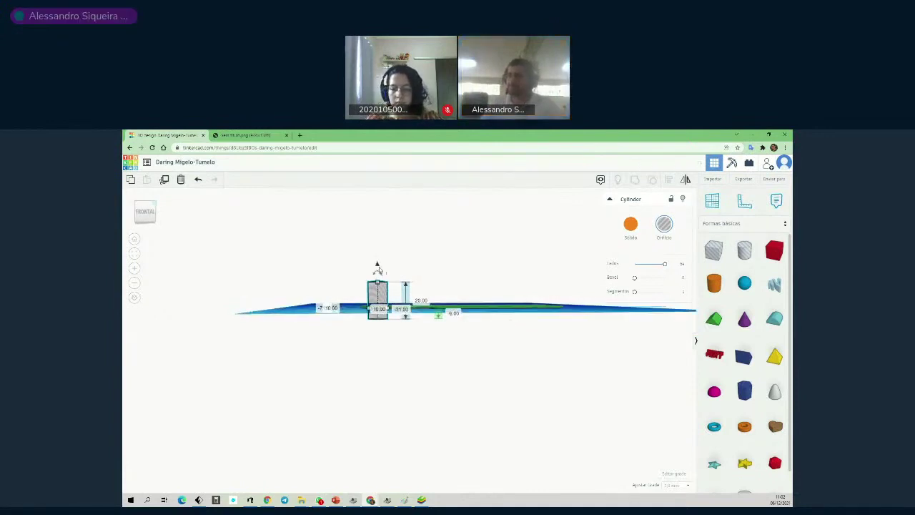
pyautogui.moveTo(378, 270)
pyautogui.mouseDown()
pyautogui.moveTo(376, 239)
pyautogui.moveTo(381, 271)
pyautogui.mouseUp()
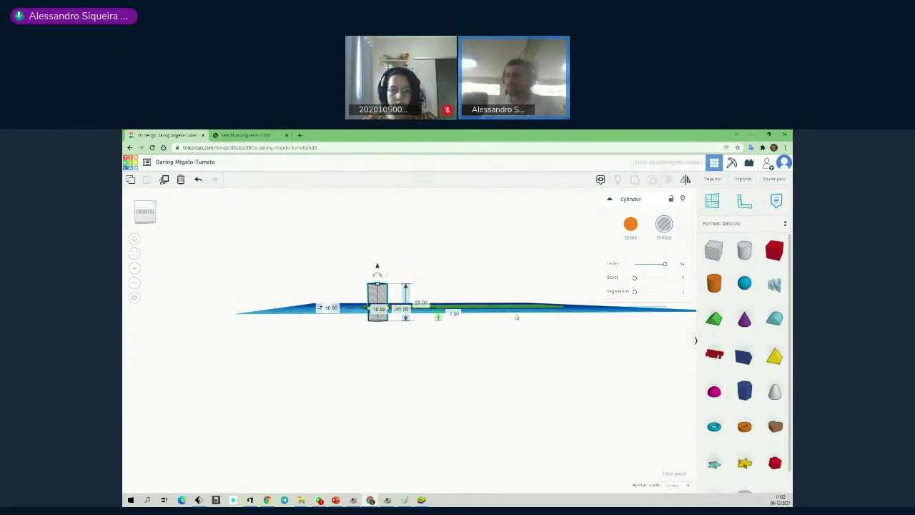
pyautogui.moveTo(506, 311); pyautogui.dragTo(504, 402, button='right')
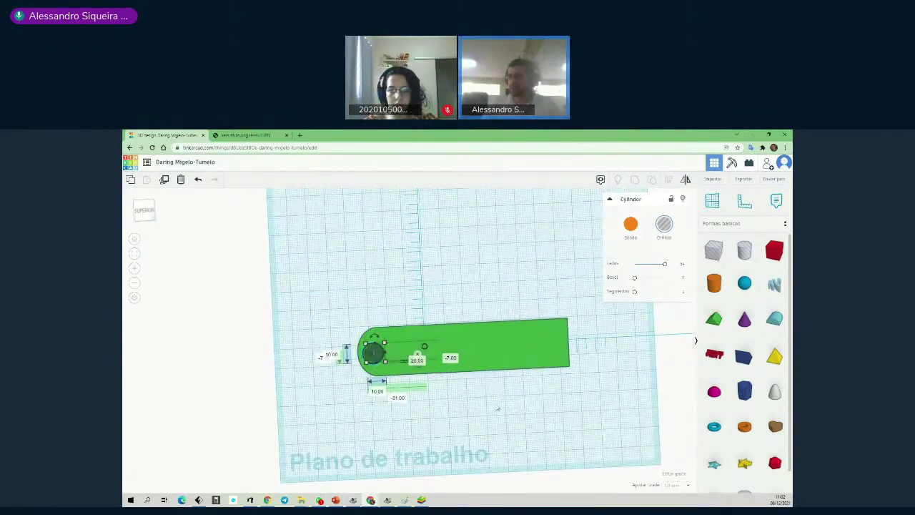
pyautogui.moveTo(464, 414); pyautogui.dragTo(524, 413, button='right')
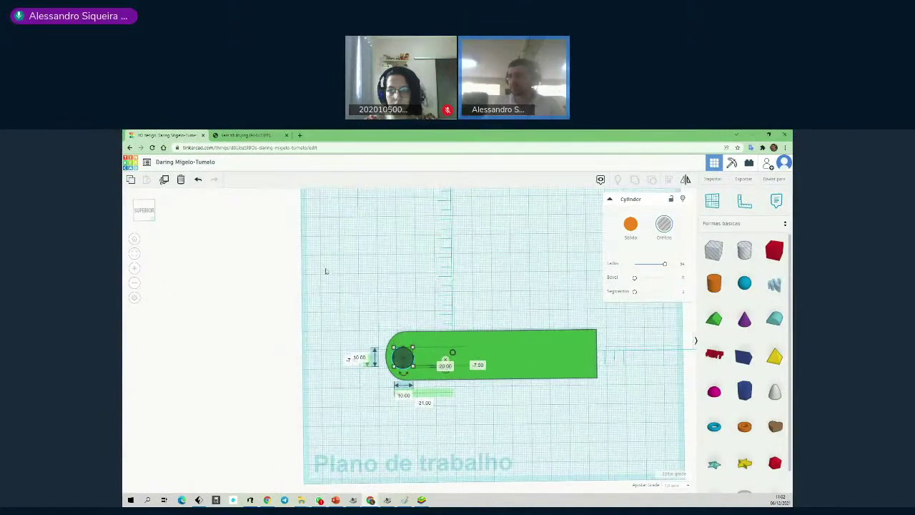
pyautogui.moveTo(325, 271); pyautogui.dragTo(654, 442)
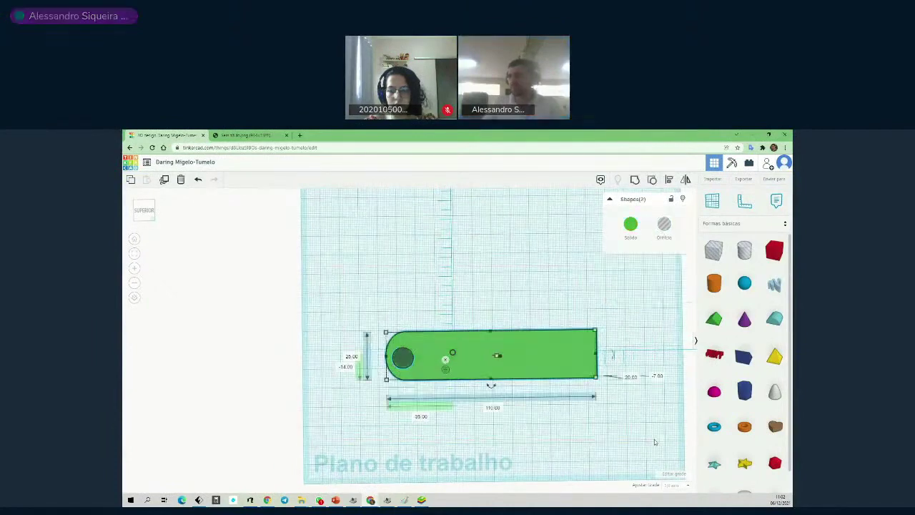
pyautogui.click(636, 181)
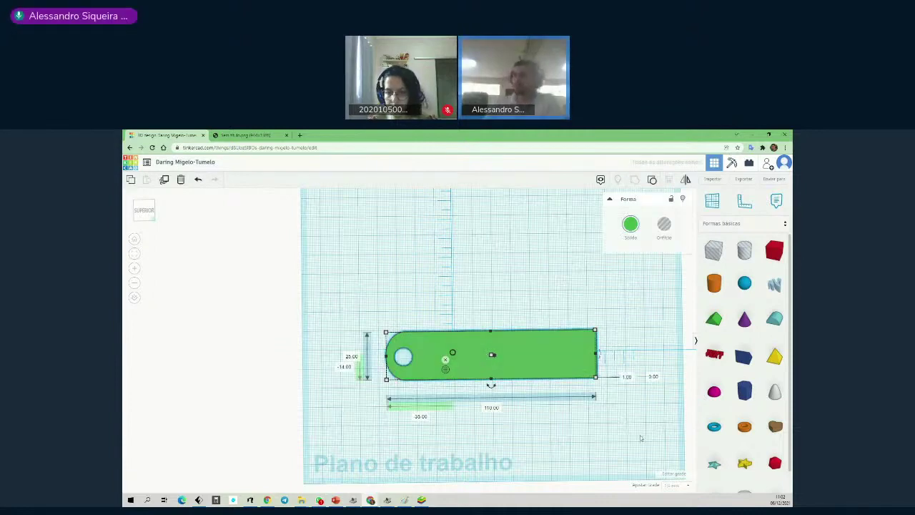
pyautogui.click(598, 438)
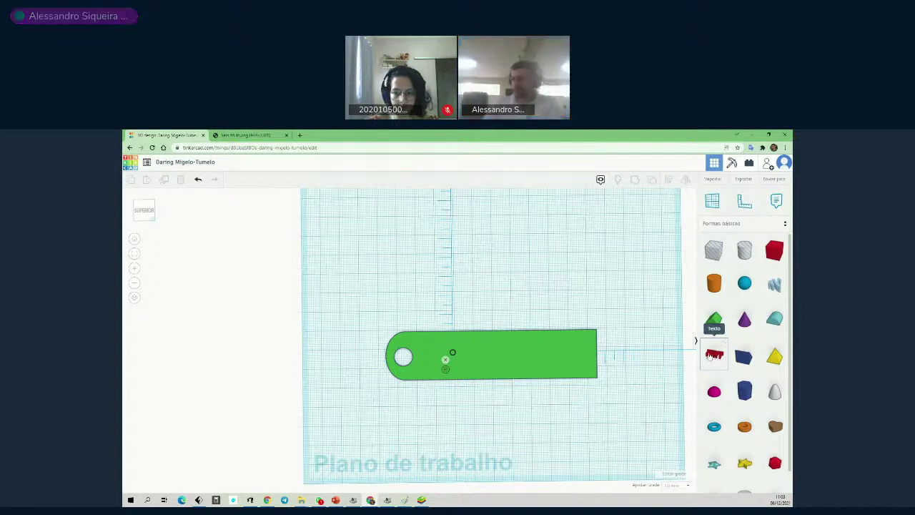
# Place a text shape on the green tag beside the round hole and set its wording to GRIFU.
pyautogui.moveTo(709, 357); pyautogui.dragTo(506, 357)
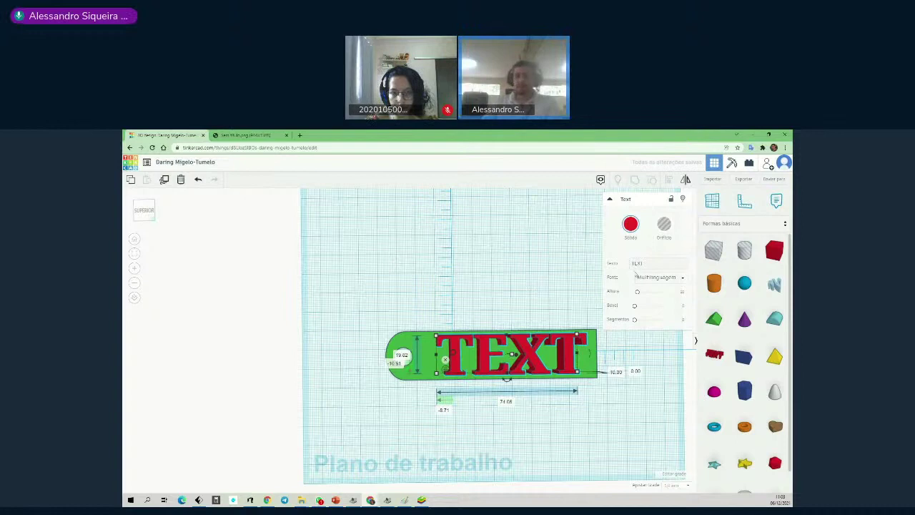
pyautogui.click(673, 265)
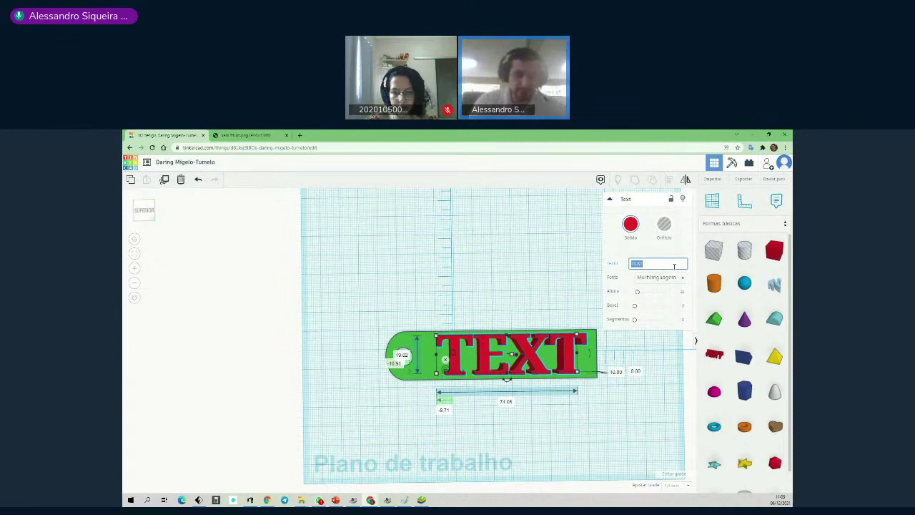
pyautogui.write('GRIFU')
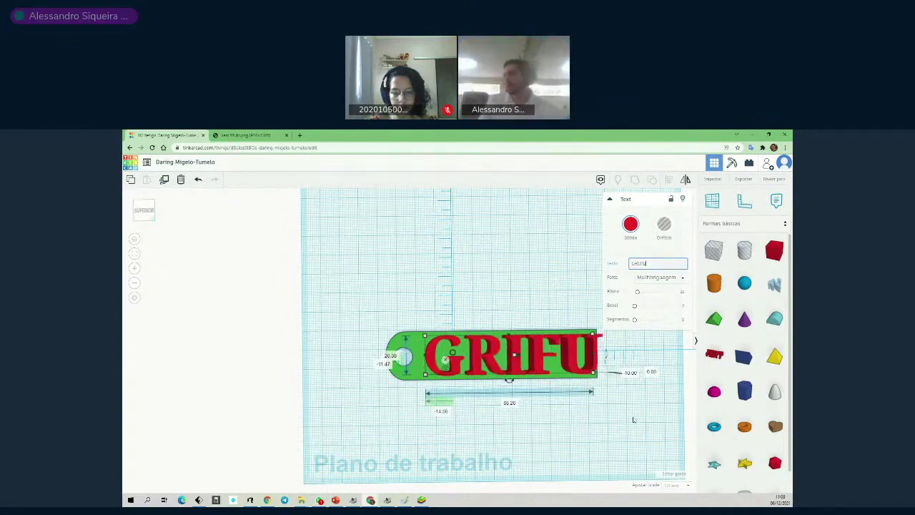
pyautogui.click(537, 312)
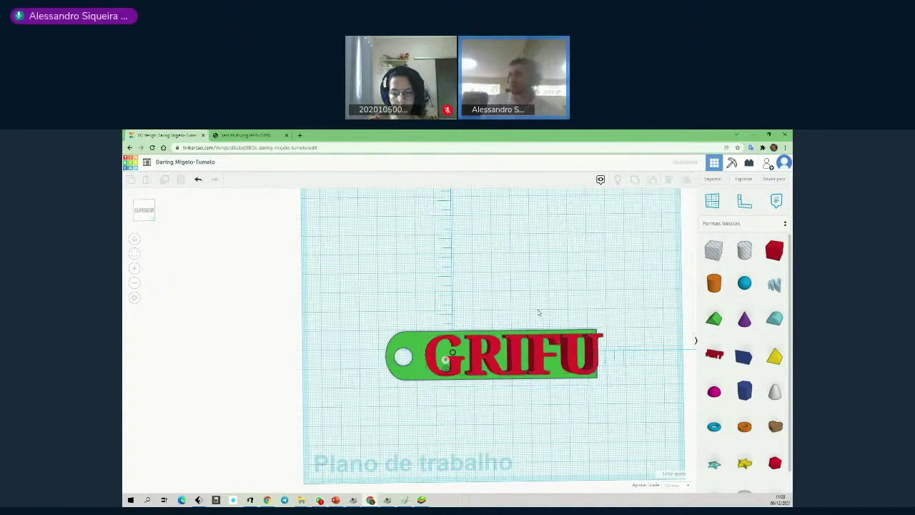
pyautogui.click(536, 358)
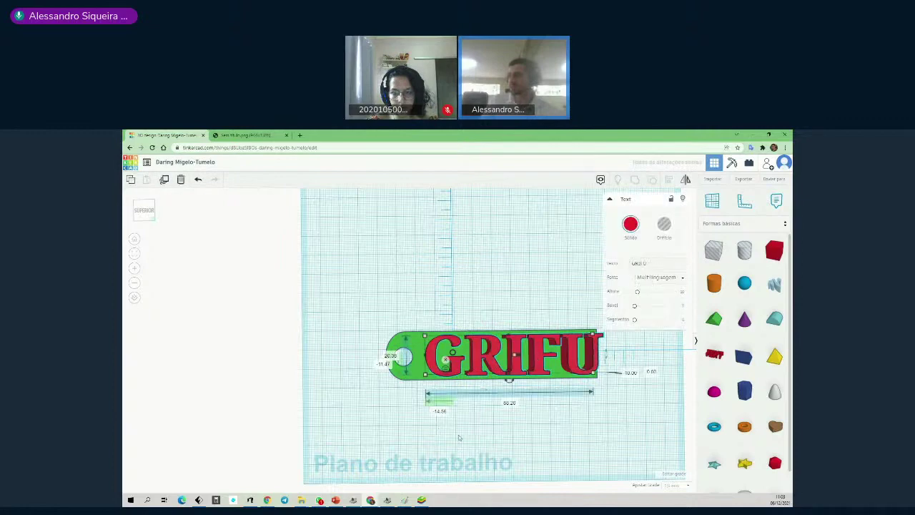
pyautogui.click(656, 263)
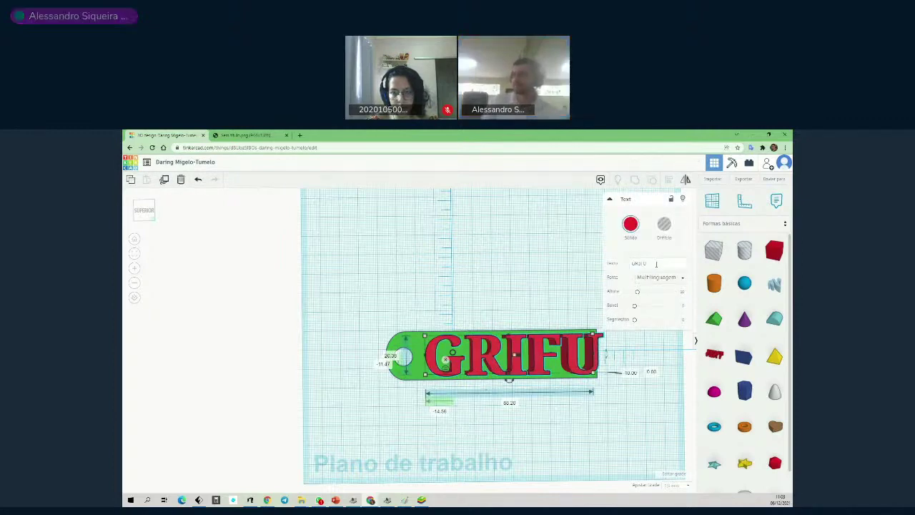
pyautogui.click(564, 425)
# Place a solid Round Roof shape on the workplane in front of the tag's rounded end.
pyautogui.moveTo(564, 424); pyautogui.dragTo(562, 351, button='right')
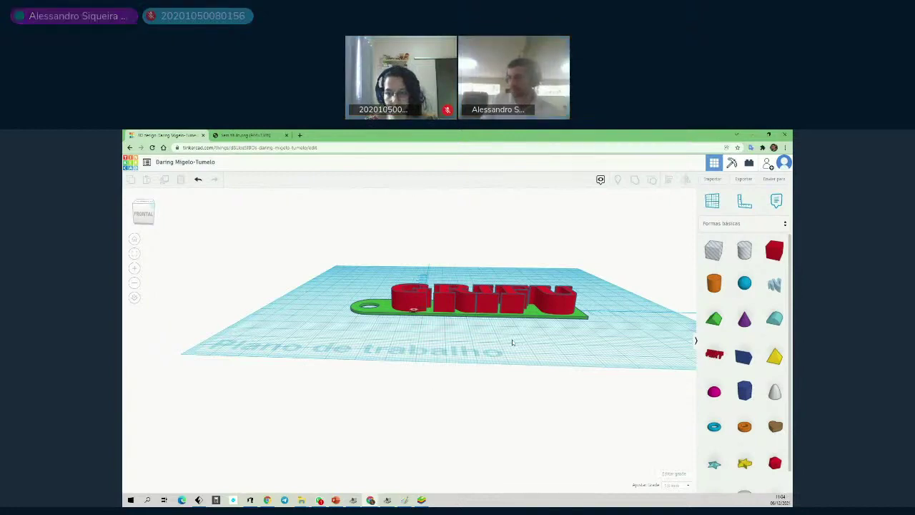
pyautogui.moveTo(511, 341); pyautogui.dragTo(517, 365, button='right')
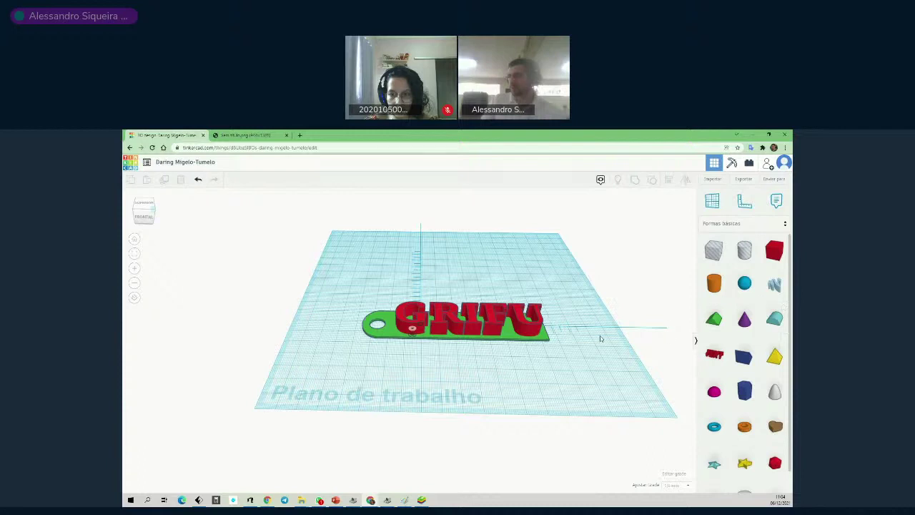
pyautogui.moveTo(775, 320); pyautogui.dragTo(374, 377)
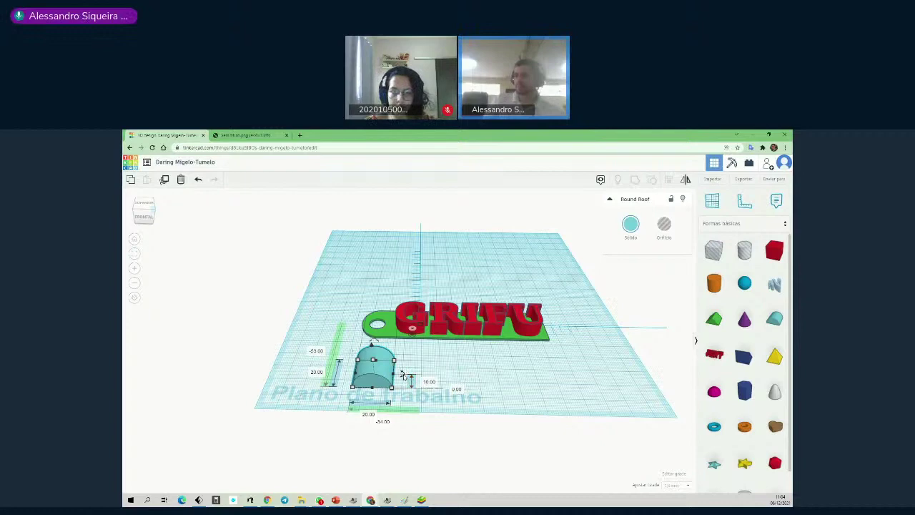
# Rotate the round roof about a quarter turn around its vertical axis on the workplane.
pyautogui.moveTo(402, 374); pyautogui.dragTo(379, 345)
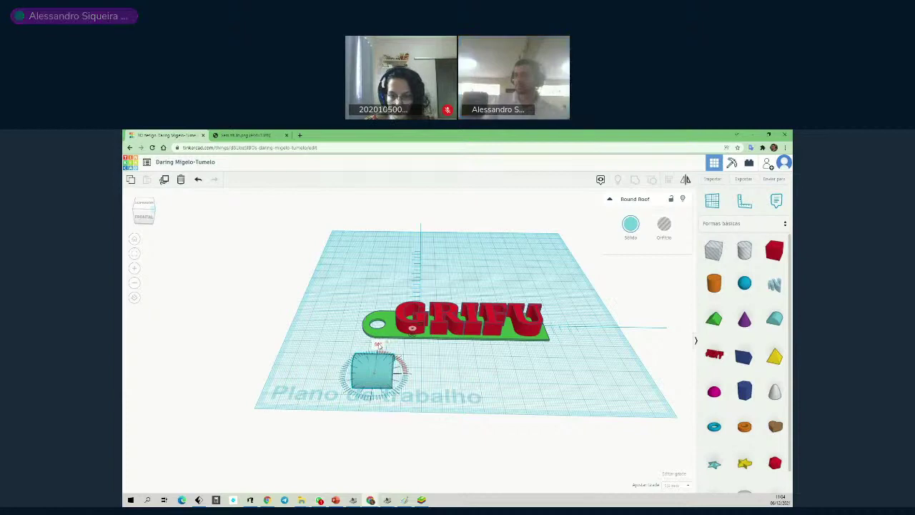
pyautogui.click(494, 372)
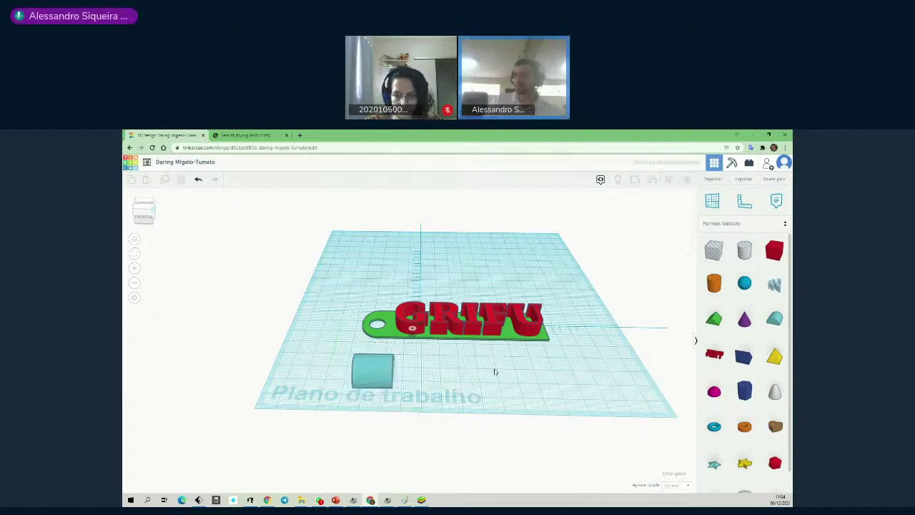
pyautogui.click(376, 375)
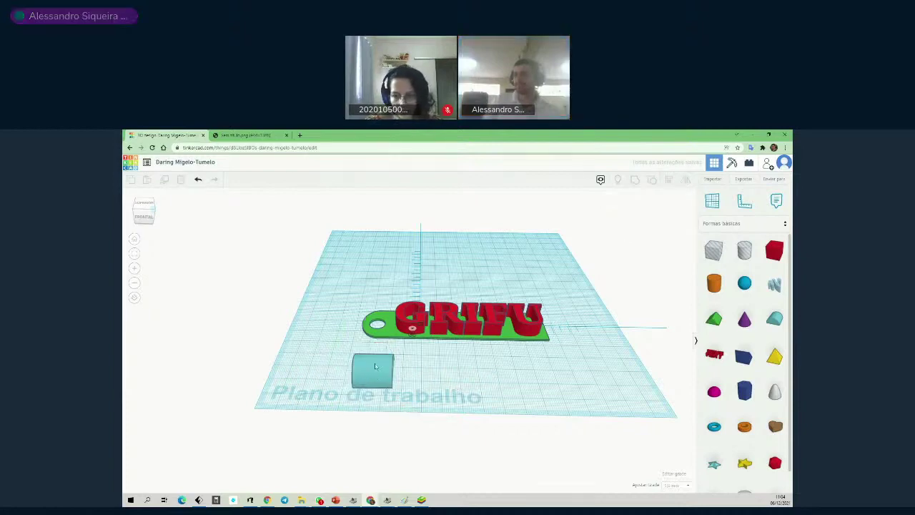
# Try tipping the round roof 90° so it stands on end, and undo the rotation.
pyautogui.moveTo(372, 344)
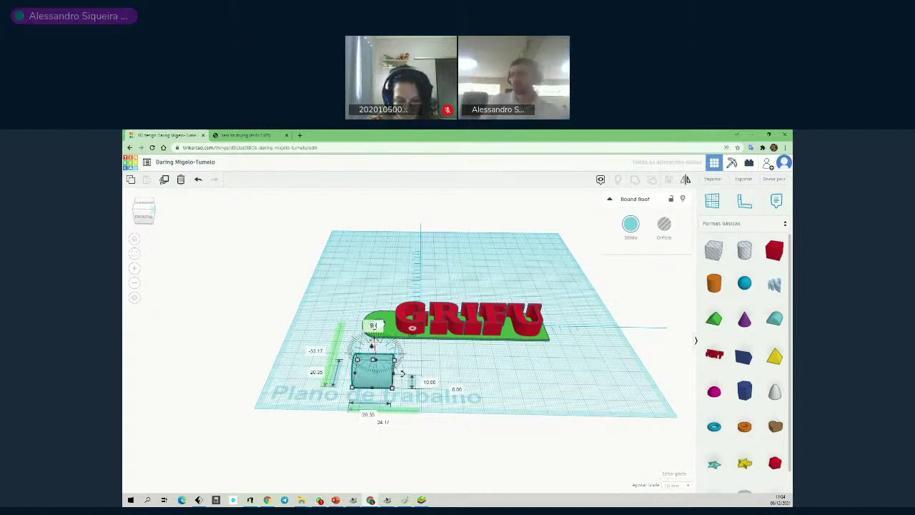
pyautogui.moveTo(372, 345); pyautogui.dragTo(374, 328)
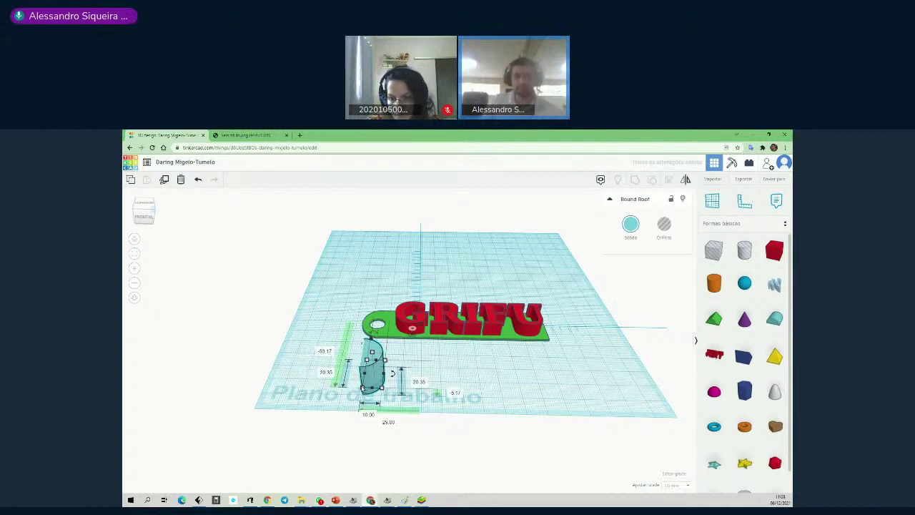
pyautogui.hotkey('ctrl', 'z')
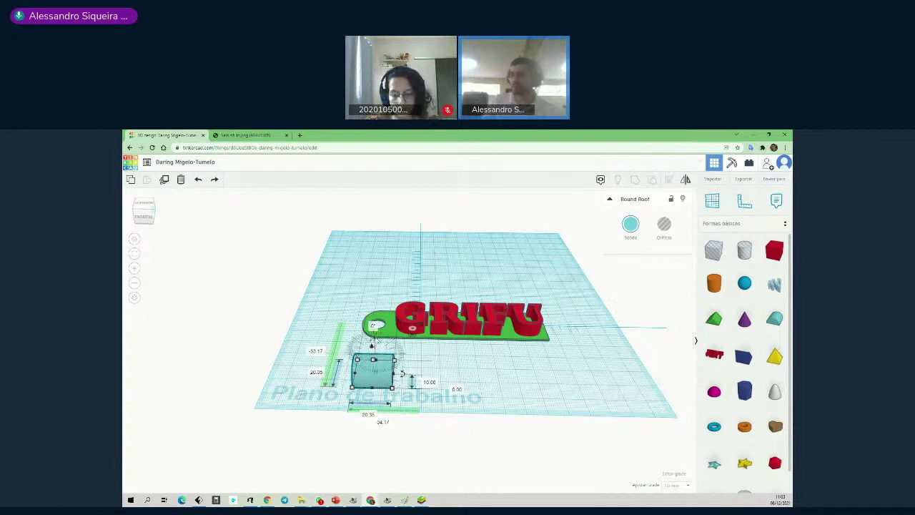
# Tip the round roof 90° to stand it on end, and delete it from the workplane.
pyautogui.click(373, 341)
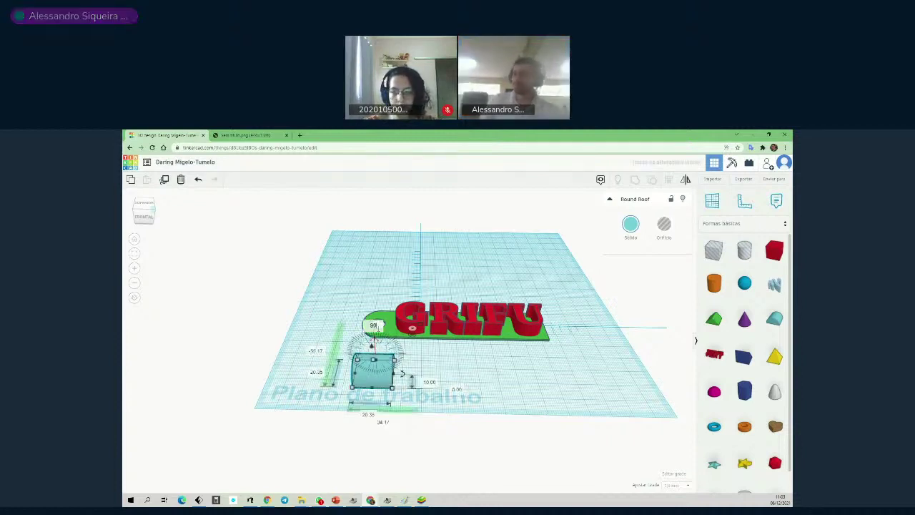
pyautogui.moveTo(372, 343); pyautogui.dragTo(377, 331)
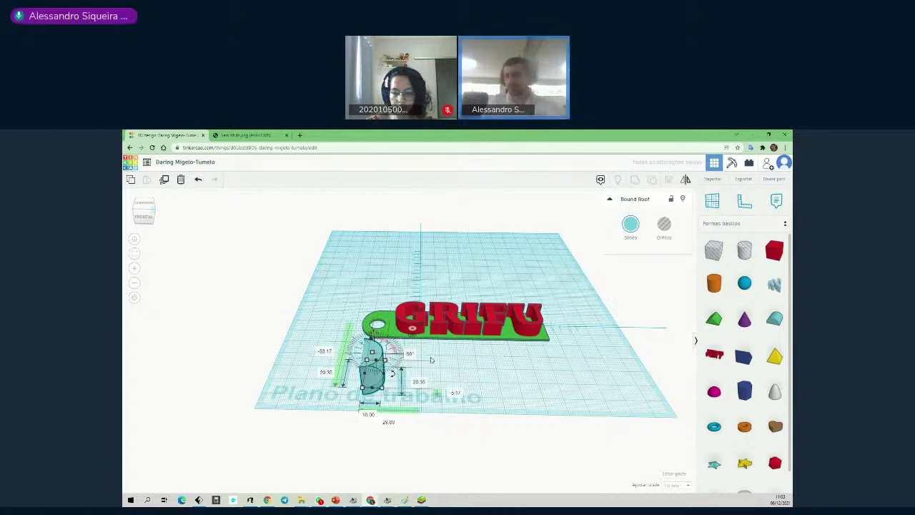
pyautogui.press('Delete')
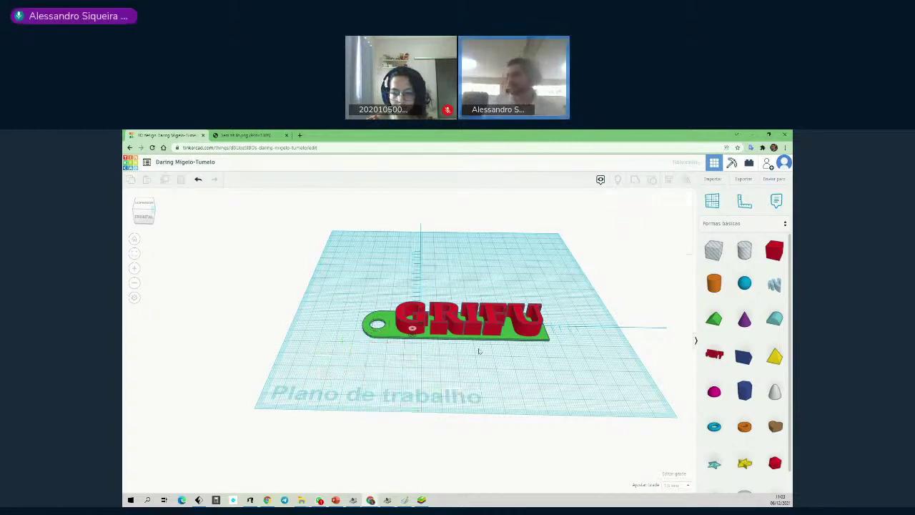
# Place a new round roof in front of the keychain's ring end and tip it sideways by 90°.
pyautogui.moveTo(774, 318); pyautogui.dragTo(388, 374)
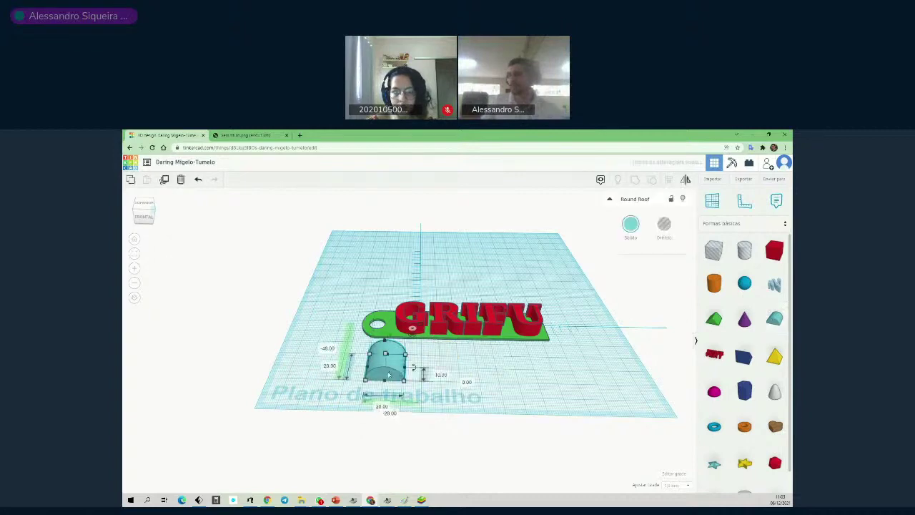
pyautogui.click(386, 336)
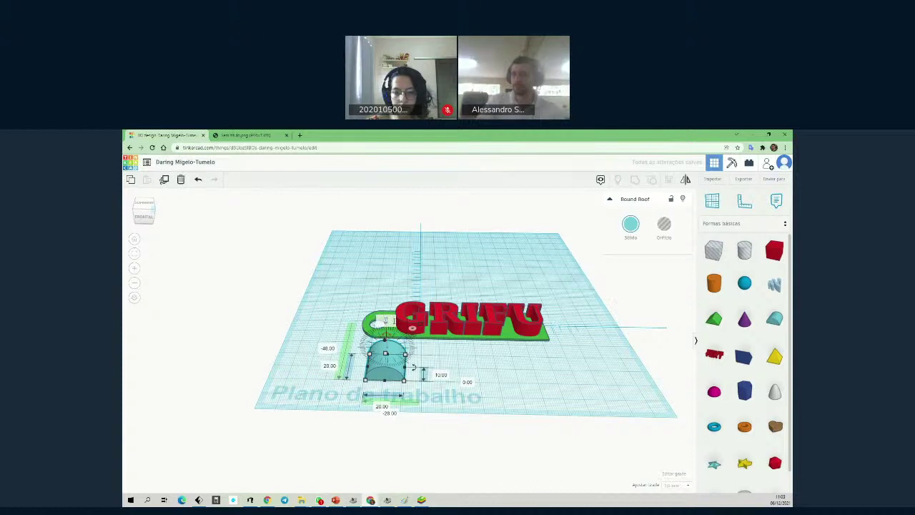
pyautogui.write('90')
pyautogui.press('Return')
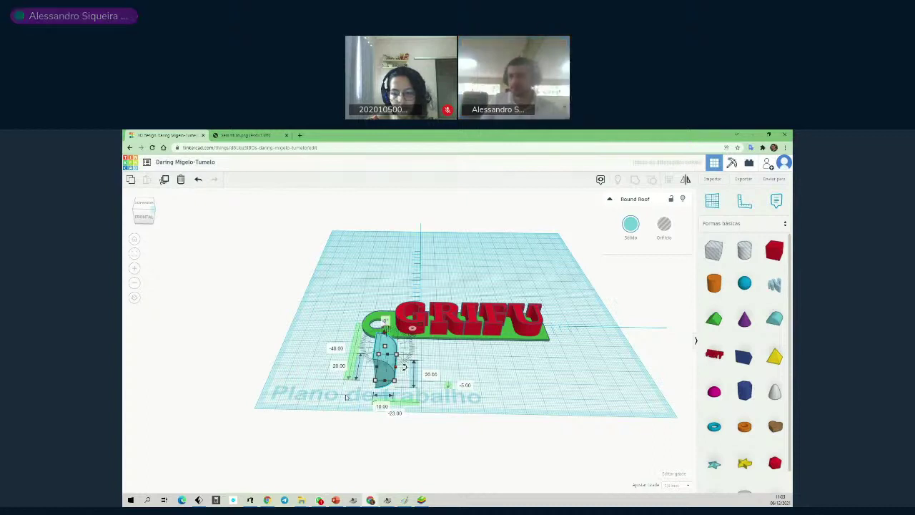
pyautogui.hotkey('ctrl', 'z')
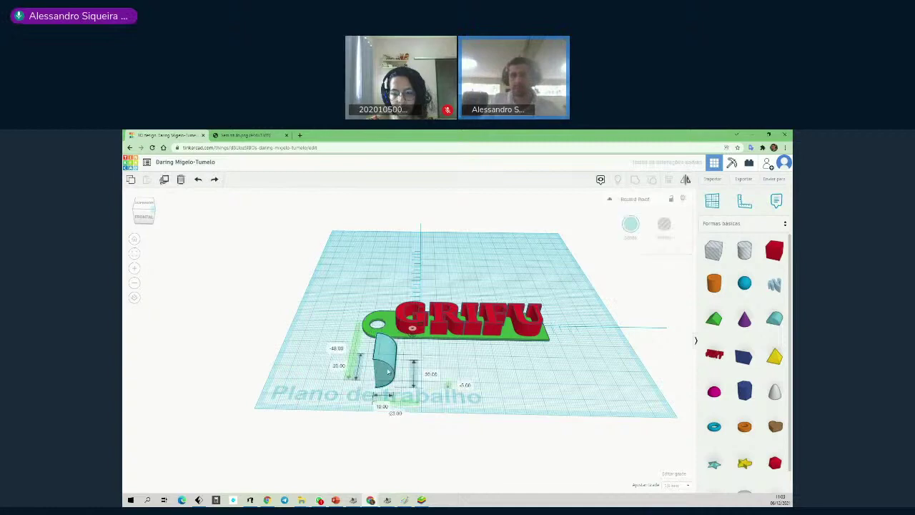
# Turn the tipped round roof about half a turn around its vertical axis, and delete it.
pyautogui.click(388, 371)
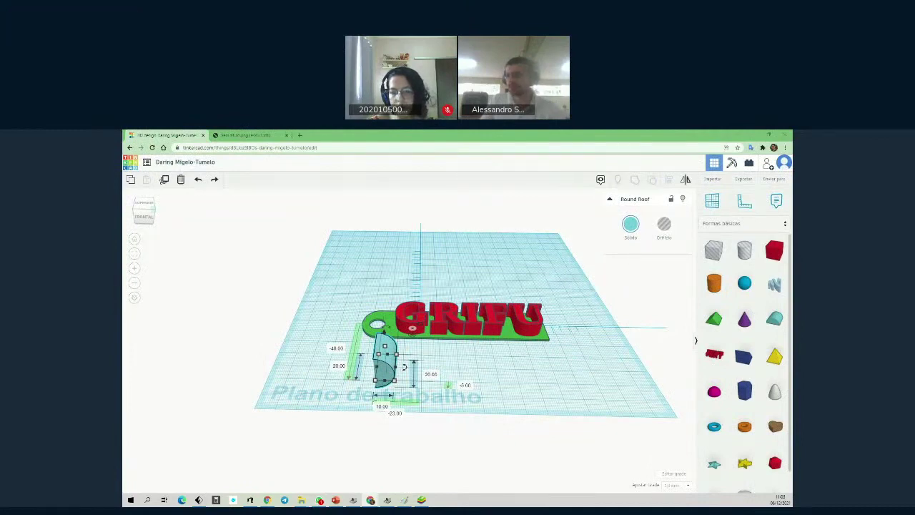
pyautogui.moveTo(404, 367); pyautogui.dragTo(349, 368)
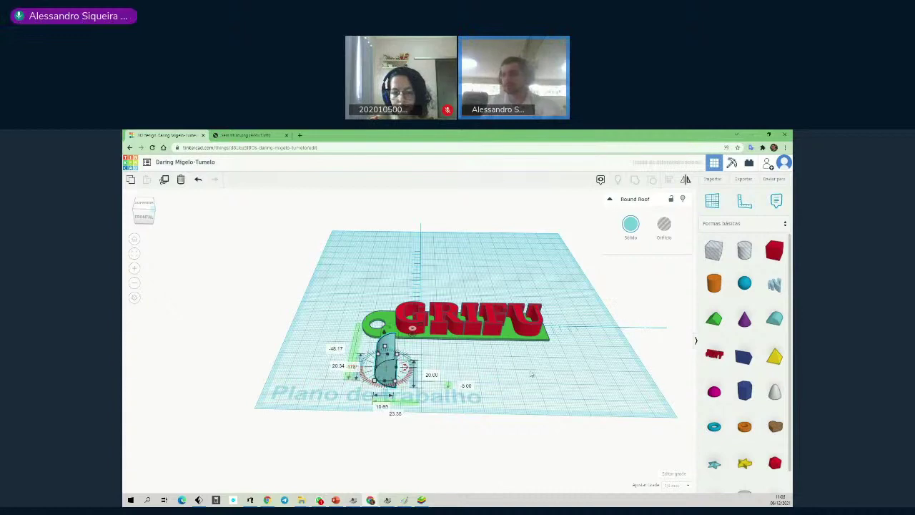
pyautogui.press('Delete')
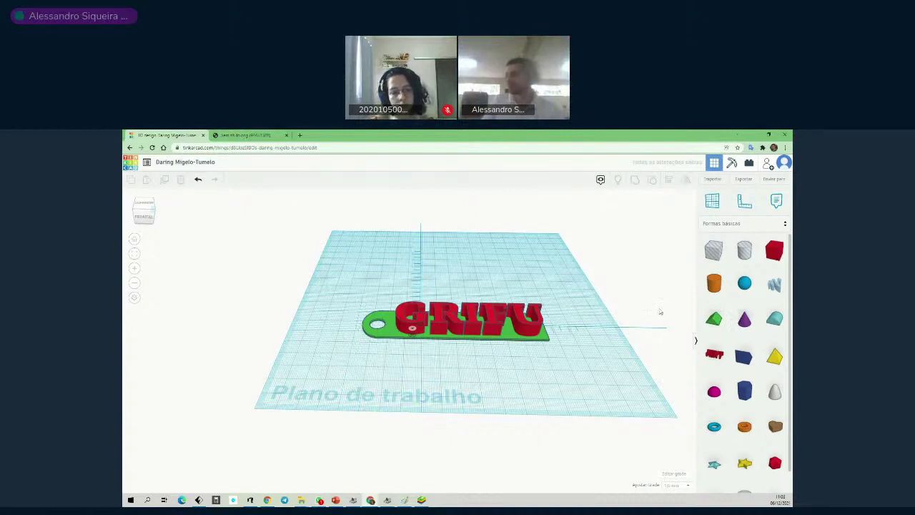
# Place another round roof in front of the keychain, turned a quarter turn, and tip it about 89° onto its flat half-round end.
pyautogui.moveTo(774, 320); pyautogui.dragTo(386, 347)
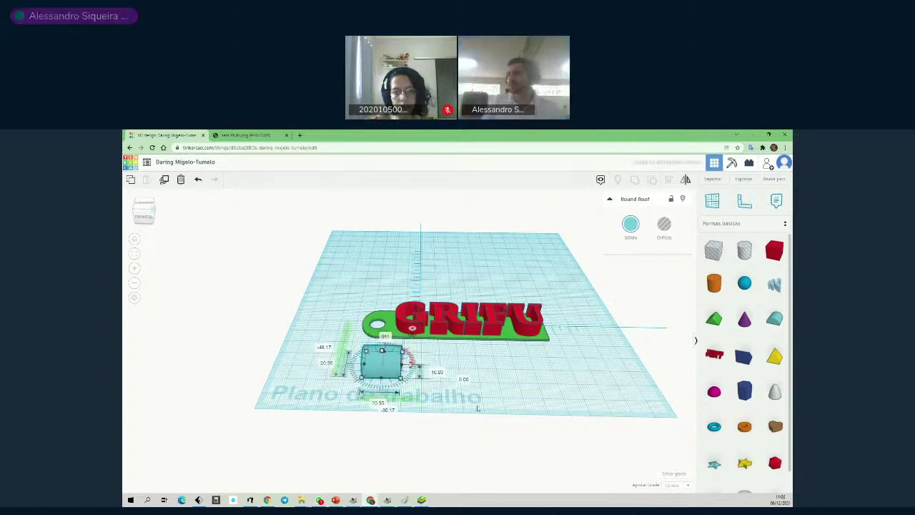
pyautogui.moveTo(478, 408); pyautogui.dragTo(470, 377, button='right')
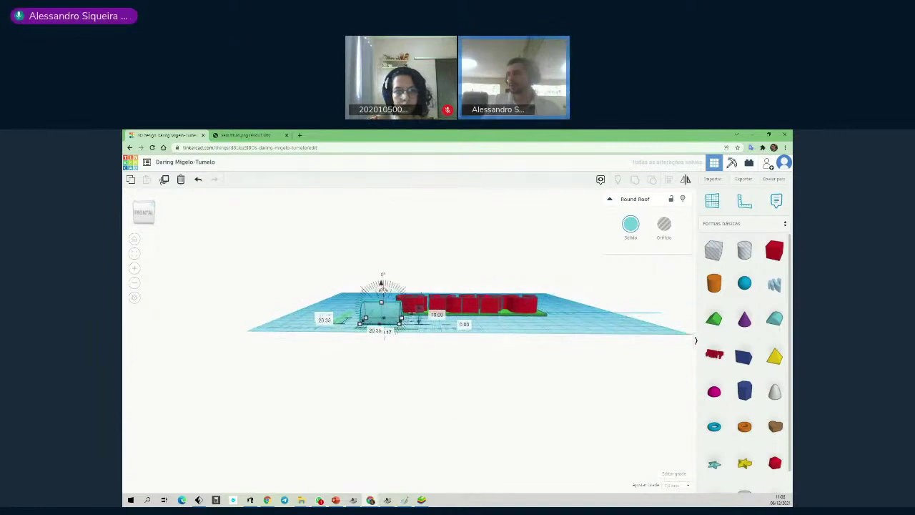
pyautogui.moveTo(382, 284); pyautogui.dragTo(335, 310)
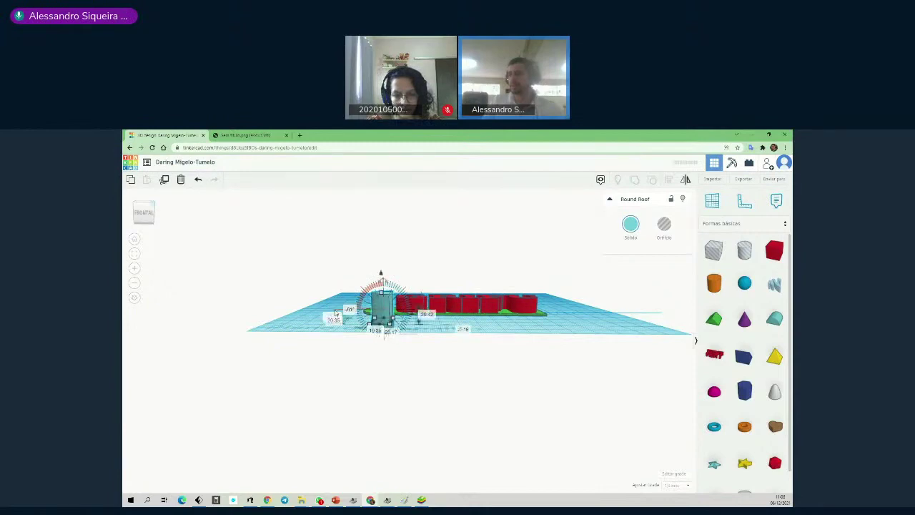
pyautogui.moveTo(531, 323); pyautogui.dragTo(472, 348, button='right')
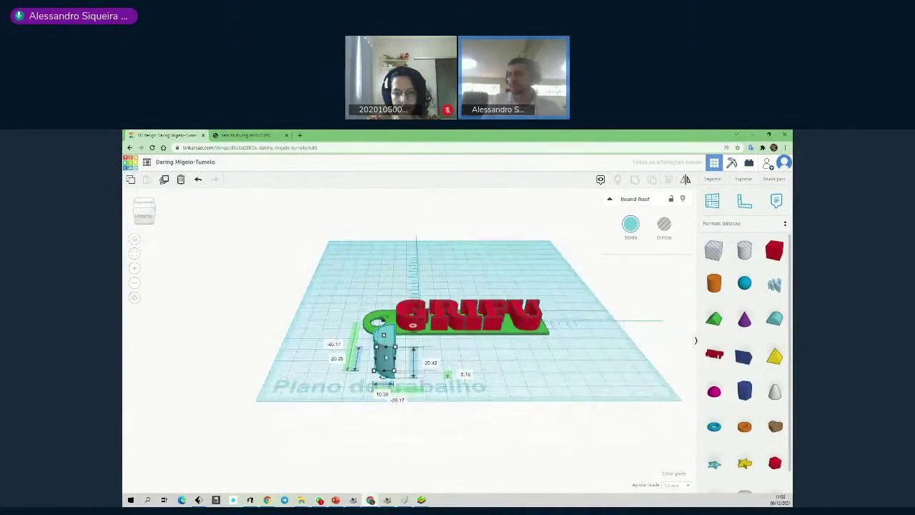
# Adjust the standing round roof's elevation to 0.00 so its base sits on the workplane.
pyautogui.moveTo(384, 321)
pyautogui.mouseDown()
pyautogui.moveTo(382, 305)
pyautogui.moveTo(383, 313)
pyautogui.mouseUp()
pyautogui.moveTo(534, 384); pyautogui.dragTo(536, 359, button='right')
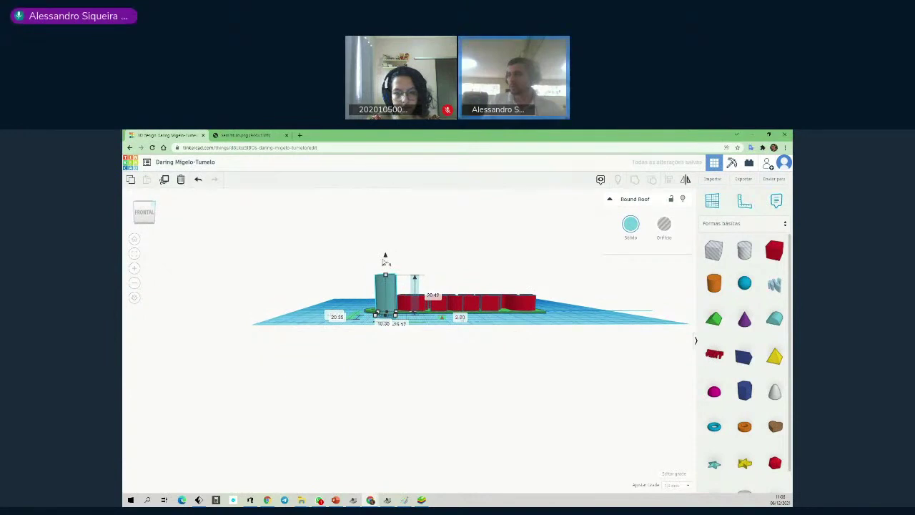
pyautogui.moveTo(386, 255); pyautogui.dragTo(386, 262)
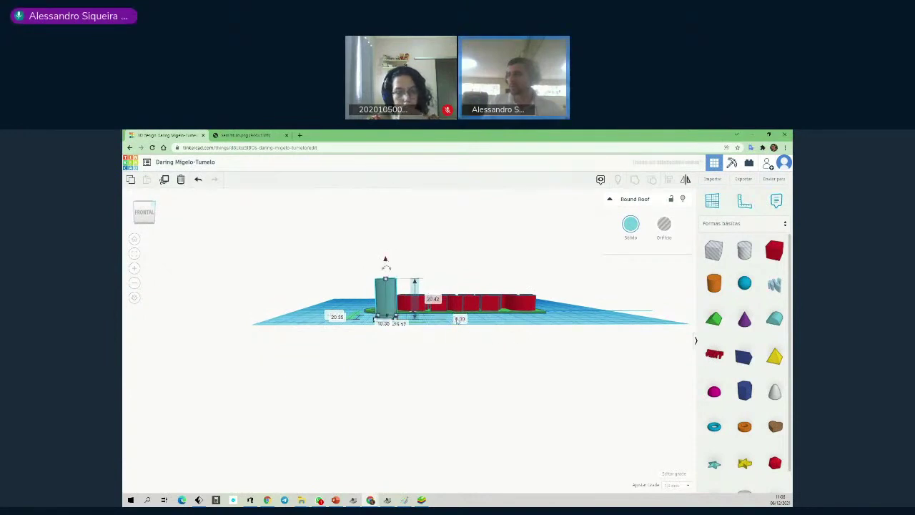
pyautogui.click(459, 319)
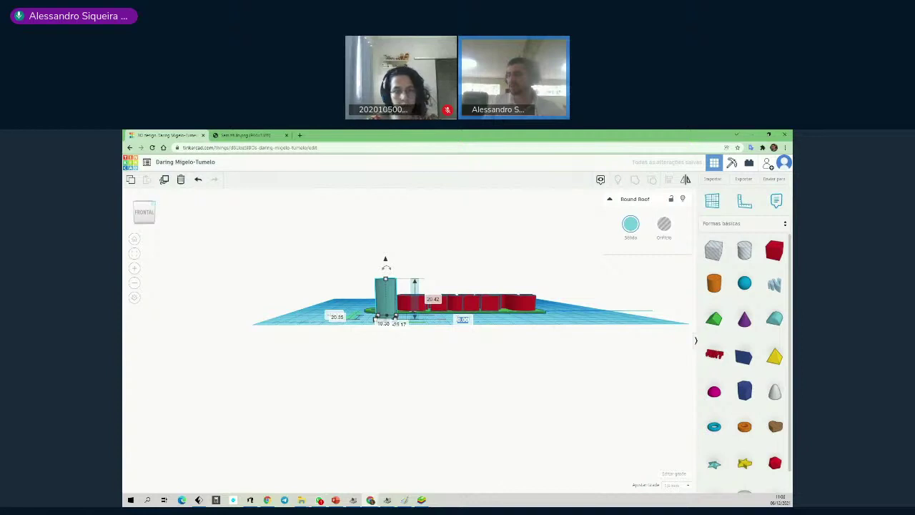
# Set the round roof's height to 1.00 to flatten it into a thin half disc.
pyautogui.click(433, 300)
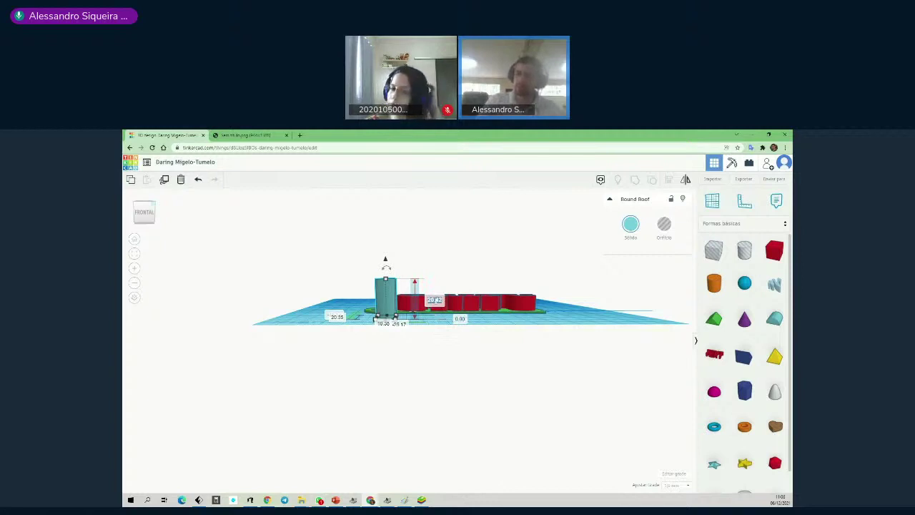
pyautogui.write('3')
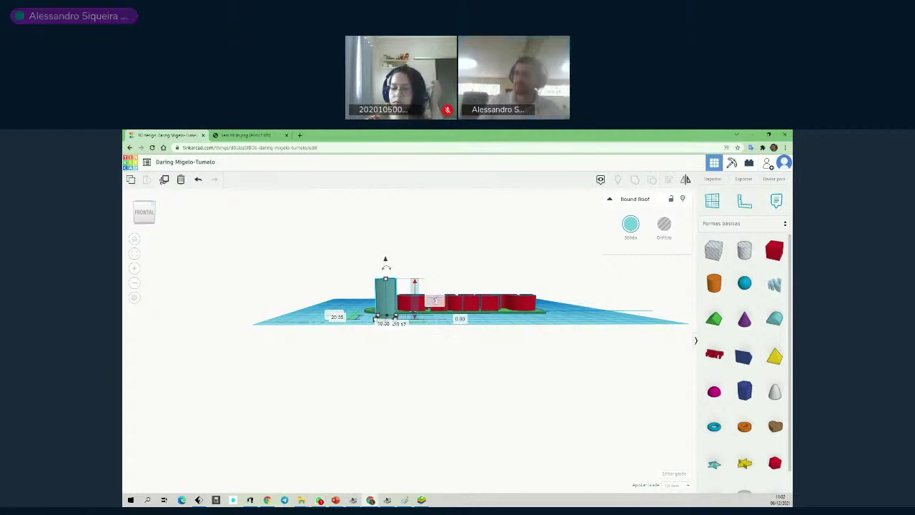
pyautogui.press('Return')
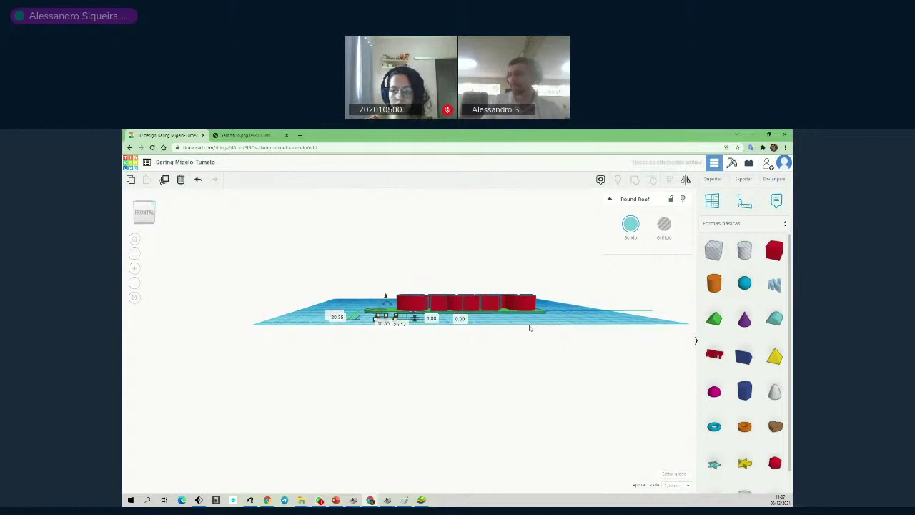
# Set the thin half disc's length along its straight edge to 25.
pyautogui.moveTo(511, 334); pyautogui.dragTo(510, 365, button='right')
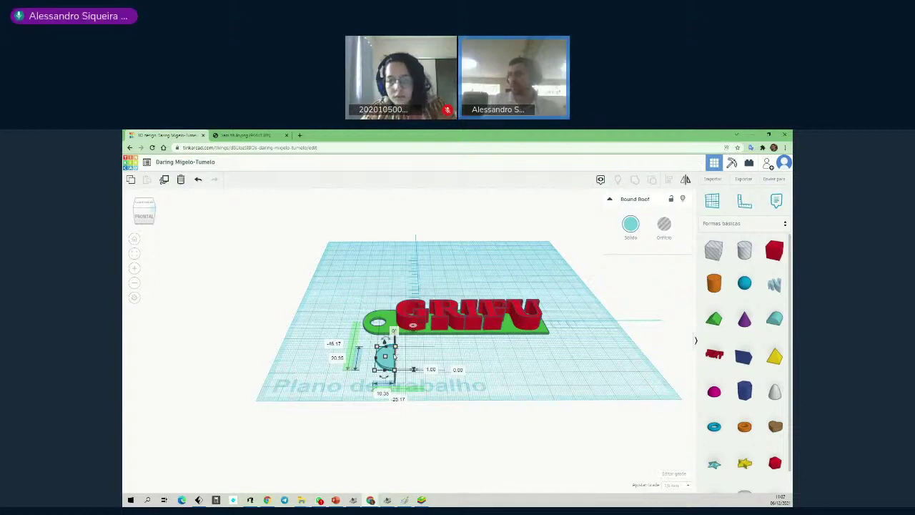
pyautogui.click(336, 358)
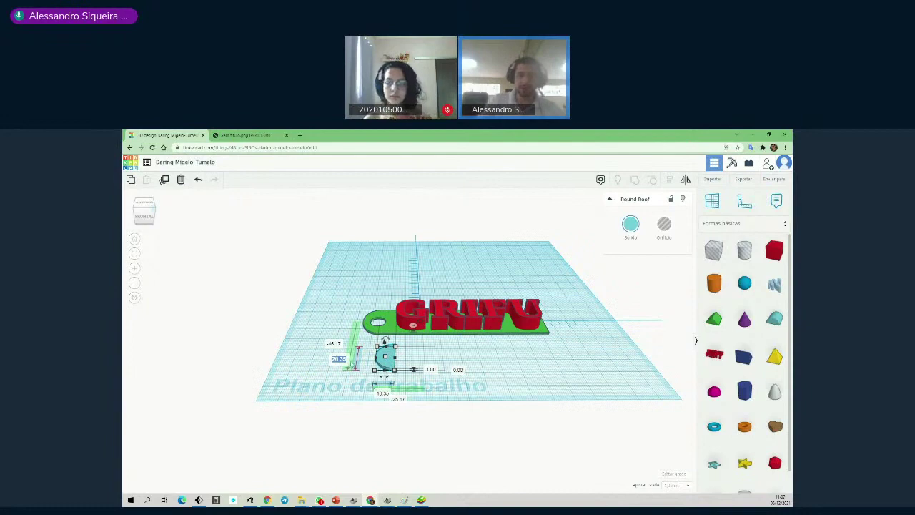
pyautogui.write('25')
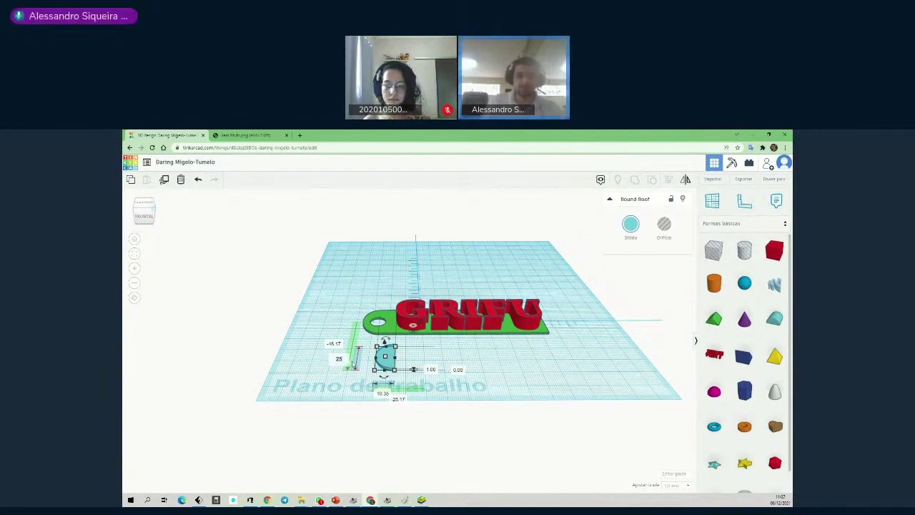
pyautogui.press('Return')
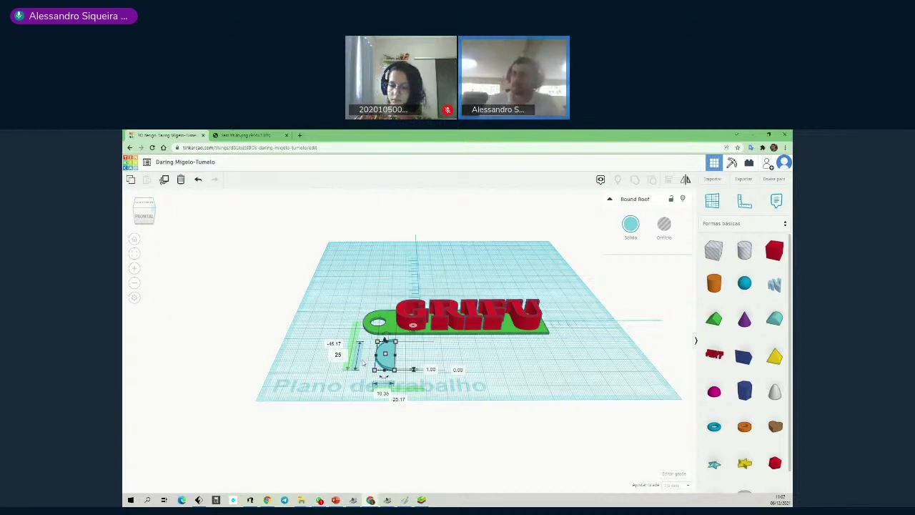
pyautogui.press('Return')
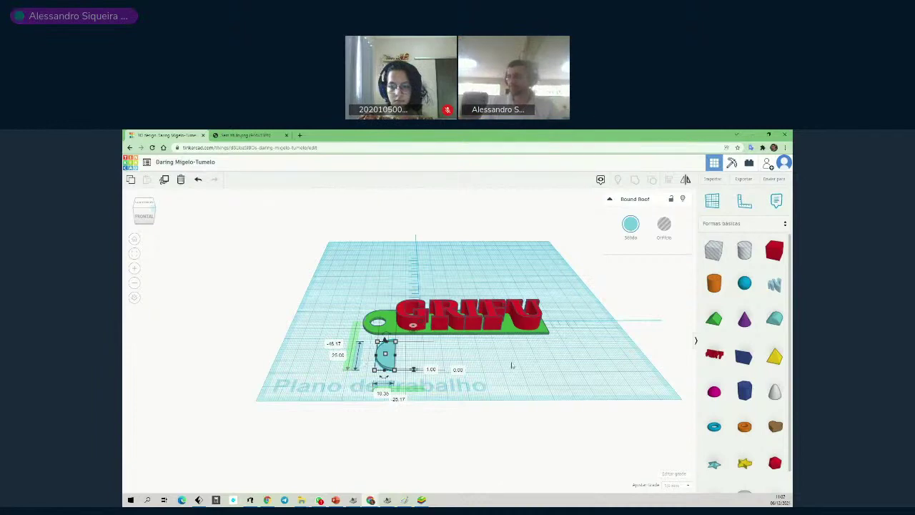
# Move the half disc farther away from the keychain's ring end on the workplane, and delete it.
pyautogui.click(512, 366)
pyautogui.moveTo(443, 398); pyautogui.dragTo(429, 358, button='right')
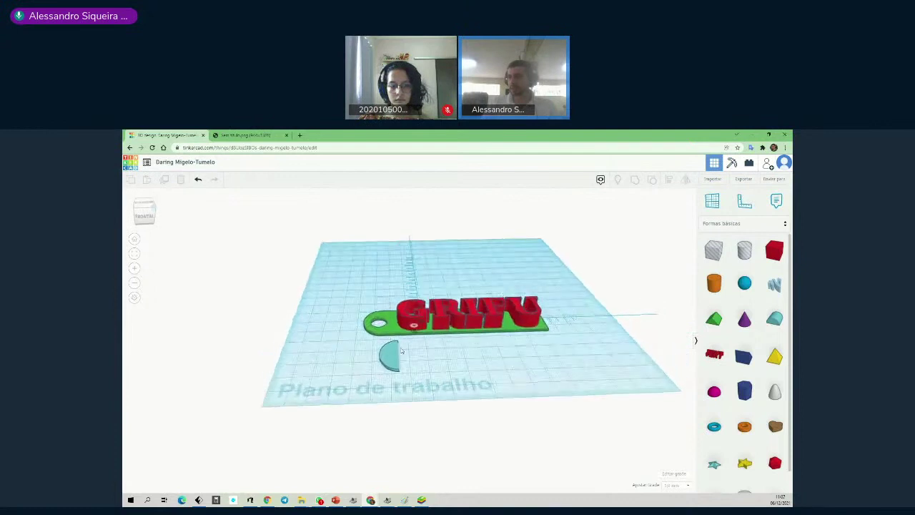
pyautogui.click(389, 355)
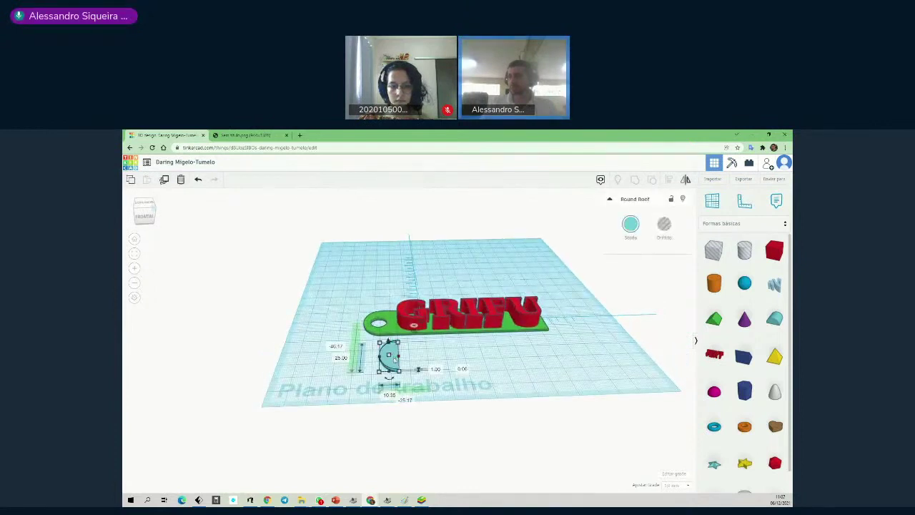
pyautogui.moveTo(394, 360); pyautogui.dragTo(370, 367)
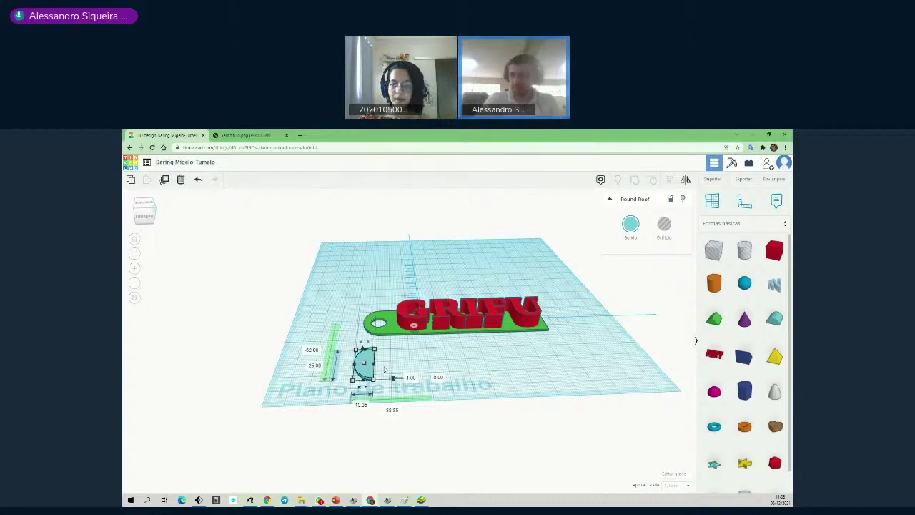
pyautogui.press('Delete')
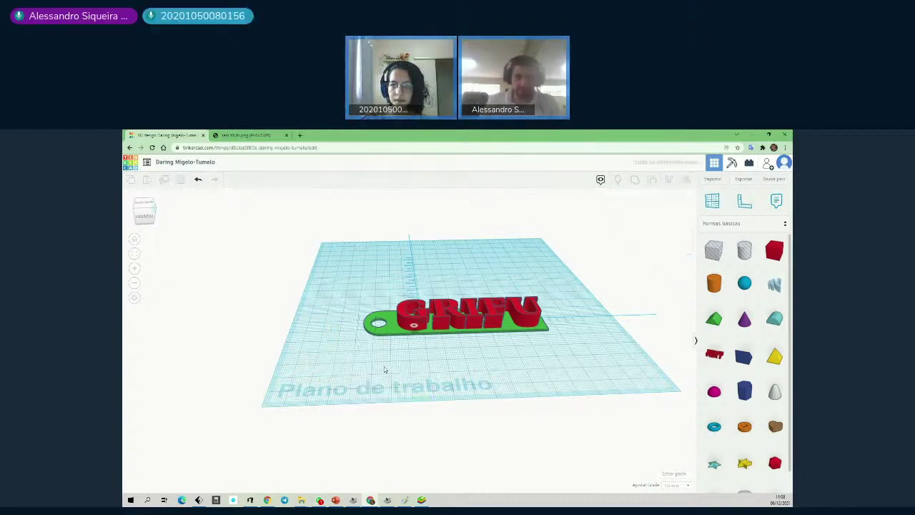
pyautogui.moveTo(514, 350); pyautogui.dragTo(511, 375, button='right')
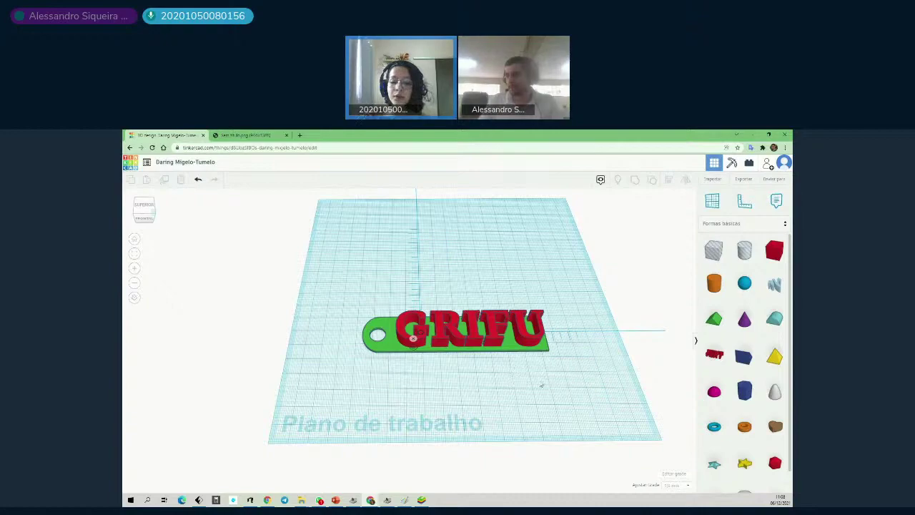
pyautogui.scroll(5, 584, 385)
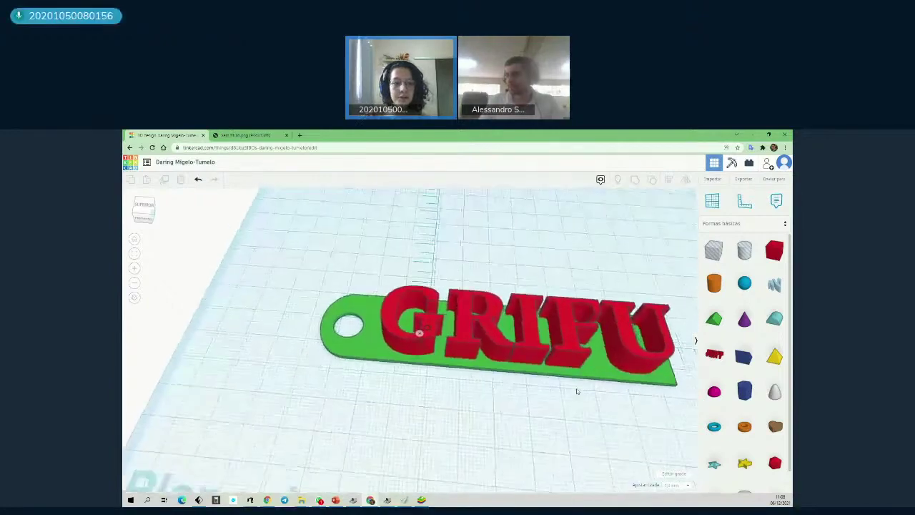
pyautogui.moveTo(597, 394); pyautogui.dragTo(524, 398, button='middle')
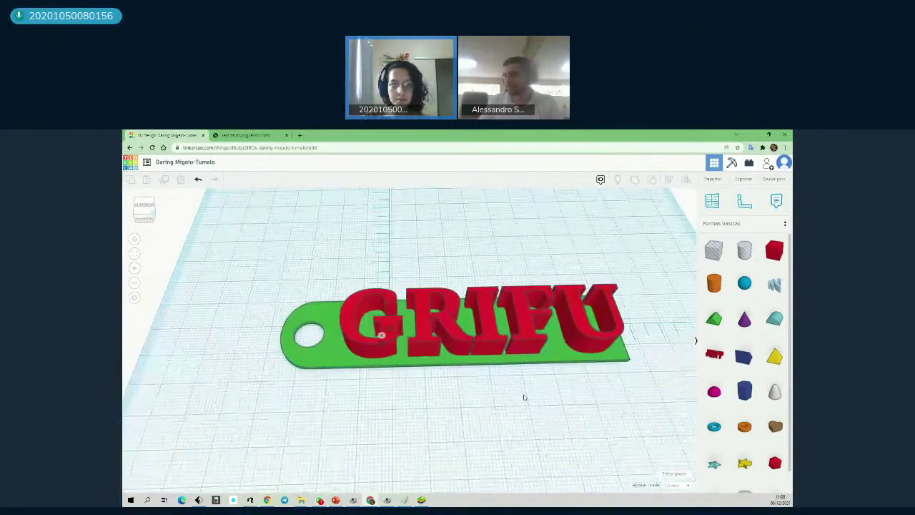
pyautogui.scroll(-3, 524, 398)
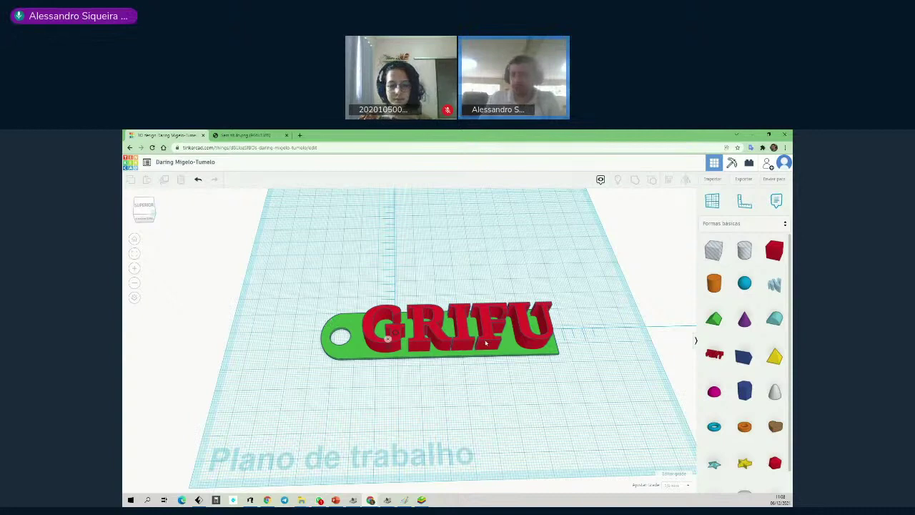
# Try raising the GRIFU text to an elevation of 1.00 on the green plate, and undo the move.
pyautogui.click(491, 341)
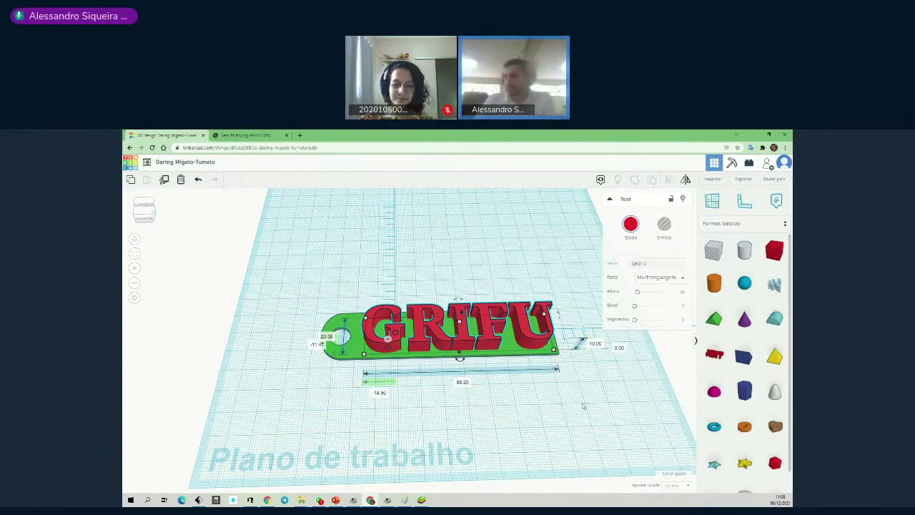
pyautogui.moveTo(582, 405); pyautogui.dragTo(576, 372, button='right')
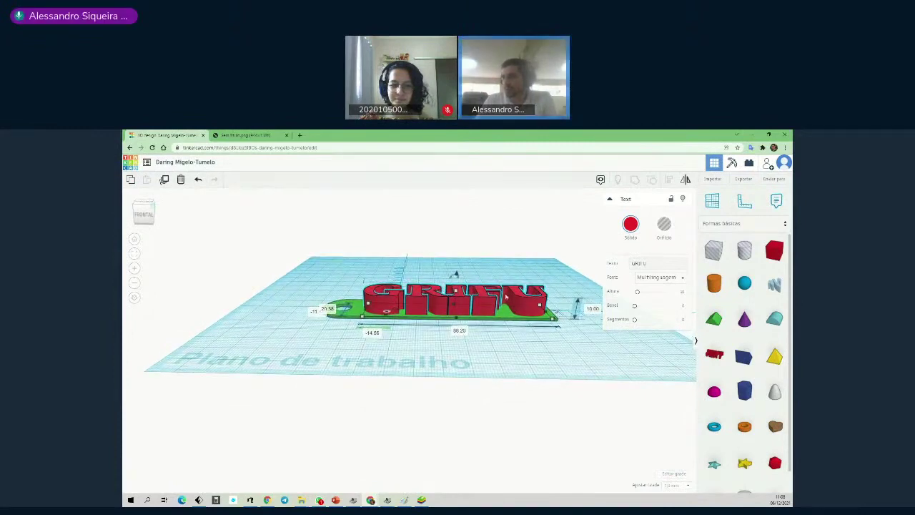
pyautogui.moveTo(458, 276)
pyautogui.mouseDown()
pyautogui.moveTo(461, 283)
pyautogui.moveTo(468, 264)
pyautogui.moveTo(468, 277)
pyautogui.mouseUp()
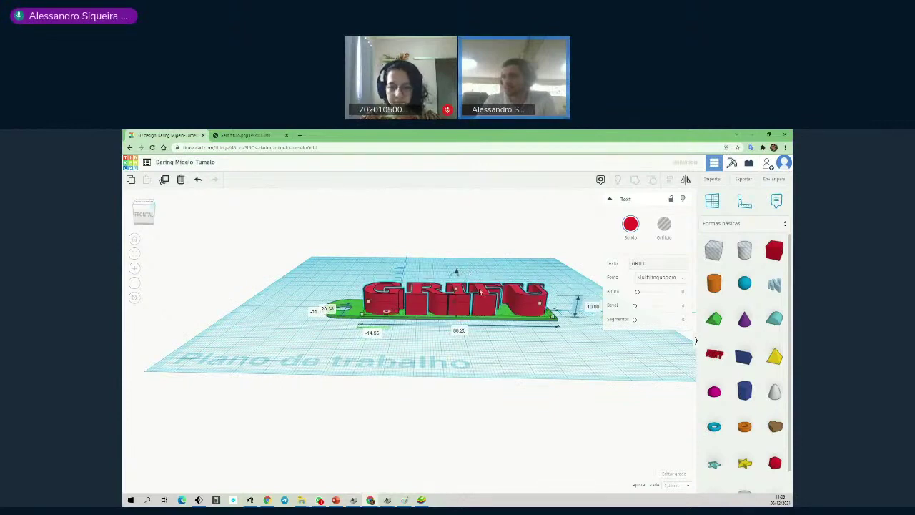
pyautogui.moveTo(558, 345); pyautogui.dragTo(586, 393, button='right')
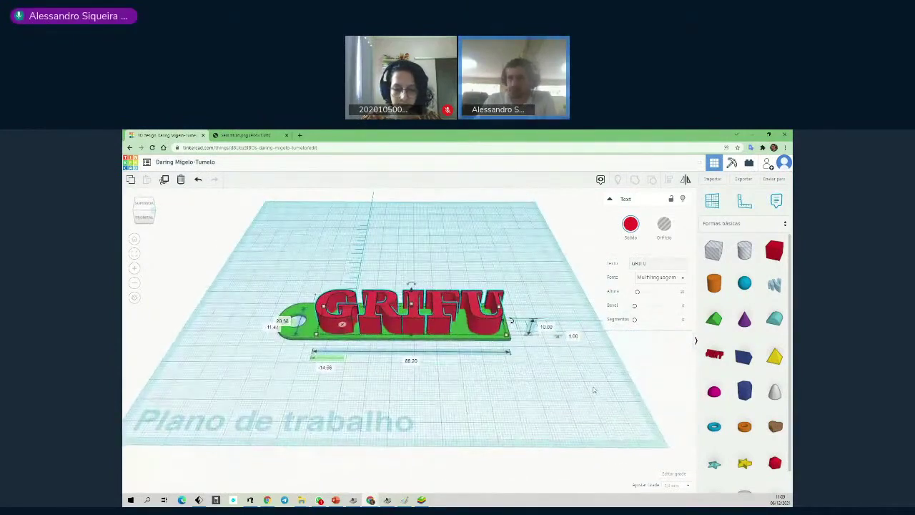
pyautogui.moveTo(518, 390); pyautogui.dragTo(505, 356, button='right')
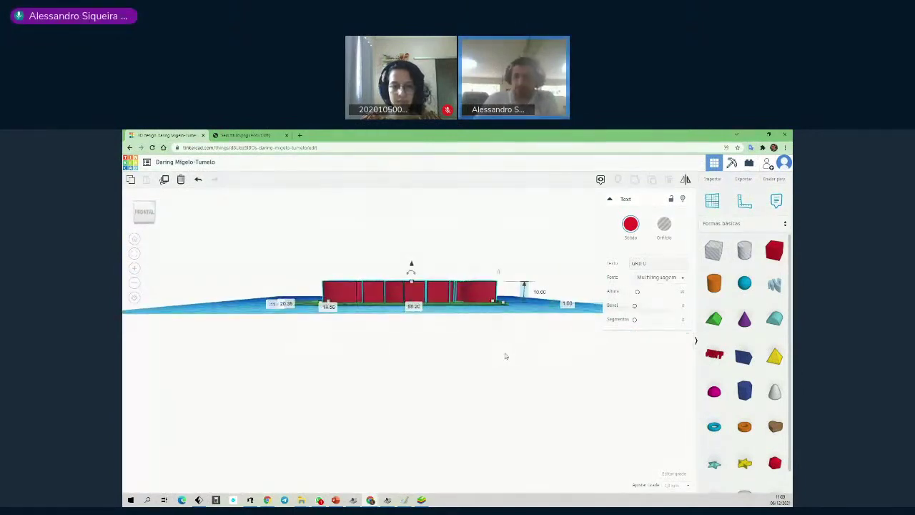
pyautogui.click(197, 179)
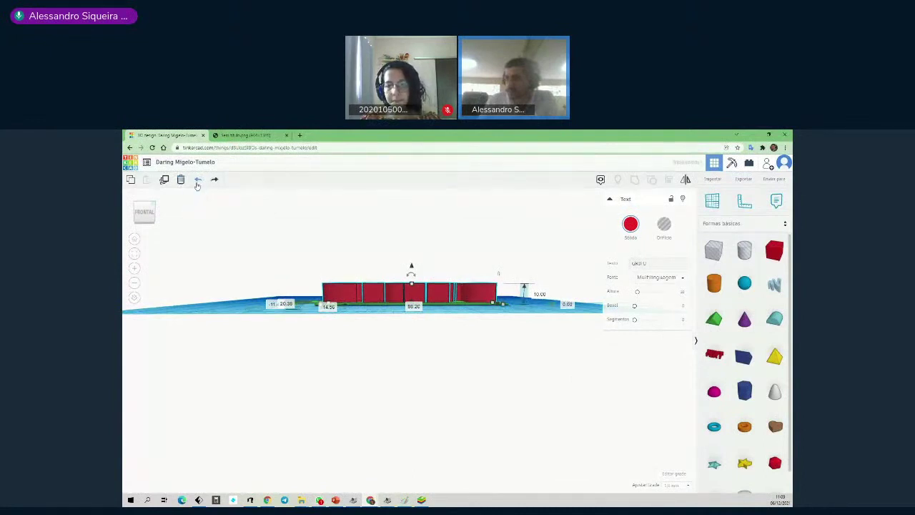
# Delete the thin half disc in front of the keychain and the GRIFU text on the green plate.
pyautogui.moveTo(346, 239); pyautogui.dragTo(342, 346, button='right')
pyautogui.click(299, 414)
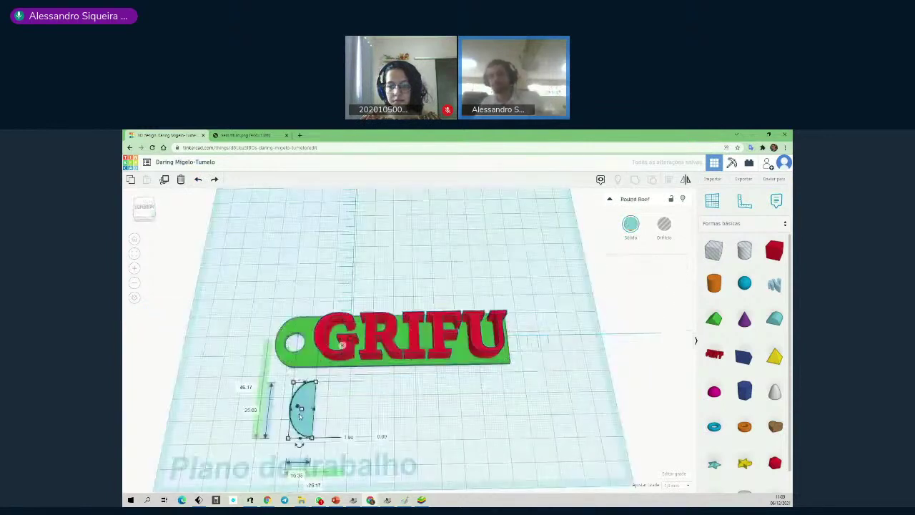
pyautogui.press('Delete')
pyautogui.click(352, 356)
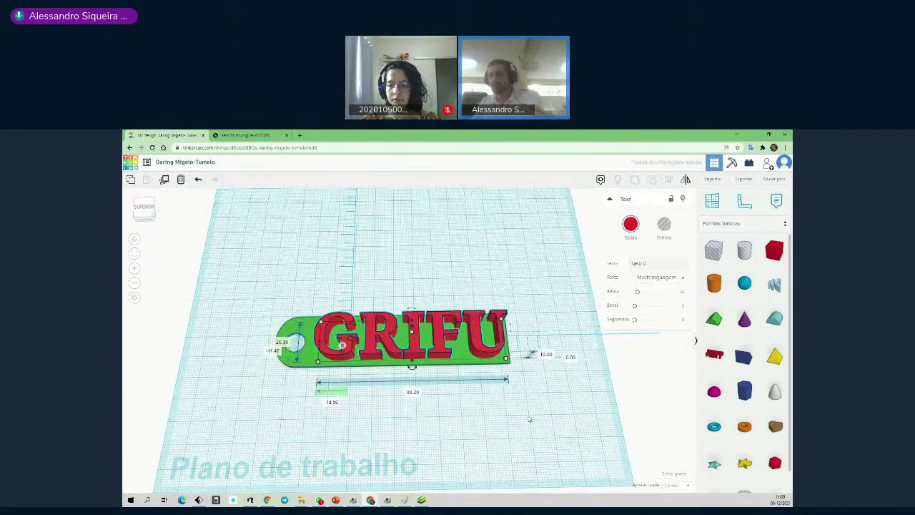
pyautogui.press('Delete')
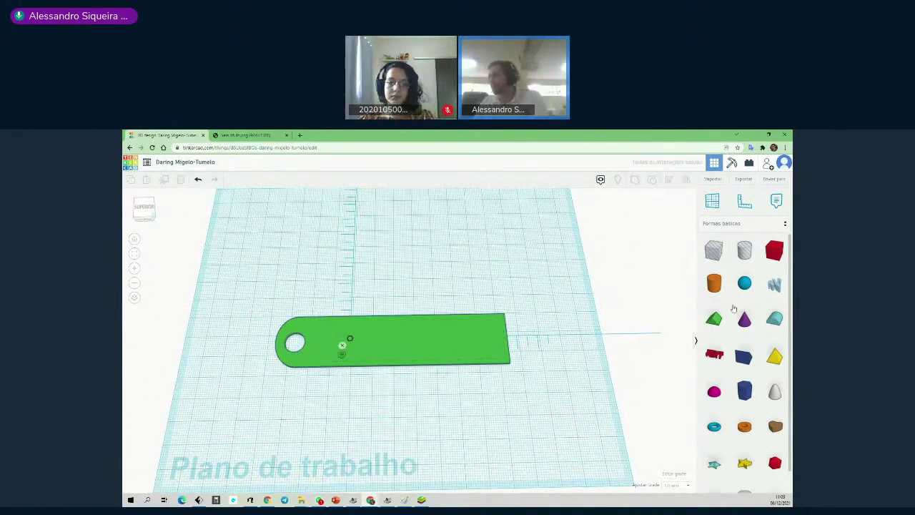
# Place a new text shape on the green keychain plate and change its wording to GRIFU.
pyautogui.moveTo(712, 354); pyautogui.dragTo(412, 341)
pyautogui.click(652, 264)
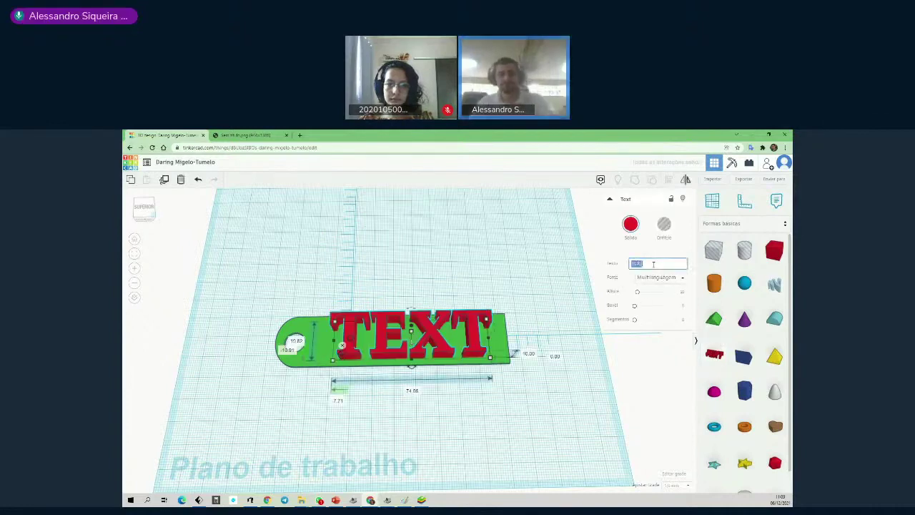
pyautogui.write('GRIFU')
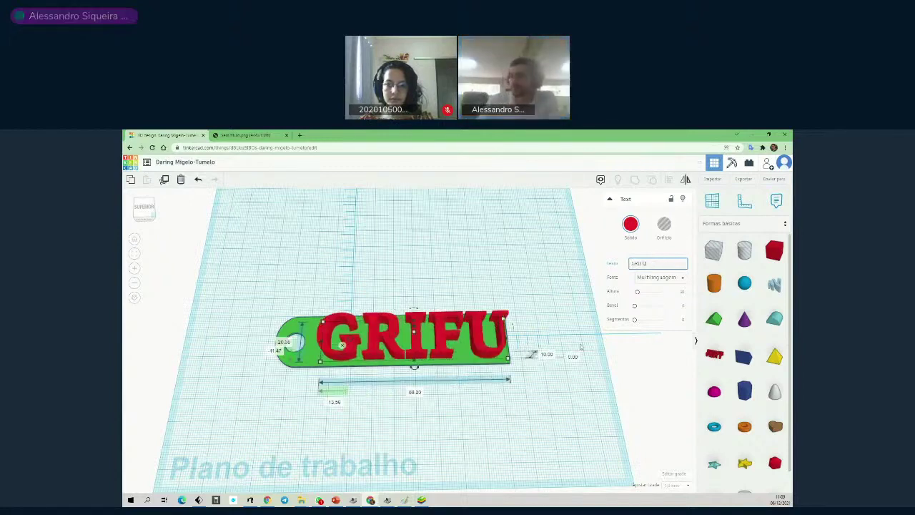
pyautogui.click(558, 420)
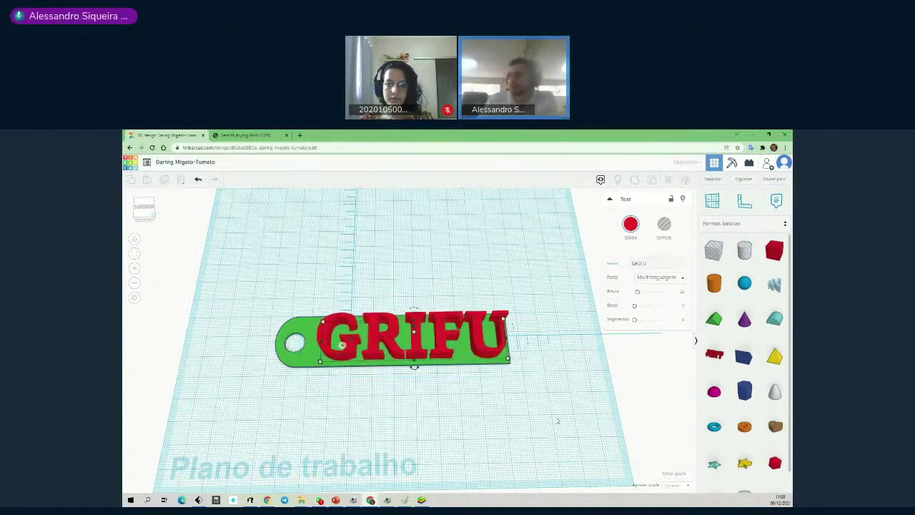
# Set the height of the GRIFU text on the plate to 2.
pyautogui.moveTo(549, 409); pyautogui.dragTo(551, 372, button='right')
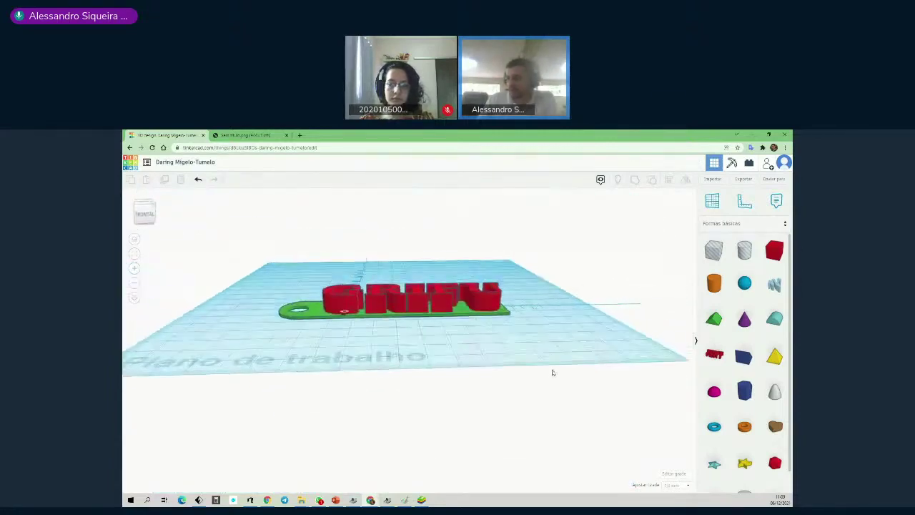
pyautogui.moveTo(511, 313); pyautogui.dragTo(493, 302, button='right')
pyautogui.click(493, 301)
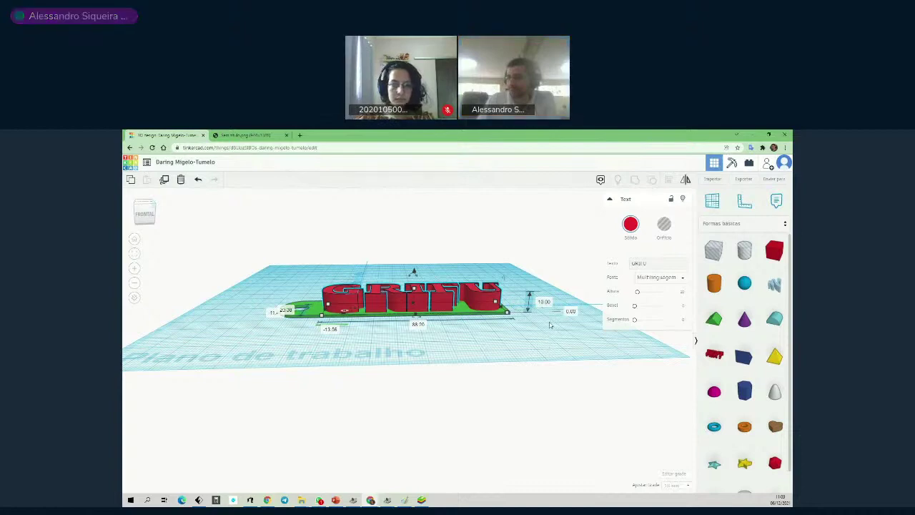
pyautogui.moveTo(477, 345); pyautogui.dragTo(414, 318, button='right')
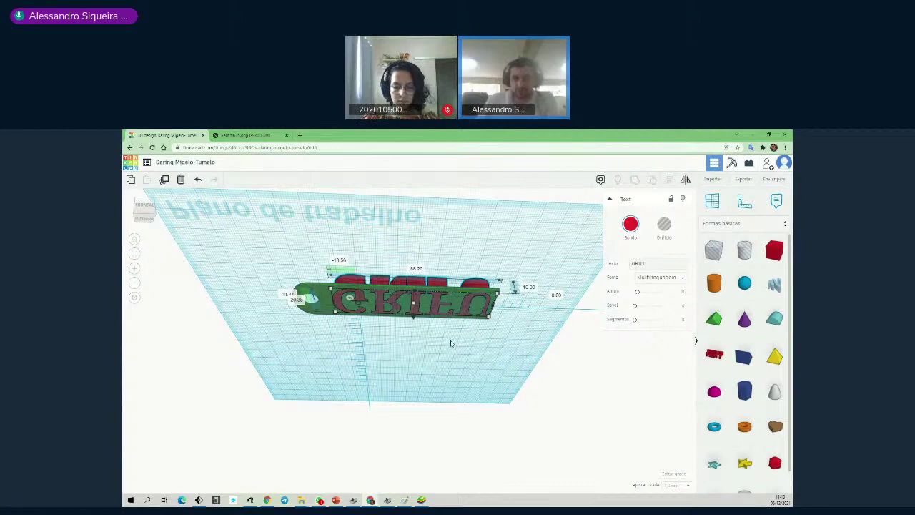
pyautogui.moveTo(458, 349); pyautogui.dragTo(471, 405, button='right')
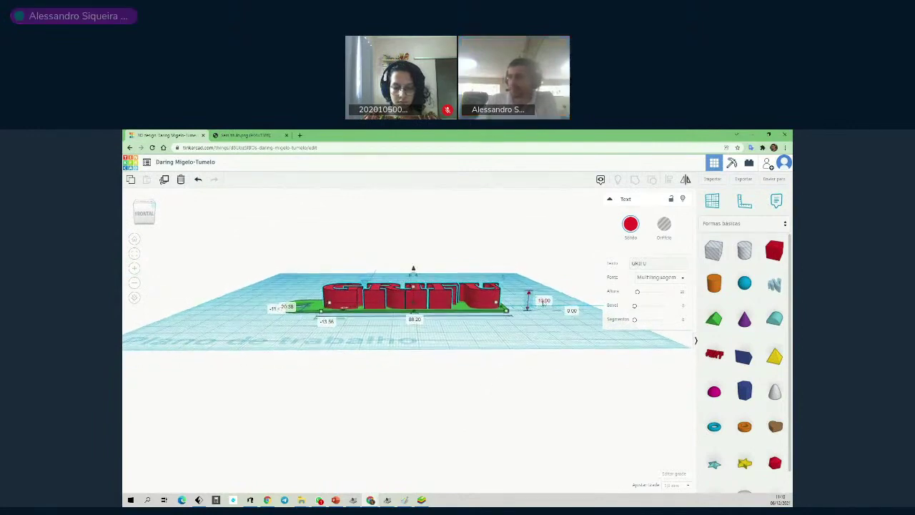
pyautogui.click(545, 301)
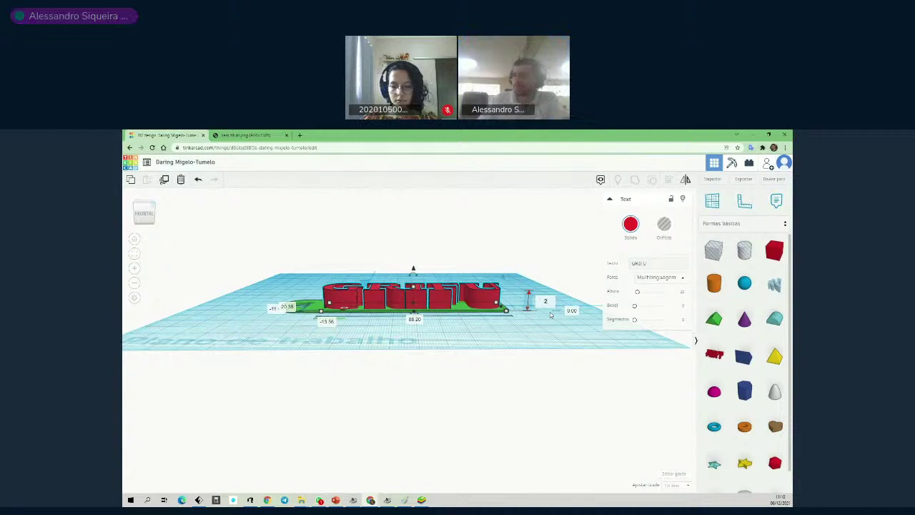
pyautogui.press('Return')
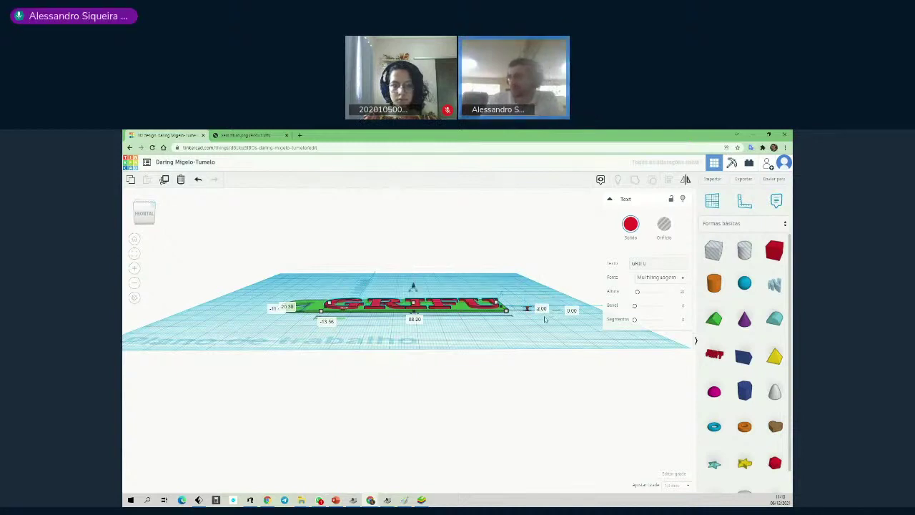
# Try lifting the thin GRIFU text above the workplane, and return its elevation to 0.
pyautogui.scroll(2, 534, 350)
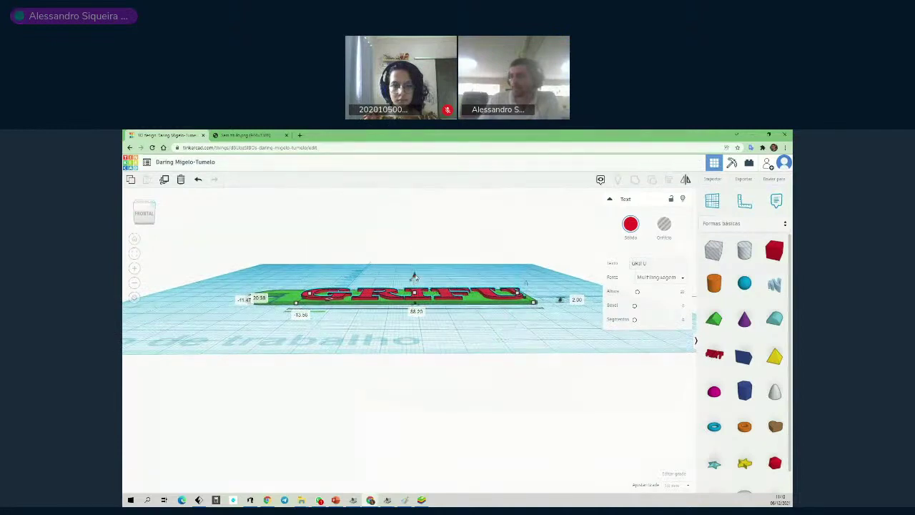
pyautogui.moveTo(415, 277); pyautogui.dragTo(414, 274)
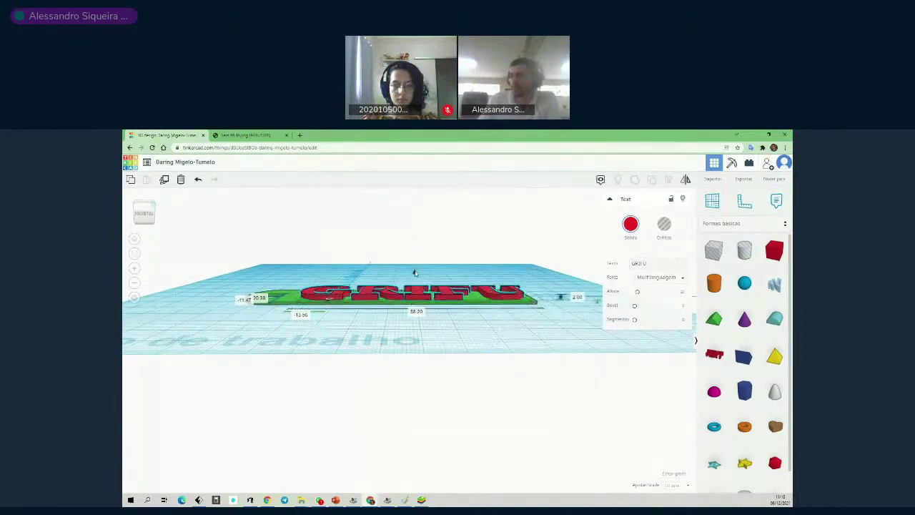
pyautogui.scroll(-3, 412, 275)
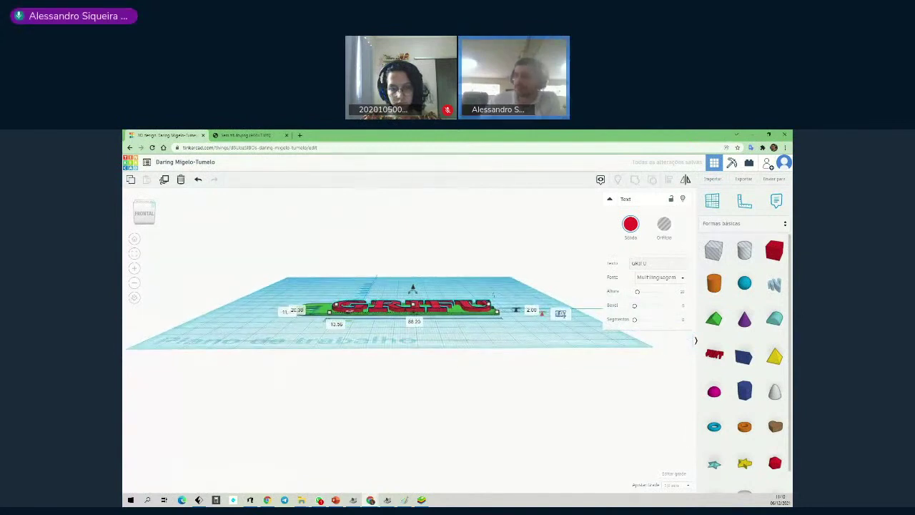
pyautogui.press('Return')
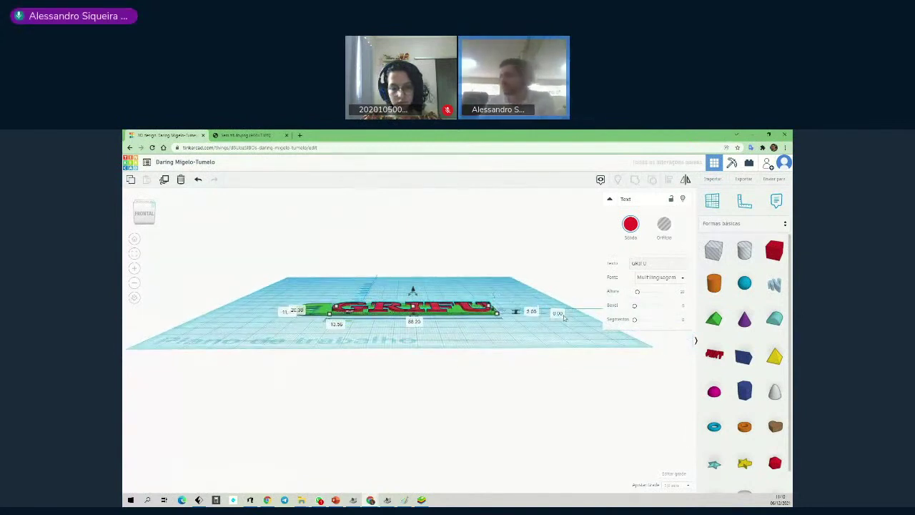
# Check the GRIFU lettering on the plate's underside and set the text's elevation above the workplane to 0.5.
pyautogui.moveTo(575, 331); pyautogui.dragTo(413, 305, button='right')
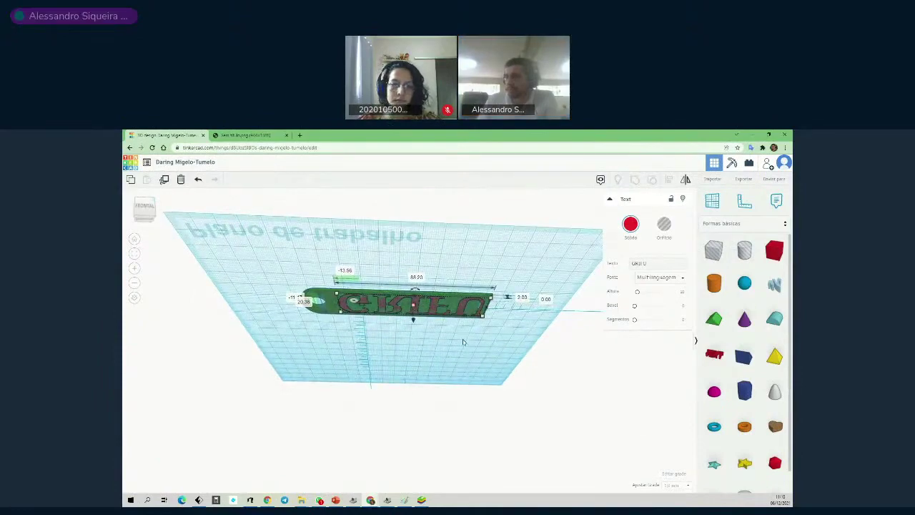
pyautogui.moveTo(463, 342); pyautogui.dragTo(494, 364, button='right')
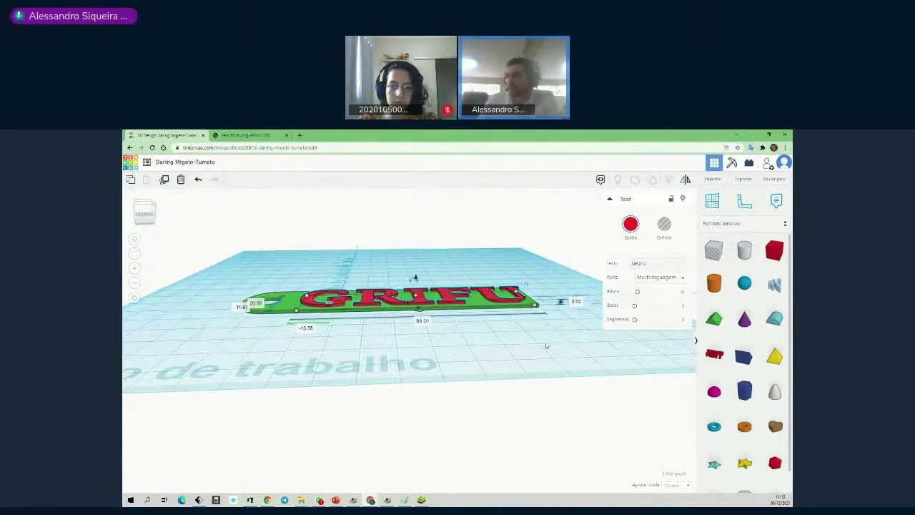
pyautogui.moveTo(546, 346); pyautogui.dragTo(492, 359, button='right')
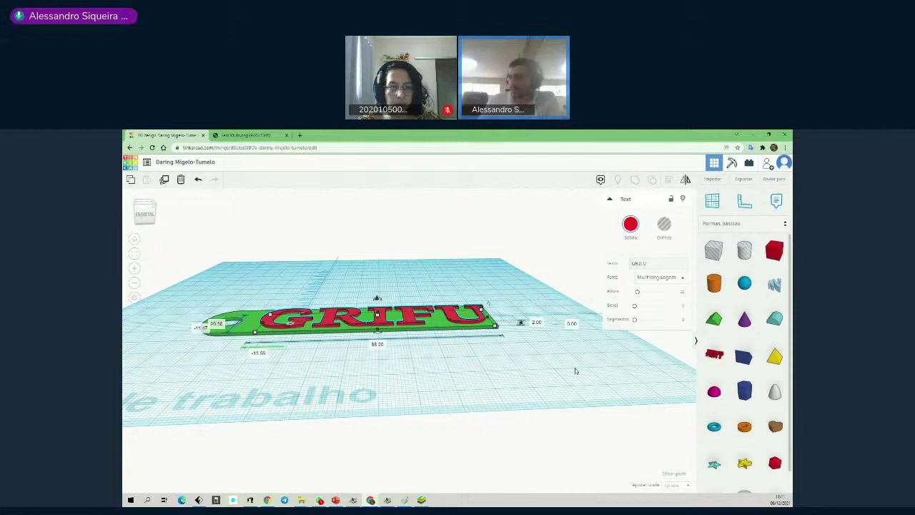
pyautogui.click(572, 326)
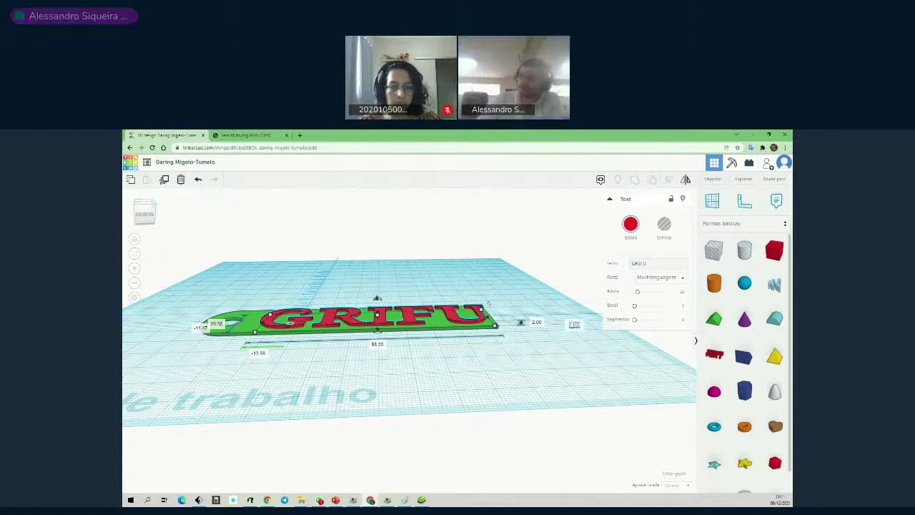
pyautogui.write('0')
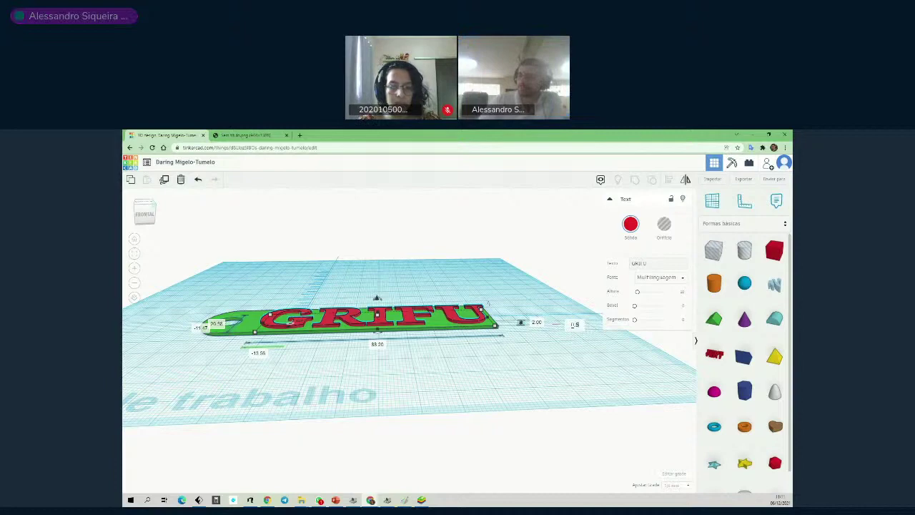
pyautogui.write('.5')
pyautogui.press('Return')
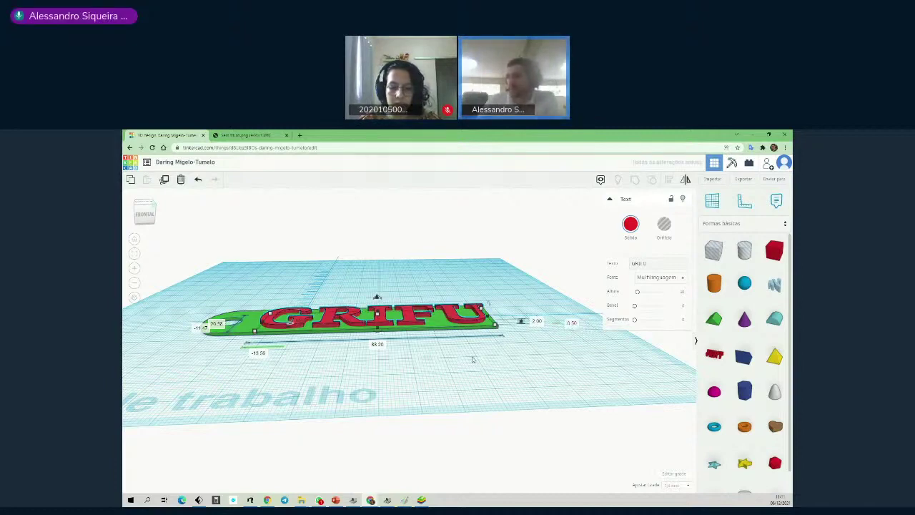
pyautogui.click(427, 365)
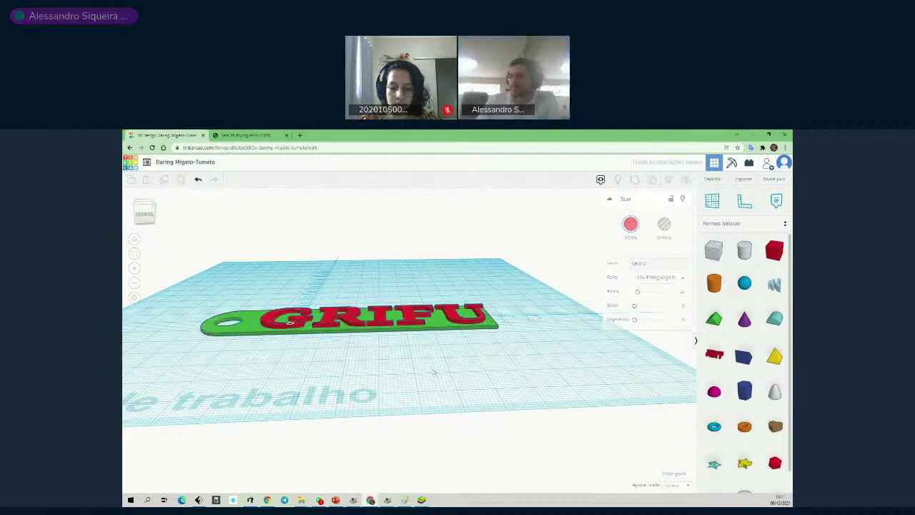
pyautogui.moveTo(427, 365)
pyautogui.mouseDown(button='right')
pyautogui.moveTo(403, 367)
pyautogui.moveTo(415, 322)
pyautogui.moveTo(426, 317)
pyautogui.moveTo(431, 375)
pyautogui.mouseUp(button='right')
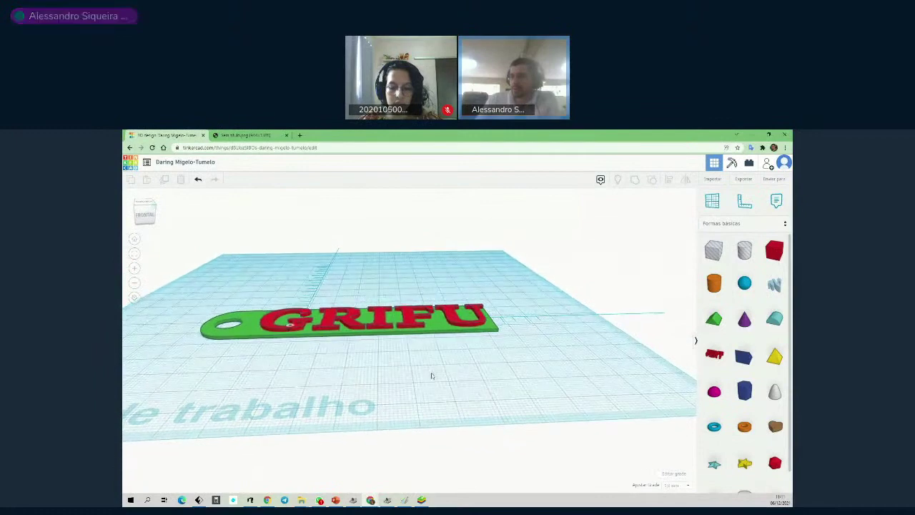
pyautogui.click(408, 325)
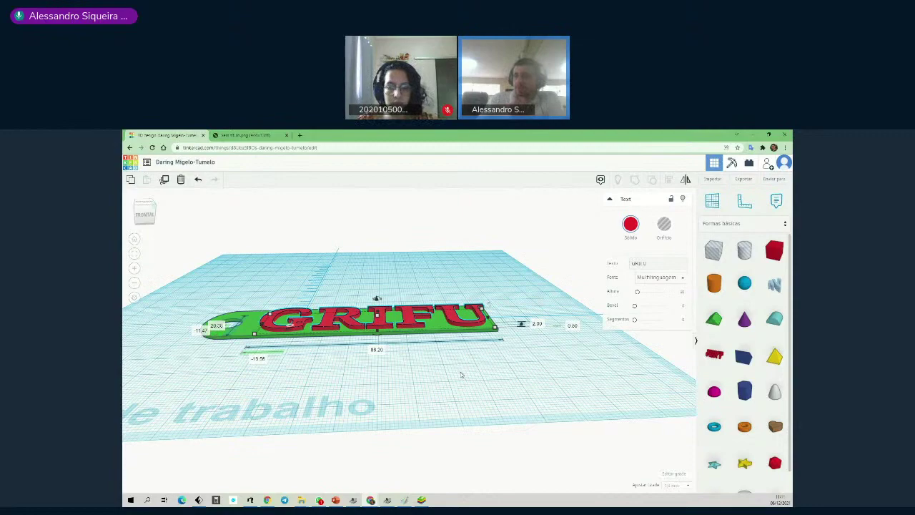
# Shift the GRIFU text about 3 mm along the plate toward the keyring hole.
pyautogui.scroll(2, 457, 380)
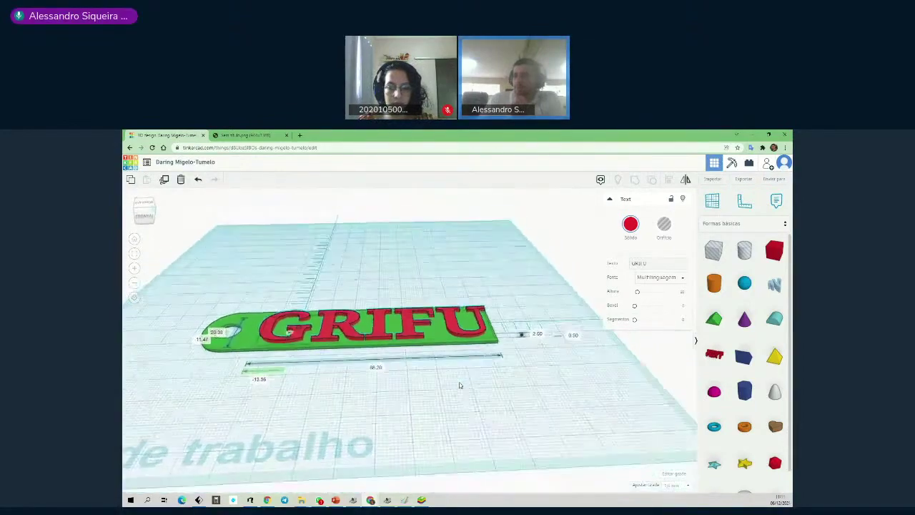
pyautogui.moveTo(460, 385); pyautogui.dragTo(457, 376, button='right')
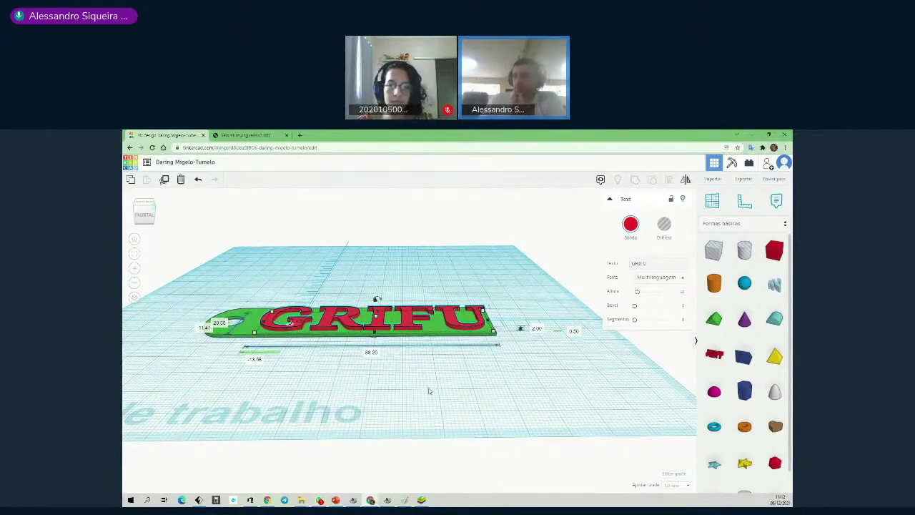
pyautogui.moveTo(429, 391); pyautogui.dragTo(490, 444, button='right')
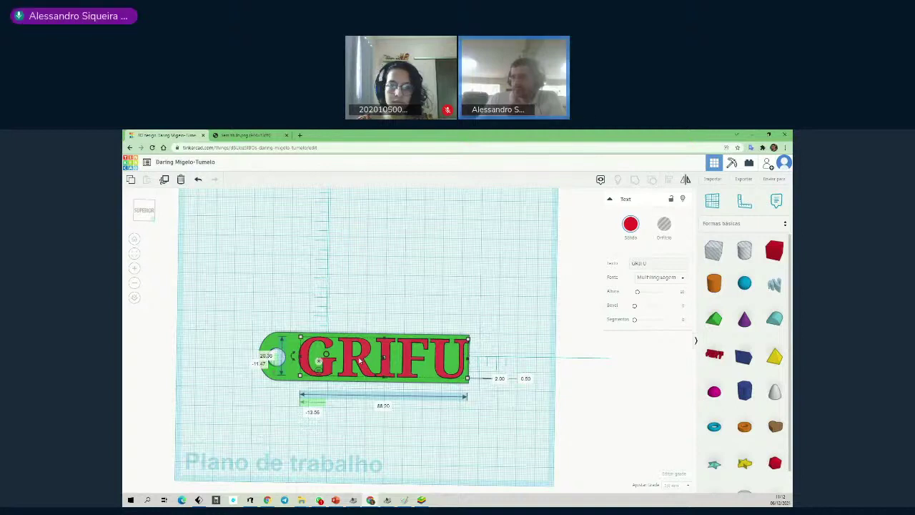
pyautogui.moveTo(359, 360); pyautogui.dragTo(354, 361)
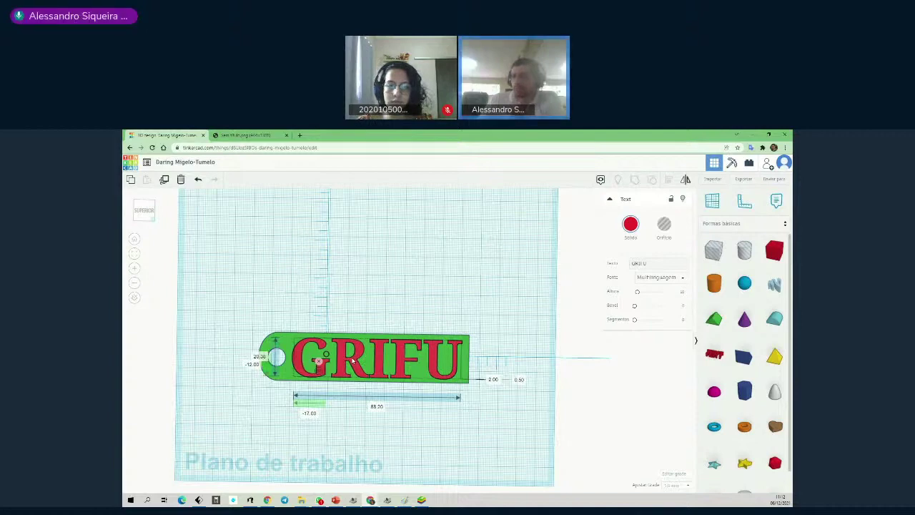
pyautogui.moveTo(351, 361); pyautogui.dragTo(354, 361)
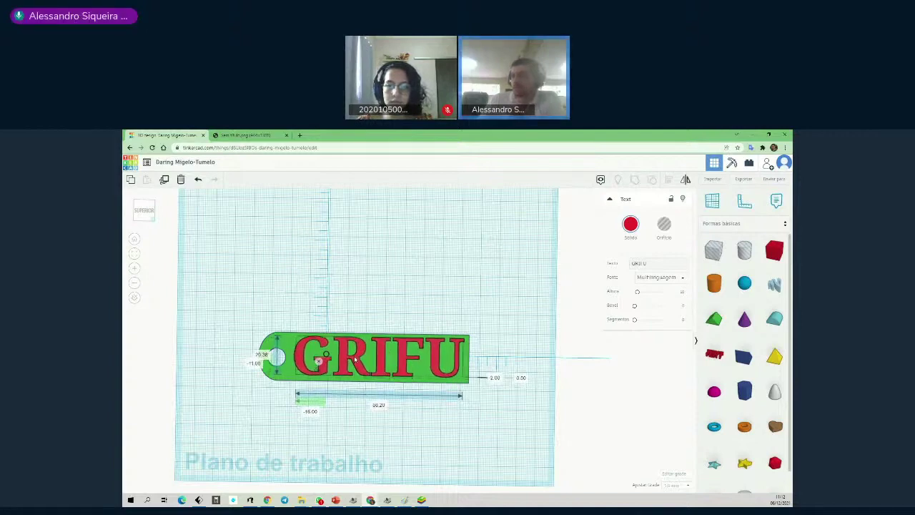
pyautogui.click(500, 445)
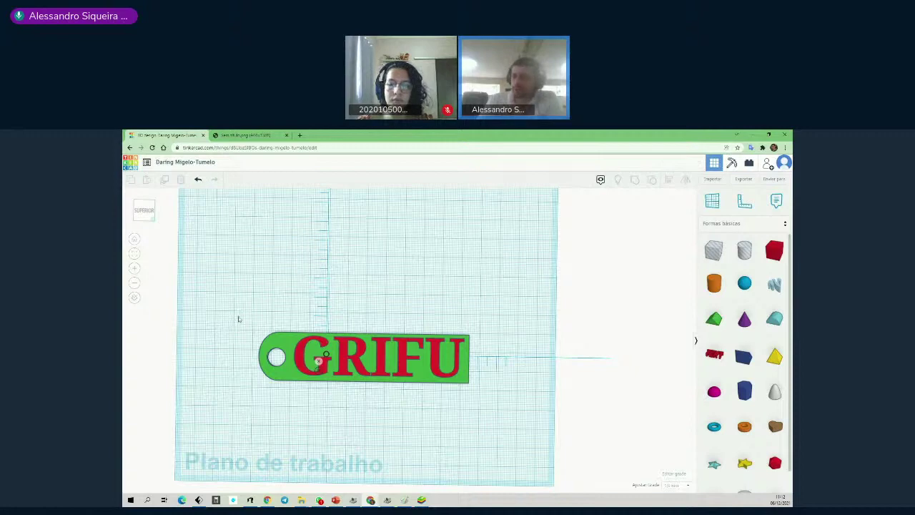
# Align the GRIFU text with the green plate, centring it across both the plate's width and length.
pyautogui.moveTo(236, 310); pyautogui.dragTo(477, 399)
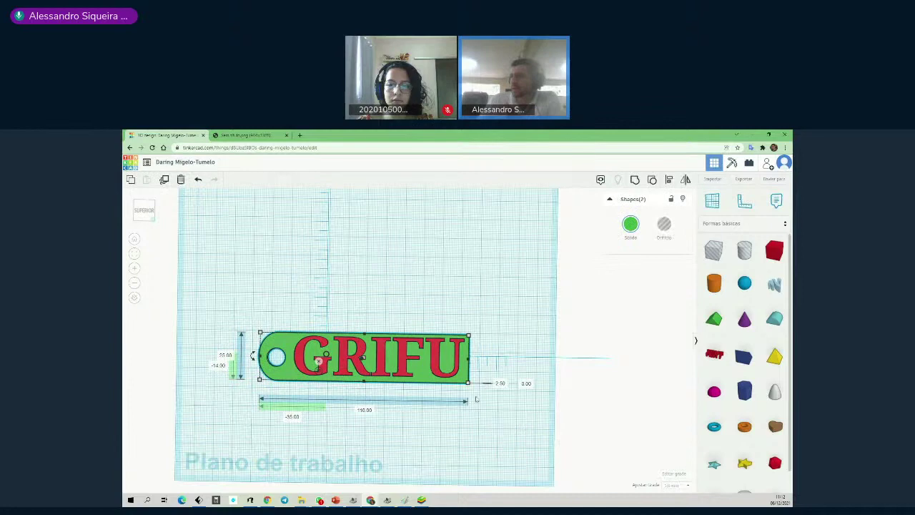
pyautogui.click(669, 180)
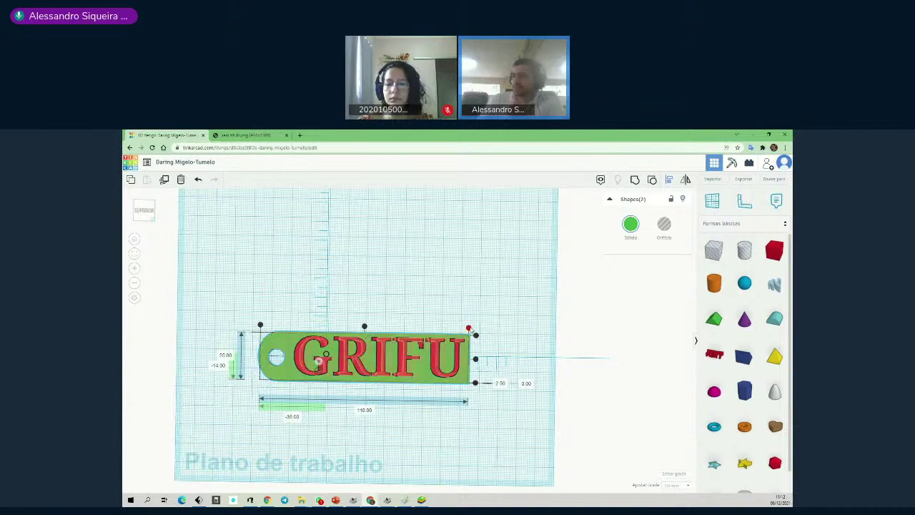
pyautogui.click(365, 327)
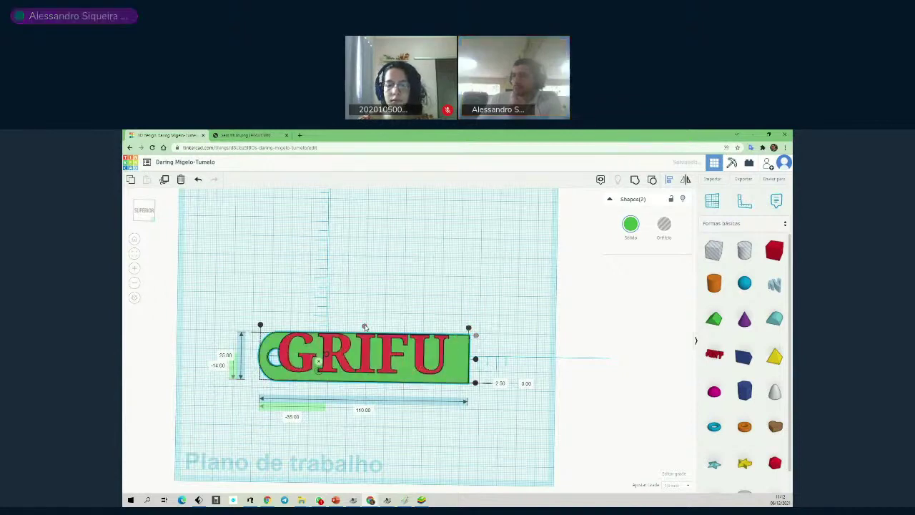
pyautogui.click(262, 325)
pyautogui.click(475, 360)
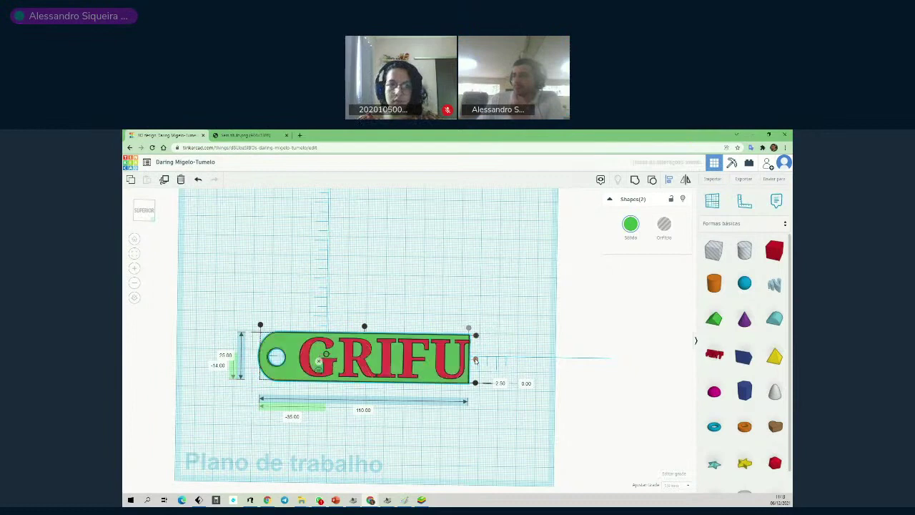
pyautogui.click(475, 359)
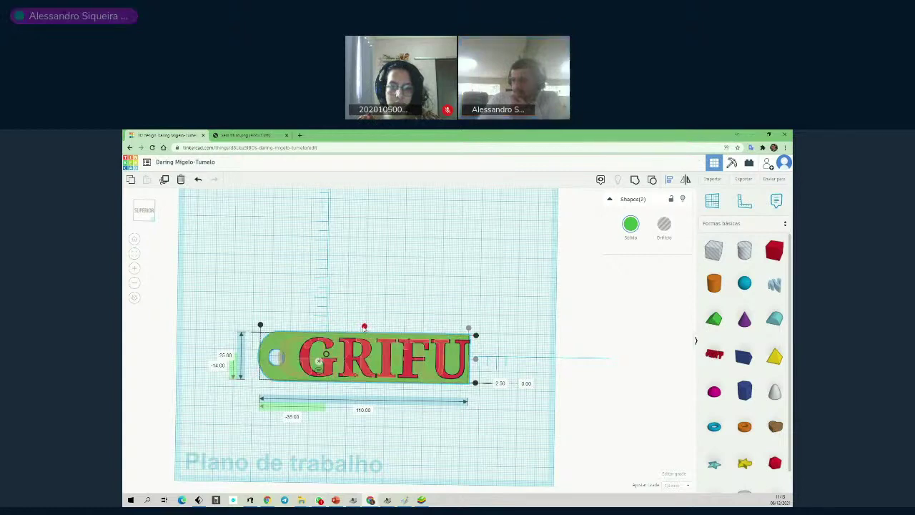
pyautogui.click(365, 327)
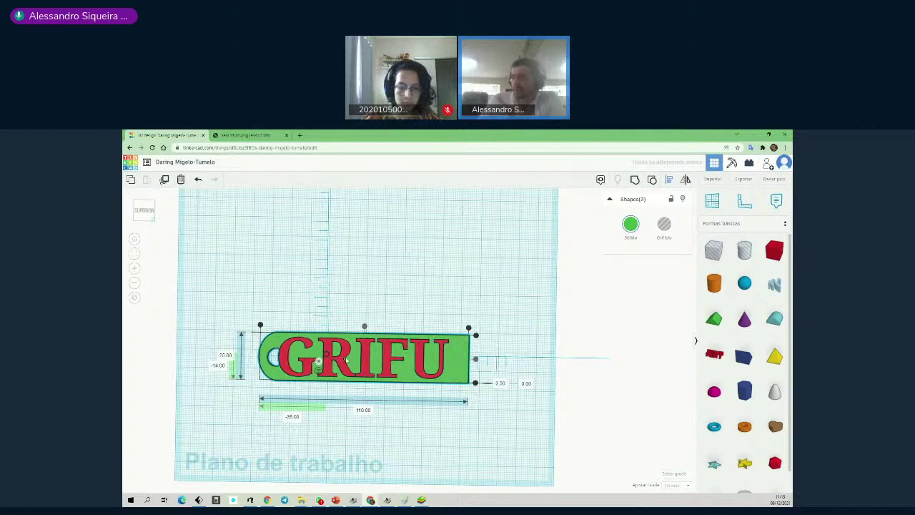
pyautogui.click(670, 183)
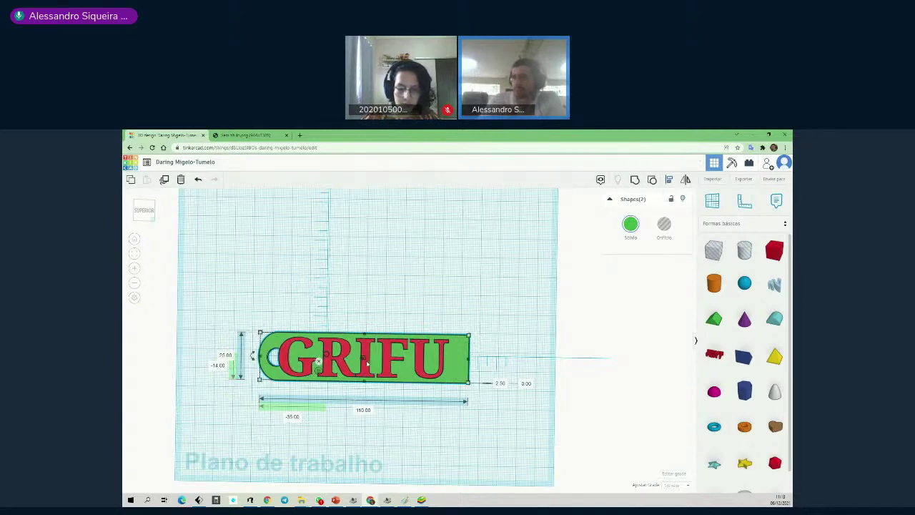
pyautogui.moveTo(367, 363); pyautogui.dragTo(376, 361)
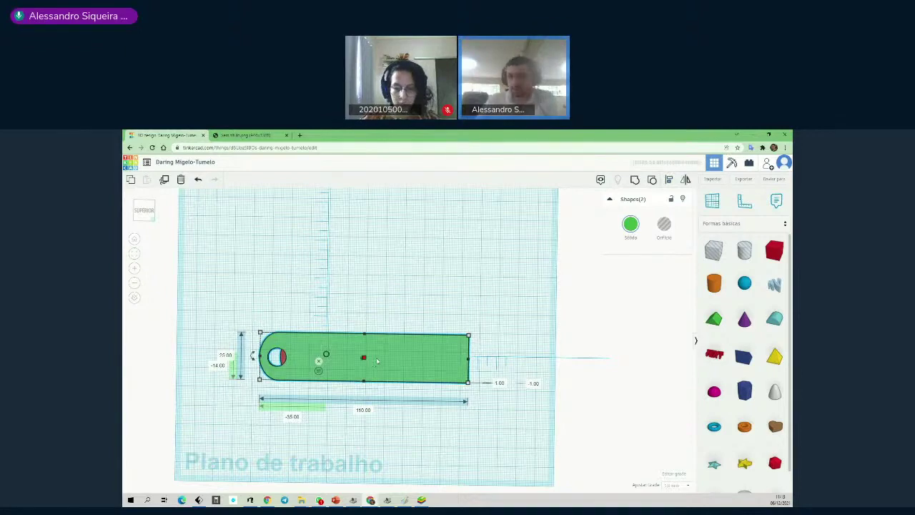
pyautogui.hotkey('ctrl', 'z')
pyautogui.click(484, 437)
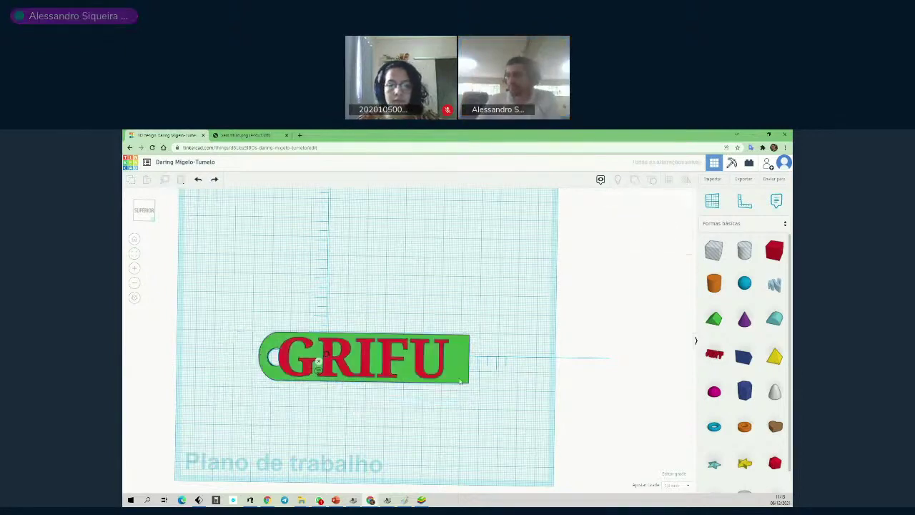
# Move only the GRIFU text about 7 mm along the plate, clear of the keyring hole.
pyautogui.click(388, 363)
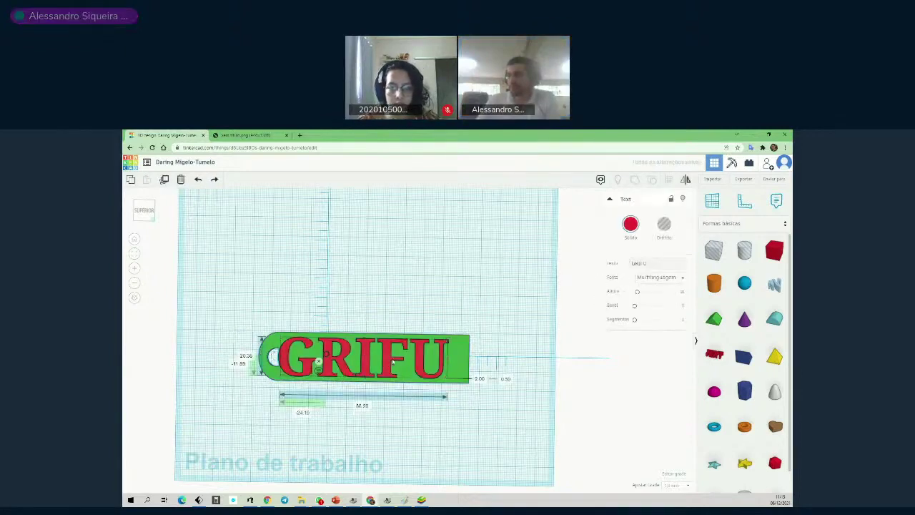
pyautogui.moveTo(390, 362); pyautogui.dragTo(401, 365)
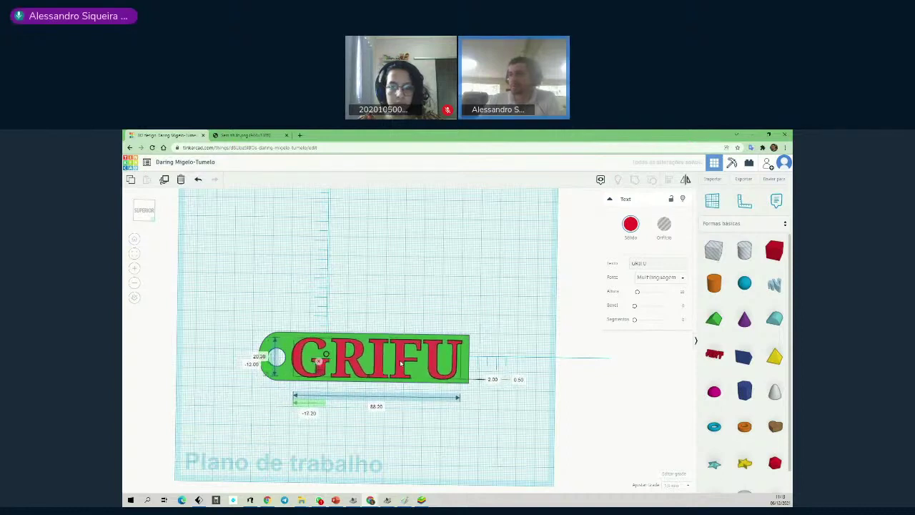
pyautogui.click(484, 436)
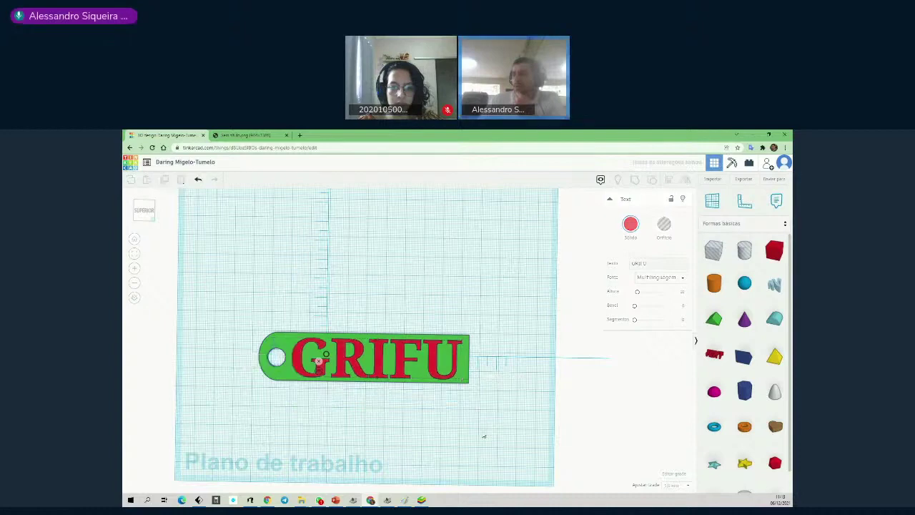
# Group the GRIFU text and the green plate into one shape and check the raised lettering.
pyautogui.moveTo(484, 436); pyautogui.dragTo(470, 380, button='right')
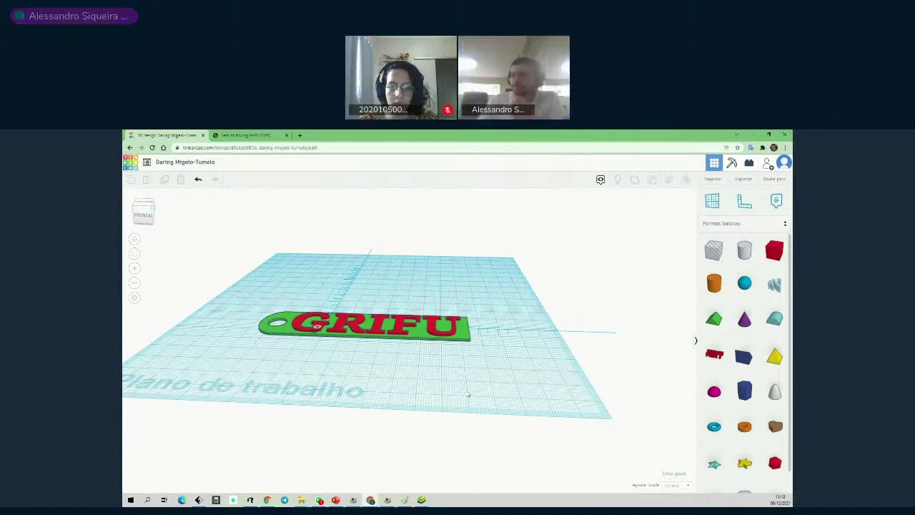
pyautogui.moveTo(482, 389); pyautogui.dragTo(488, 429, button='right')
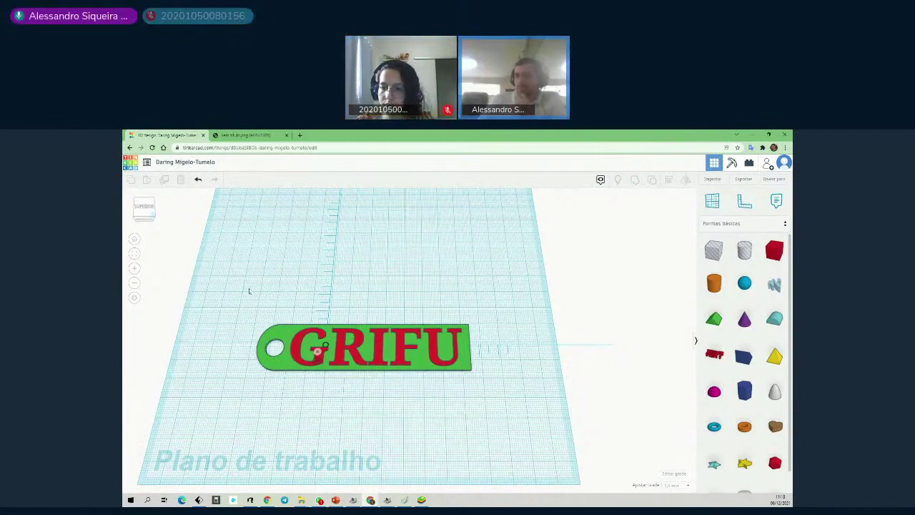
pyautogui.moveTo(249, 290); pyautogui.dragTo(504, 413)
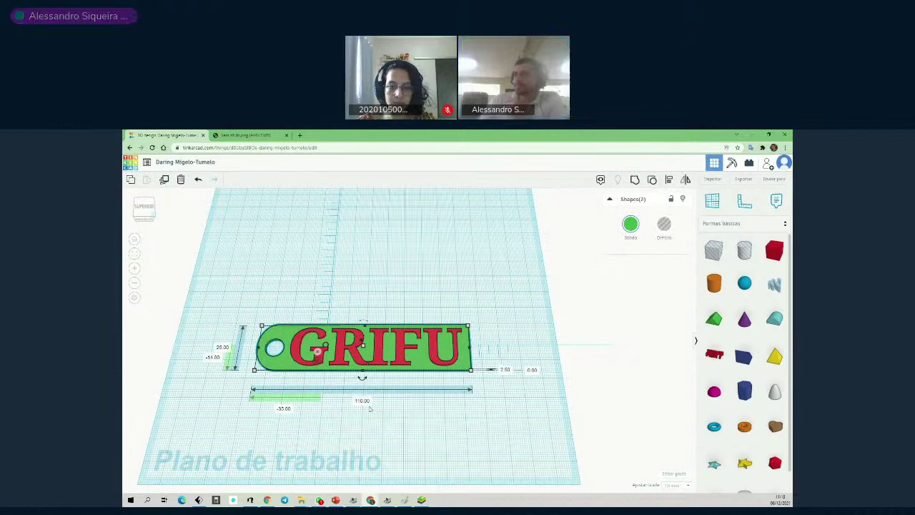
pyautogui.click(637, 180)
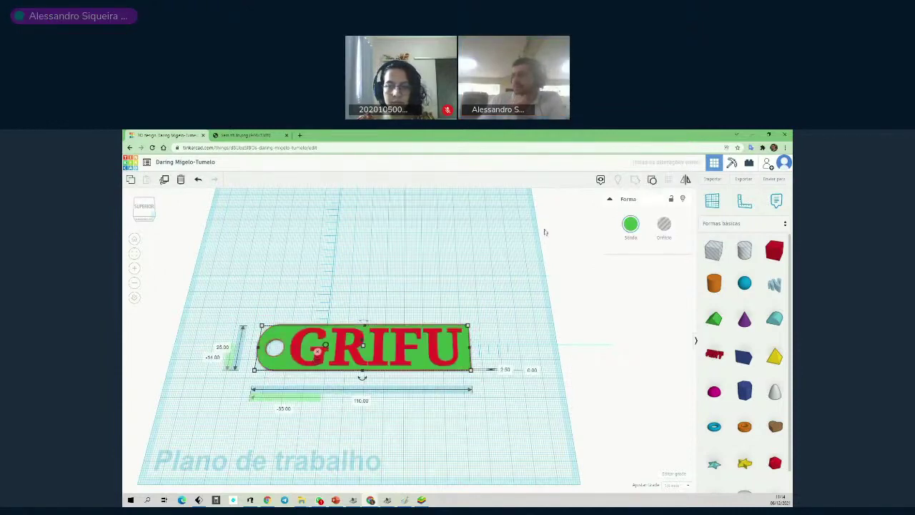
pyautogui.click(472, 431)
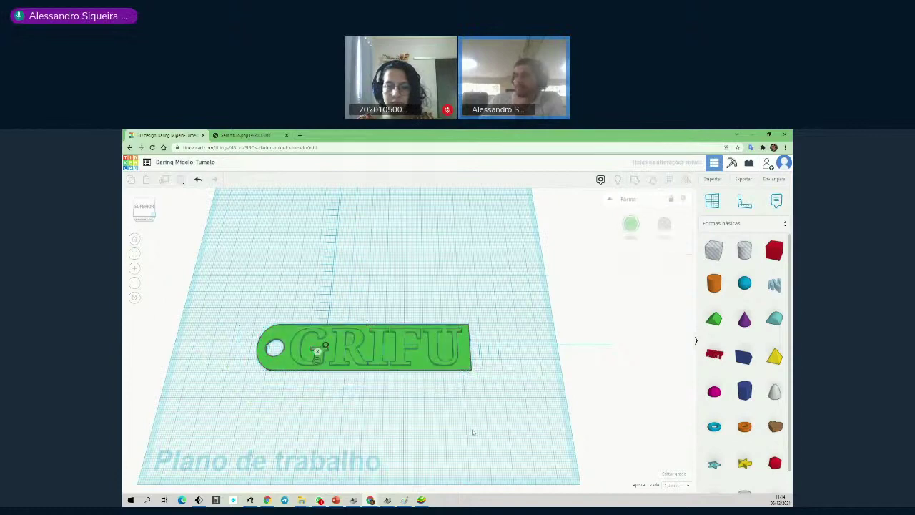
pyautogui.moveTo(481, 421)
pyautogui.mouseDown(button='right')
pyautogui.moveTo(494, 346)
pyautogui.moveTo(488, 429)
pyautogui.mouseUp(button='right')
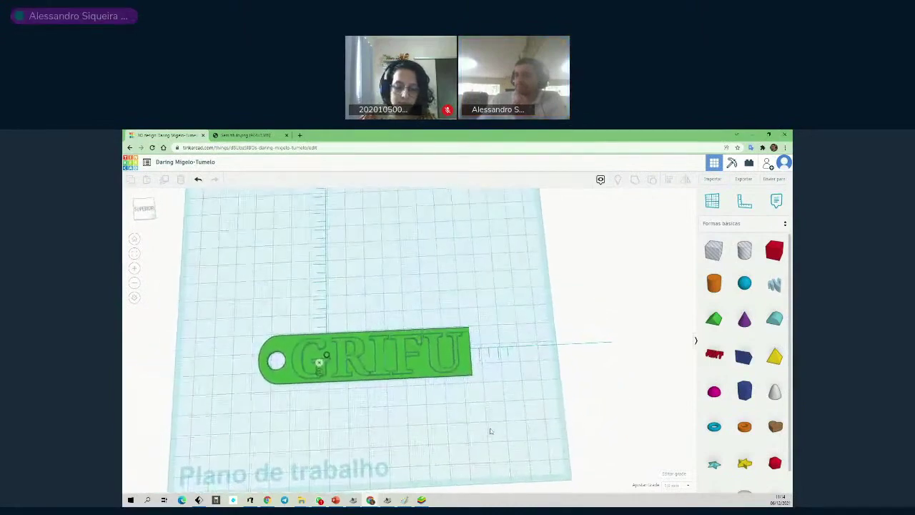
pyautogui.moveTo(409, 404); pyautogui.dragTo(444, 413, button='right')
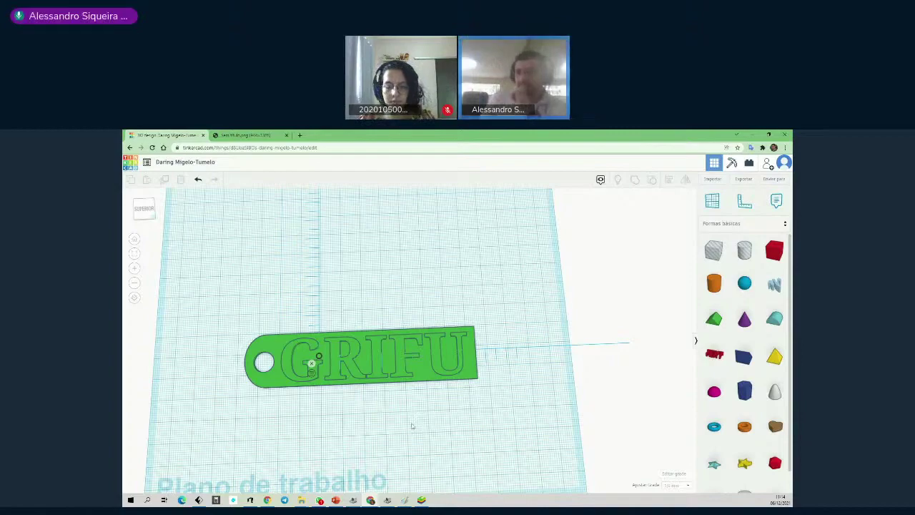
pyautogui.scroll(2, 429, 432)
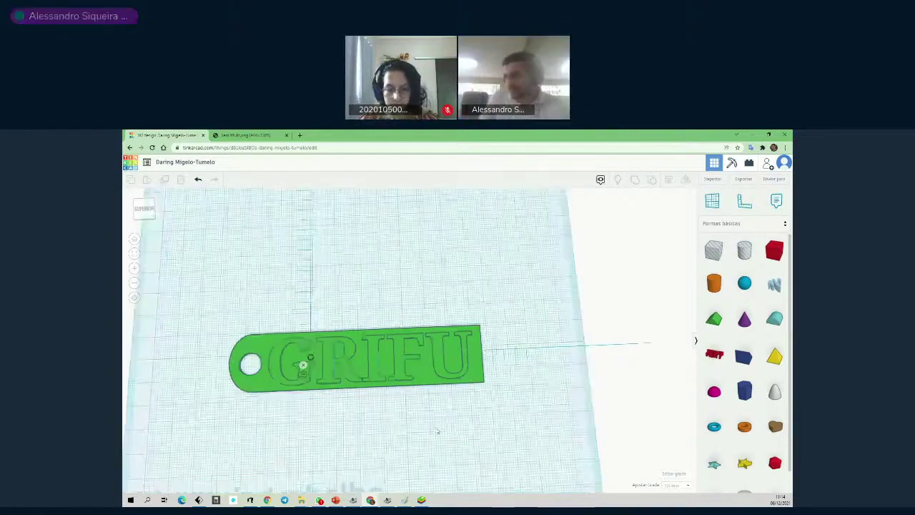
pyautogui.moveTo(435, 442); pyautogui.dragTo(438, 421, button='right')
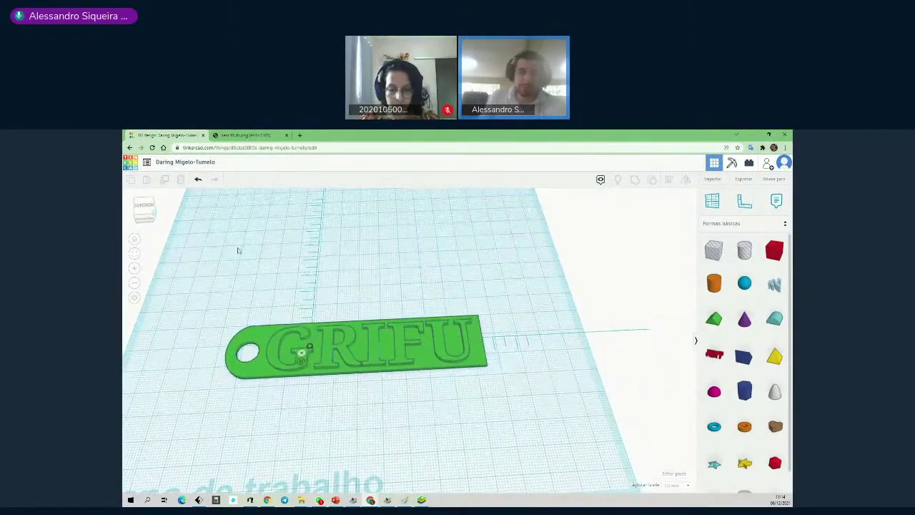
# Rename the design as "tag grifu".
pyautogui.click(211, 163)
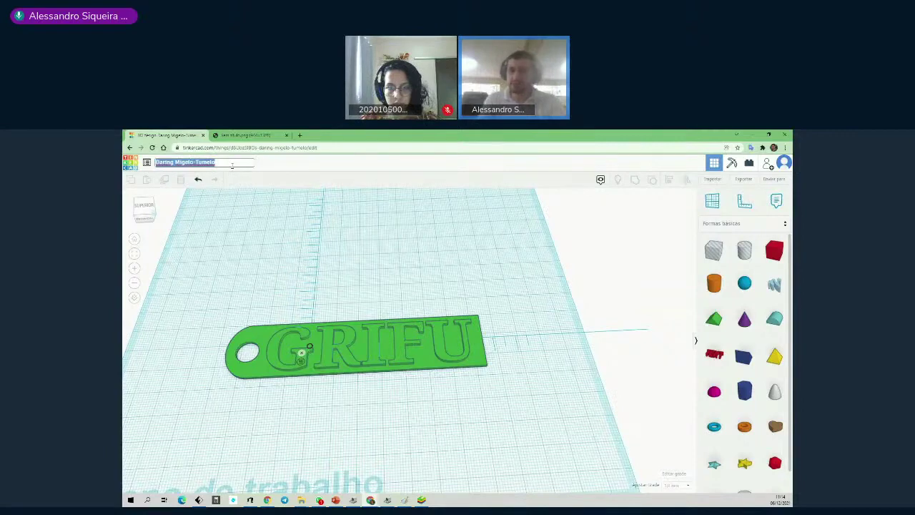
pyautogui.press('BackSpace')
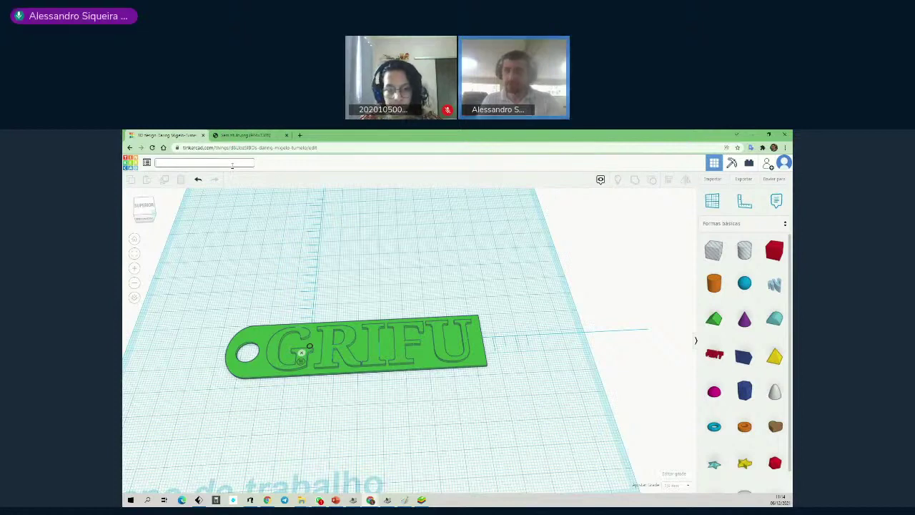
pyautogui.write('RI')
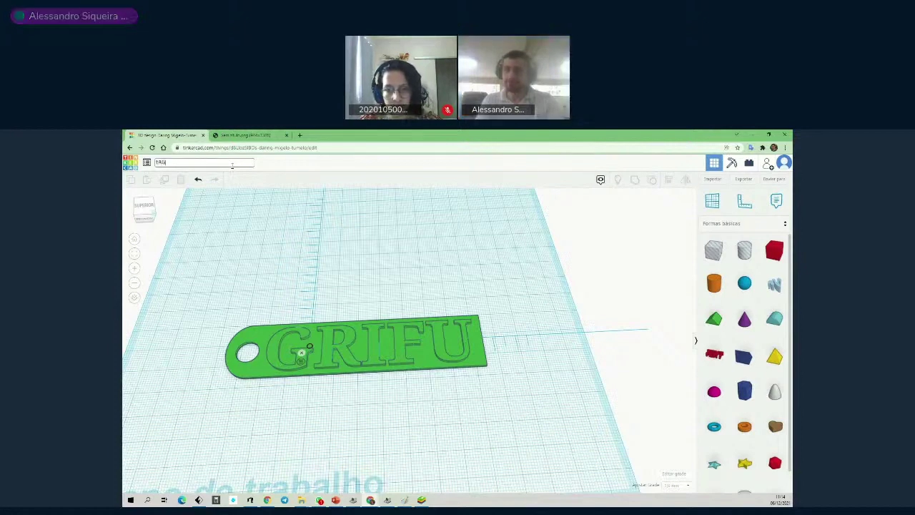
pyautogui.press('BackSpace')
pyautogui.press('BackSpace')
pyautogui.press('BackSpace')
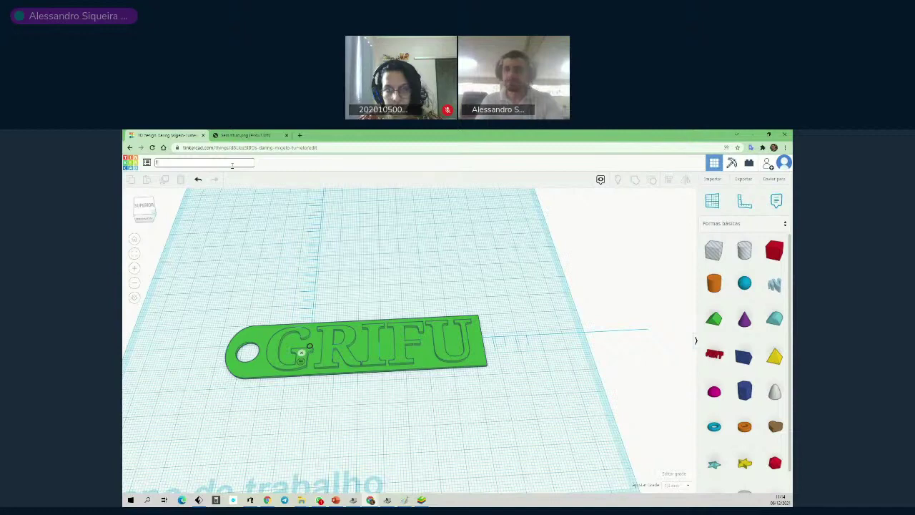
pyautogui.write('g g')
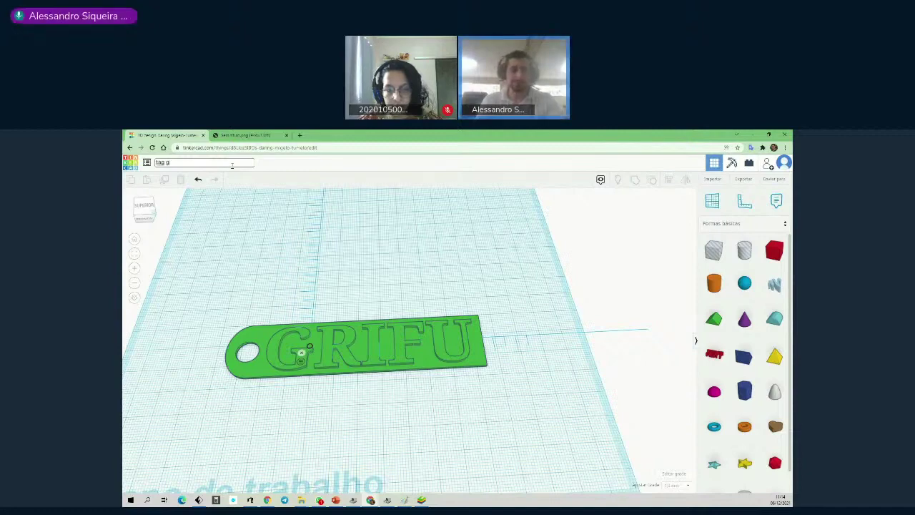
pyautogui.write('rifu')
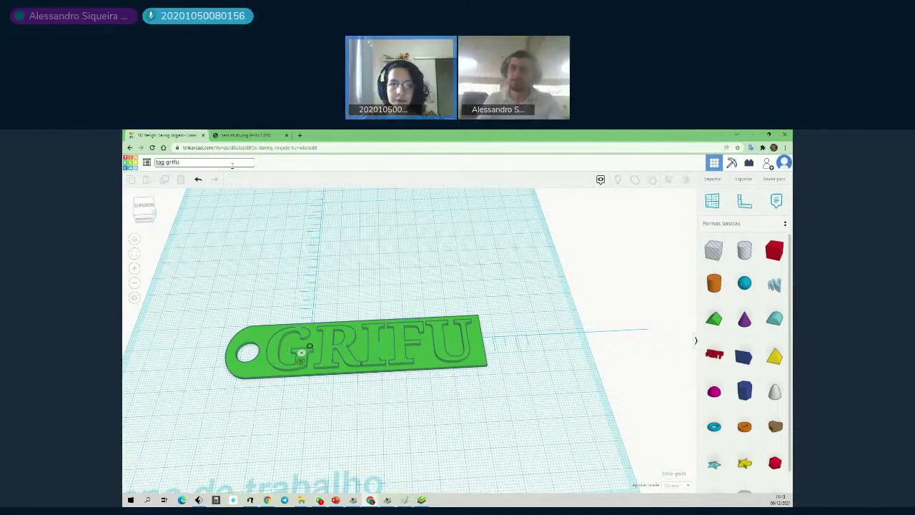
pyautogui.press('Return')
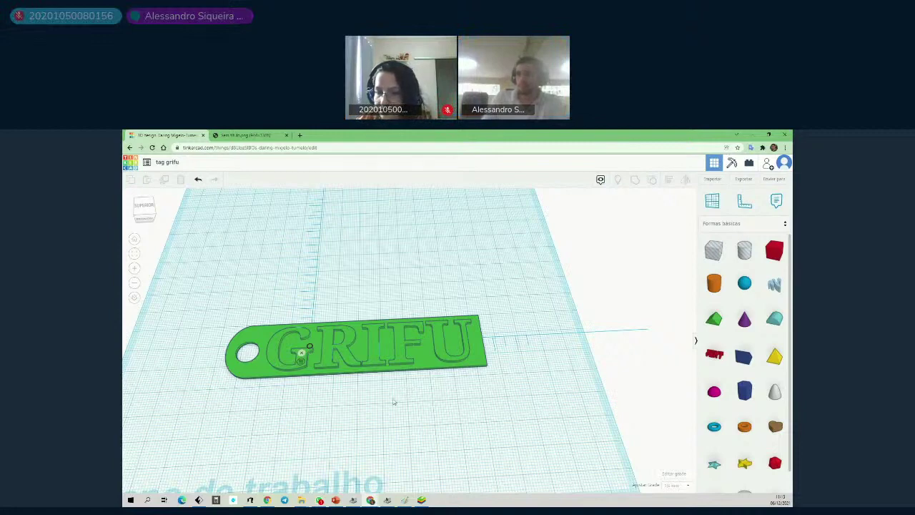
pyautogui.click(181, 163)
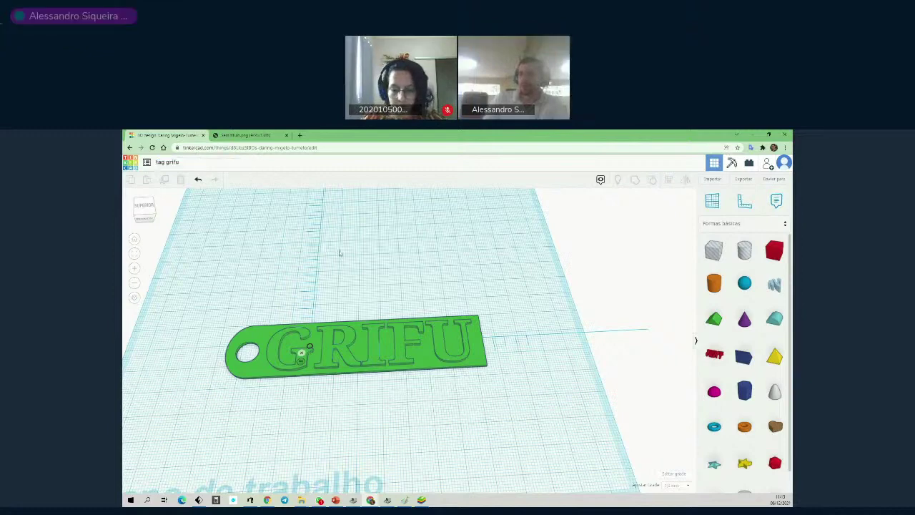
# Export everything in the tag grifu design as an STL file for 3D printing.
pyautogui.click(439, 404)
pyautogui.scroll(-3, 440, 404)
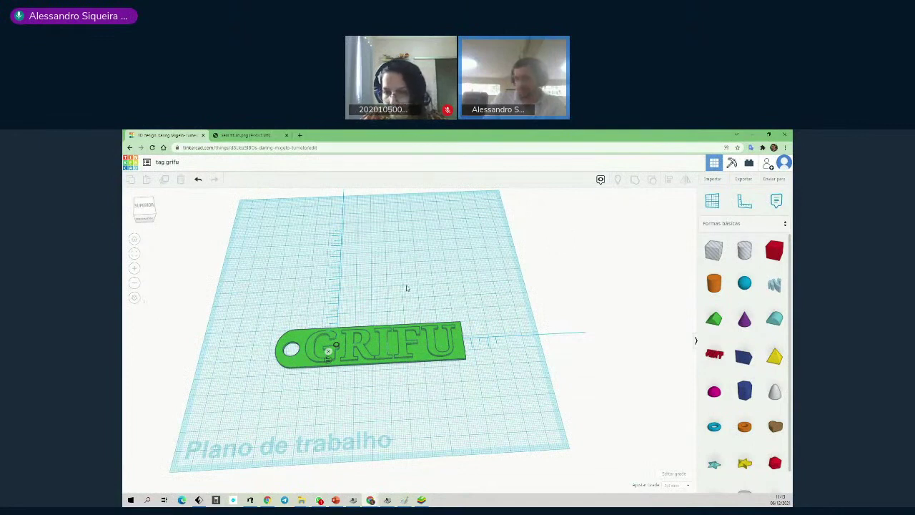
pyautogui.click(744, 180)
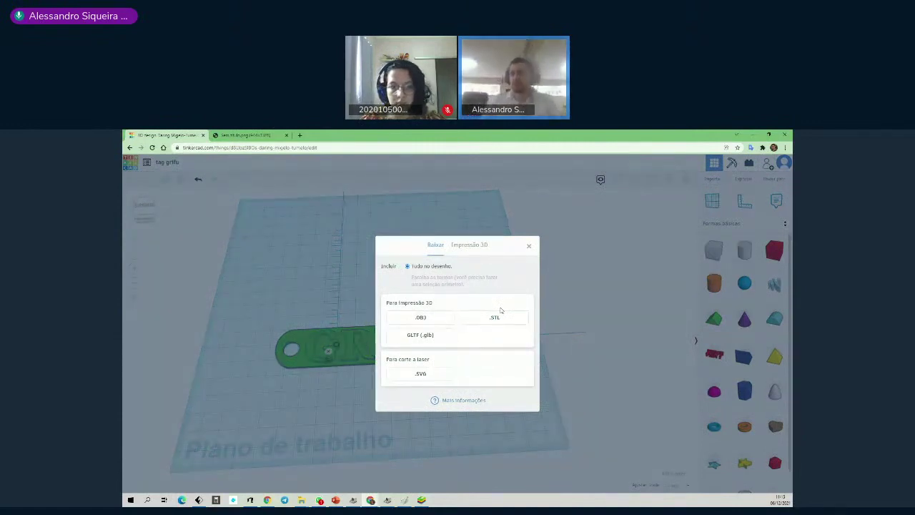
pyautogui.click(493, 319)
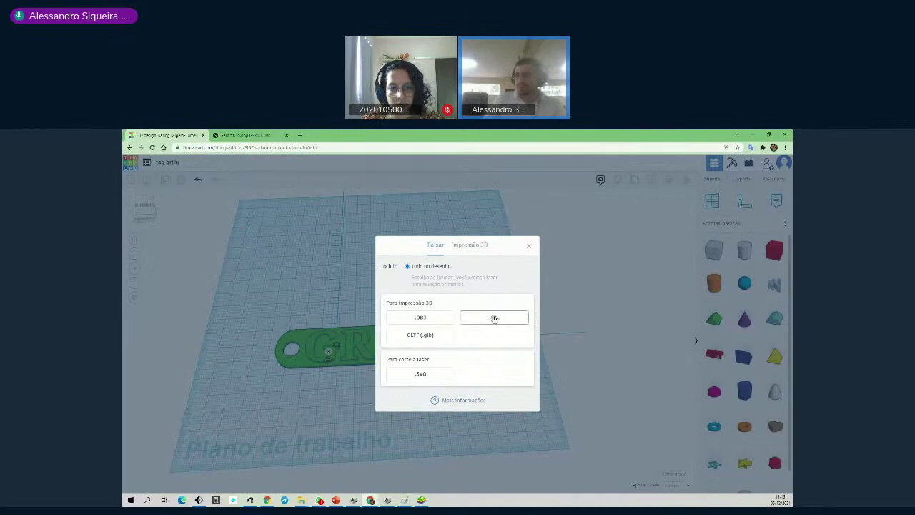
pyautogui.click(494, 319)
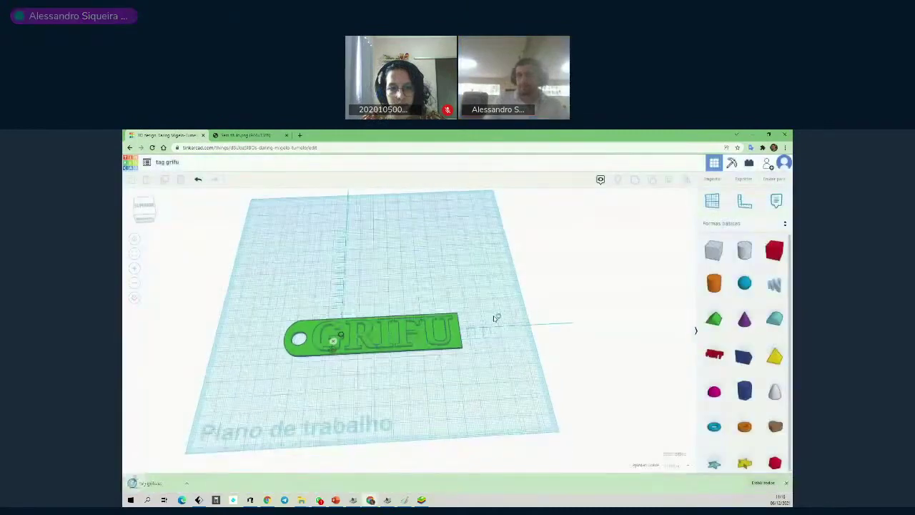
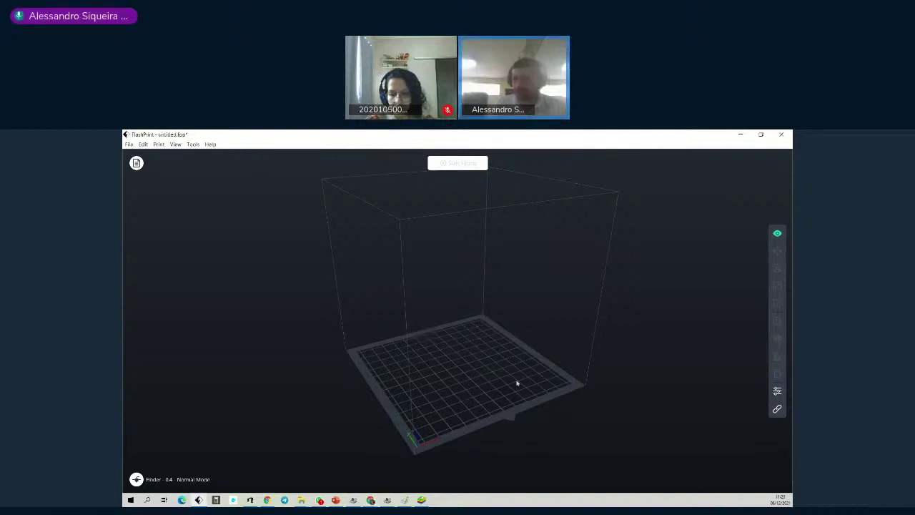
# Switch to FlashPrint and load the recently used GRIFU.stl onto the build plate.
pyautogui.moveTo(517, 384); pyautogui.dragTo(500, 374)
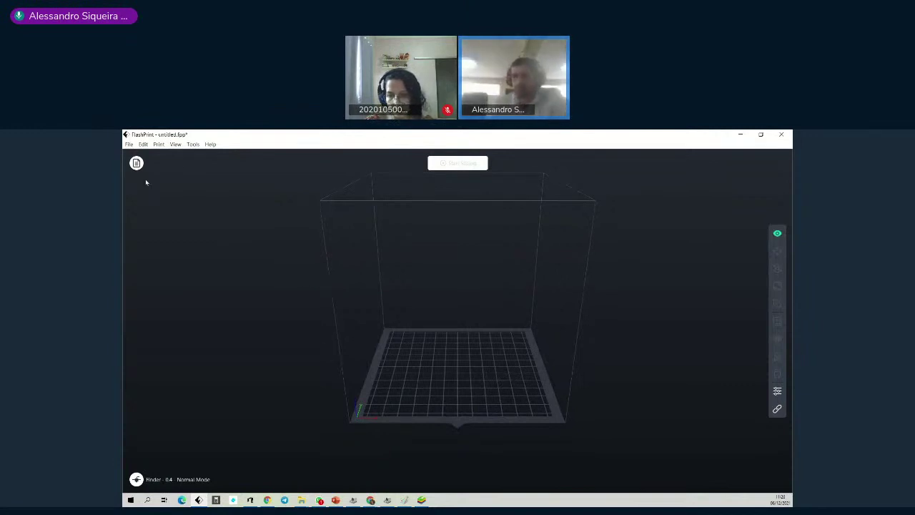
pyautogui.click(130, 145)
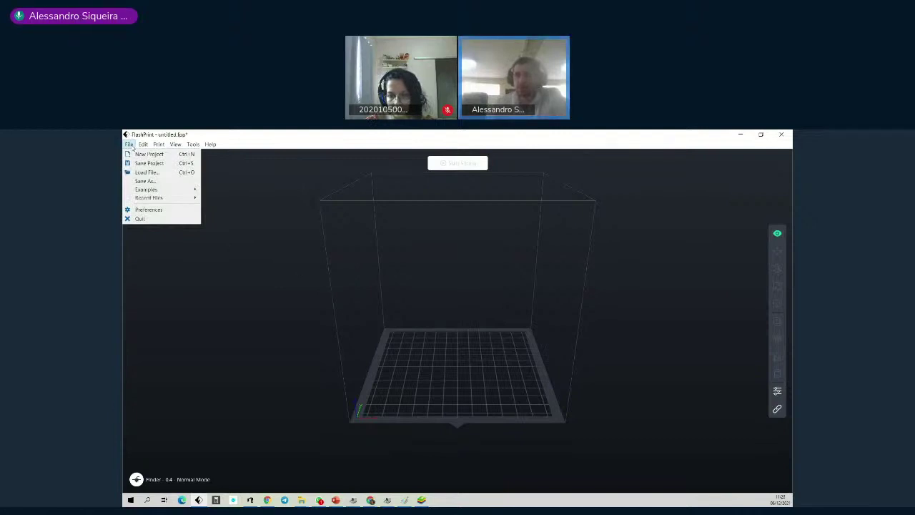
pyautogui.moveTo(164, 198)
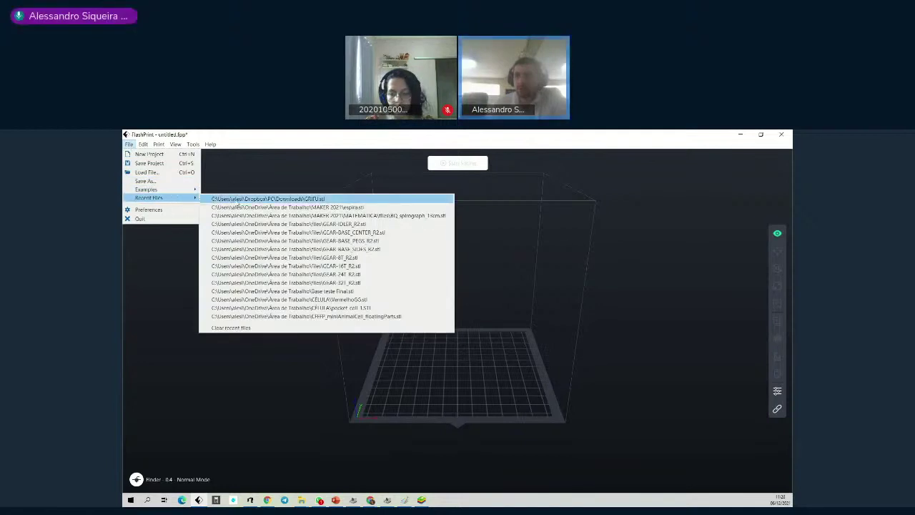
pyautogui.click(236, 199)
pyautogui.moveTo(607, 351); pyautogui.dragTo(598, 394)
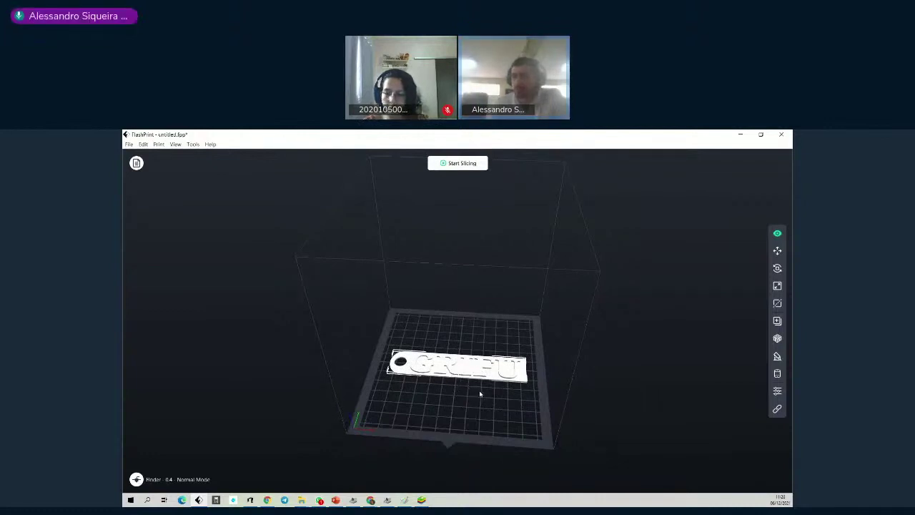
pyautogui.moveTo(499, 395); pyautogui.dragTo(509, 396)
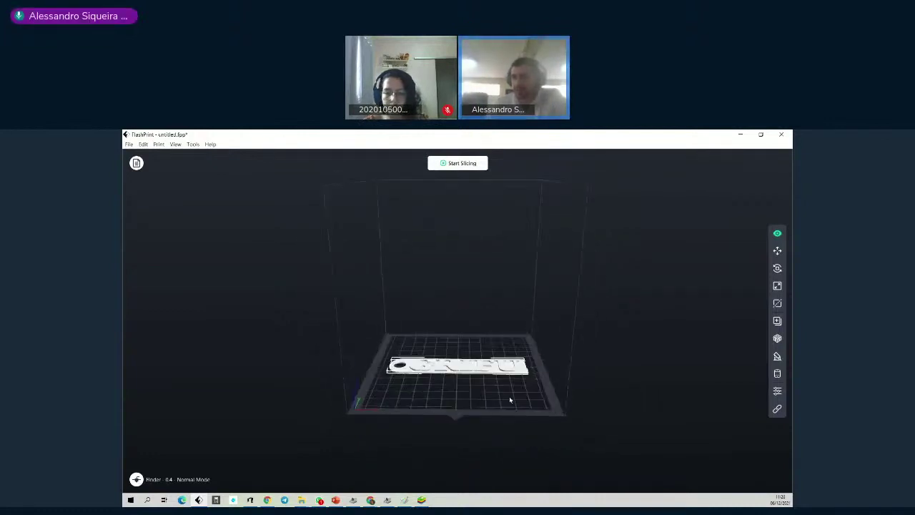
pyautogui.scroll(5, 413, 421)
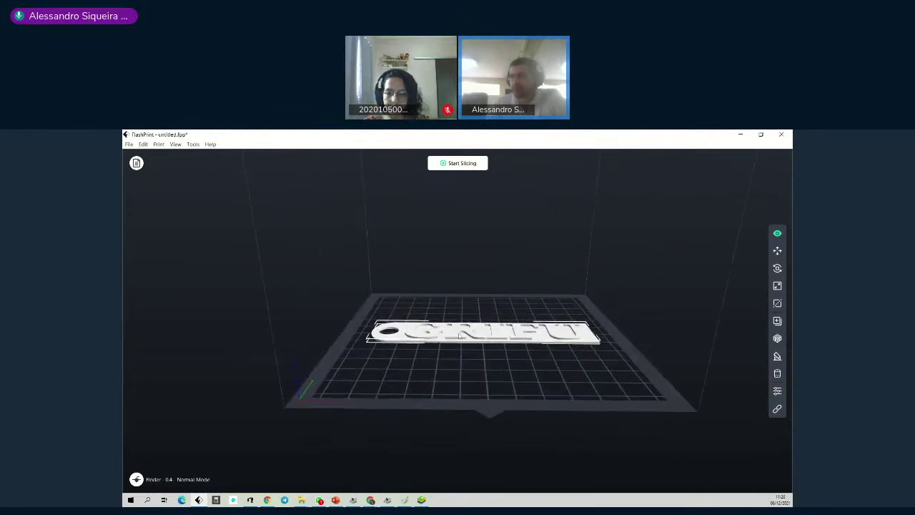
pyautogui.moveTo(483, 336); pyautogui.dragTo(492, 380)
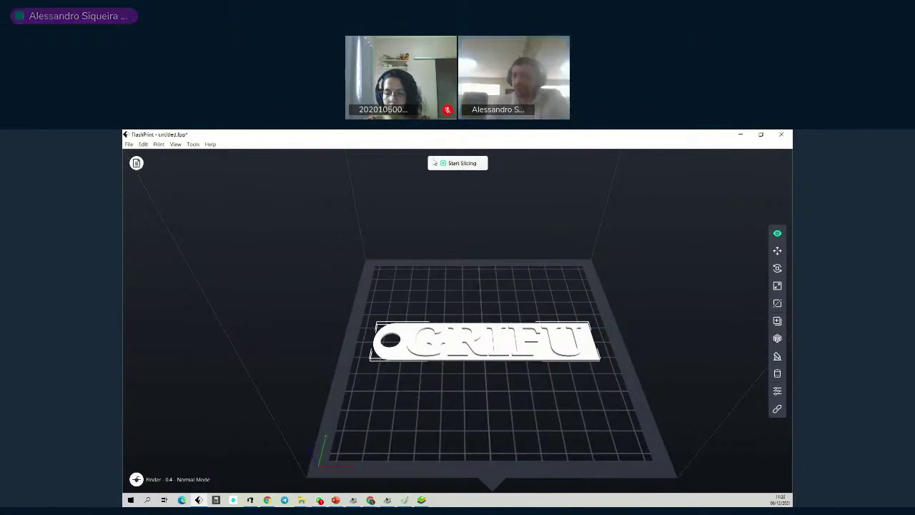
# Open the slicing settings for the GRIFU keychain and switch them from expert to basic mode.
pyautogui.click(464, 164)
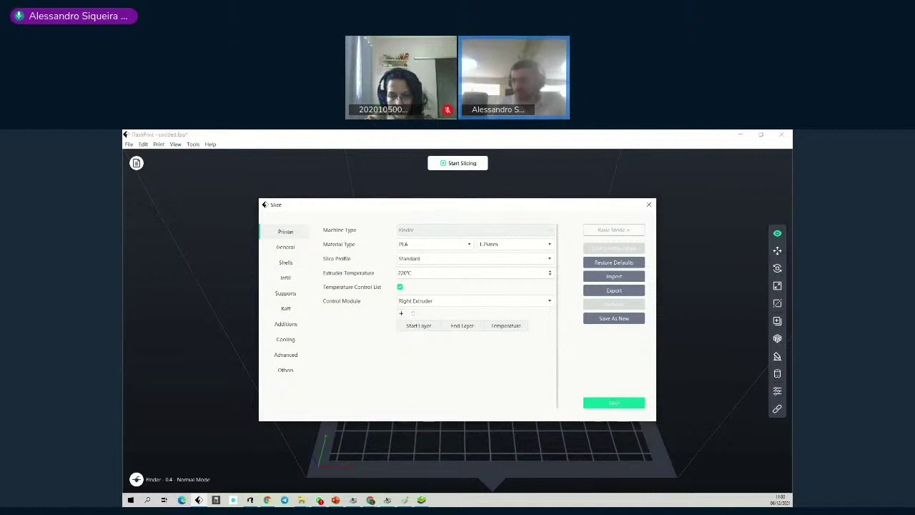
pyautogui.click(476, 272)
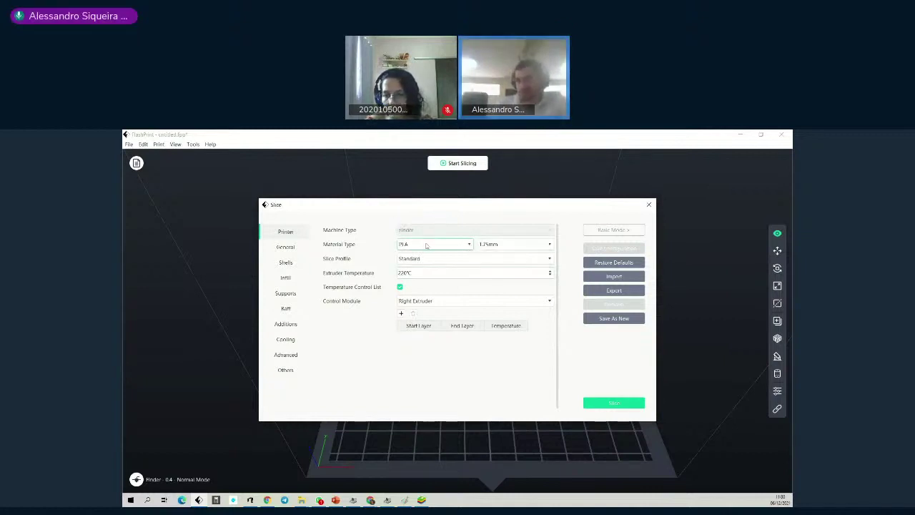
pyautogui.click(623, 231)
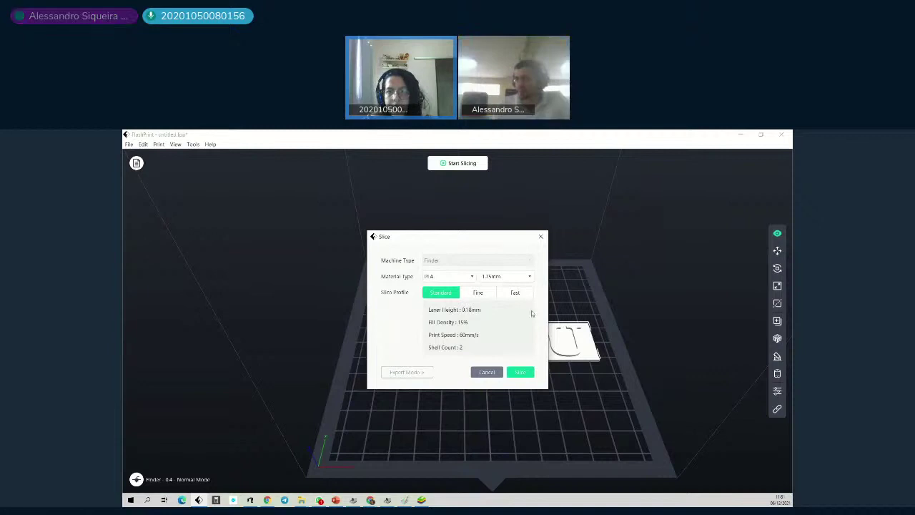
# Close and reopen the slicing settings, and compare the expert mode options with the basic mode ones.
pyautogui.click(493, 376)
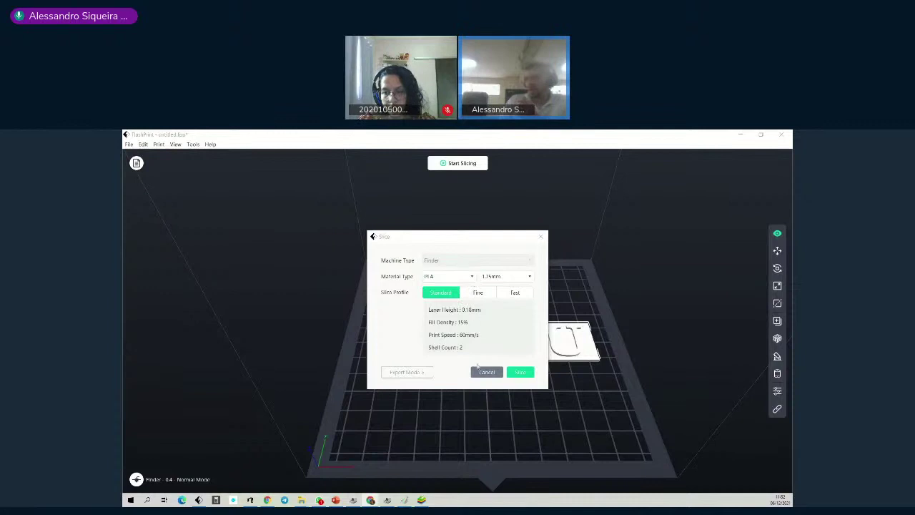
pyautogui.click(486, 372)
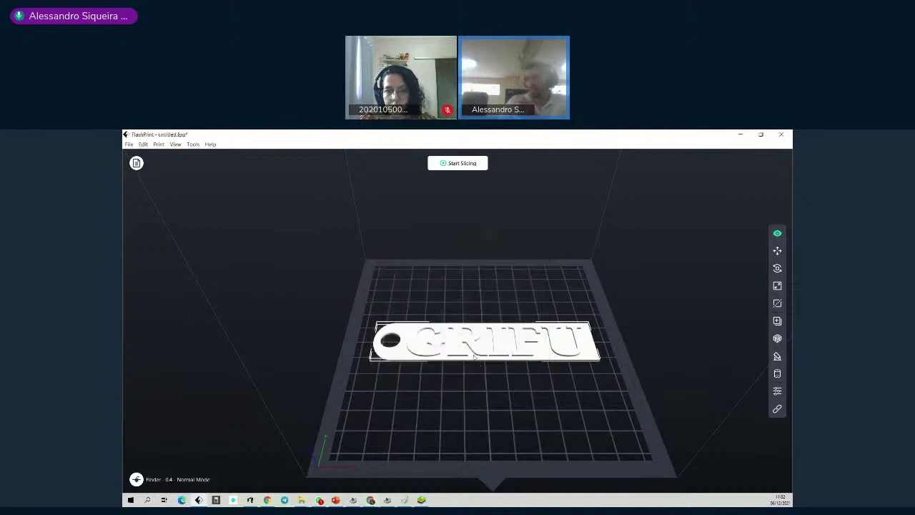
pyautogui.click(456, 163)
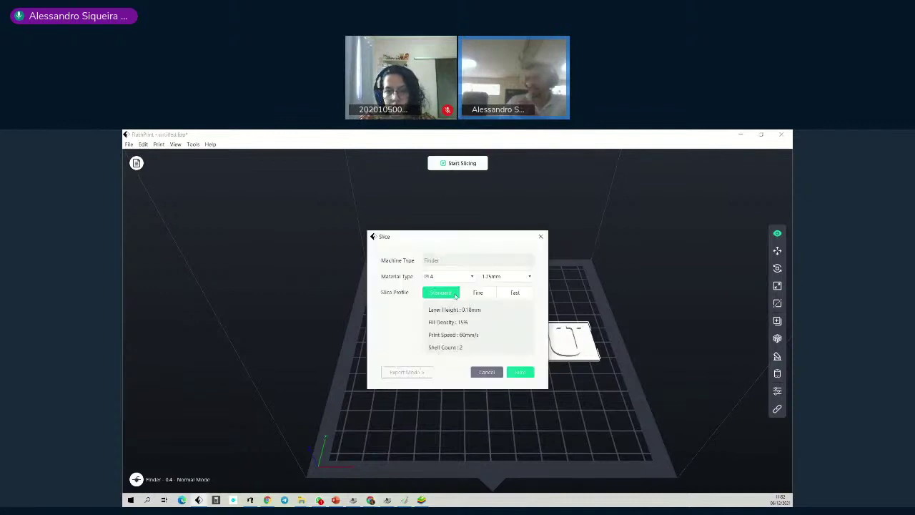
pyautogui.click(417, 373)
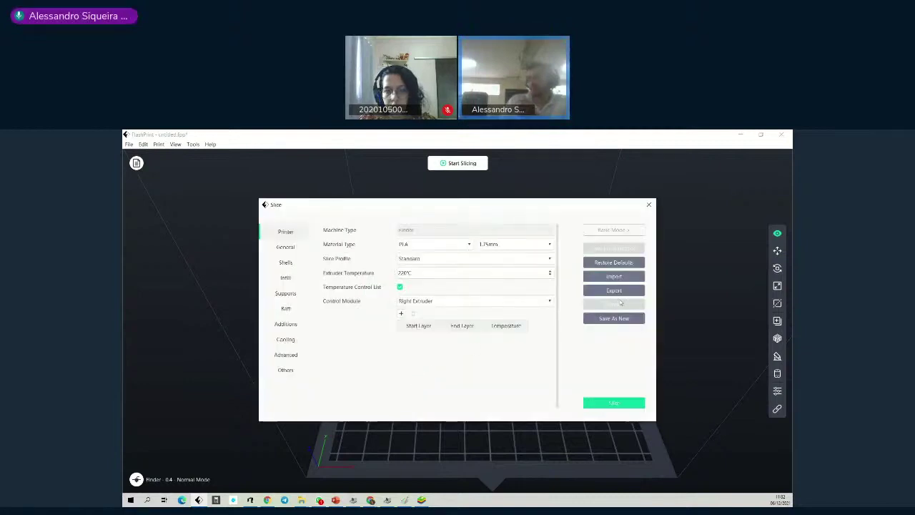
pyautogui.click(618, 230)
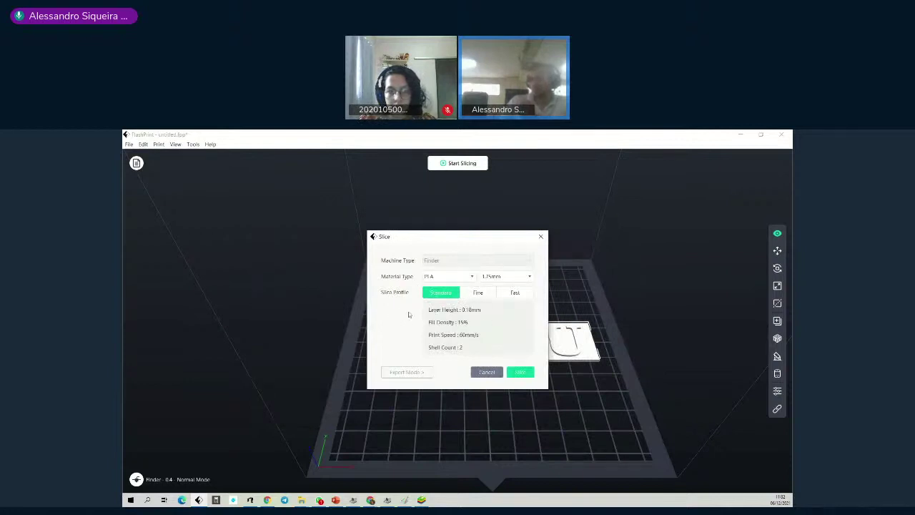
pyautogui.click(400, 373)
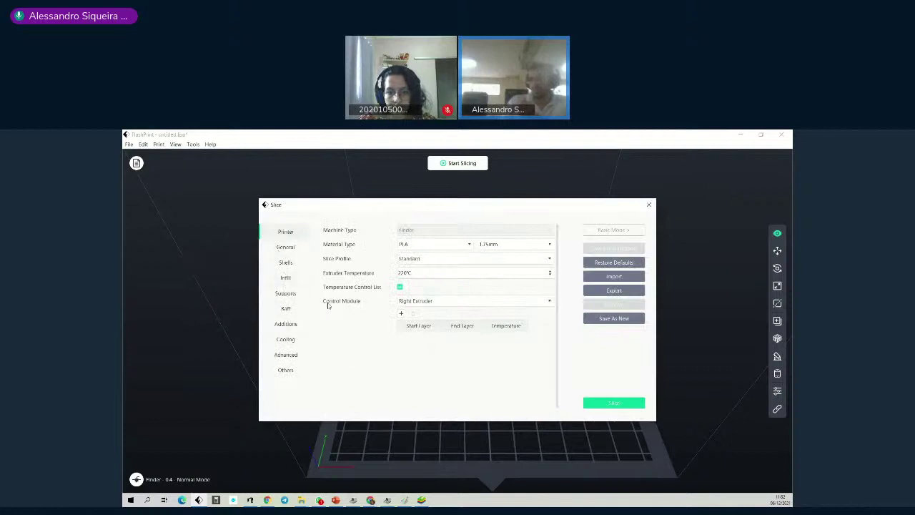
pyautogui.click(613, 231)
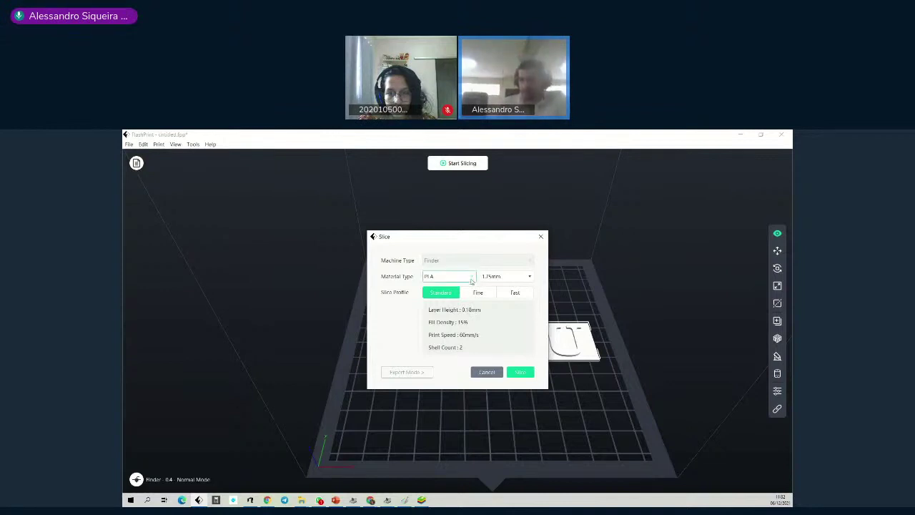
# Check the available material types while keeping PLA, and choose the 1.75mm filament diameter.
pyautogui.click(470, 278)
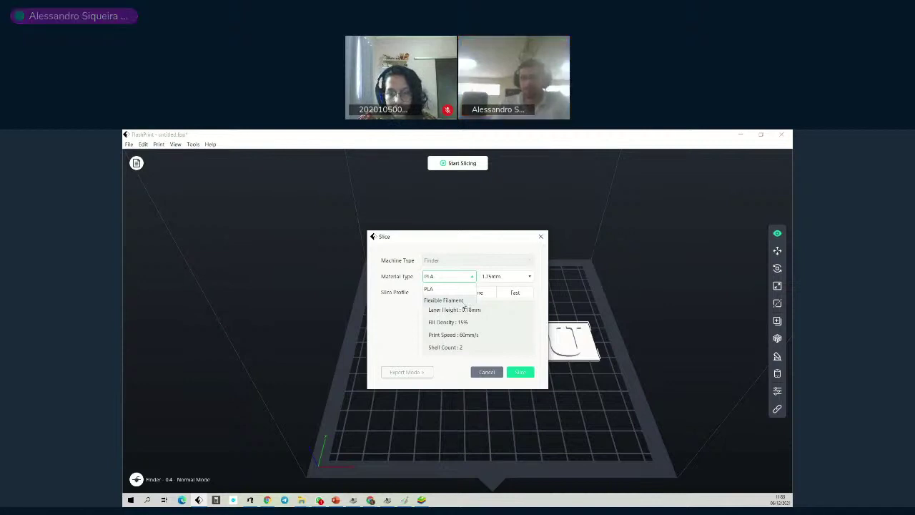
pyautogui.click(400, 347)
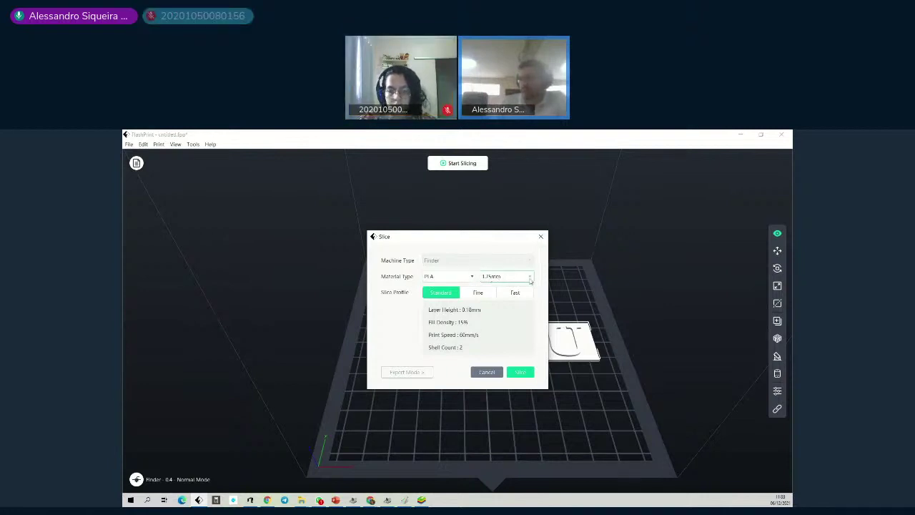
pyautogui.click(529, 277)
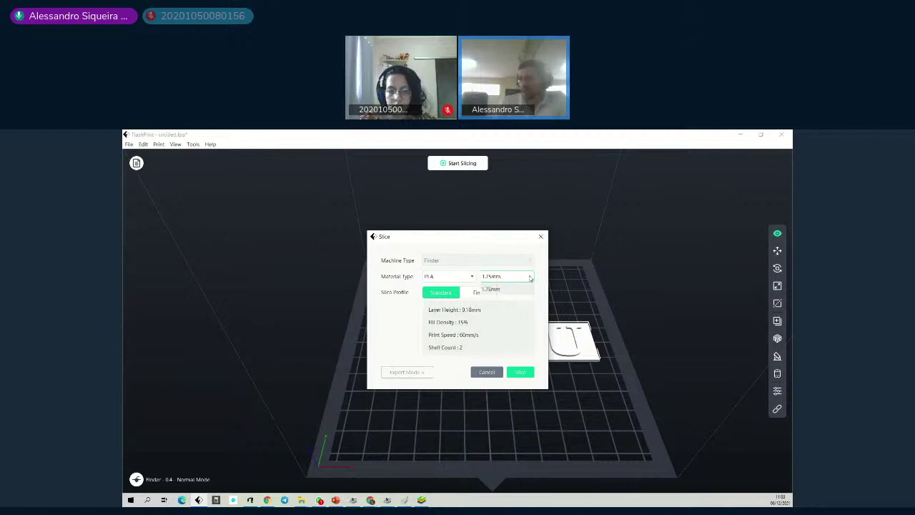
pyautogui.click(493, 290)
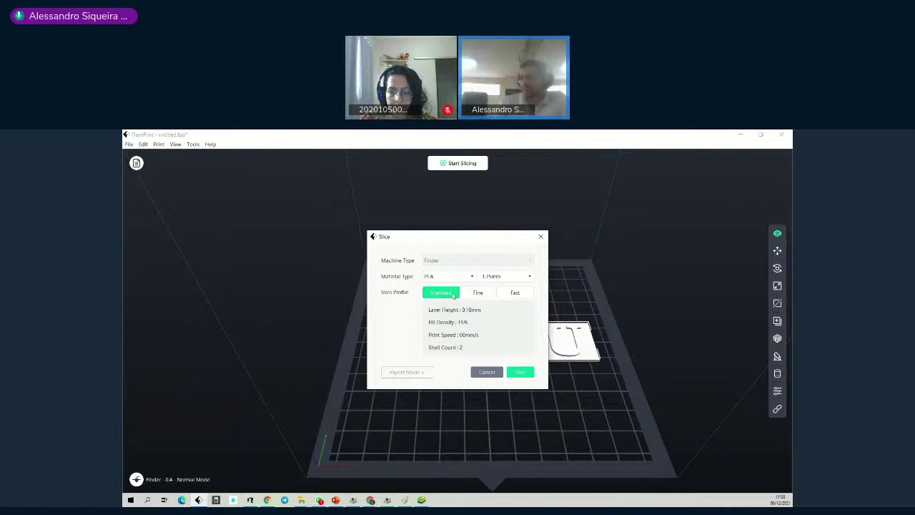
# Compare the layer height, fill density, print speed and shell count of the Standard, Fine and Fast slice profiles.
pyautogui.click(479, 293)
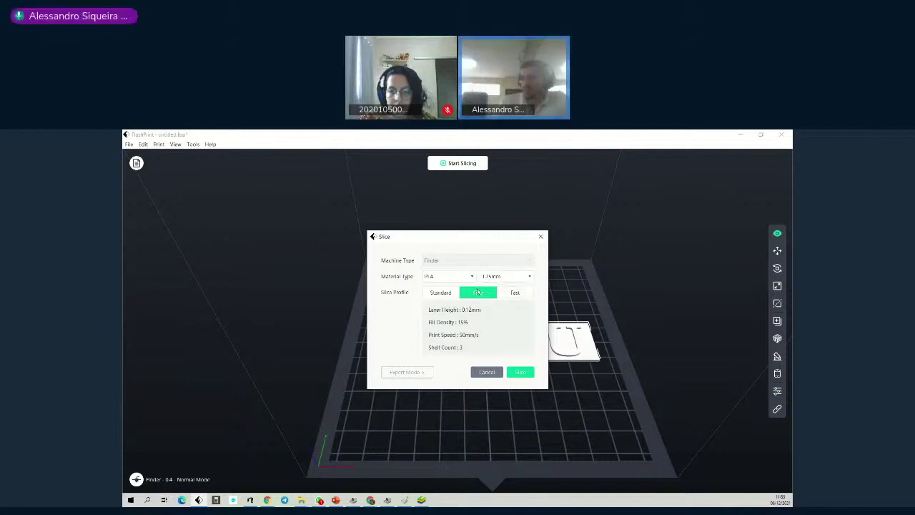
pyautogui.click(515, 292)
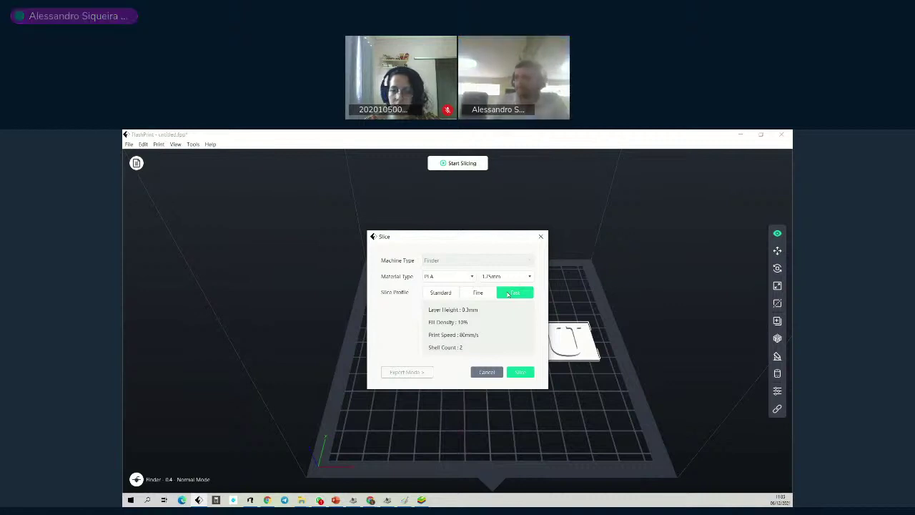
pyautogui.click(442, 293)
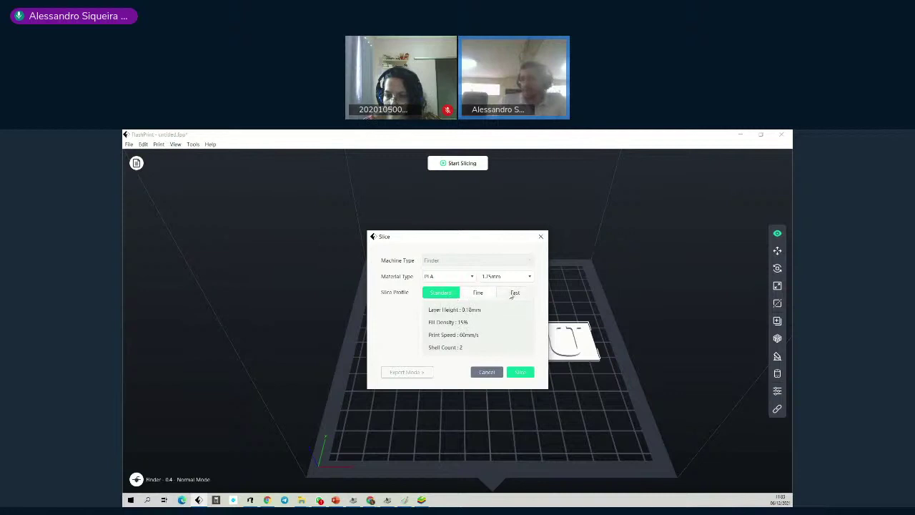
pyautogui.click(479, 294)
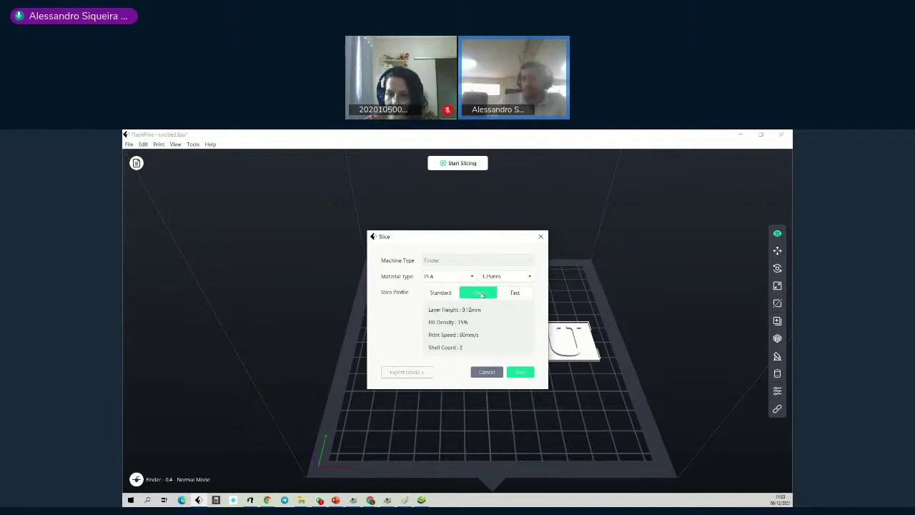
pyautogui.click(514, 293)
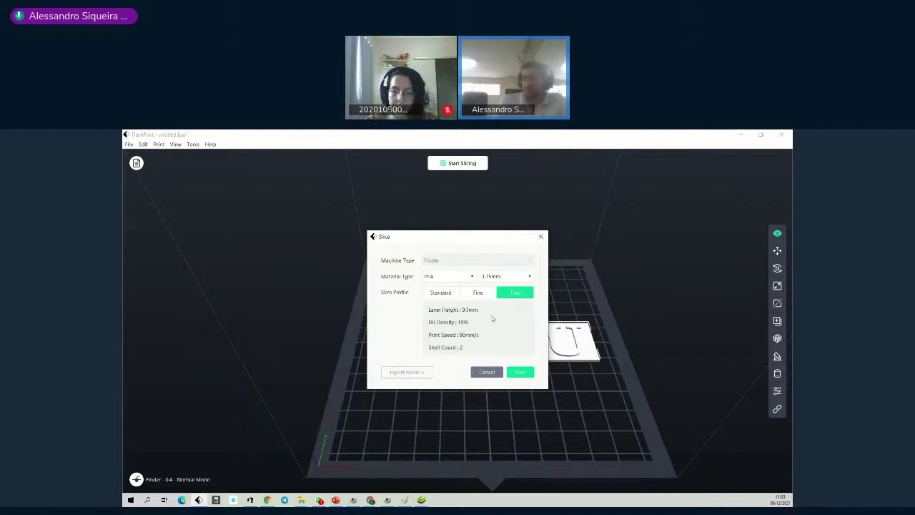
pyautogui.click(449, 292)
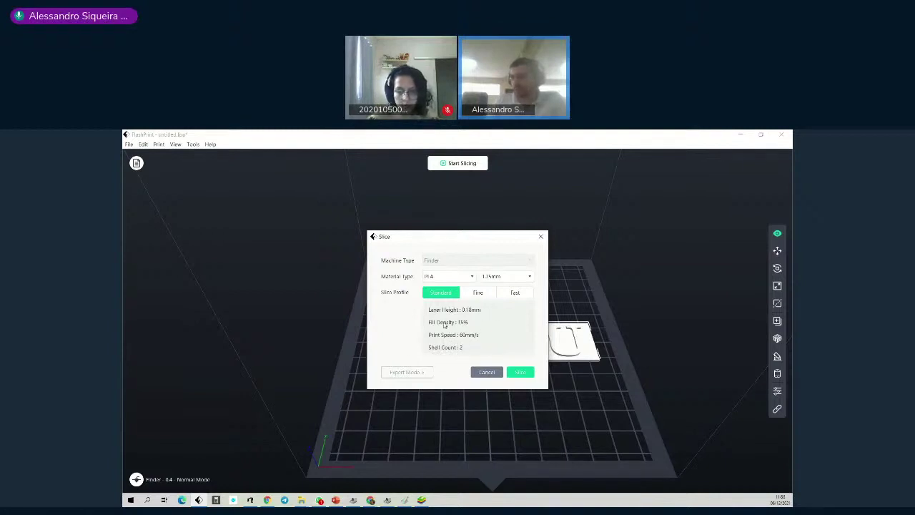
pyautogui.click(478, 294)
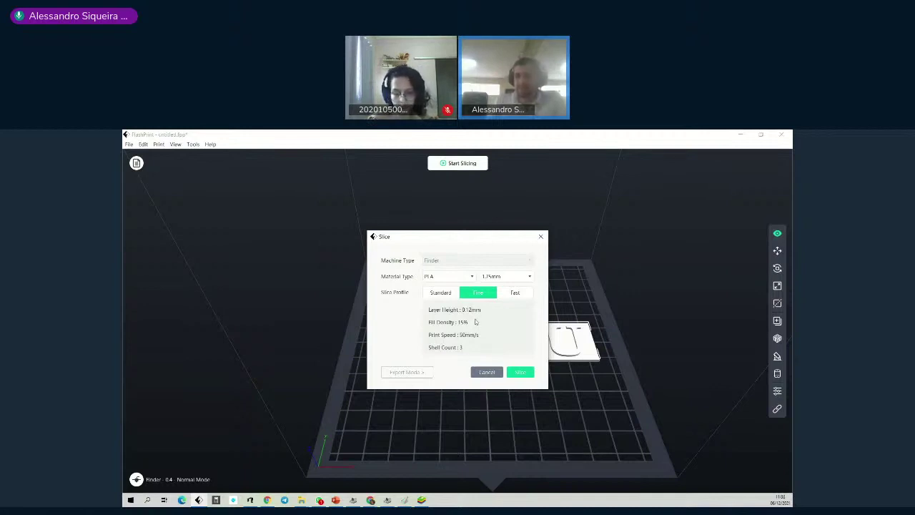
# Slice the GRIFU keychain with the Fast profile.
pyautogui.click(515, 296)
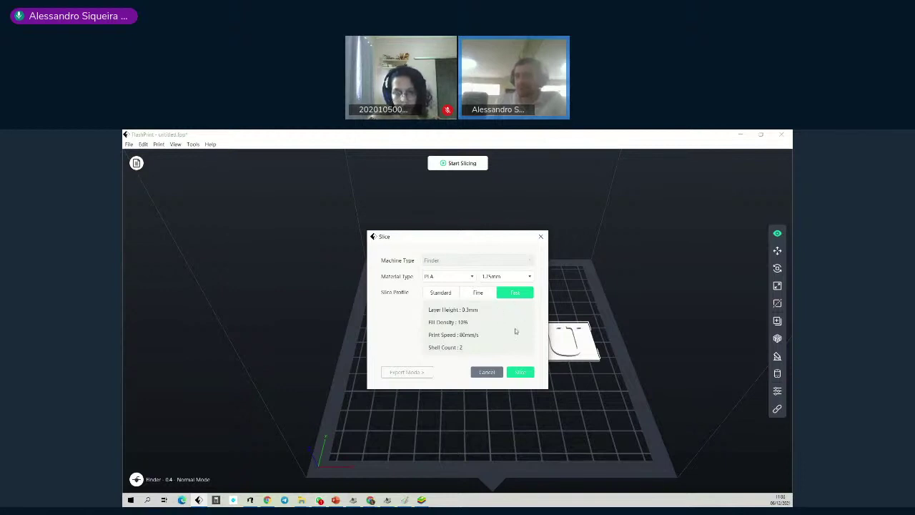
pyautogui.click(522, 373)
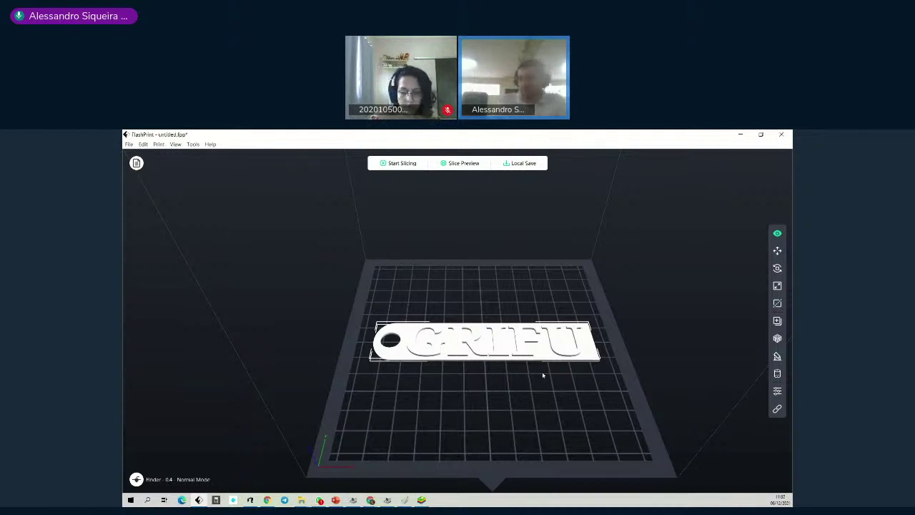
# Check the save options for the sliced file, and open the slice preview of the GRIFU keychain.
pyautogui.click(519, 163)
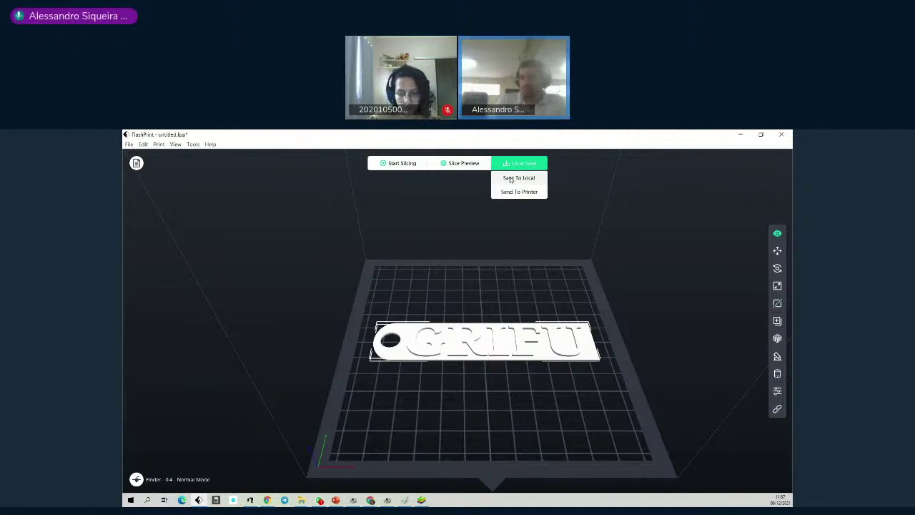
pyautogui.click(511, 289)
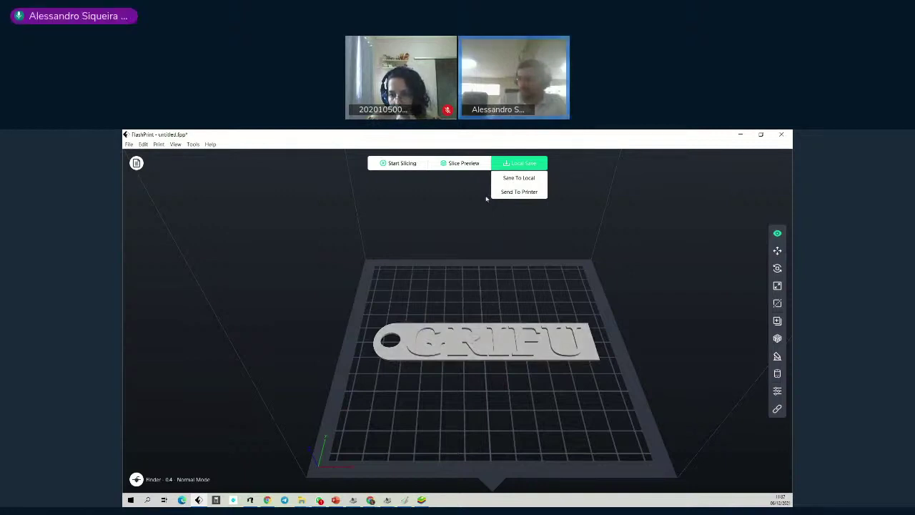
pyautogui.click(461, 164)
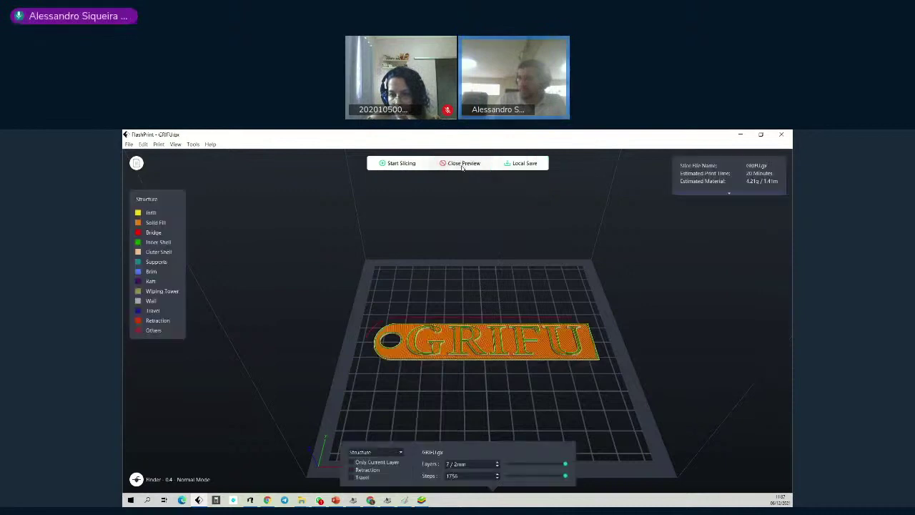
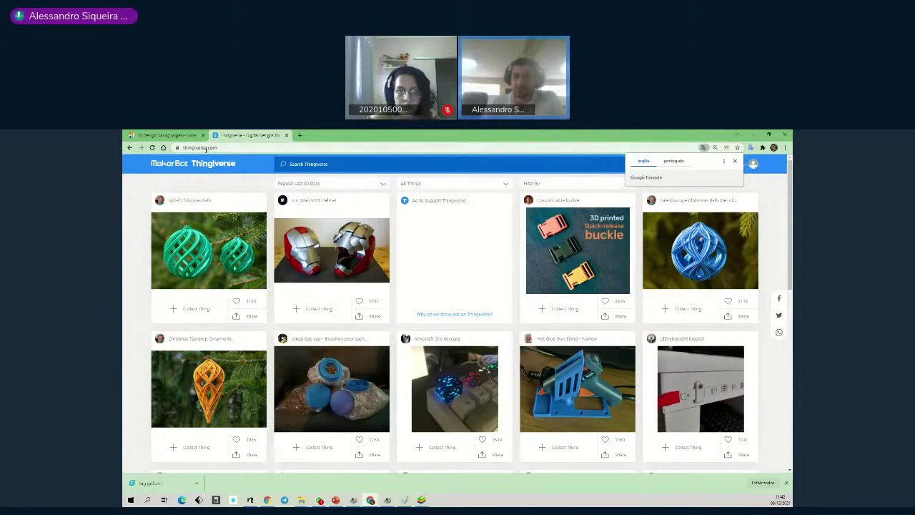
# Switch to Thingiverse and look through the popular models of the last 30 days on its home page.
pyautogui.scroll(-1, 429, 312)
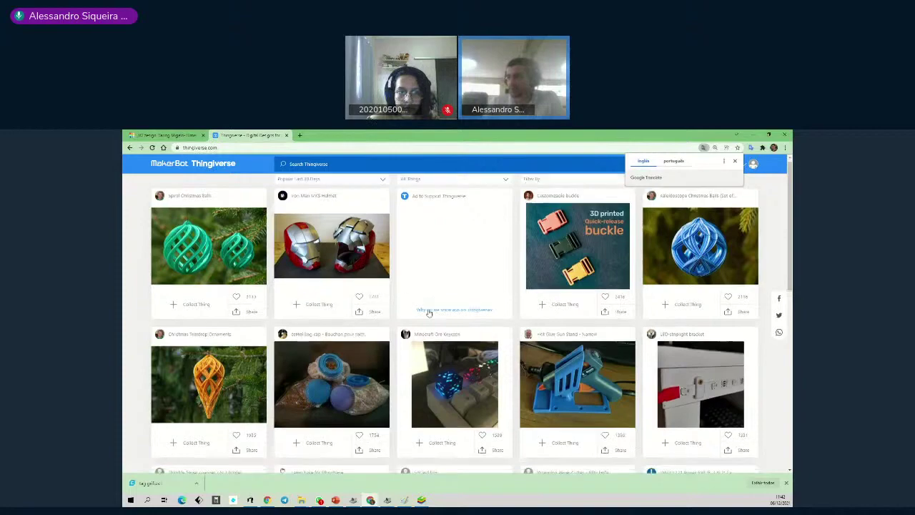
pyautogui.scroll(-6, 443, 307)
pyautogui.scroll(6, 608, 250)
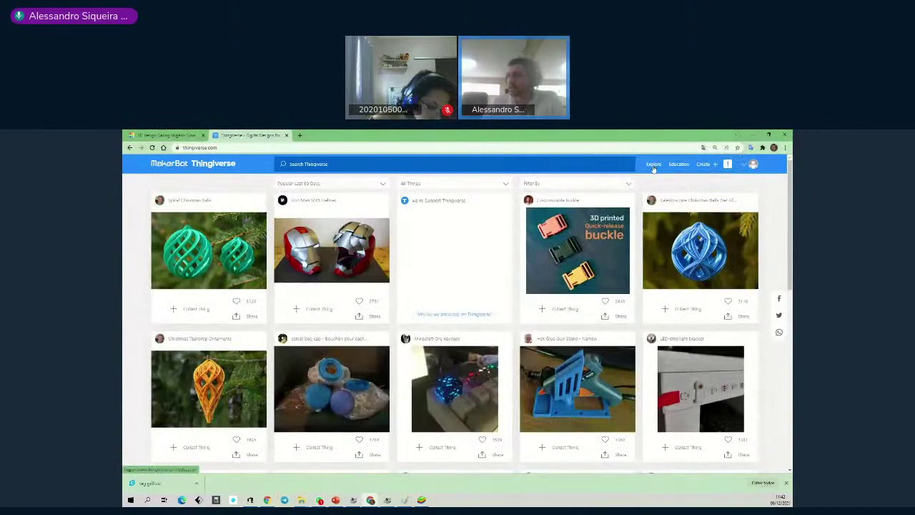
pyautogui.scroll(-10, 412, 336)
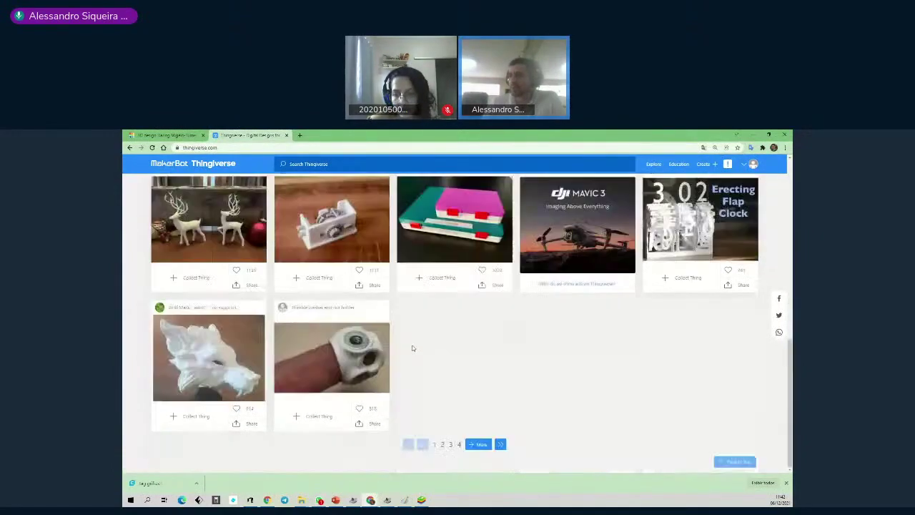
pyautogui.scroll(10, 412, 348)
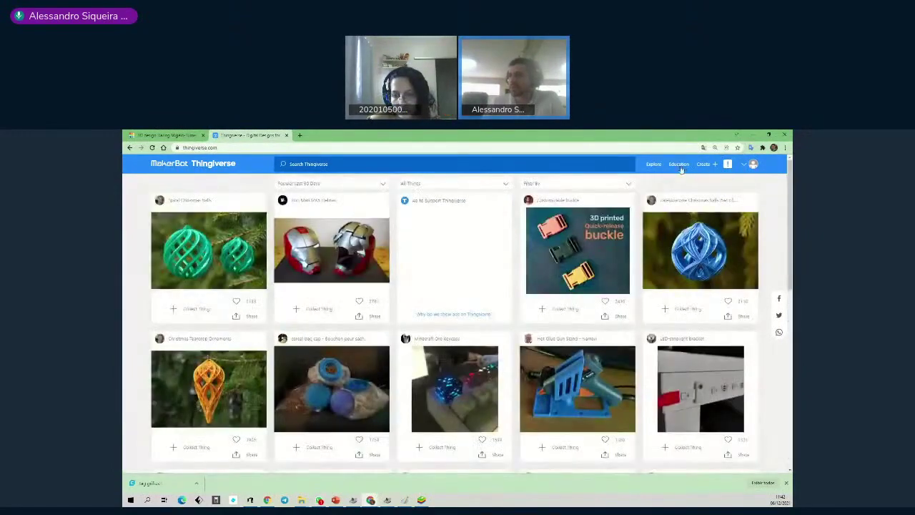
# Open the Thingiverse Education section and look through its lesson projects and its subject and grade filters.
pyautogui.click(679, 164)
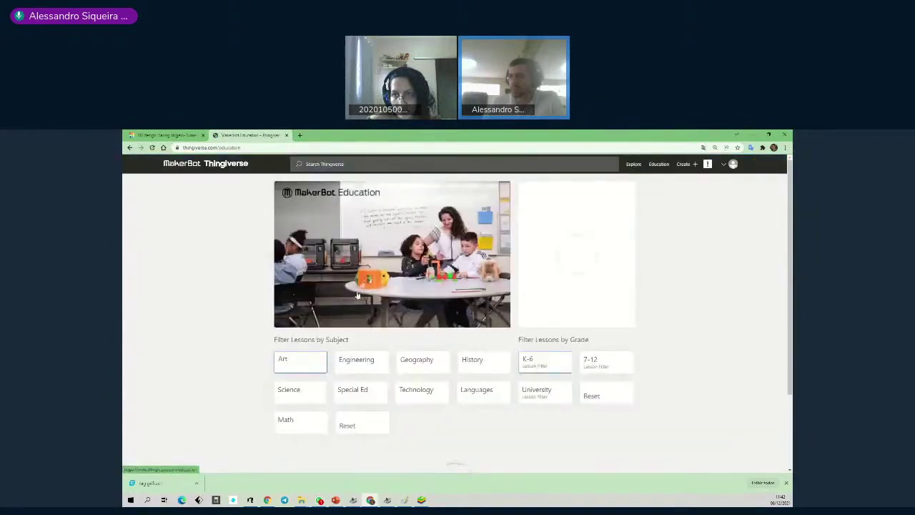
pyautogui.scroll(-2, 694, 341)
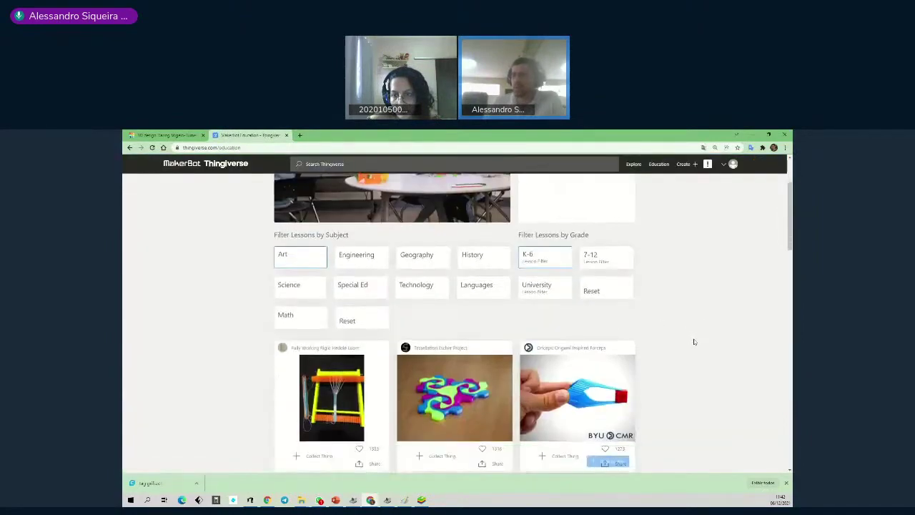
pyautogui.scroll(-2, 694, 342)
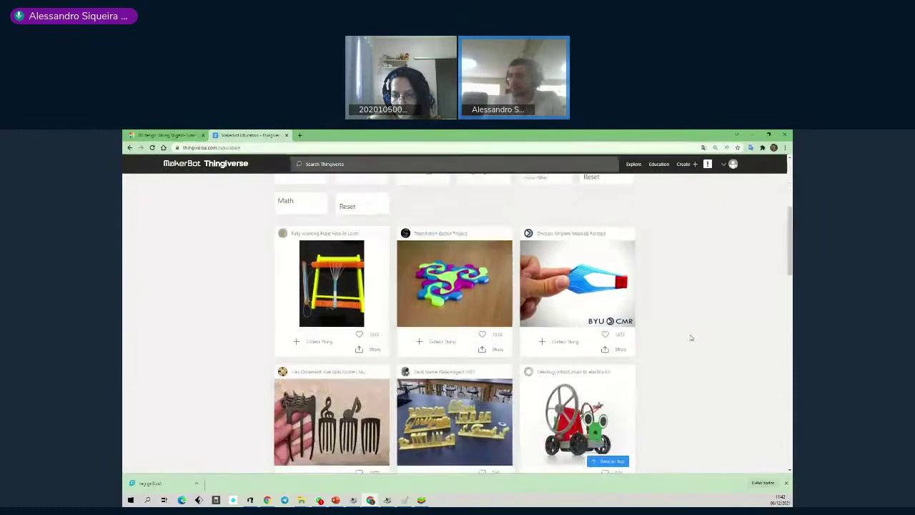
pyautogui.scroll(-7, 690, 340)
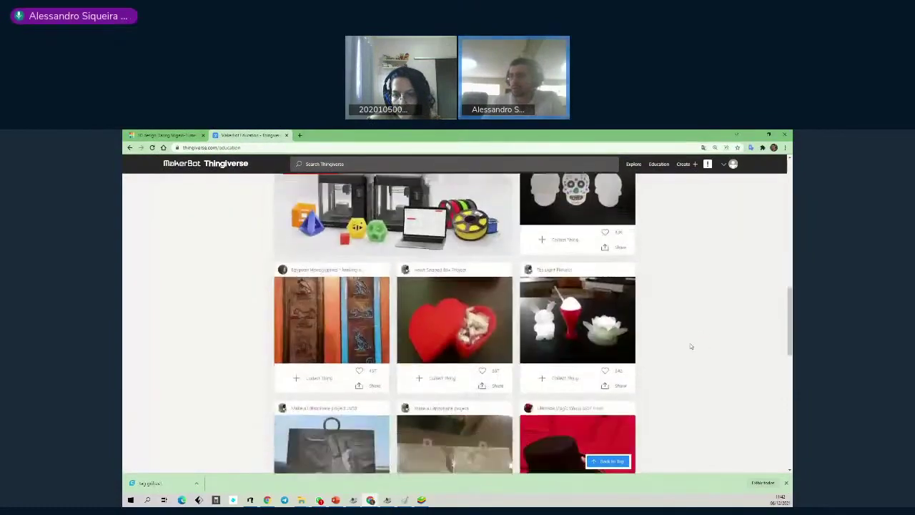
pyautogui.scroll(-4, 691, 346)
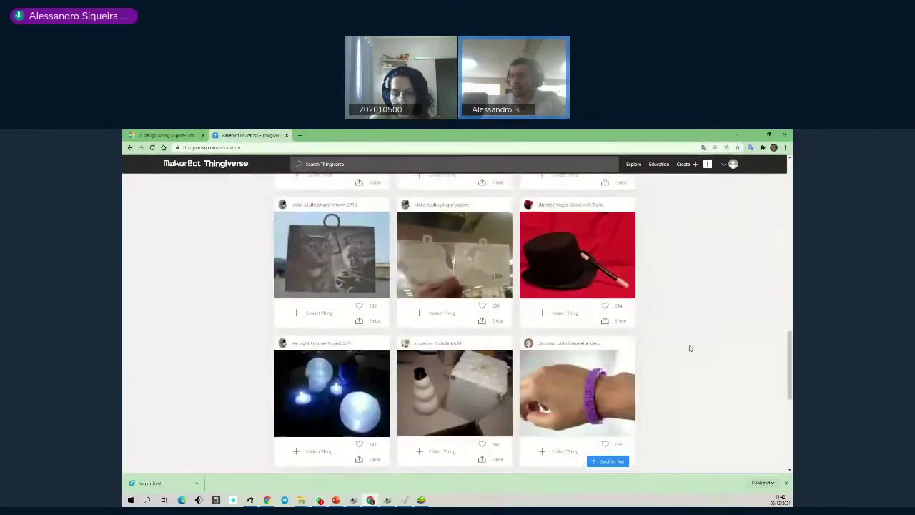
pyautogui.scroll(8, 690, 348)
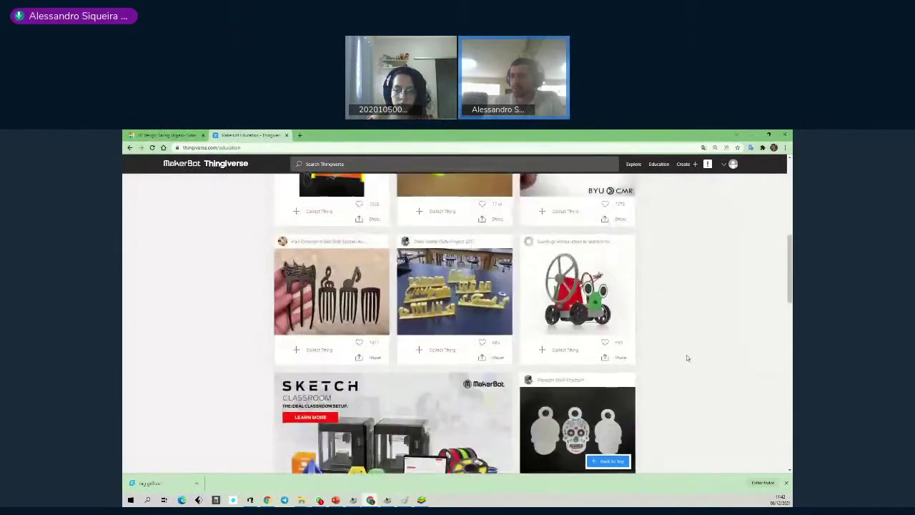
pyautogui.scroll(3, 686, 358)
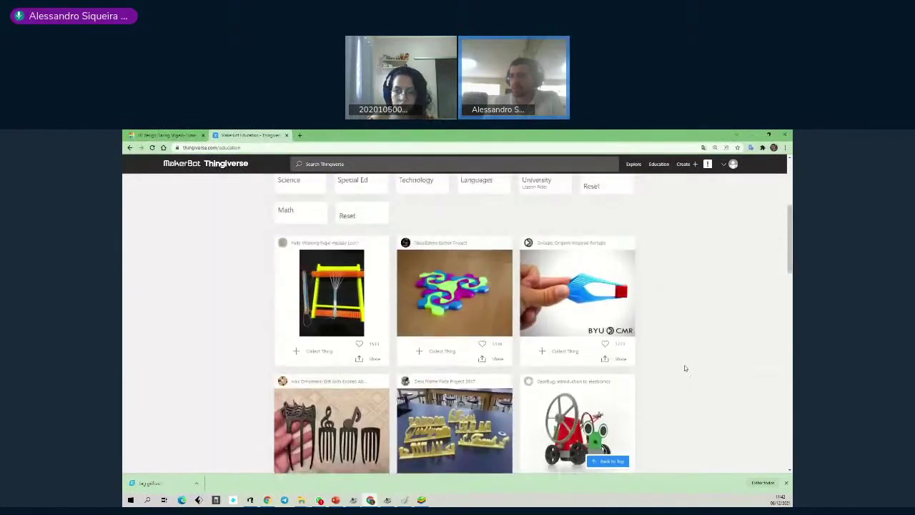
pyautogui.scroll(3, 686, 366)
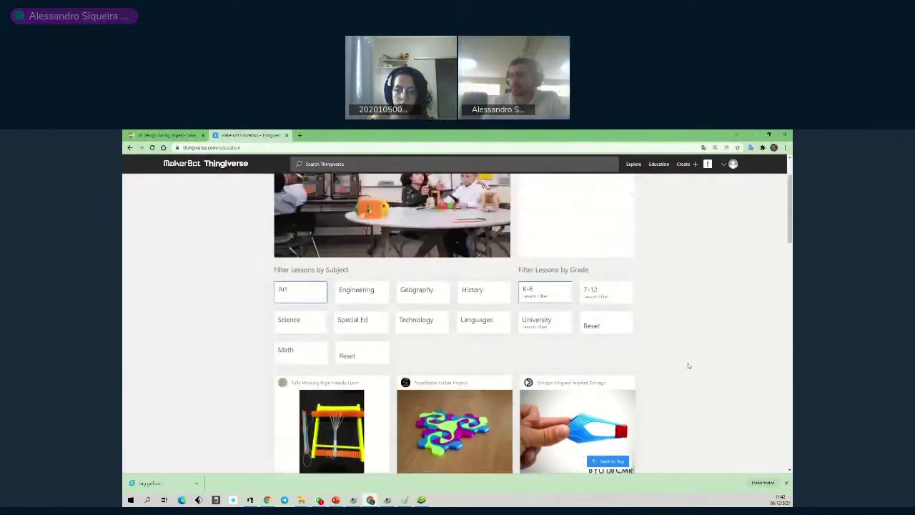
# Filter the education lessons by the Science subject and look through the first page of projects.
pyautogui.click(293, 321)
pyautogui.scroll(-1, 210, 350)
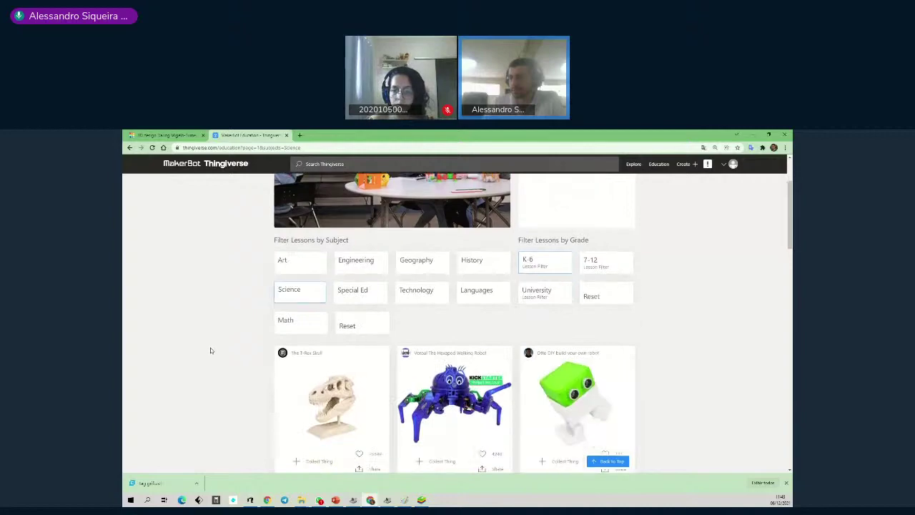
pyautogui.scroll(-3, 210, 350)
pyautogui.scroll(1, 212, 351)
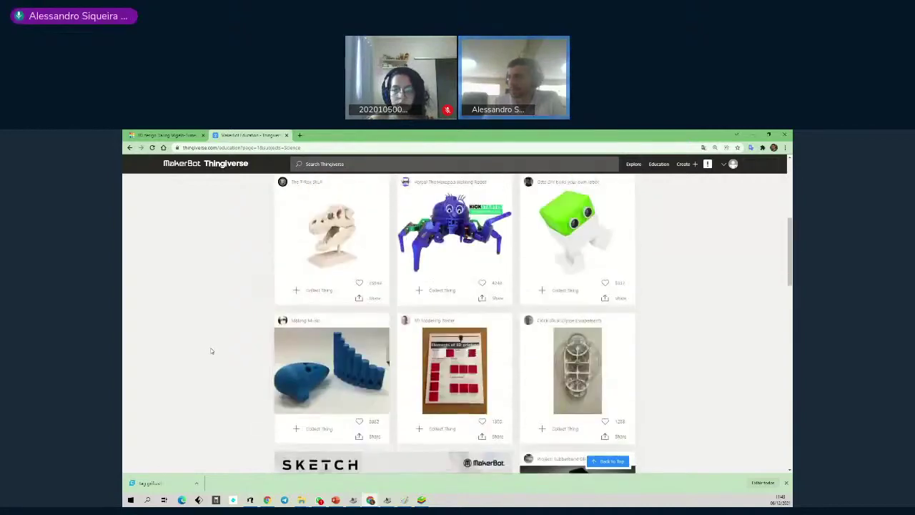
pyautogui.scroll(2, 211, 351)
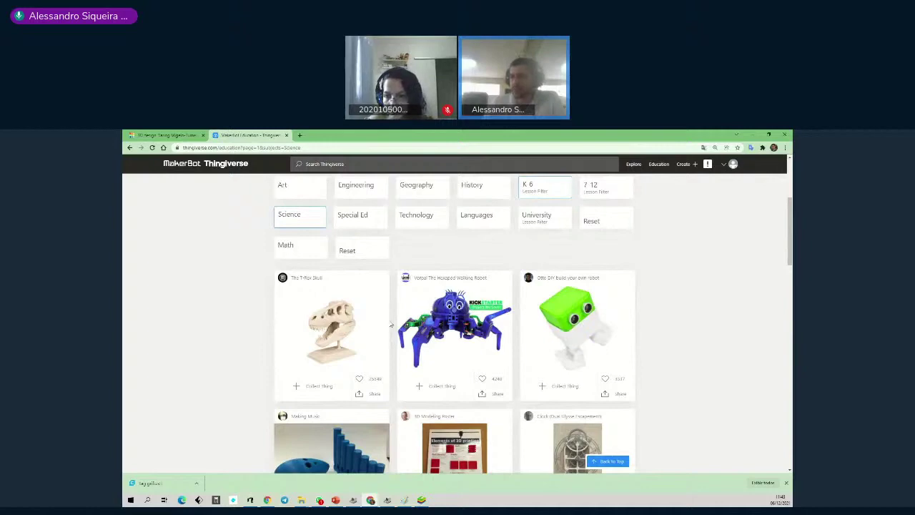
pyautogui.scroll(-4, 231, 333)
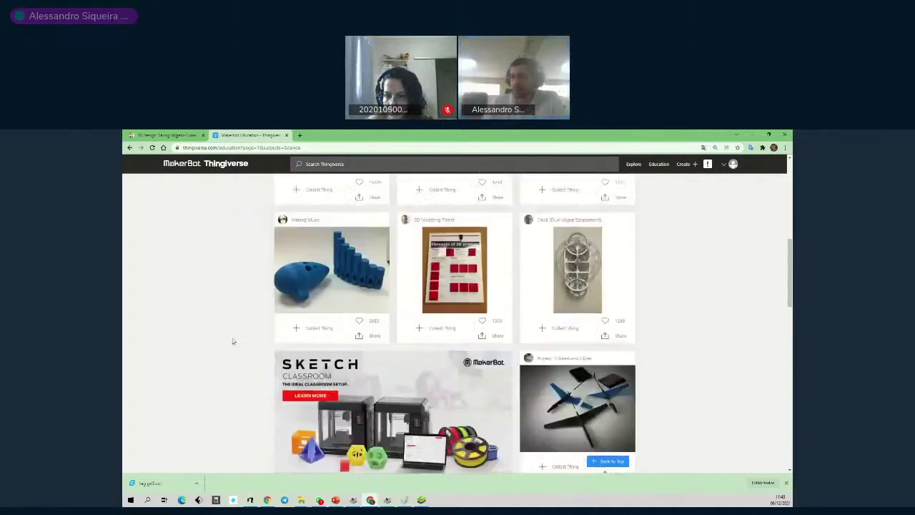
pyautogui.scroll(-5, 232, 341)
pyautogui.scroll(-3, 236, 346)
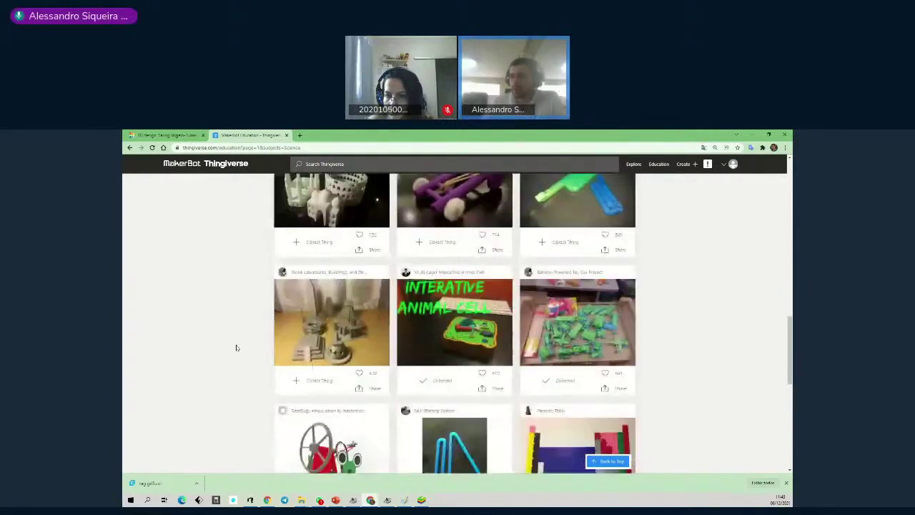
pyautogui.scroll(-6, 236, 348)
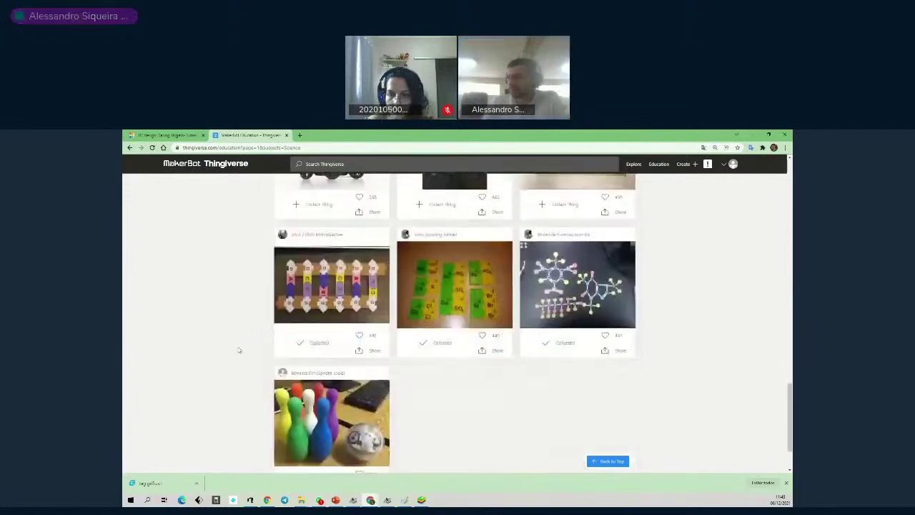
pyautogui.scroll(-2, 384, 402)
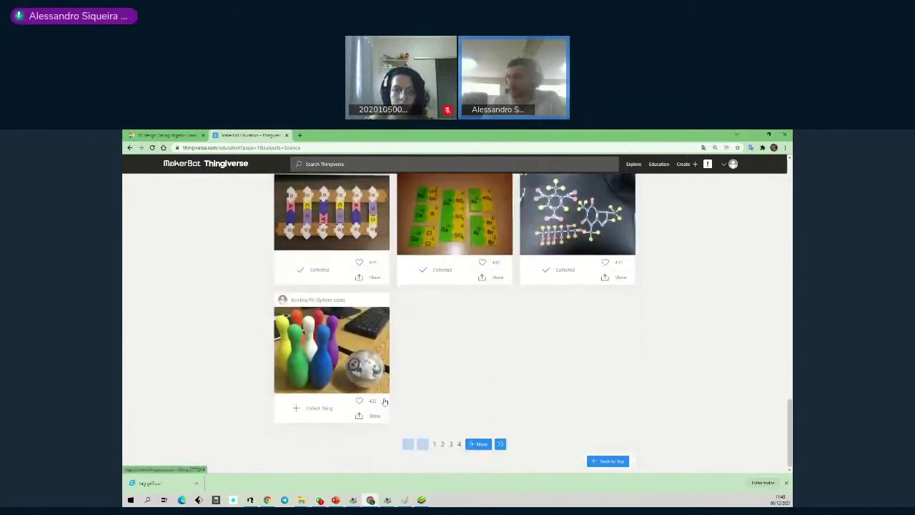
# Go to the second page of the Science lessons and look through its projects.
pyautogui.click(477, 444)
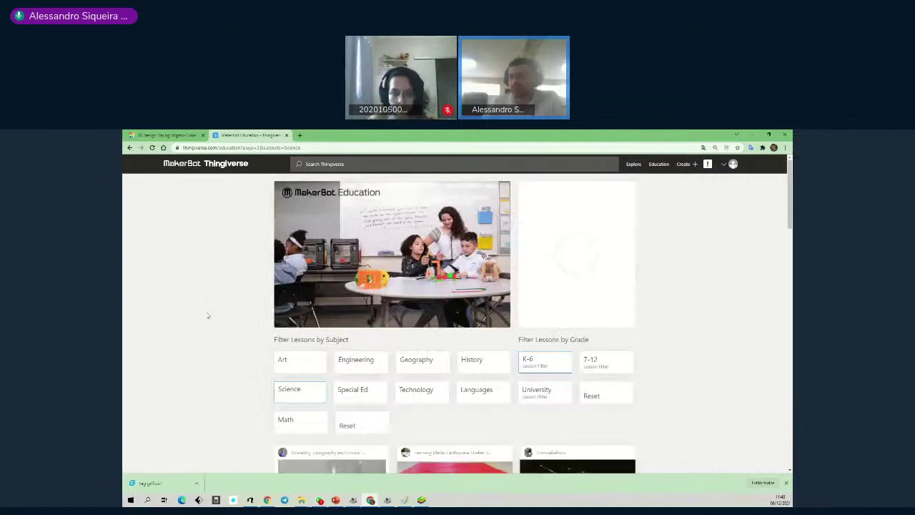
pyautogui.scroll(-3, 208, 315)
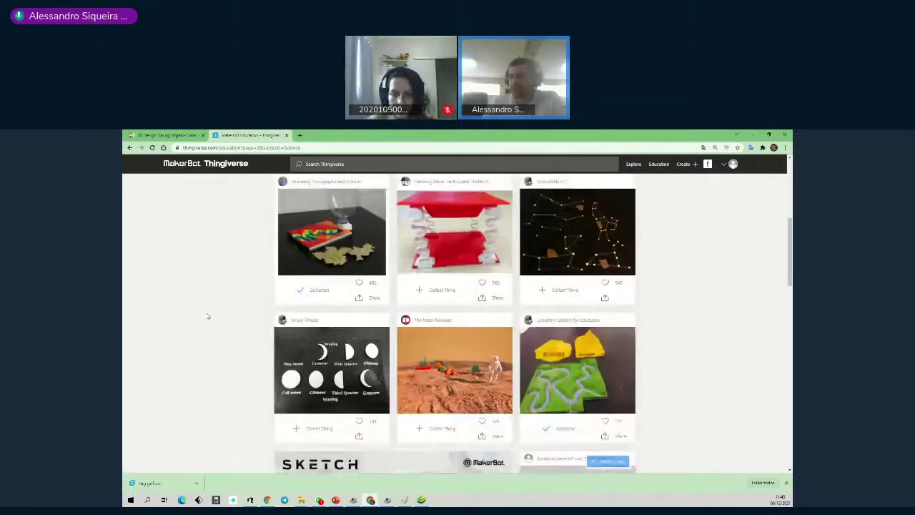
pyautogui.scroll(-6, 208, 315)
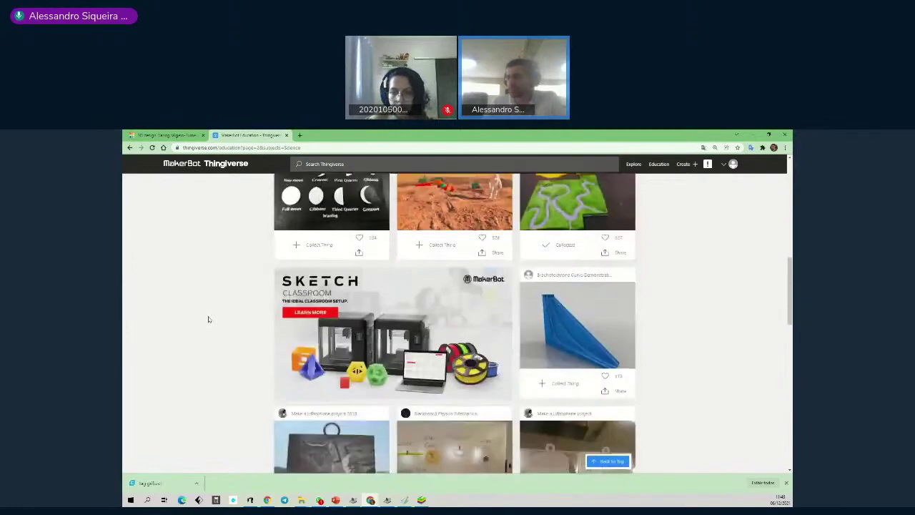
pyautogui.scroll(-2, 208, 315)
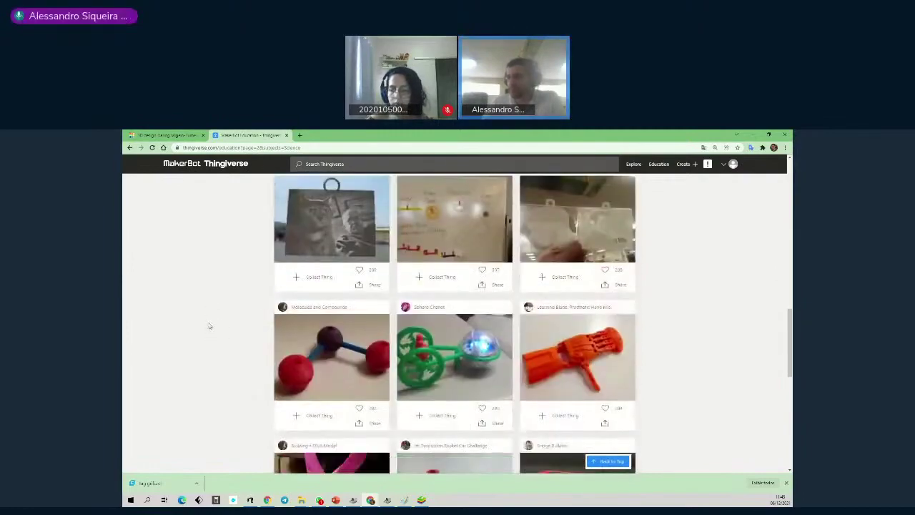
pyautogui.scroll(-2, 209, 325)
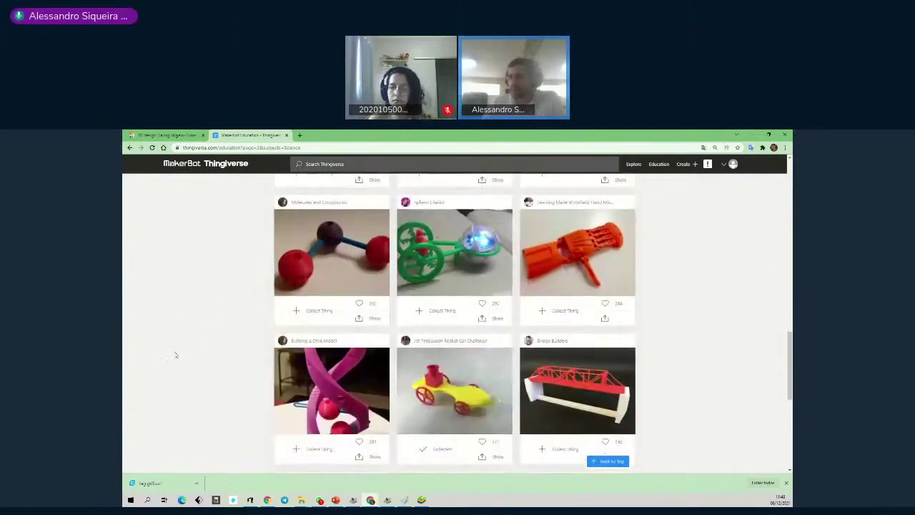
pyautogui.scroll(1, 249, 360)
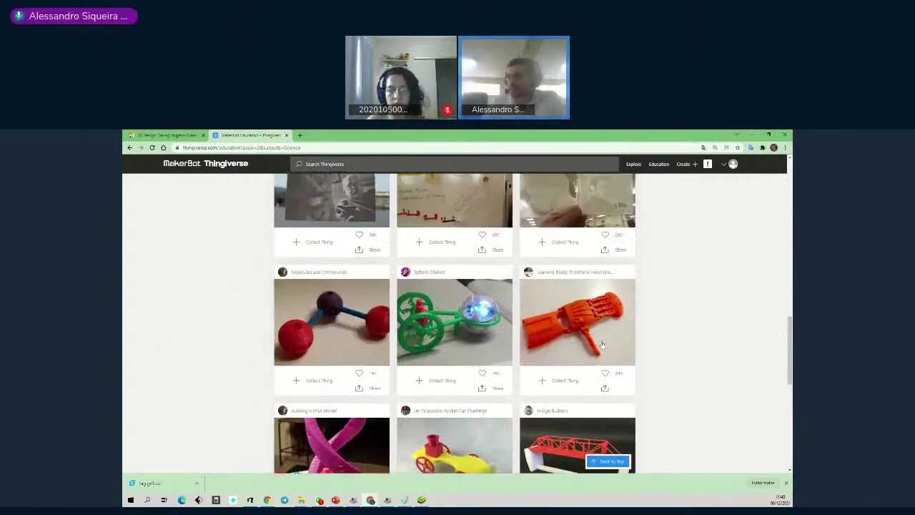
# Open the Learning Blade: Prosthetic Hand Mission project and examine its photos, summary, lesson plan and materials needed.
pyautogui.click(572, 320)
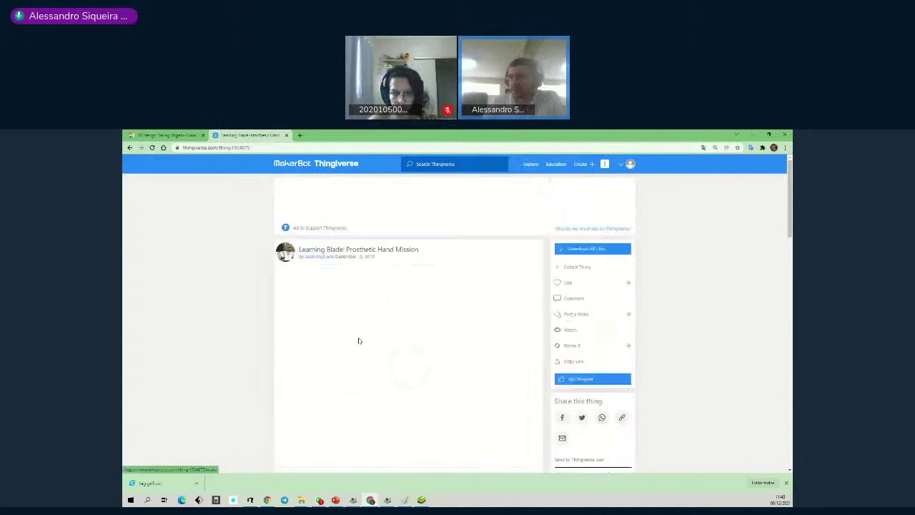
pyautogui.scroll(-1, 234, 334)
pyautogui.scroll(-1, 234, 334)
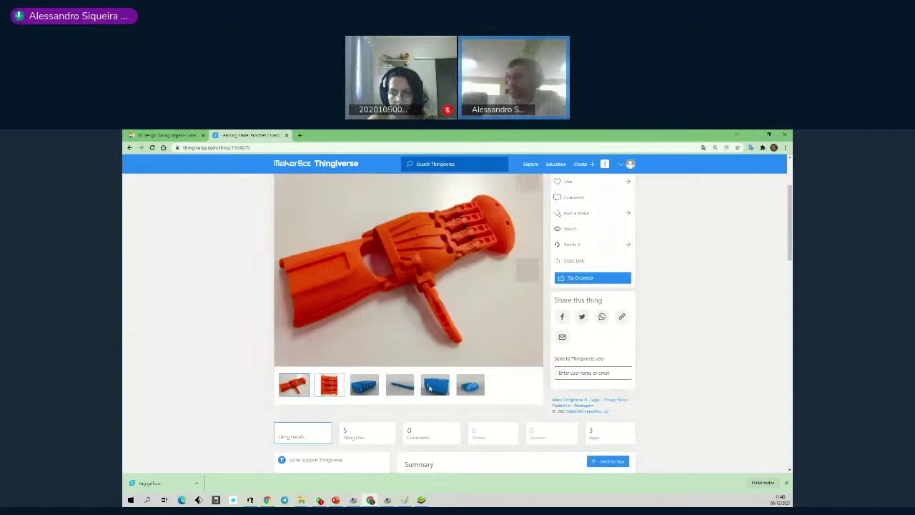
pyautogui.scroll(-2, 316, 387)
pyautogui.scroll(-2, 559, 383)
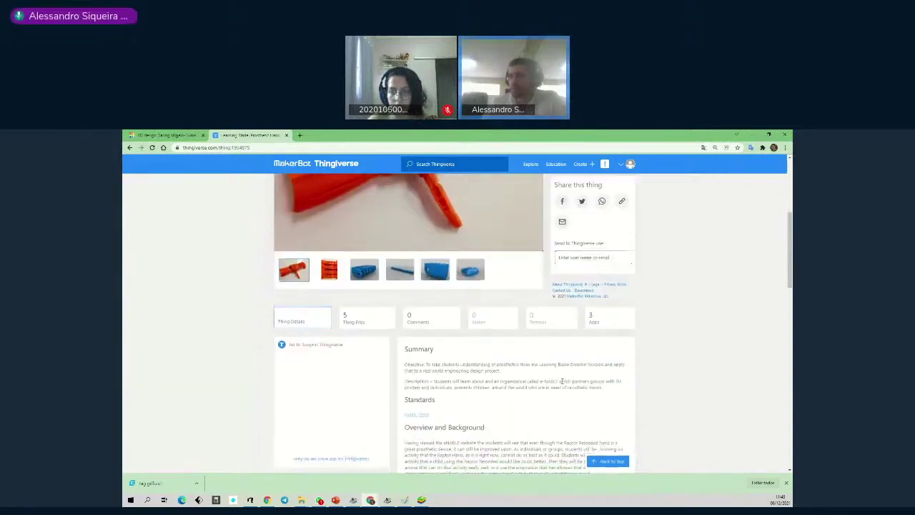
pyautogui.scroll(3, 554, 382)
pyautogui.scroll(-2, 481, 379)
pyautogui.scroll(-1, 480, 381)
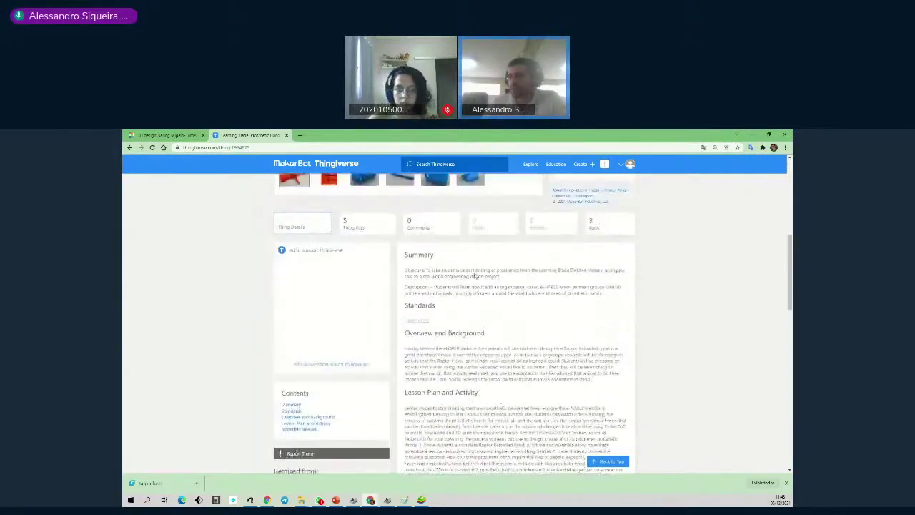
pyautogui.scroll(-5, 474, 360)
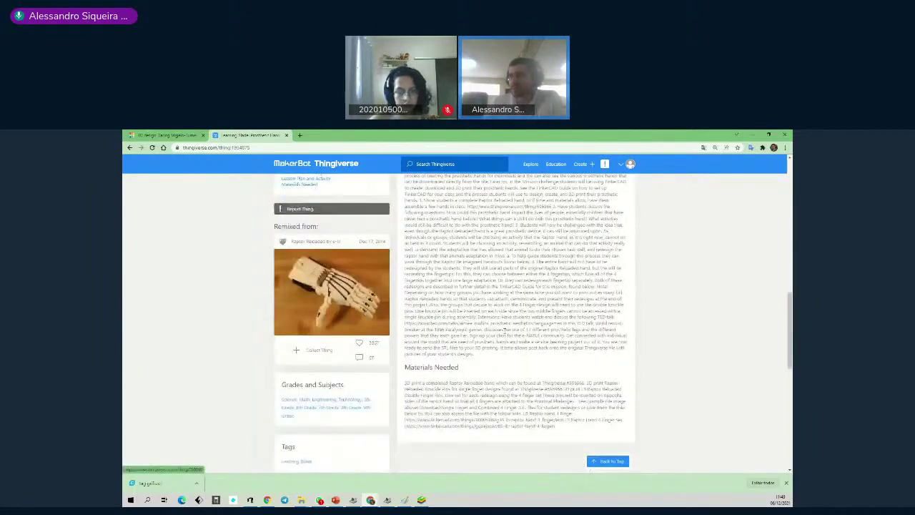
pyautogui.scroll(2, 527, 343)
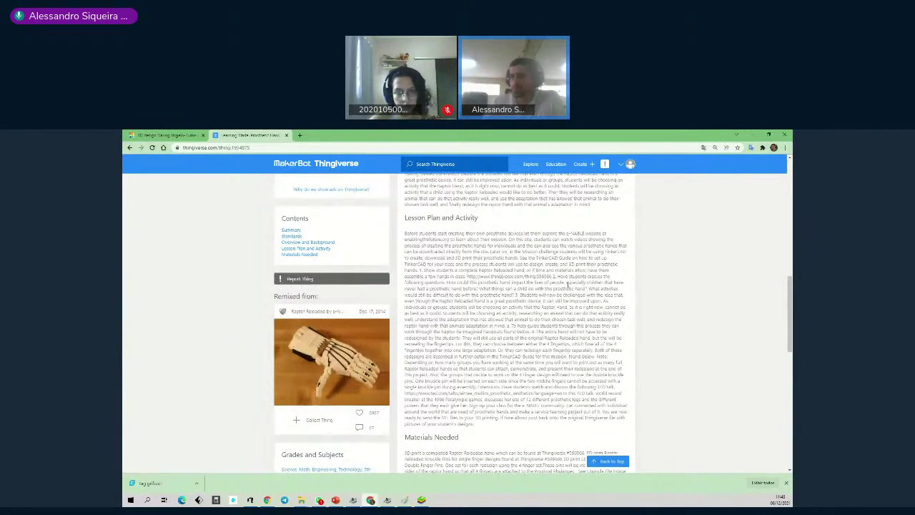
# Examine the rest of the Prosthetic Hand Mission page and list its downloadable files.
pyautogui.scroll(-6, 474, 277)
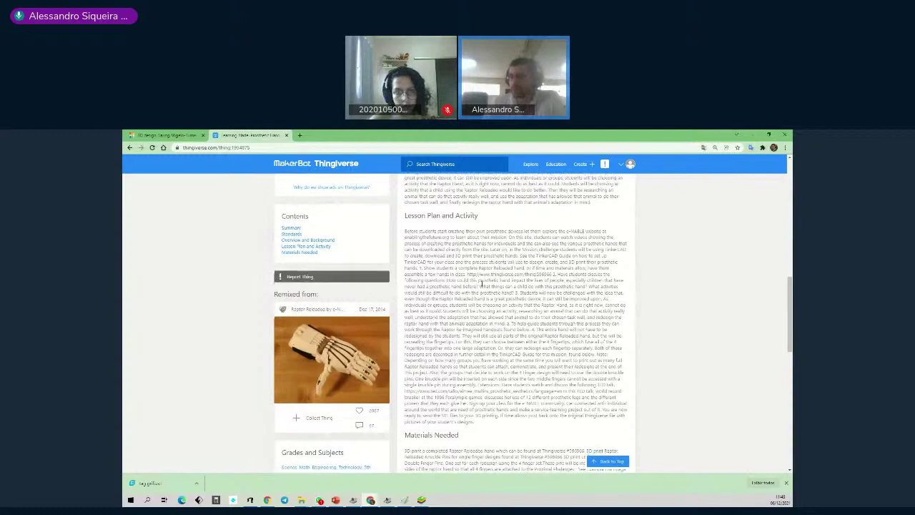
pyautogui.scroll(-3, 482, 287)
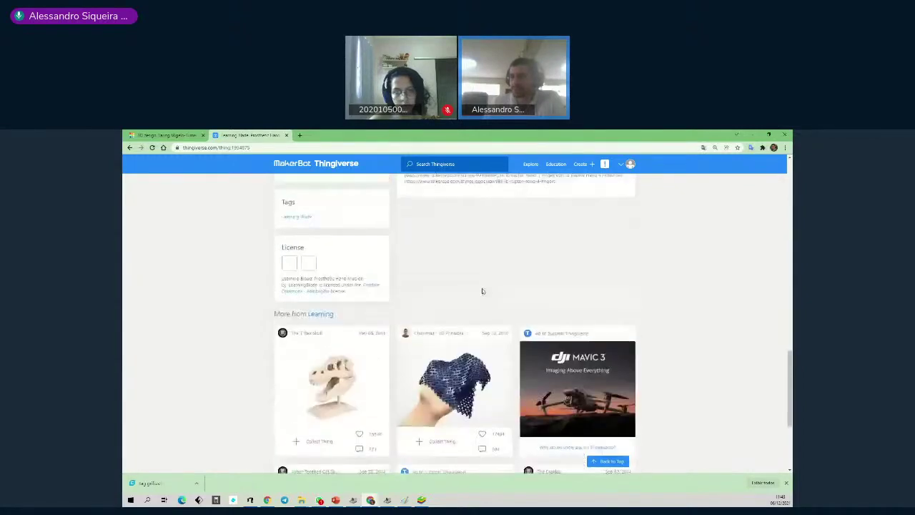
pyautogui.scroll(10, 481, 287)
pyautogui.scroll(3, 482, 288)
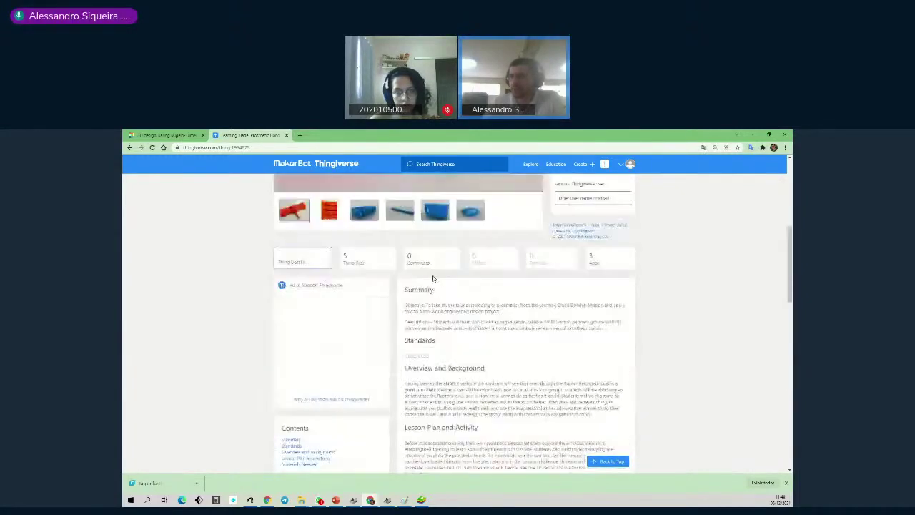
pyautogui.click(361, 264)
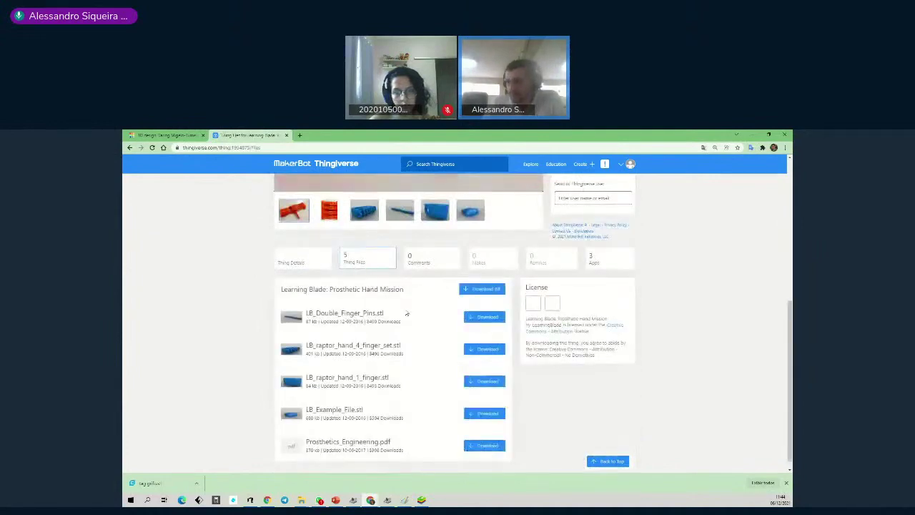
pyautogui.scroll(6, 278, 245)
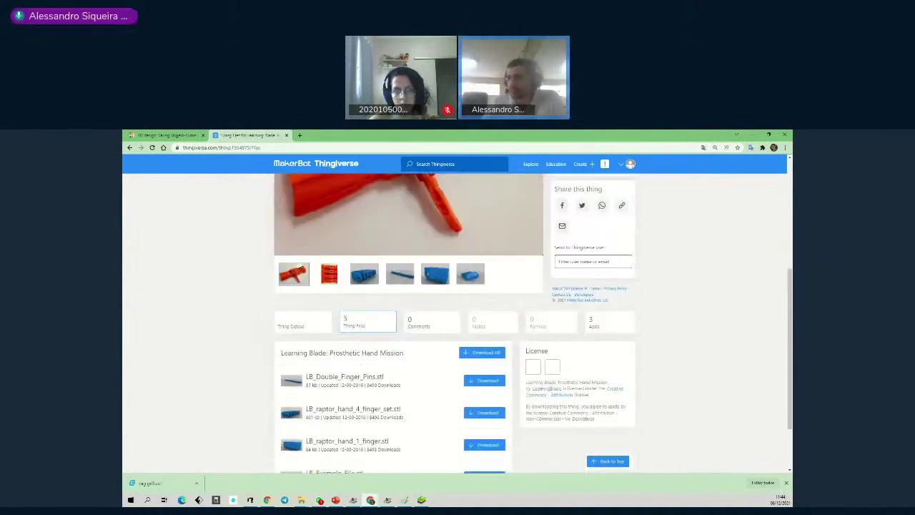
# Return to the second page of the Science lessons and open the Building a DNA Model project.
pyautogui.click(130, 148)
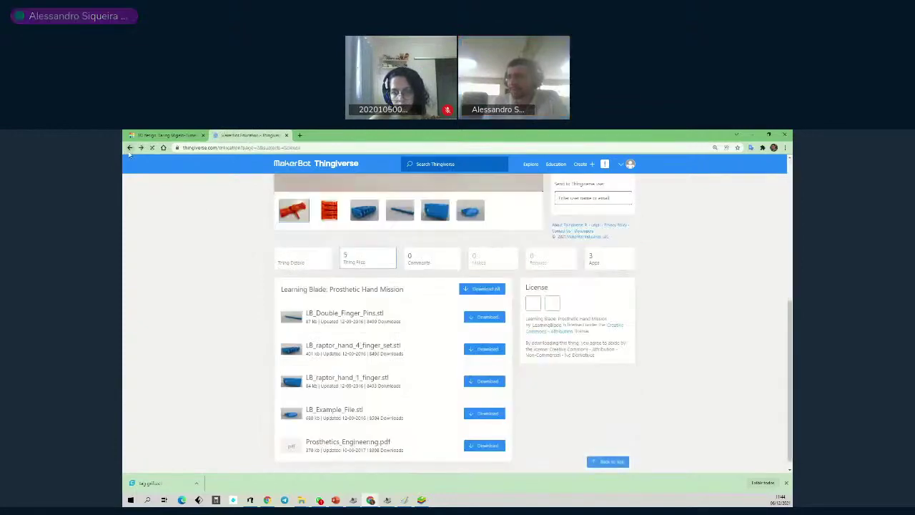
pyautogui.click(129, 148)
pyautogui.scroll(-10, 466, 312)
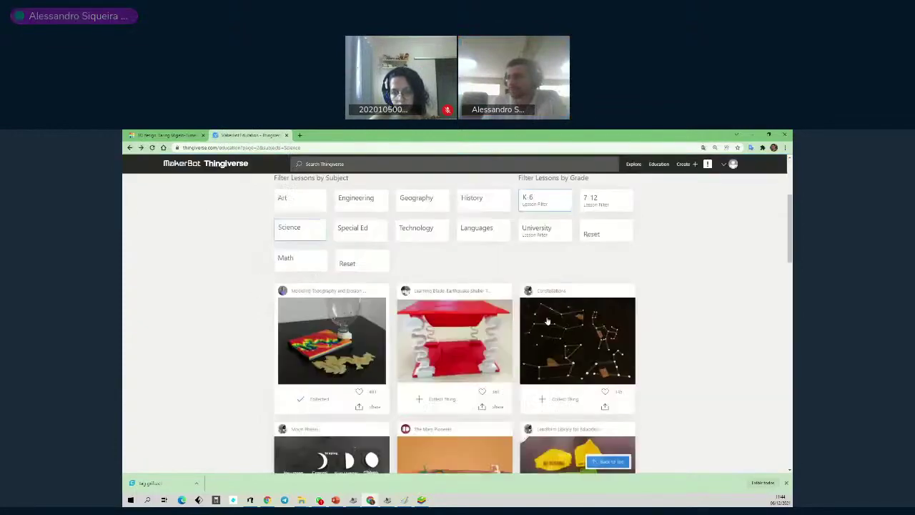
pyautogui.scroll(-2, 548, 328)
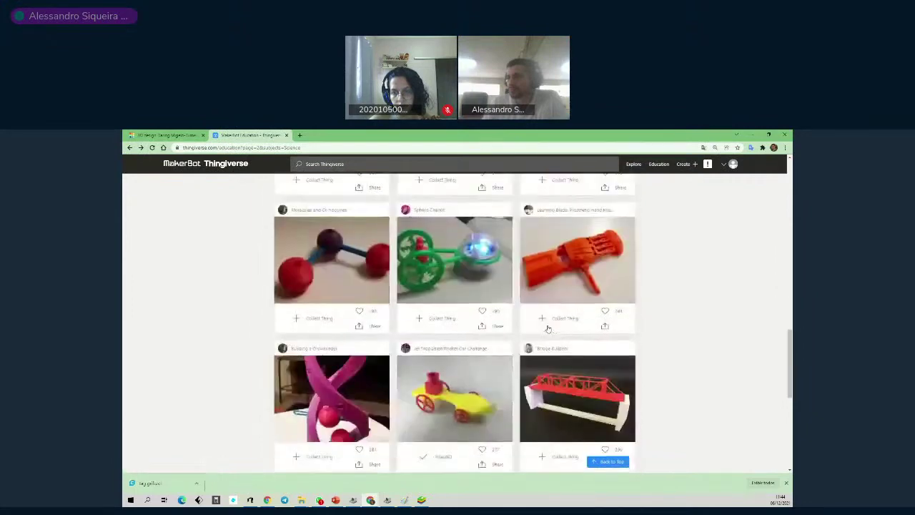
pyautogui.scroll(-2, 480, 386)
pyautogui.click(485, 381)
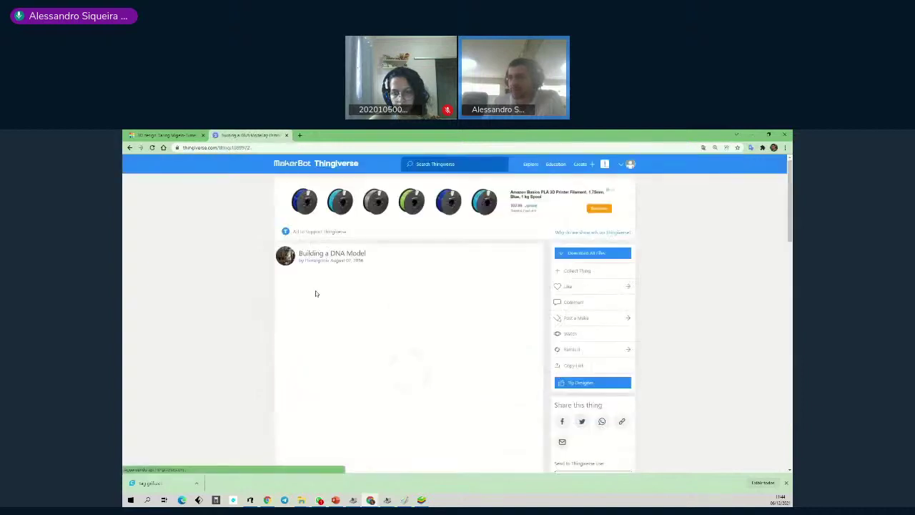
# Look through the DNA model's photos, including the labelled base diagram, the ball part and the assembled helix.
pyautogui.scroll(-2, 317, 298)
pyautogui.scroll(-3, 317, 298)
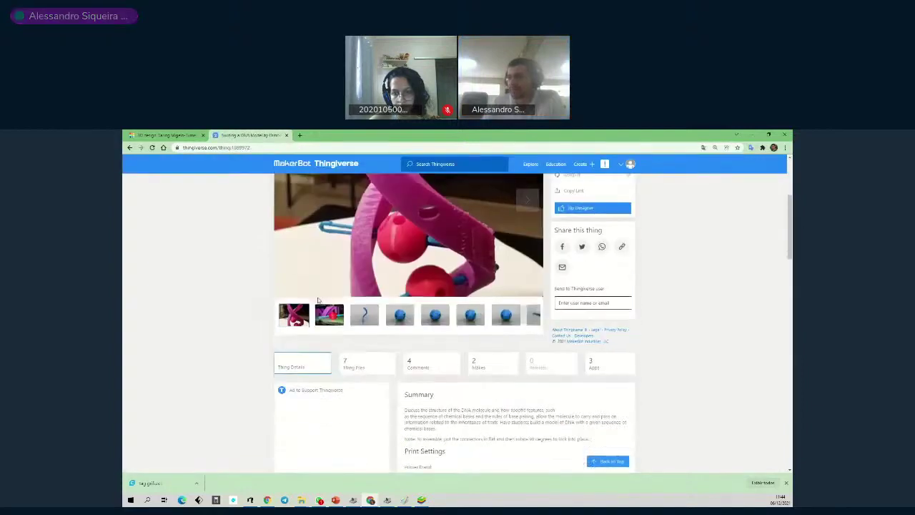
pyautogui.doubleClick(527, 319)
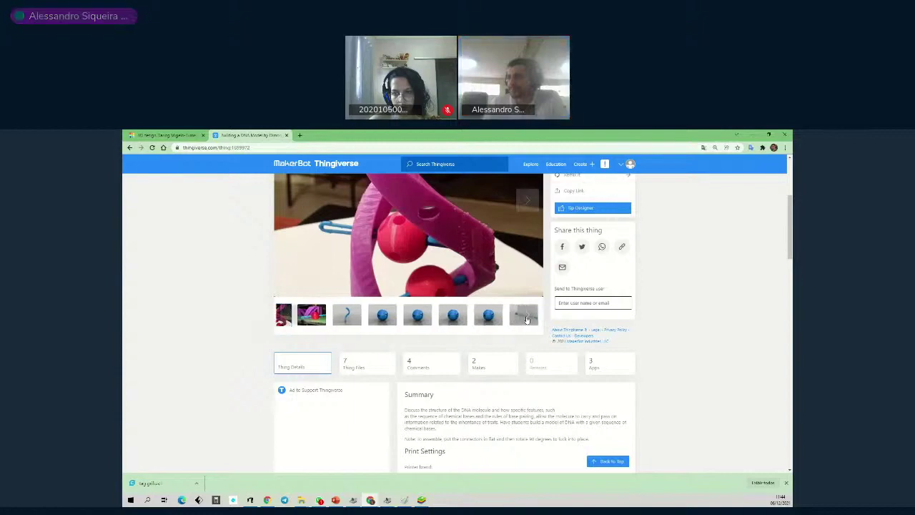
pyautogui.click(511, 322)
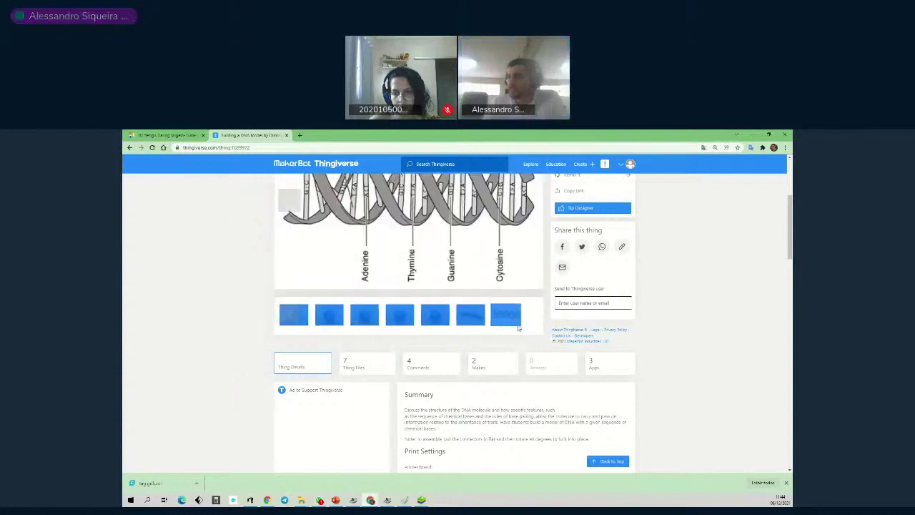
pyautogui.scroll(3, 525, 326)
pyautogui.scroll(-2, 534, 324)
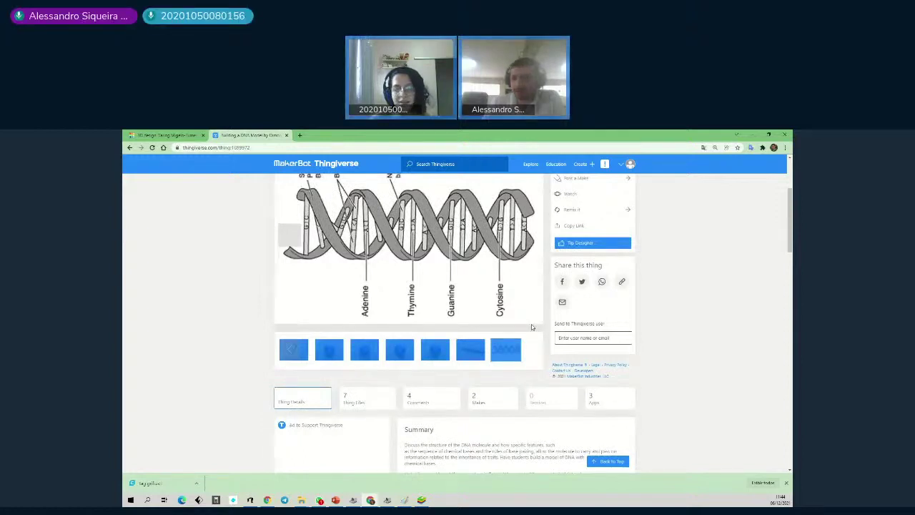
pyautogui.click(304, 352)
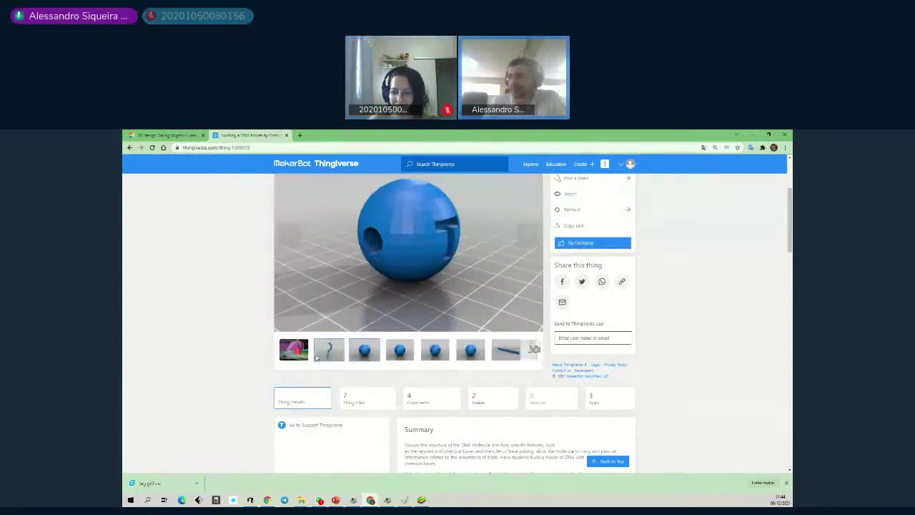
pyautogui.click(306, 355)
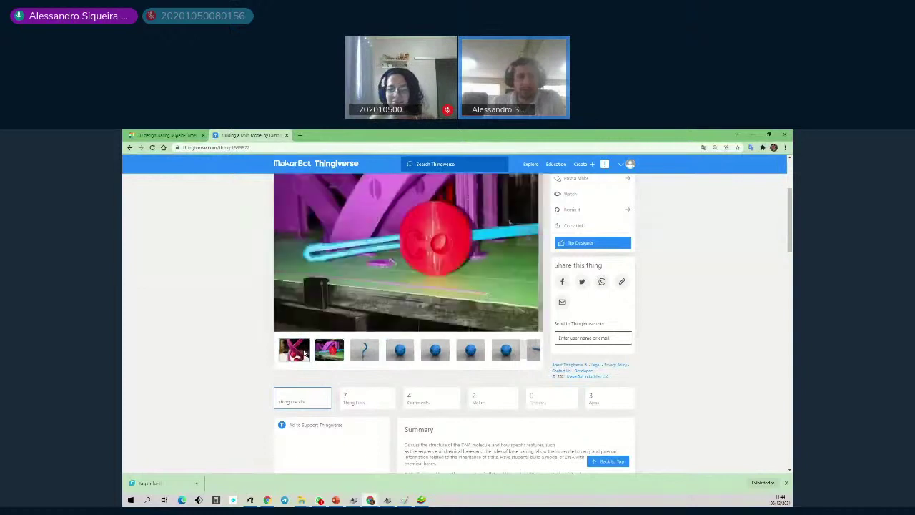
pyautogui.click(305, 353)
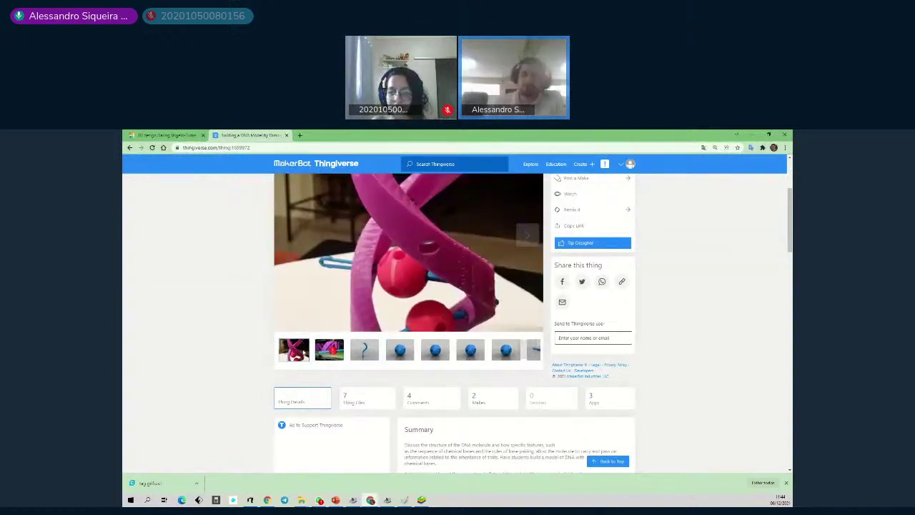
# Go back to the second page of the Science lessons and look through its projects down to the last one.
pyautogui.click(129, 148)
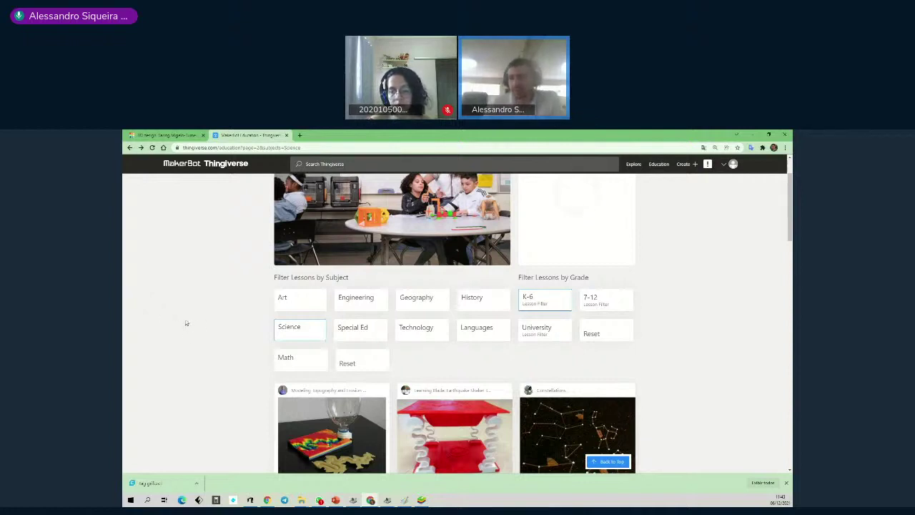
pyautogui.scroll(-1, 164, 327)
pyautogui.scroll(-3, 165, 325)
pyautogui.scroll(-3, 182, 330)
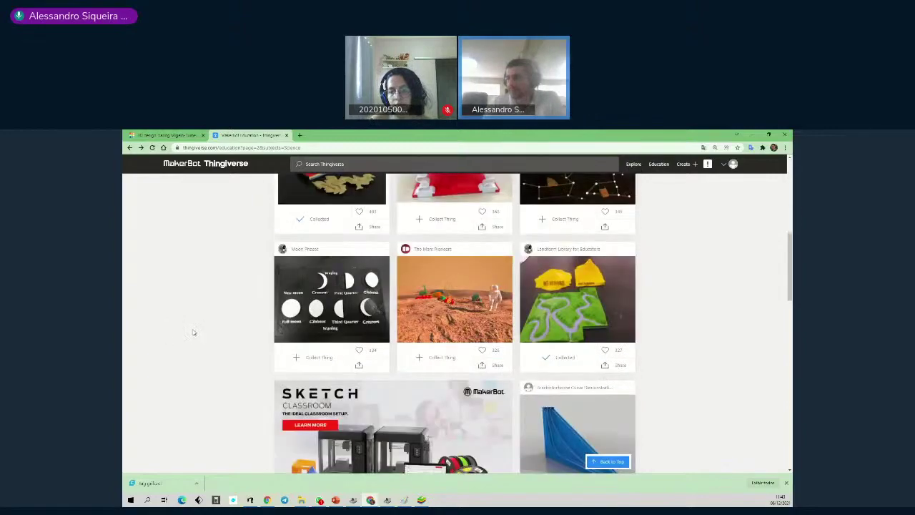
pyautogui.scroll(-4, 191, 338)
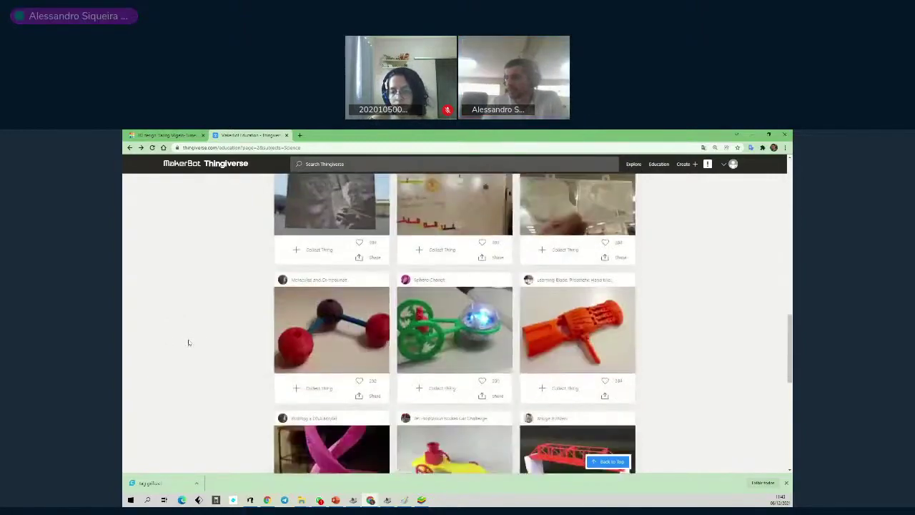
pyautogui.scroll(2, 189, 341)
pyautogui.scroll(-7, 190, 345)
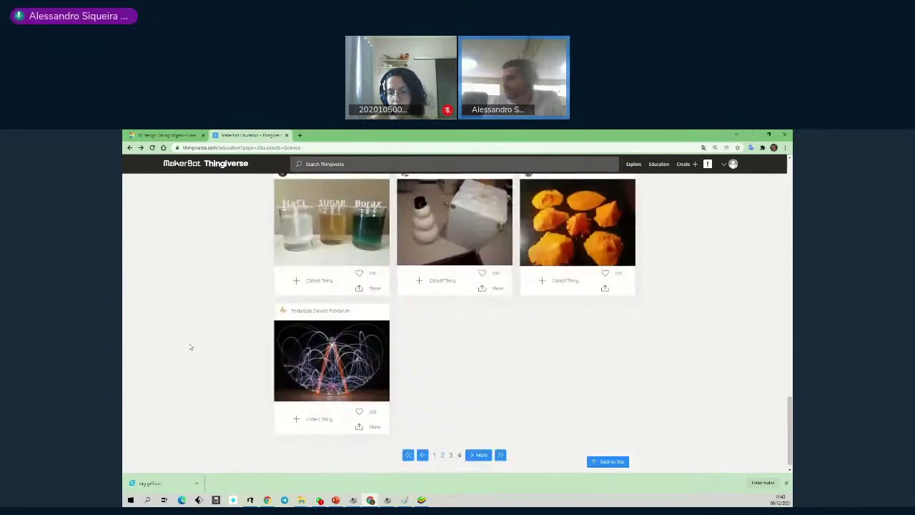
pyautogui.scroll(1, 392, 342)
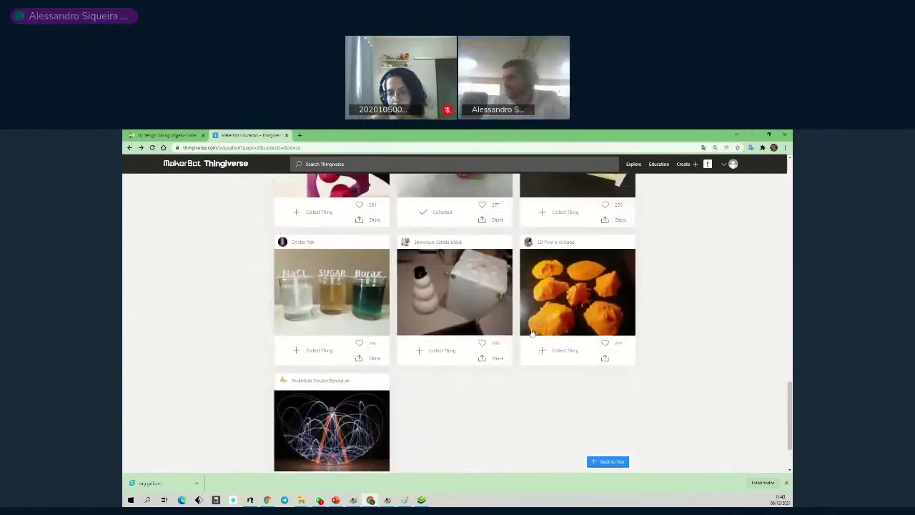
# Open the 3D Print a Volcano project, list its files and download fuji.stl.
pyautogui.click(564, 300)
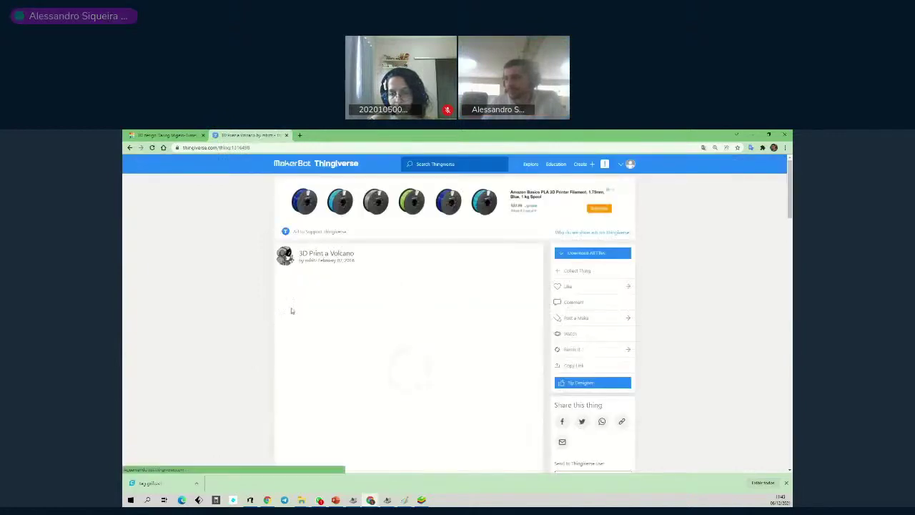
pyautogui.scroll(-2, 231, 310)
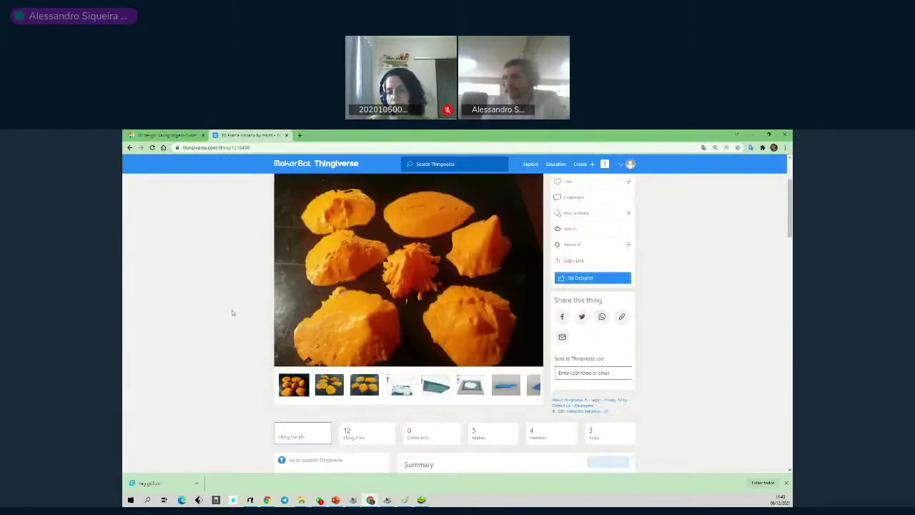
pyautogui.click(354, 433)
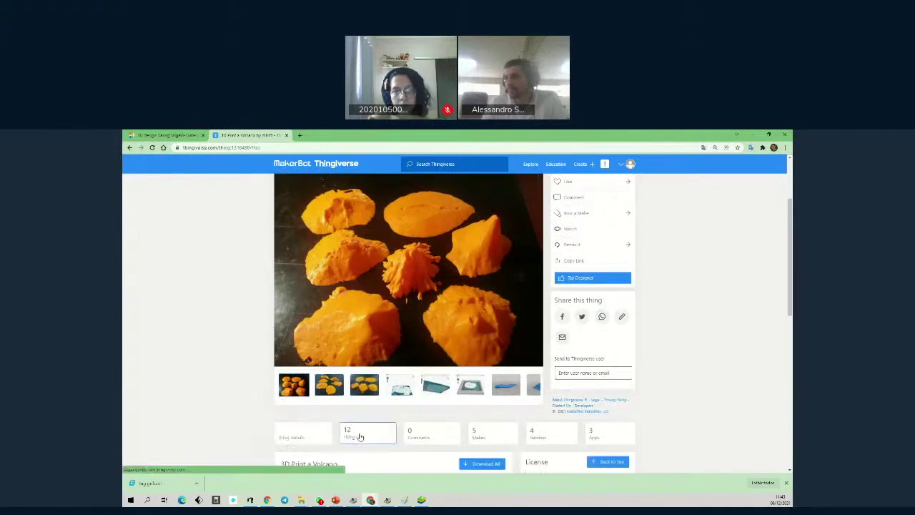
pyautogui.scroll(-2, 290, 378)
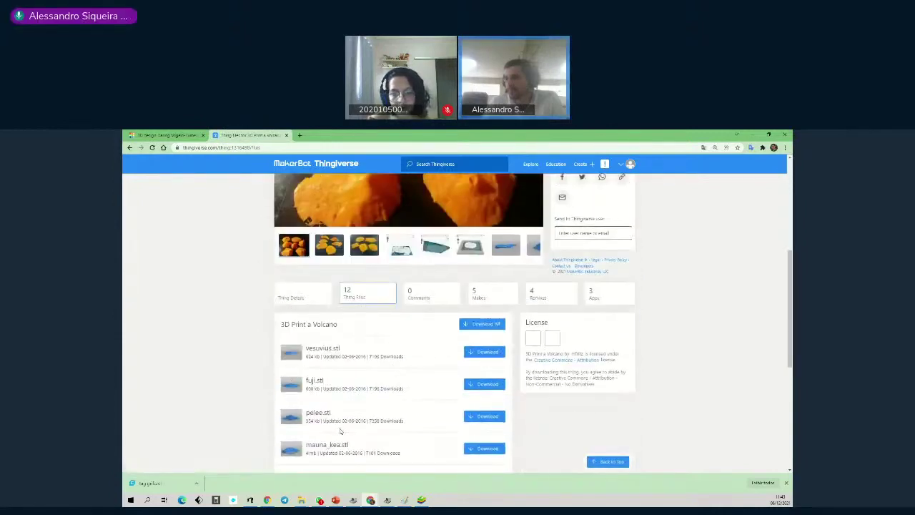
pyautogui.click(483, 385)
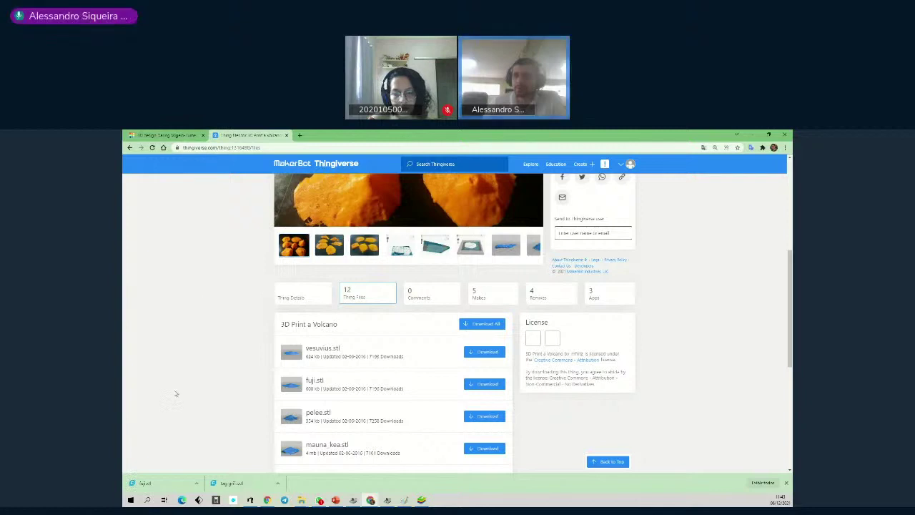
# Switch to the Tinkercad design, delete the GRIFU keychain from the workplane and start a shape import.
pyautogui.click(162, 134)
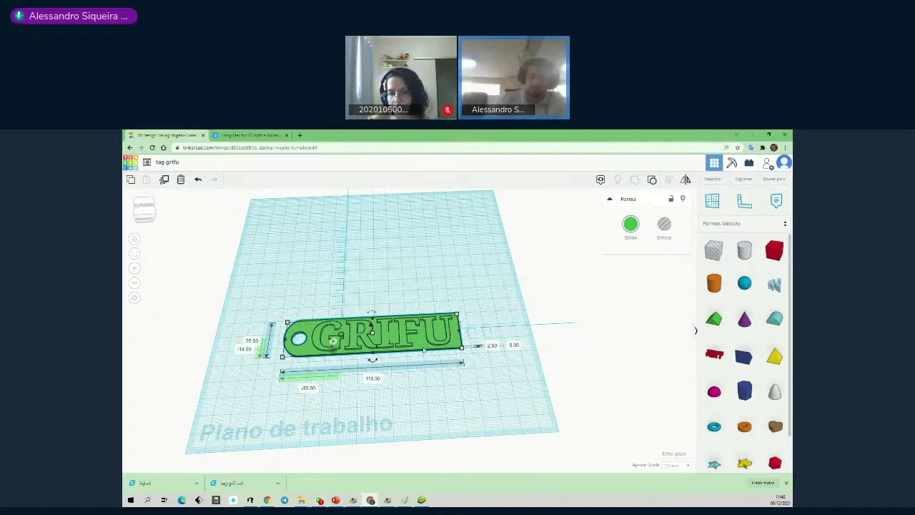
pyautogui.press('Delete')
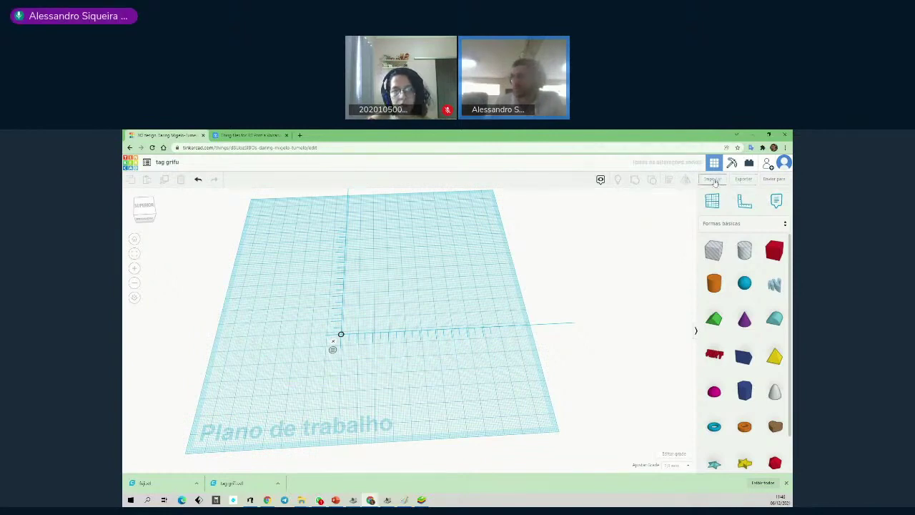
pyautogui.click(713, 179)
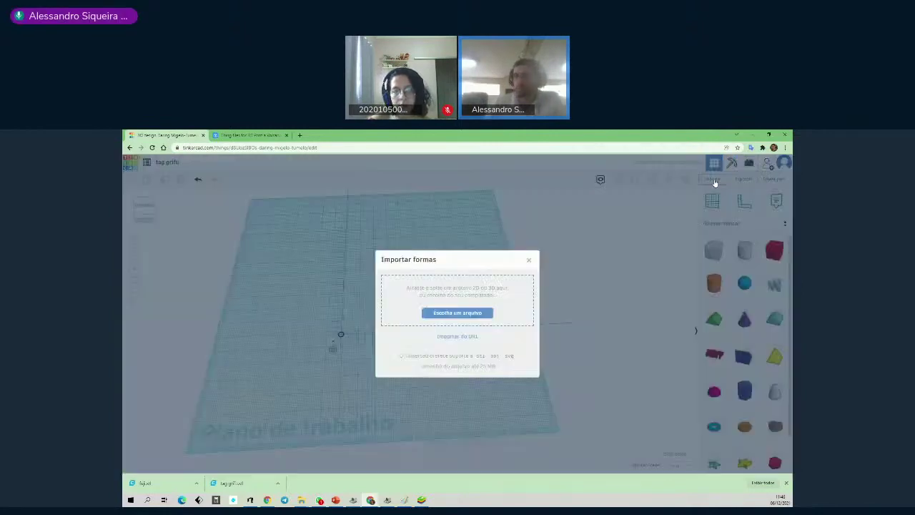
pyautogui.click(473, 313)
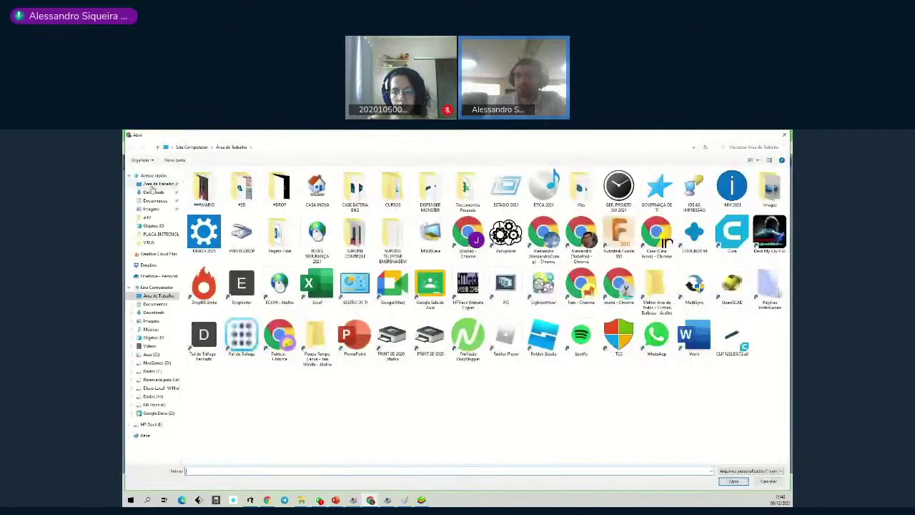
pyautogui.click(156, 184)
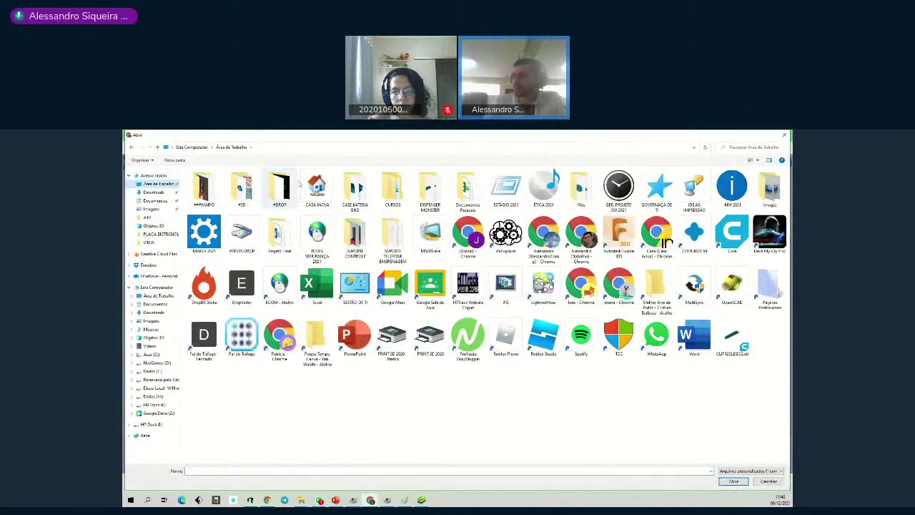
pyautogui.click(767, 481)
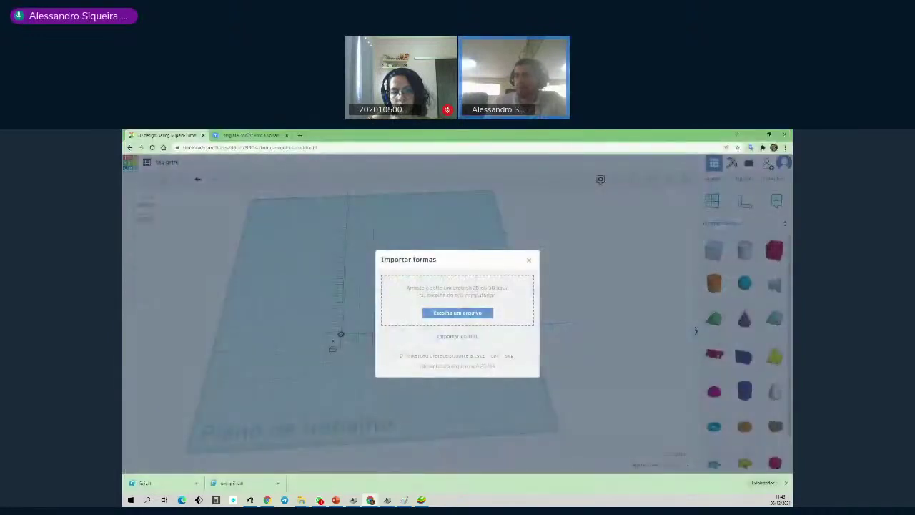
# Import the downloaded fuji.stl onto the workplane in millimetres at 100% scale.
pyautogui.moveTo(168, 484); pyautogui.dragTo(454, 294)
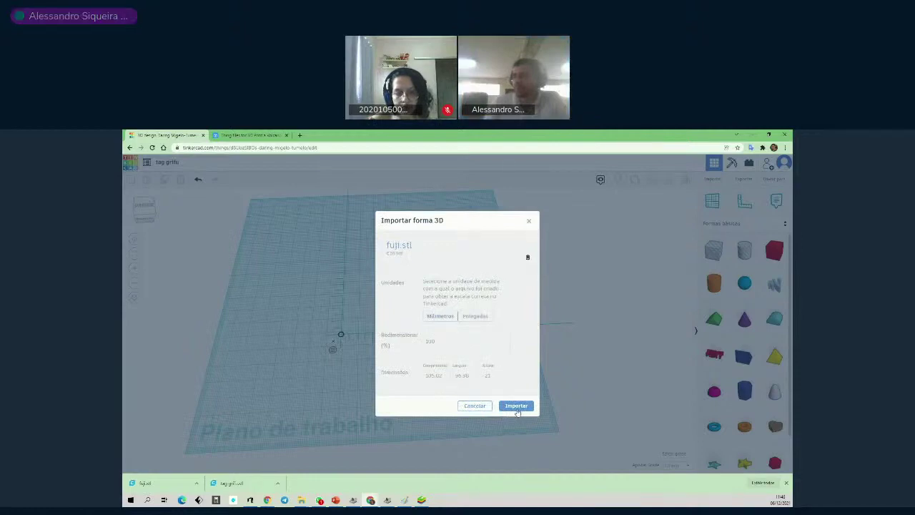
pyautogui.click(516, 407)
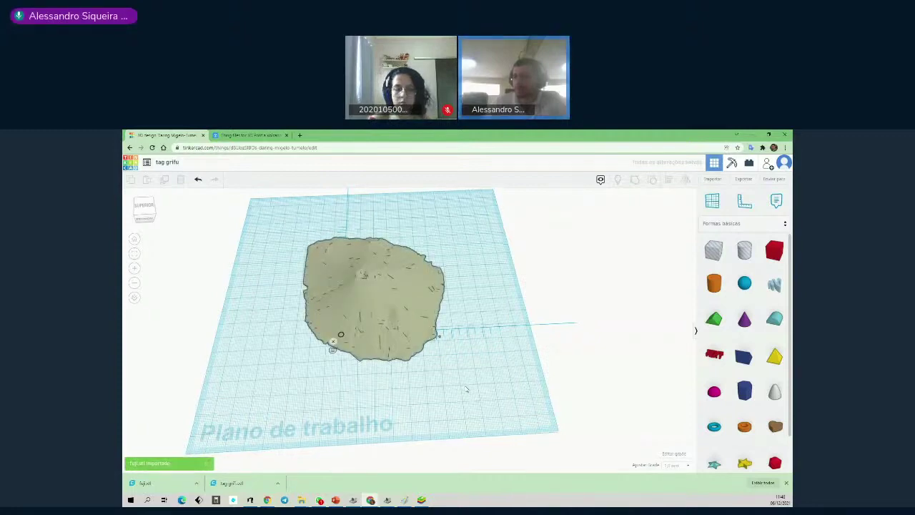
pyautogui.moveTo(465, 389)
pyautogui.mouseDown(button='right')
pyautogui.moveTo(441, 351)
pyautogui.moveTo(451, 323)
pyautogui.moveTo(459, 322)
pyautogui.moveTo(464, 388)
pyautogui.mouseUp(button='right')
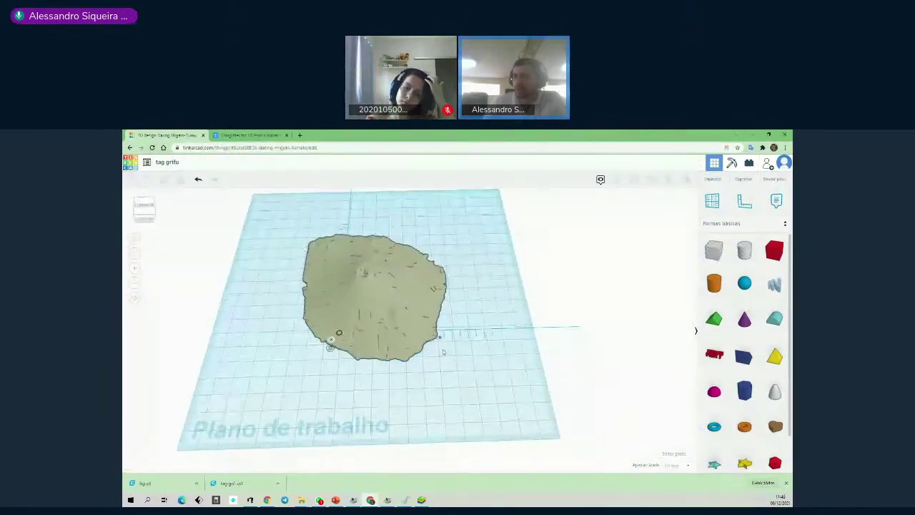
# Place a hole cylinder at the volcano's summit and stretch its height to 26 mm.
pyautogui.moveTo(444, 351); pyautogui.dragTo(188, 350, button='right')
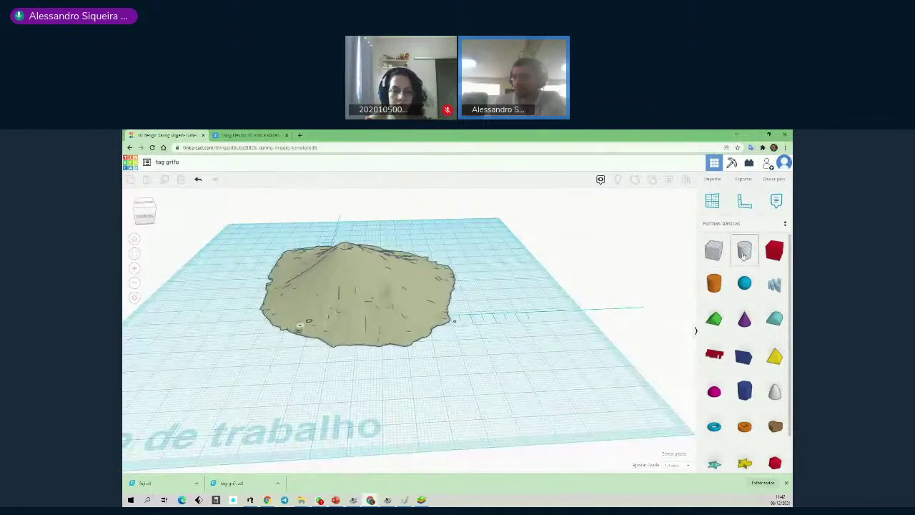
pyautogui.moveTo(590, 335); pyautogui.dragTo(584, 379, button='right')
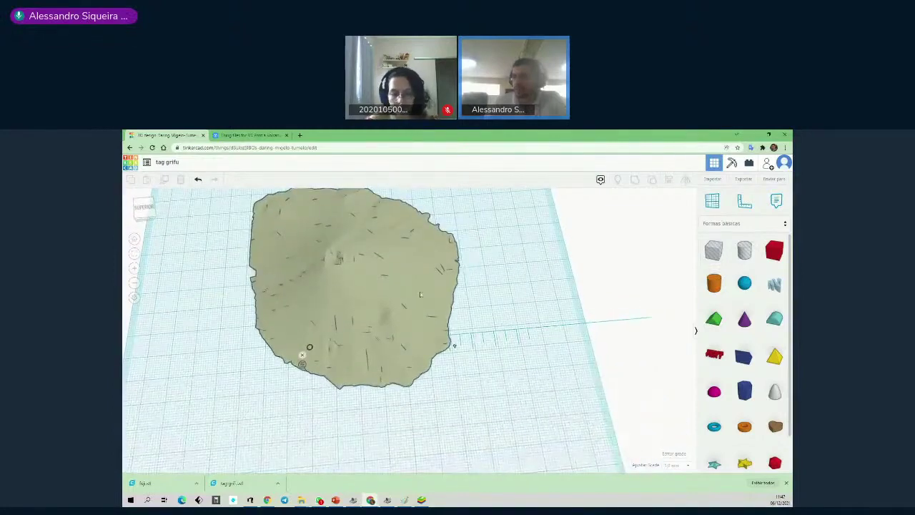
pyautogui.moveTo(744, 250); pyautogui.dragTo(344, 286)
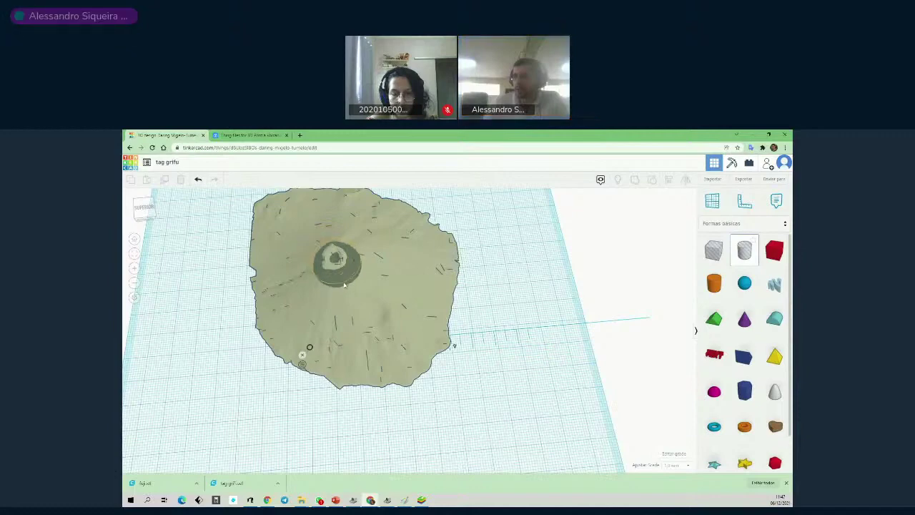
pyautogui.moveTo(462, 377); pyautogui.dragTo(376, 331, button='right')
pyautogui.moveTo(349, 246)
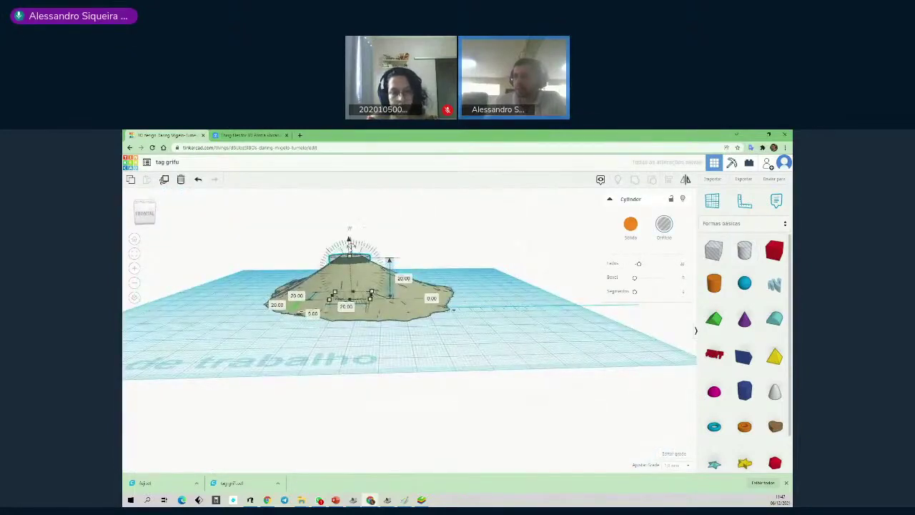
pyautogui.moveTo(350, 256); pyautogui.dragTo(351, 248)
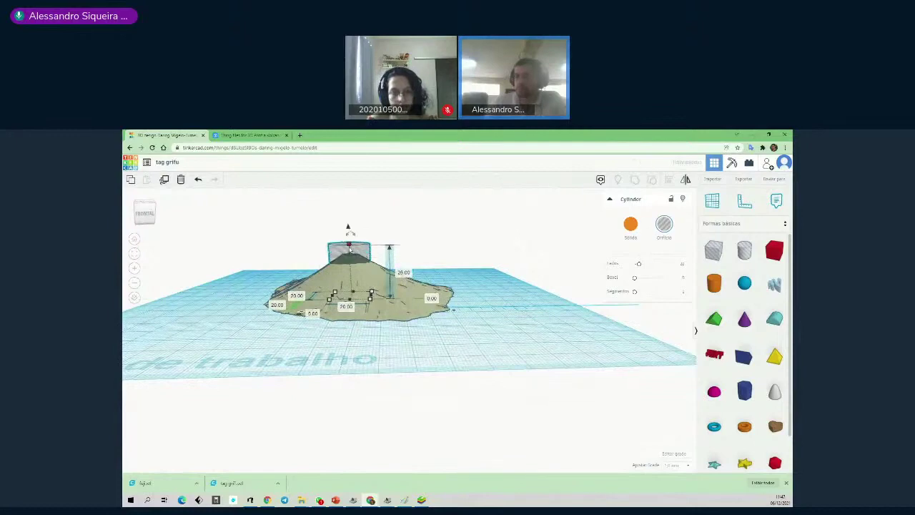
# Set the hole cylinder's width and length both to 10 mm.
pyautogui.moveTo(515, 349); pyautogui.dragTo(511, 374, button='right')
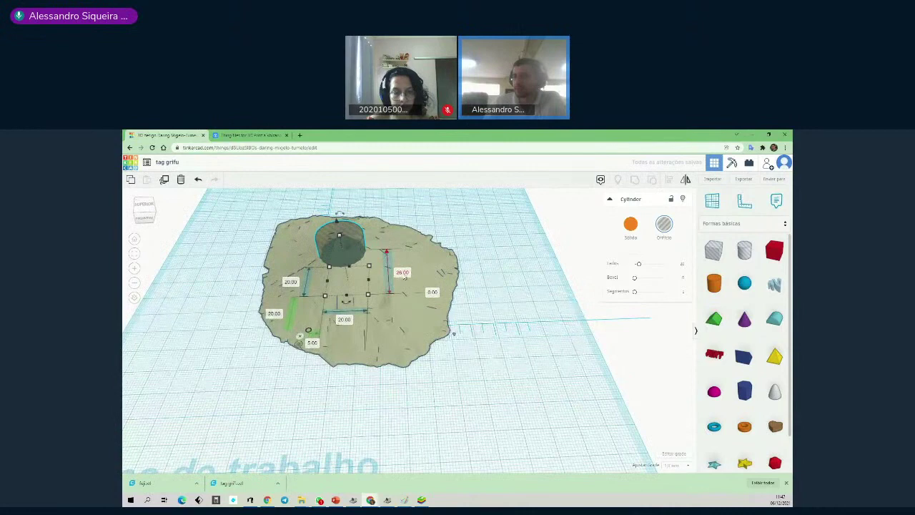
pyautogui.click(343, 321)
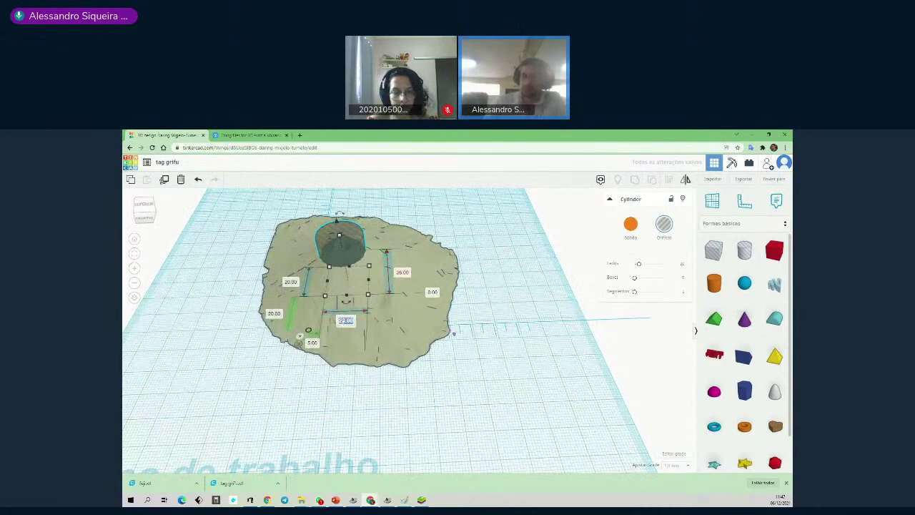
pyautogui.write('10')
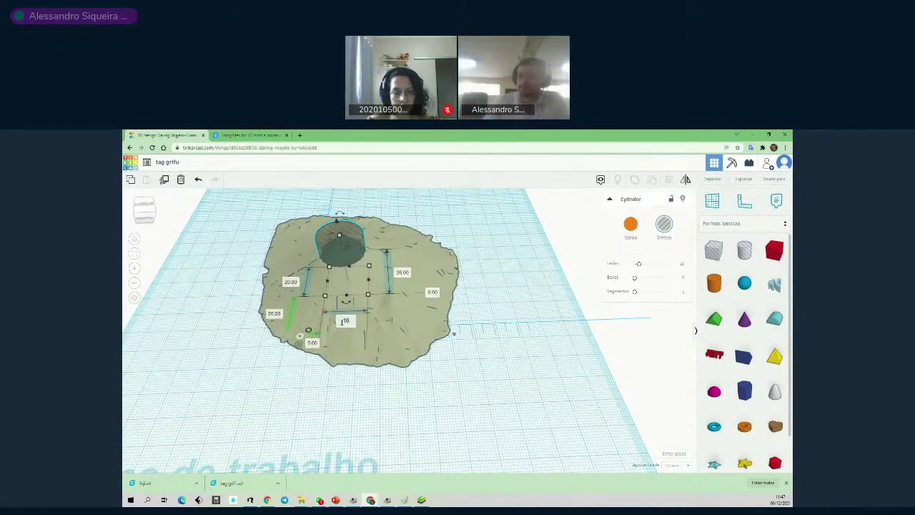
pyautogui.press('Return')
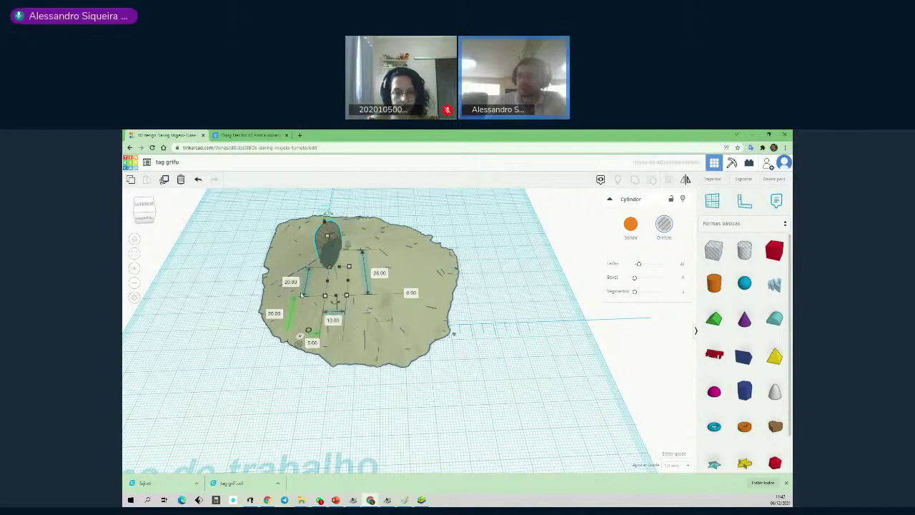
pyautogui.click(290, 281)
pyautogui.write('10')
pyautogui.press('Return')
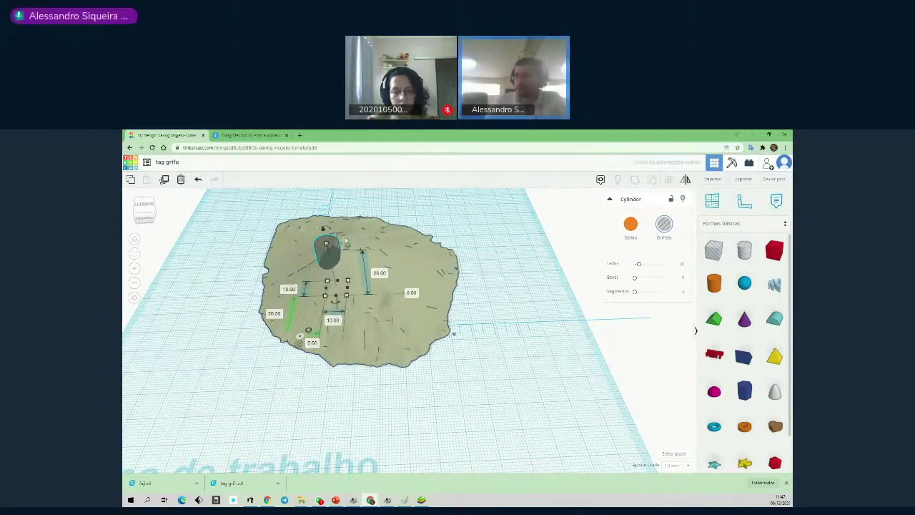
# Move the hole cylinder over the volcano's peak and raise it 2 mm above the workplane.
pyautogui.moveTo(331, 250)
pyautogui.mouseDown()
pyautogui.moveTo(356, 292)
pyautogui.moveTo(349, 244)
pyautogui.mouseUp()
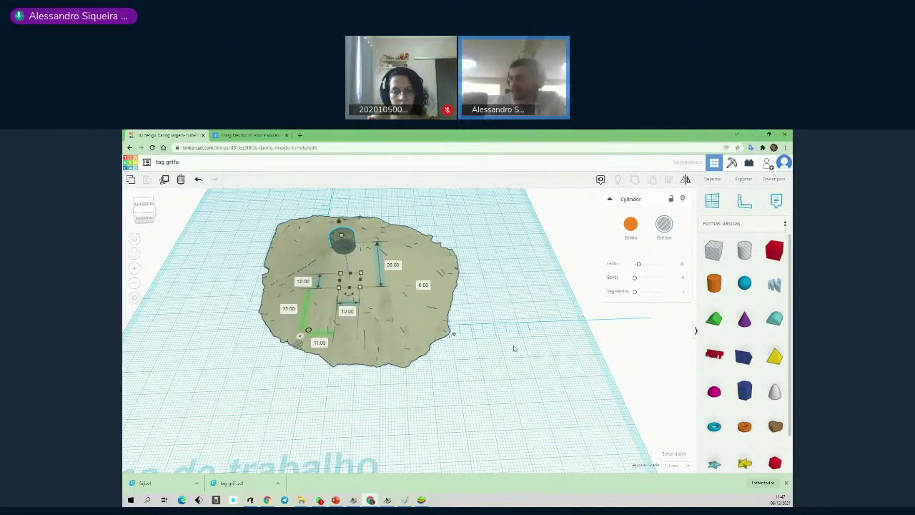
pyautogui.moveTo(515, 347); pyautogui.dragTo(534, 301, button='right')
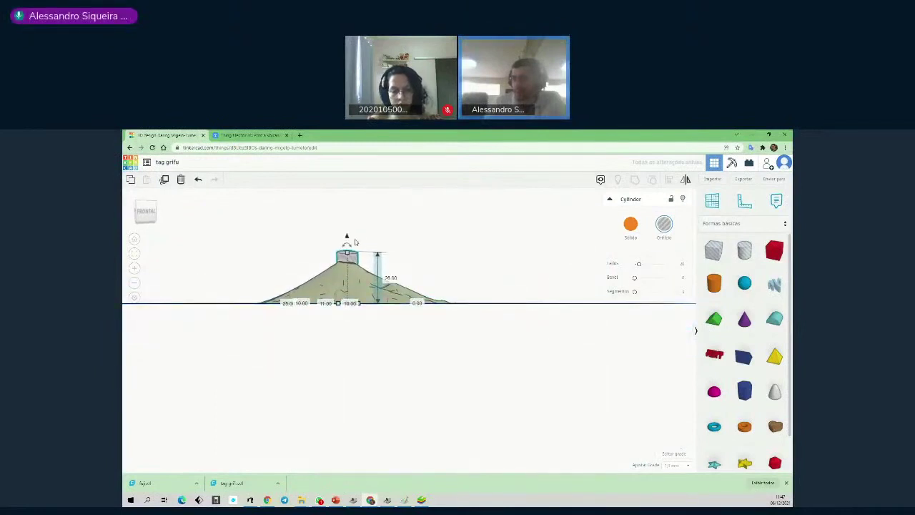
pyautogui.moveTo(347, 232); pyautogui.dragTo(347, 230)
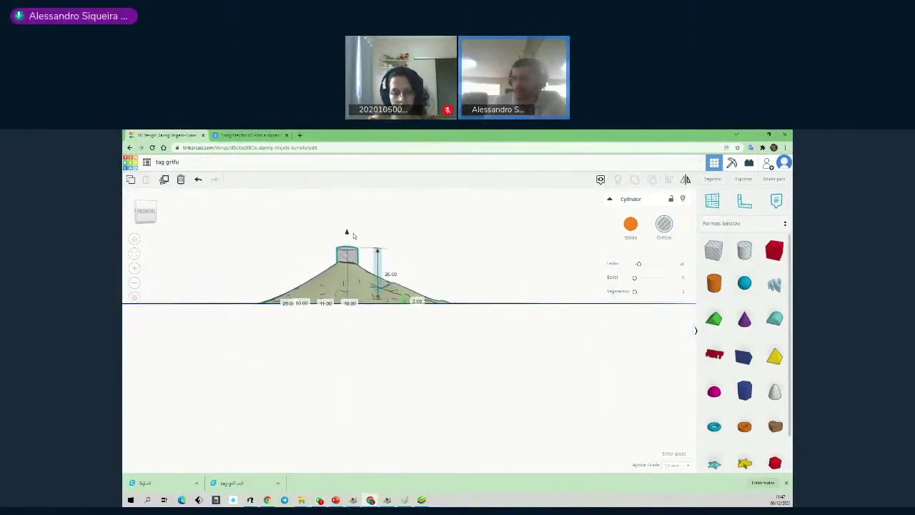
pyautogui.moveTo(354, 233); pyautogui.dragTo(525, 288, button='right')
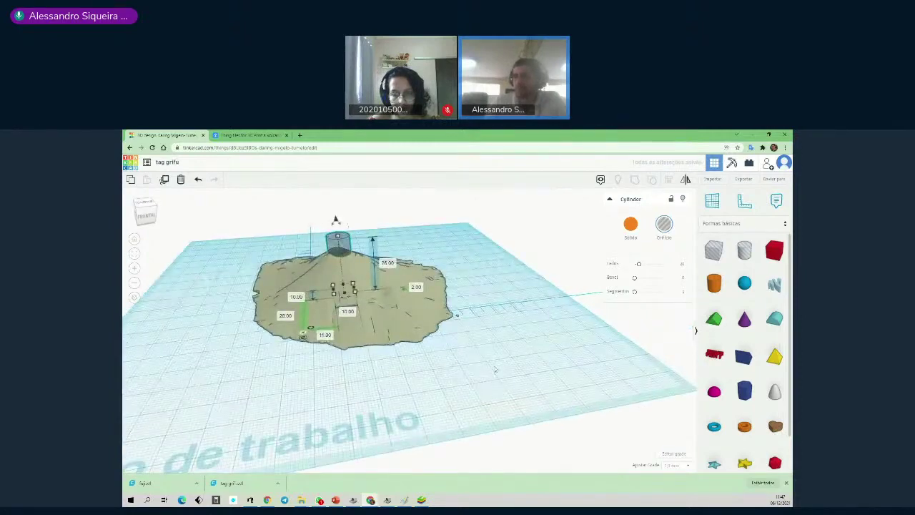
# Group the volcano with the hole cylinder to cut the crater, and check the result from the front and above.
pyautogui.moveTo(322, 265); pyautogui.dragTo(368, 397, button='right')
pyautogui.moveTo(368, 397); pyautogui.dragTo(509, 410)
pyautogui.click(633, 179)
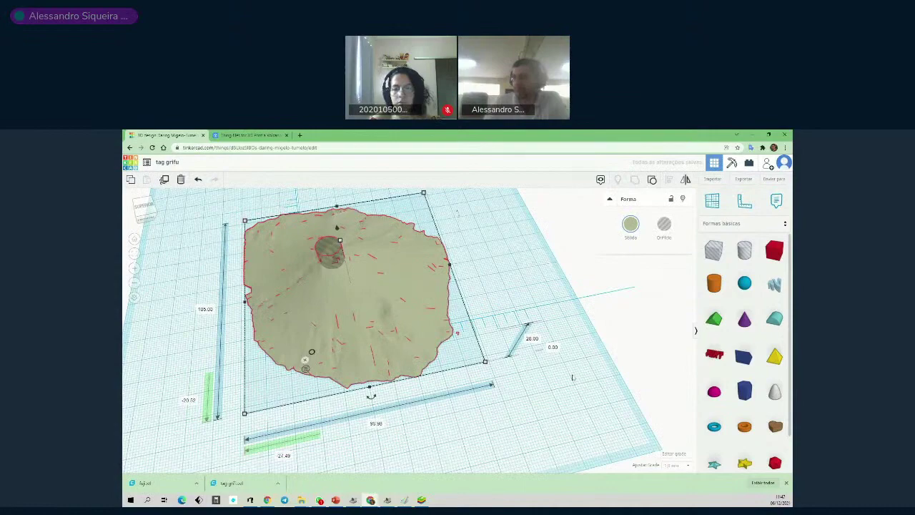
pyautogui.moveTo(572, 378); pyautogui.dragTo(547, 364, button='right')
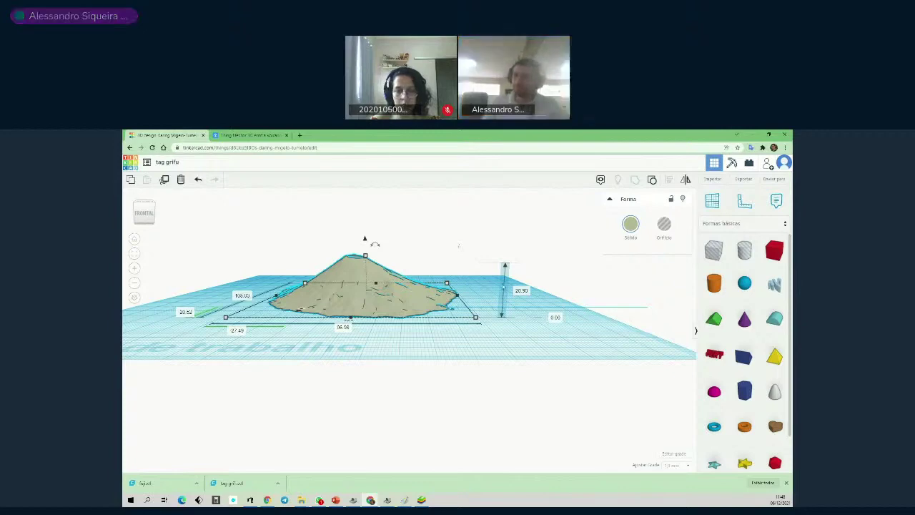
pyautogui.moveTo(509, 347)
pyautogui.mouseDown(button='right')
pyautogui.moveTo(508, 368)
pyautogui.moveTo(509, 343)
pyautogui.mouseUp(button='right')
pyautogui.scroll(5, 507, 373)
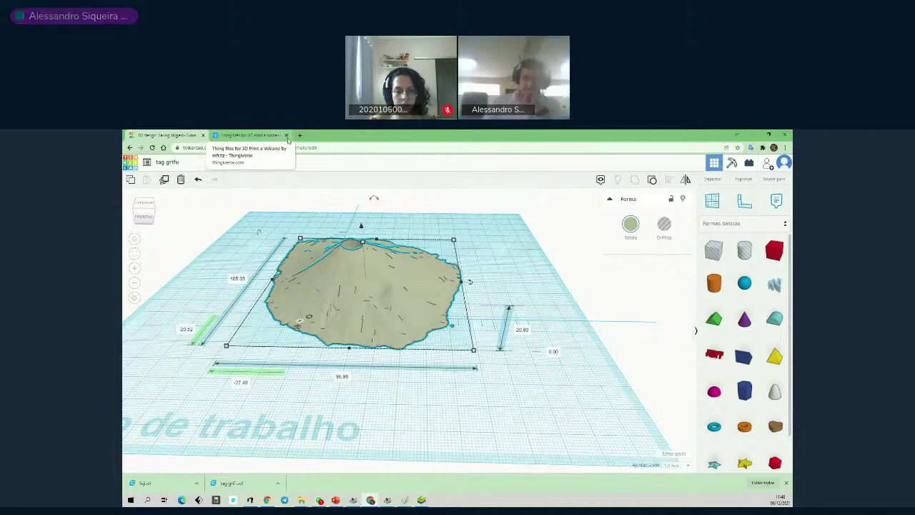
pyautogui.click(714, 179)
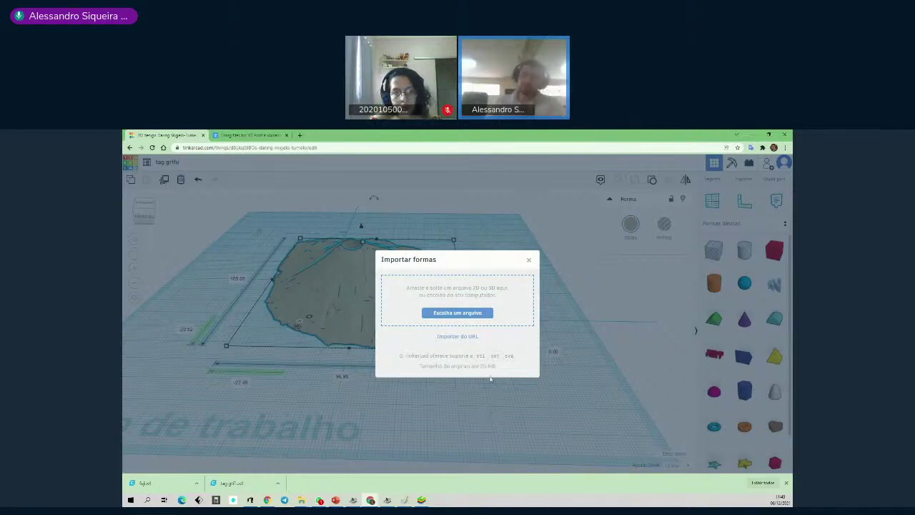
pyautogui.click(530, 261)
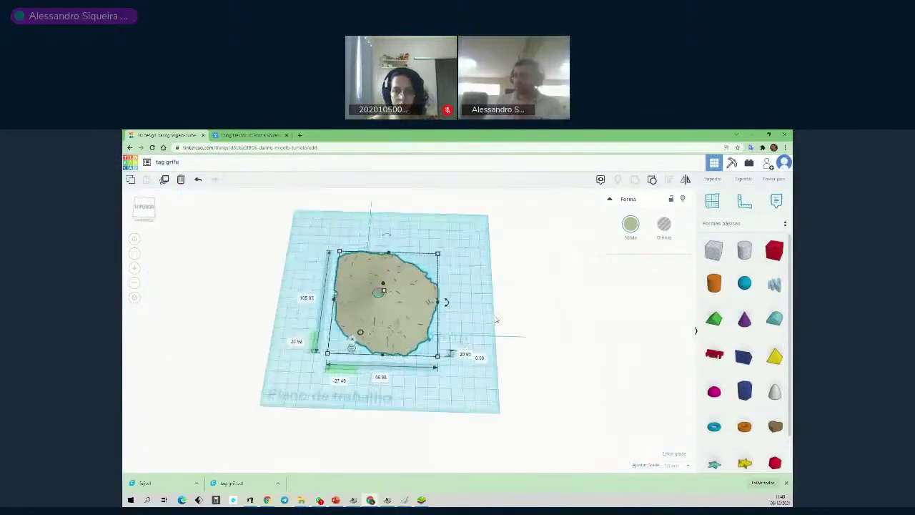
pyautogui.moveTo(502, 353); pyautogui.dragTo(496, 330, button='right')
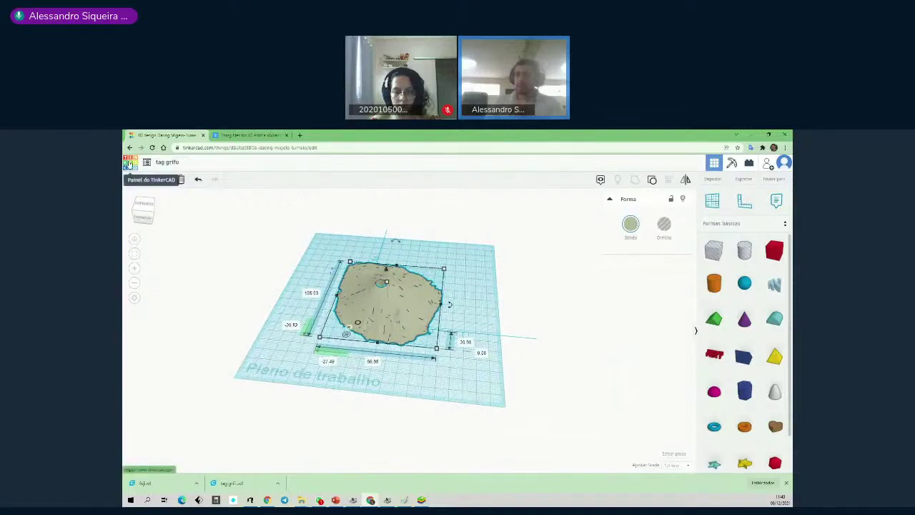
# Open the Tinkercad dashboard in a separate tab and search the gallery's 3D projects for "cranio".
pyautogui.click(131, 165)
pyautogui.click(275, 134)
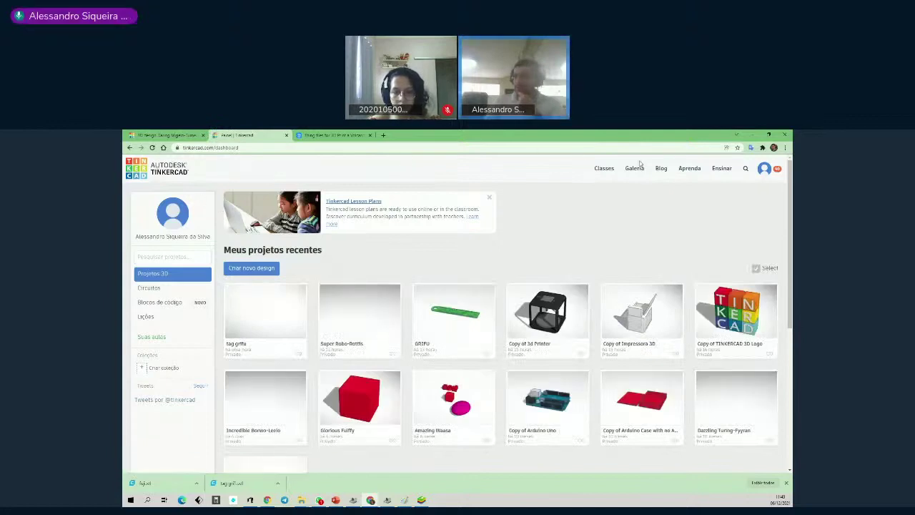
pyautogui.click(743, 168)
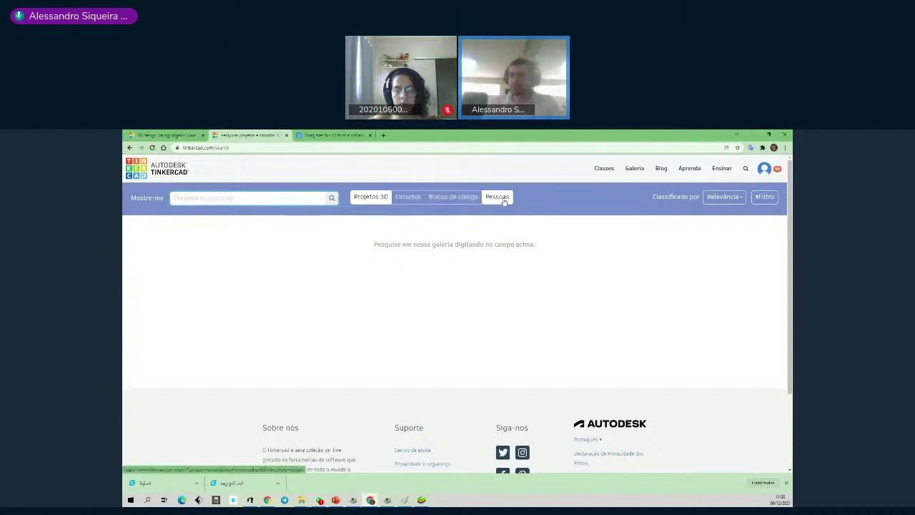
pyautogui.click(283, 200)
pyautogui.write('c')
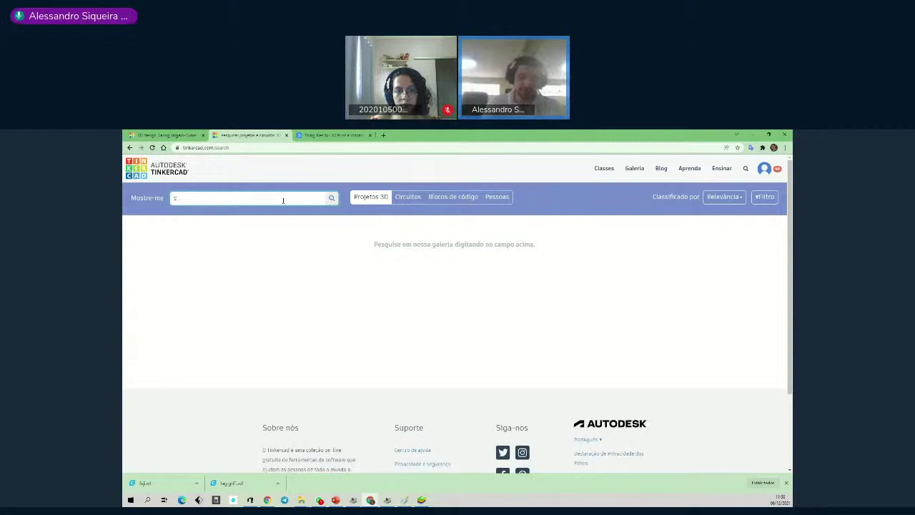
pyautogui.write('ranio')
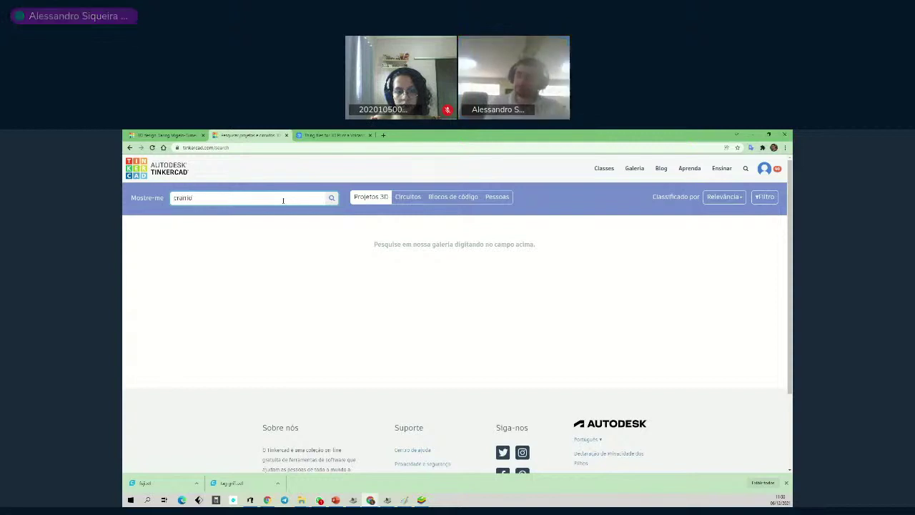
pyautogui.press('Return')
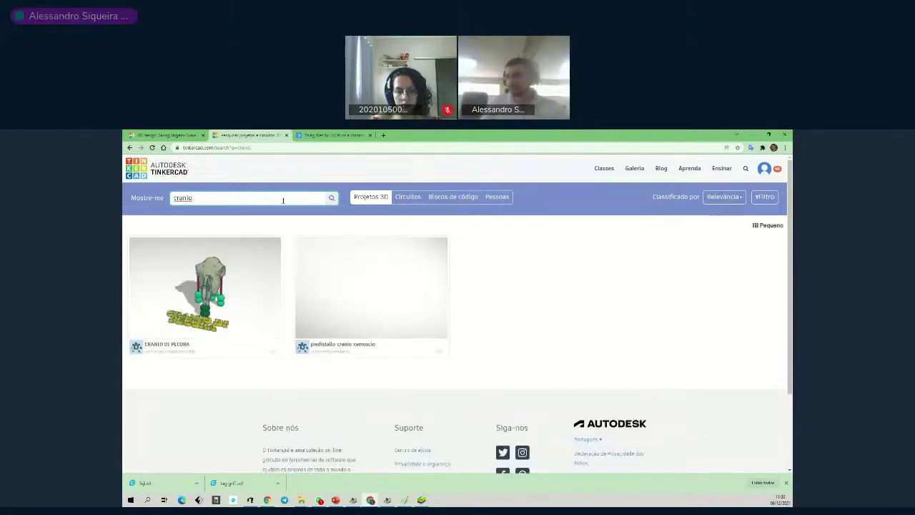
pyautogui.rightClick(508, 340)
pyautogui.click(509, 315)
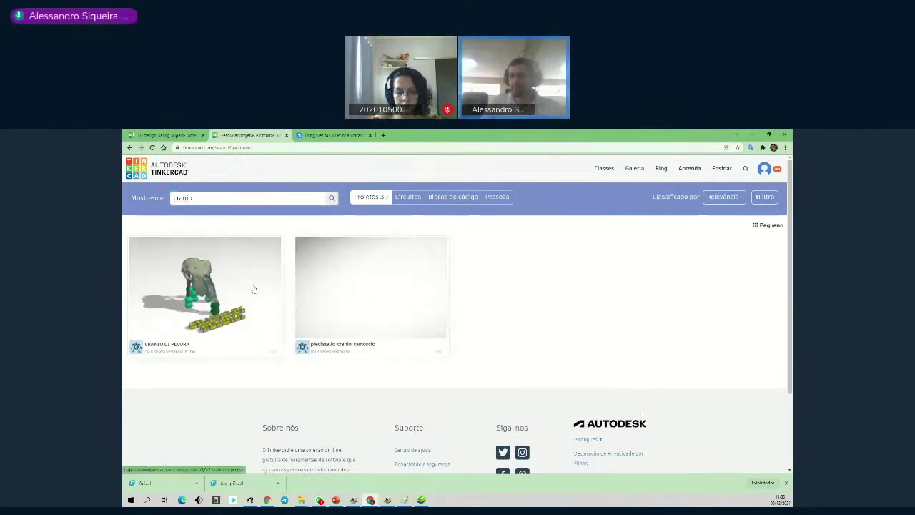
# Open the CRANIO DI PECORA project and copy it into an editable design.
pyautogui.click(206, 281)
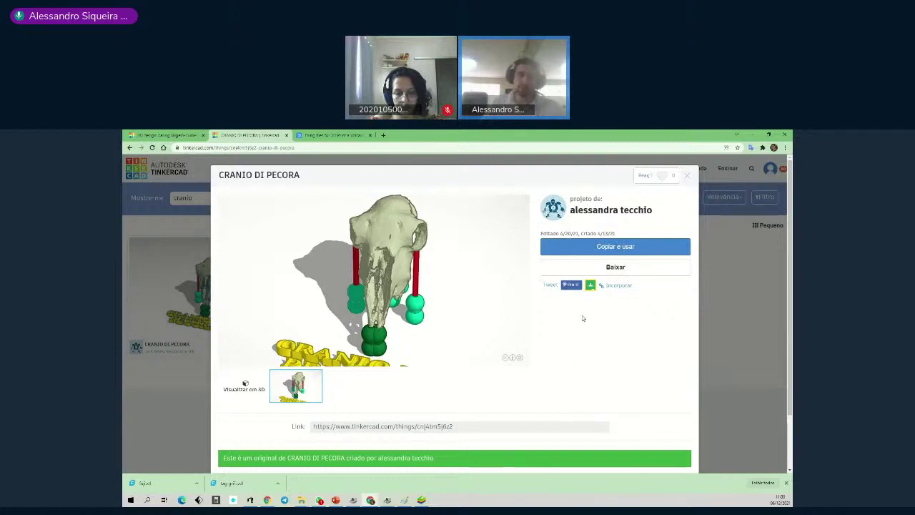
pyautogui.click(619, 247)
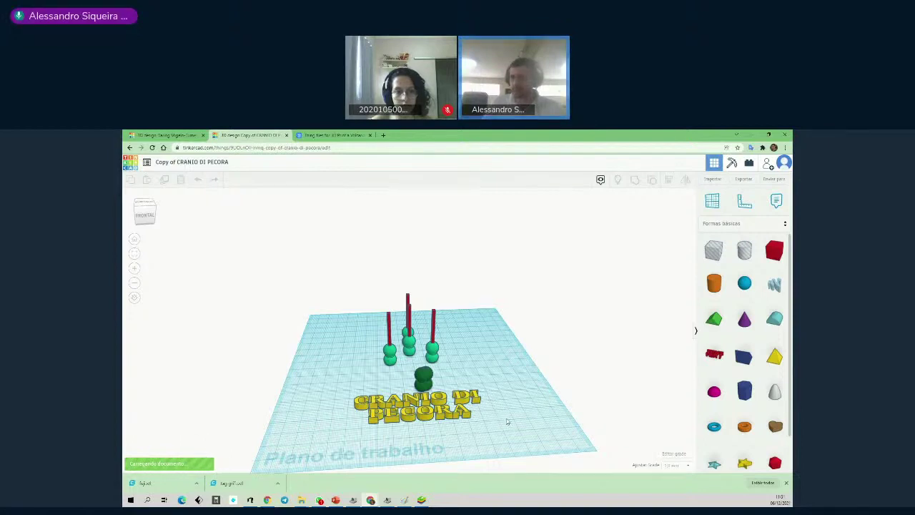
pyautogui.moveTo(502, 426); pyautogui.dragTo(464, 425, button='right')
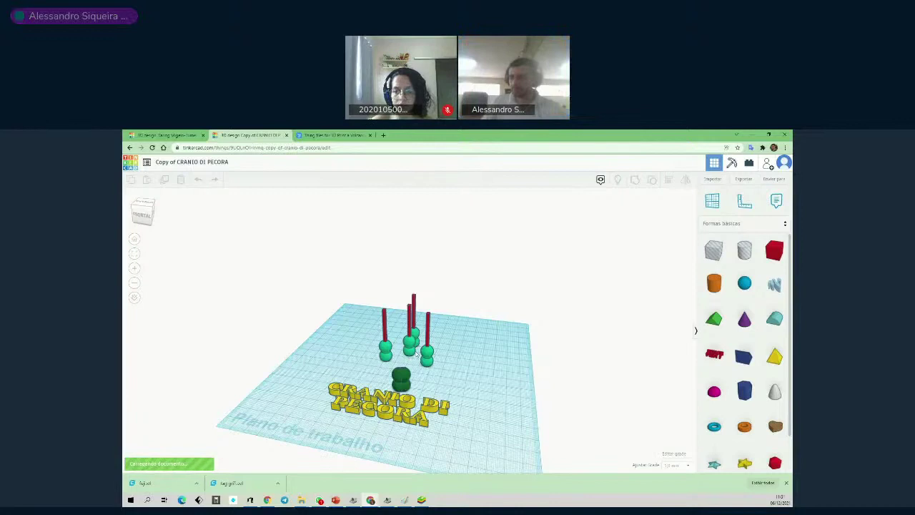
pyautogui.click(404, 381)
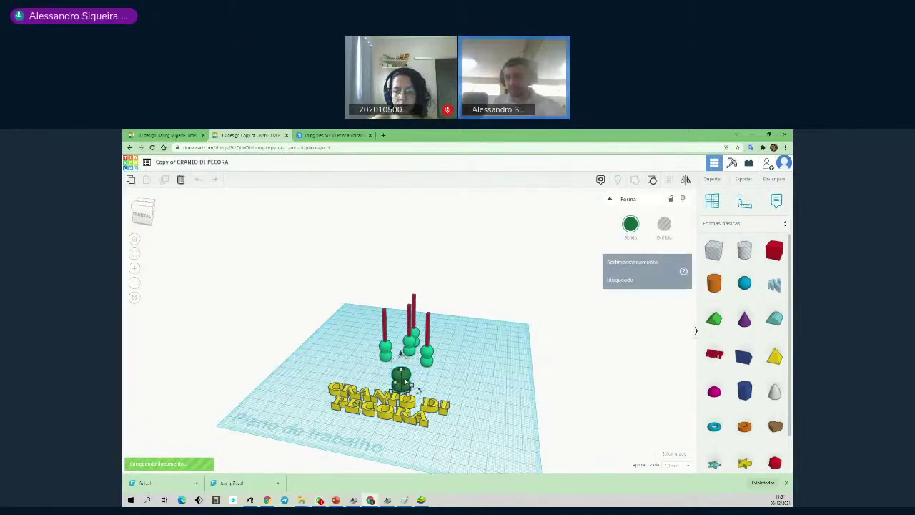
pyautogui.click(472, 379)
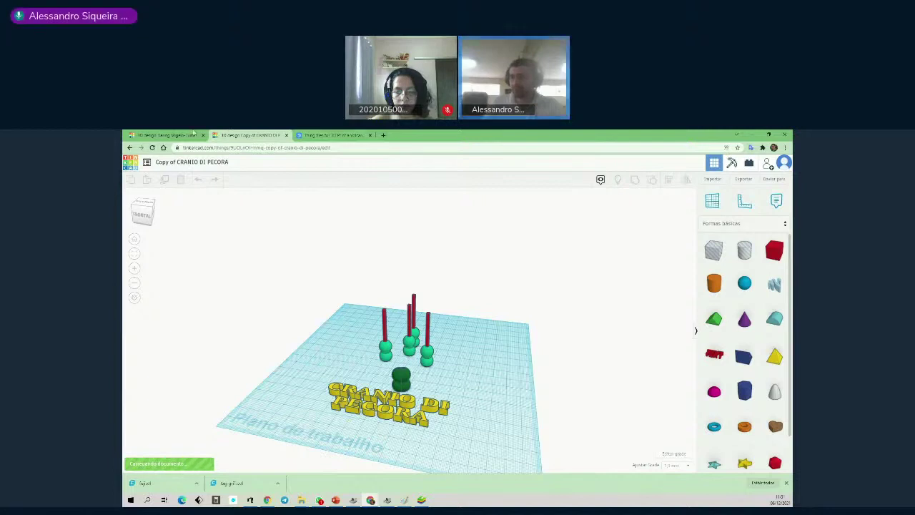
# Select the sheep skull in the copied design and examine it from the side and the front.
pyautogui.moveTo(467, 408); pyautogui.dragTo(343, 386, button='right')
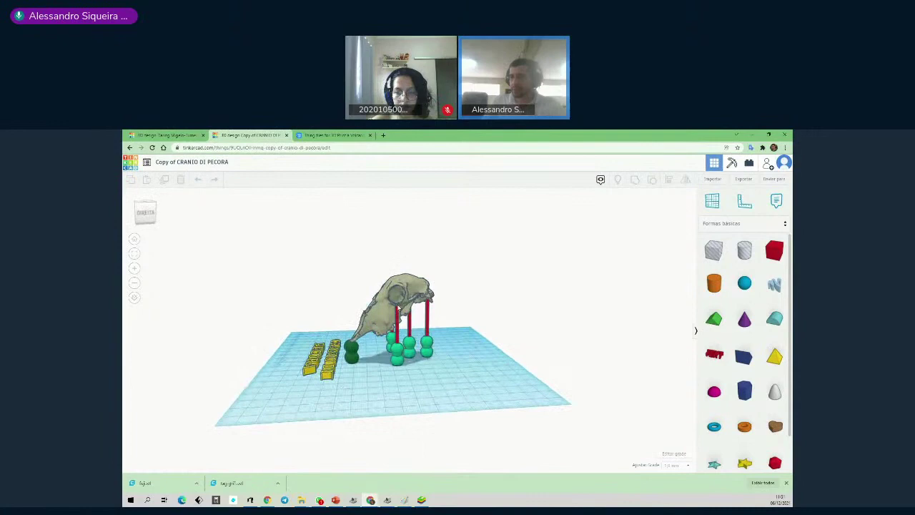
pyautogui.click(379, 315)
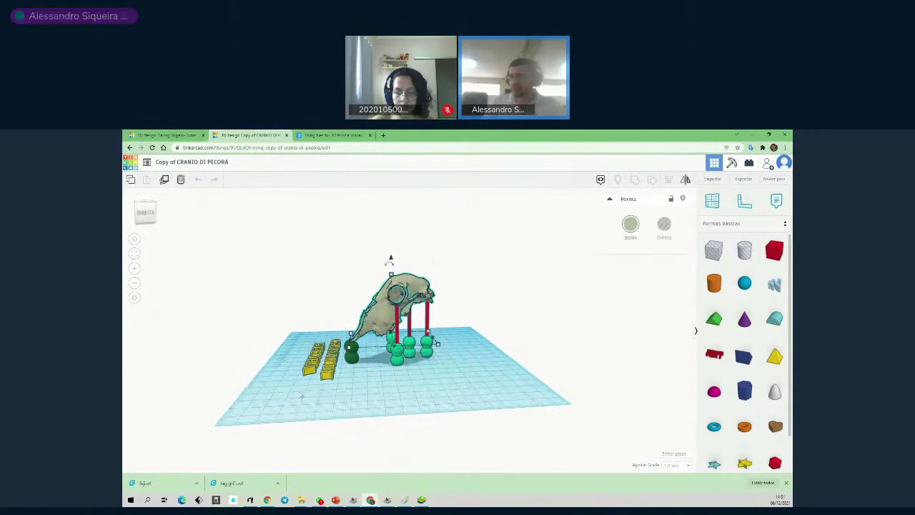
pyautogui.moveTo(353, 406); pyautogui.dragTo(399, 324, button='right')
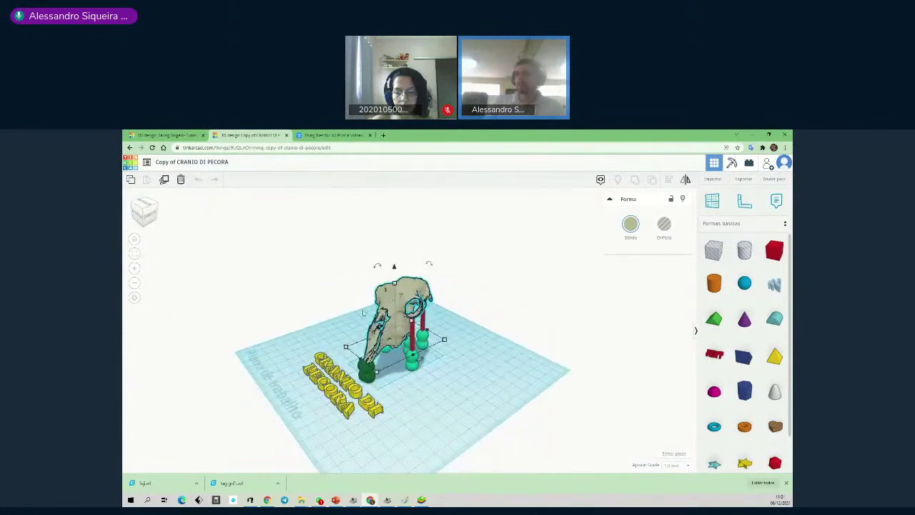
pyautogui.moveTo(429, 403); pyautogui.dragTo(515, 417, button='right')
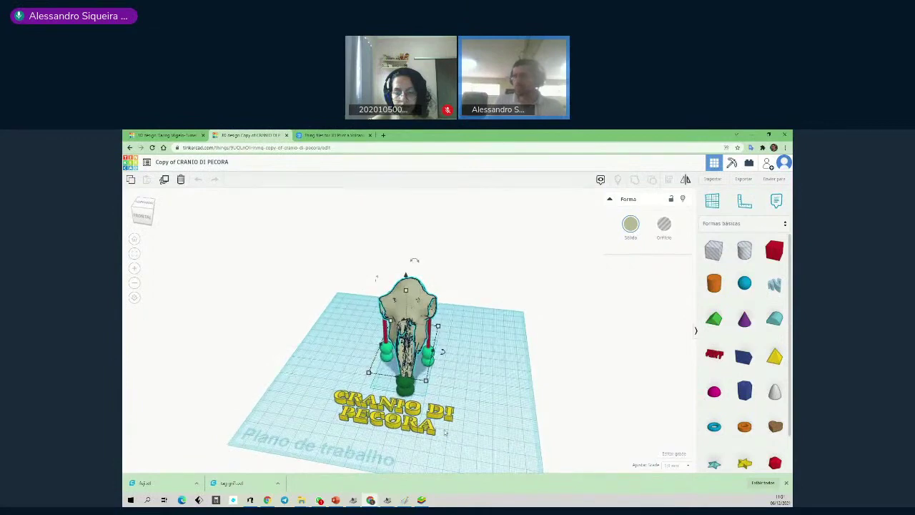
# Widen the sheep skull sideways by stretching the front corner of its base outline outward.
pyautogui.moveTo(486, 379); pyautogui.dragTo(471, 399, button='right')
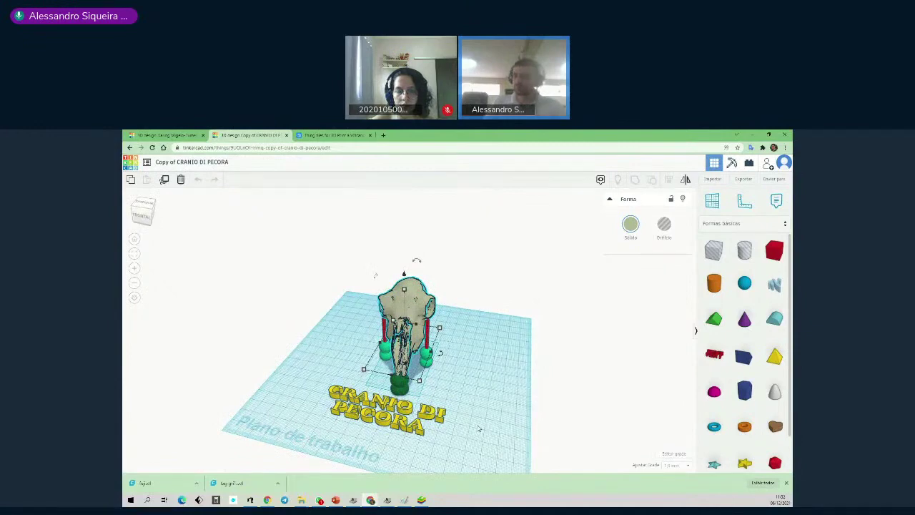
pyautogui.scroll(-3, 469, 432)
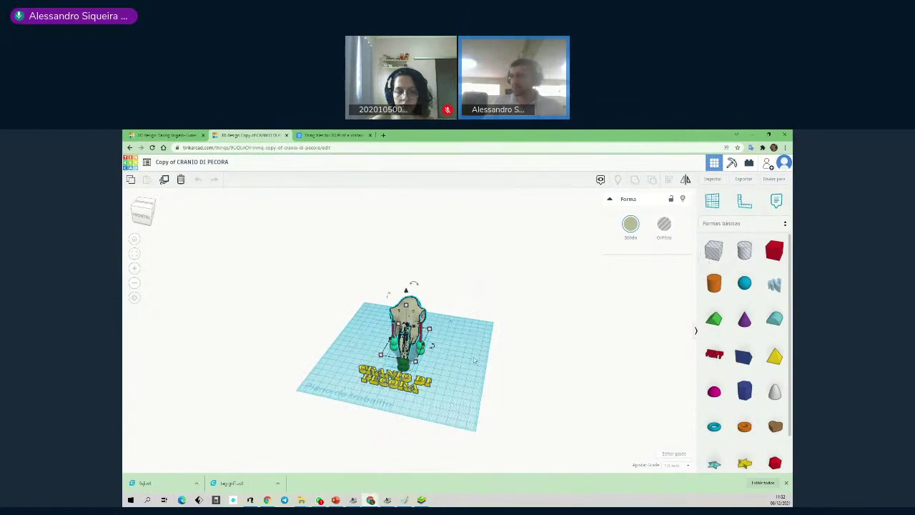
pyautogui.scroll(2, 481, 370)
pyautogui.scroll(3, 481, 370)
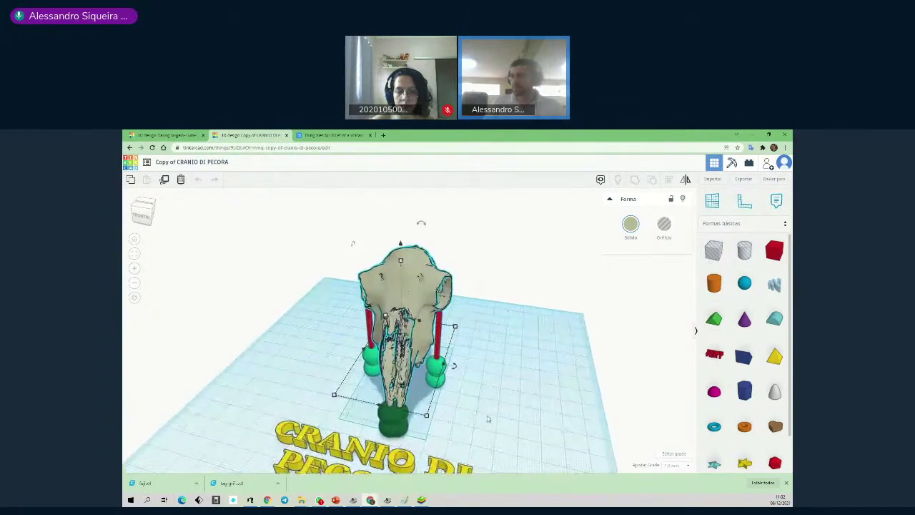
pyautogui.moveTo(480, 370); pyautogui.dragTo(418, 399, button='right')
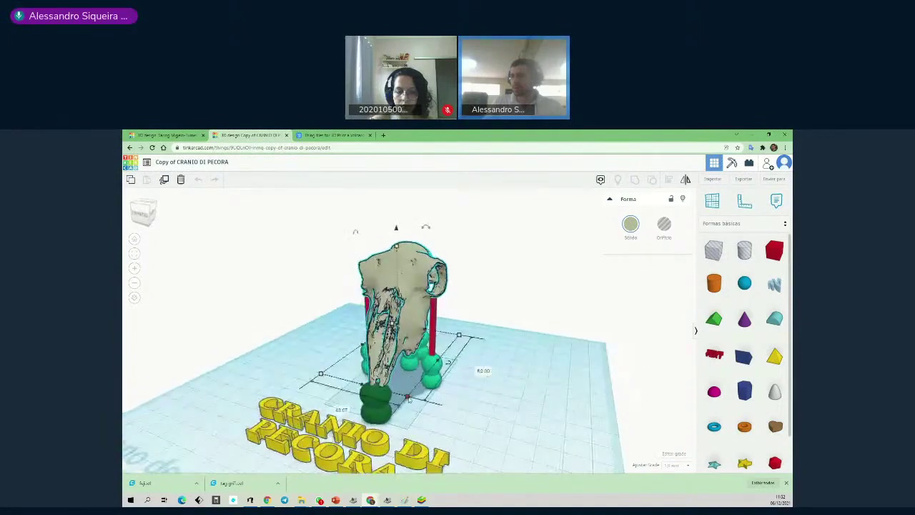
pyautogui.moveTo(414, 398); pyautogui.dragTo(455, 407)
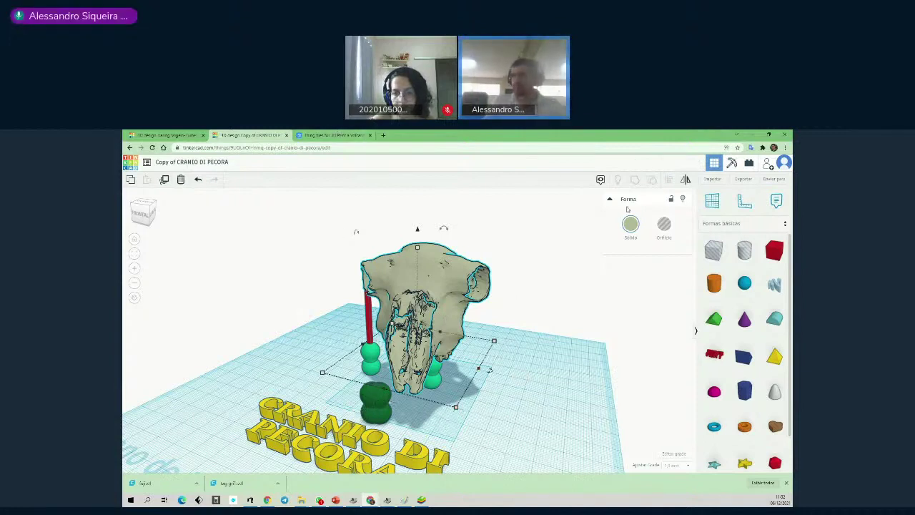
# Look briefly at the volcano design, and go back from the copied skull design to the gallery's 3D project search page.
pyautogui.click(191, 134)
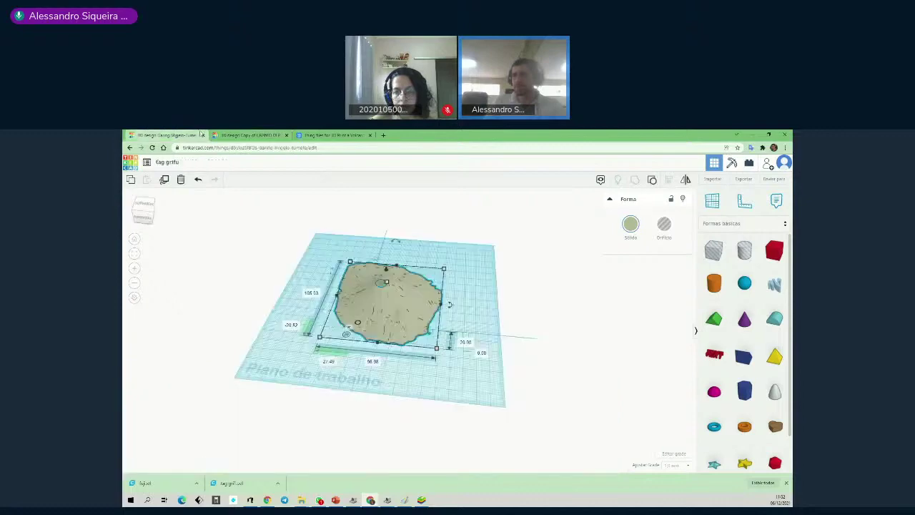
pyautogui.click(246, 135)
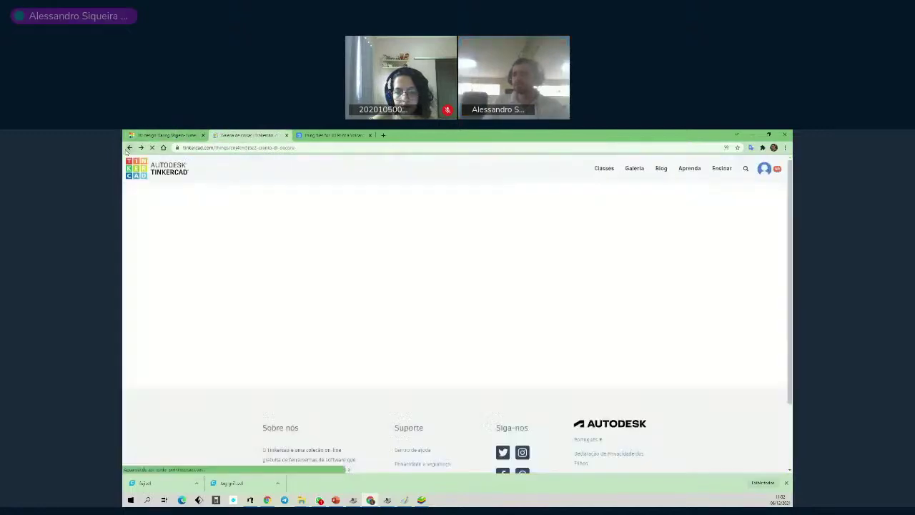
pyautogui.click(130, 147)
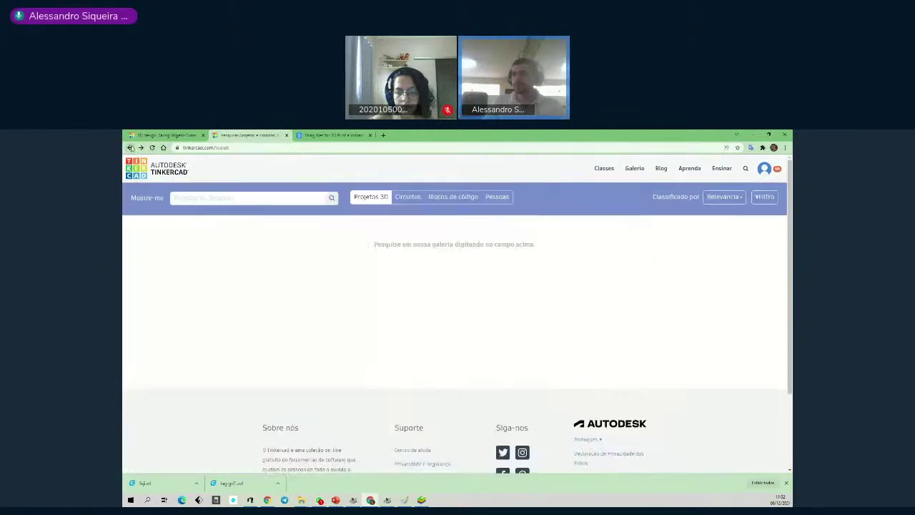